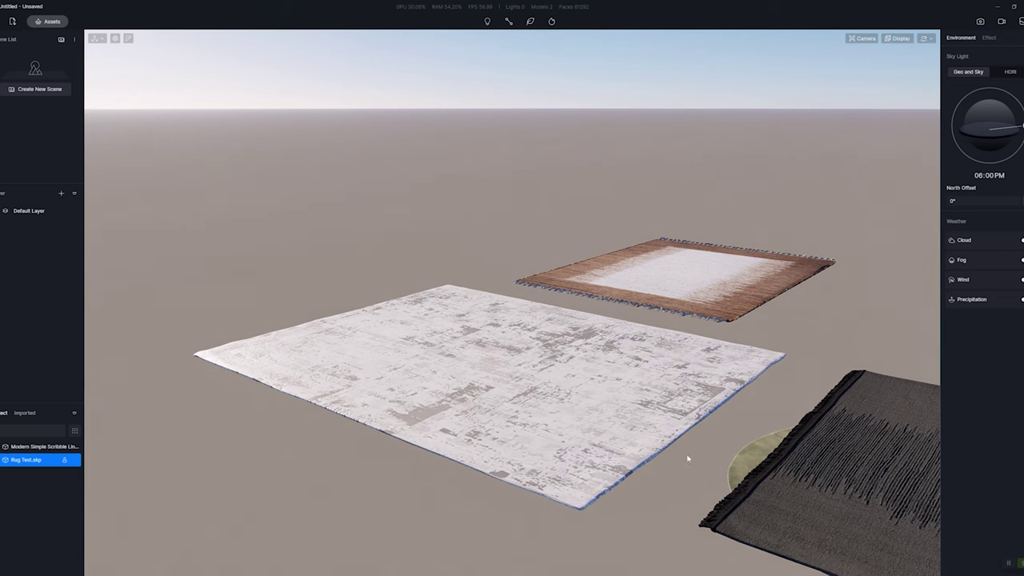
- Unlock the Rug Test.skp model and move it along the Y axis to -2648
scroll(240, 429, "down", 3)
left_click(40, 448)
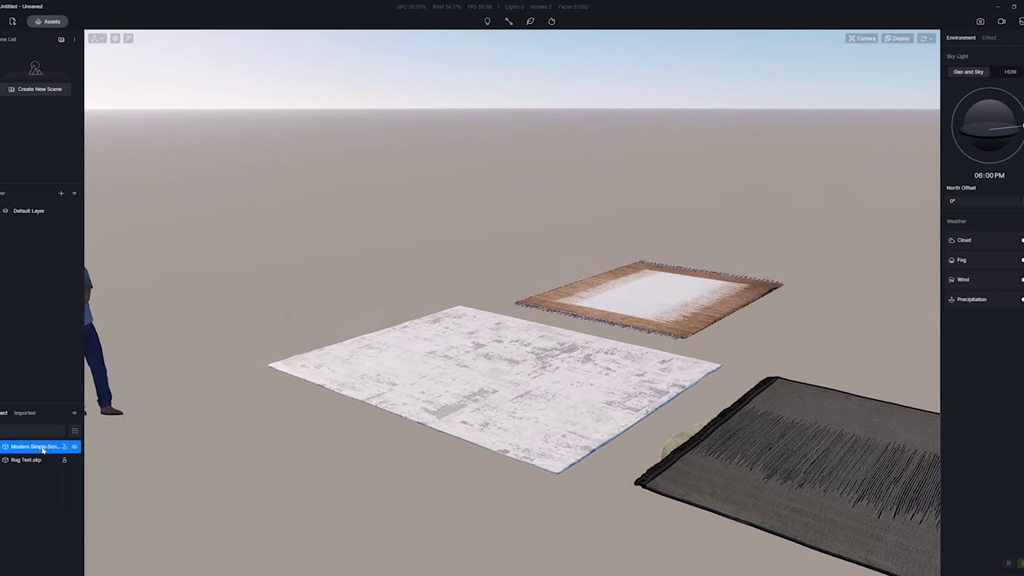
left_click(32, 460)
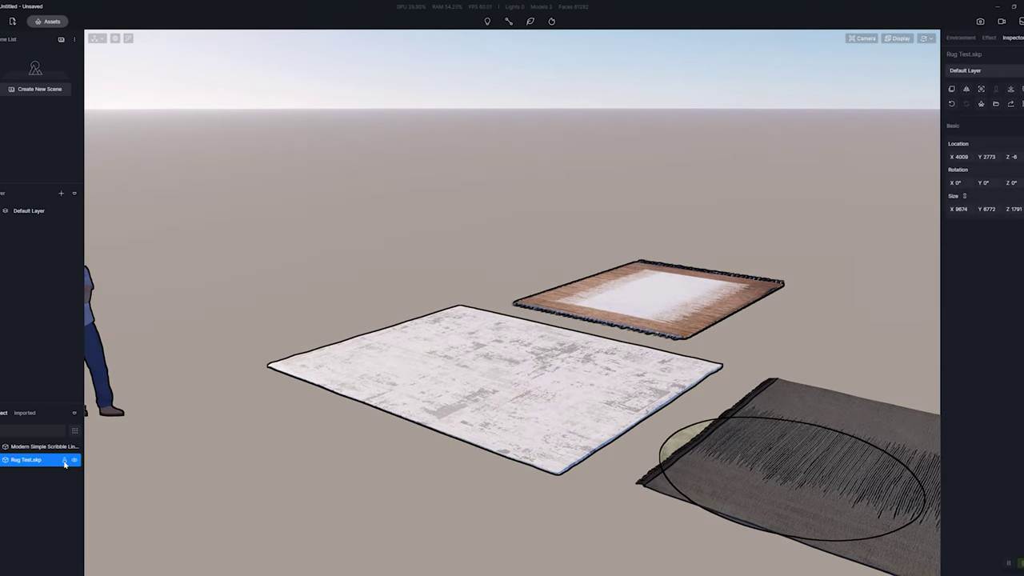
left_click(65, 461)
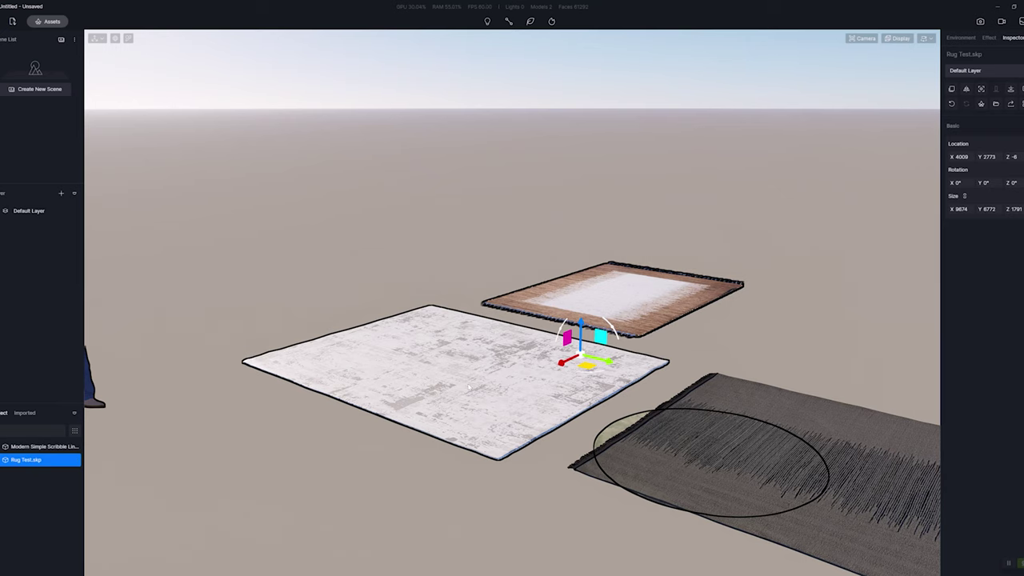
scroll(702, 347, "down", 2)
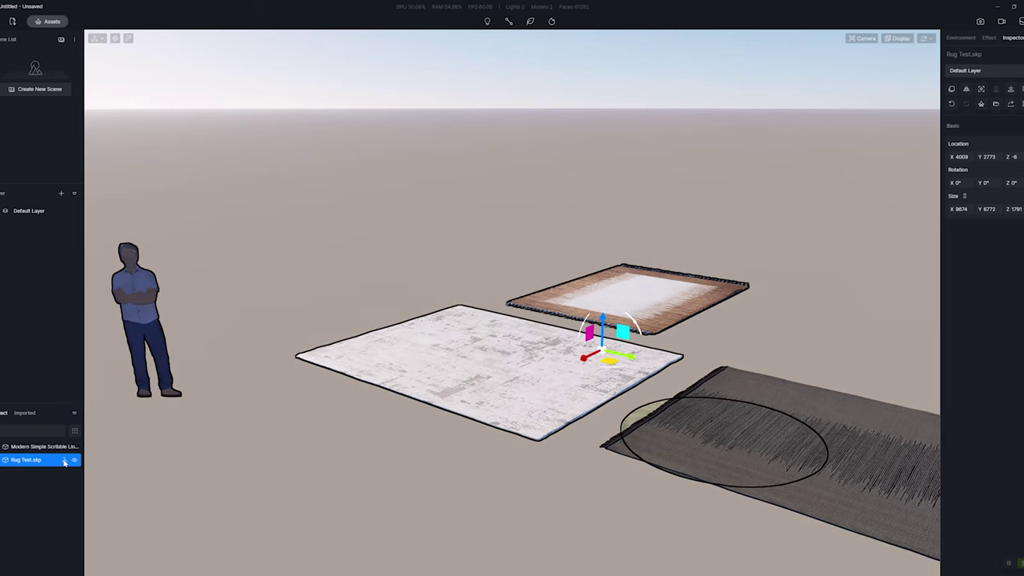
left_click_drag(629, 356, 372, 295)
- Deselect the rug model and examine the surface relief and reflections of the large distressed rug up close
right_click_drag(388, 308, 333, 297)
key("w")
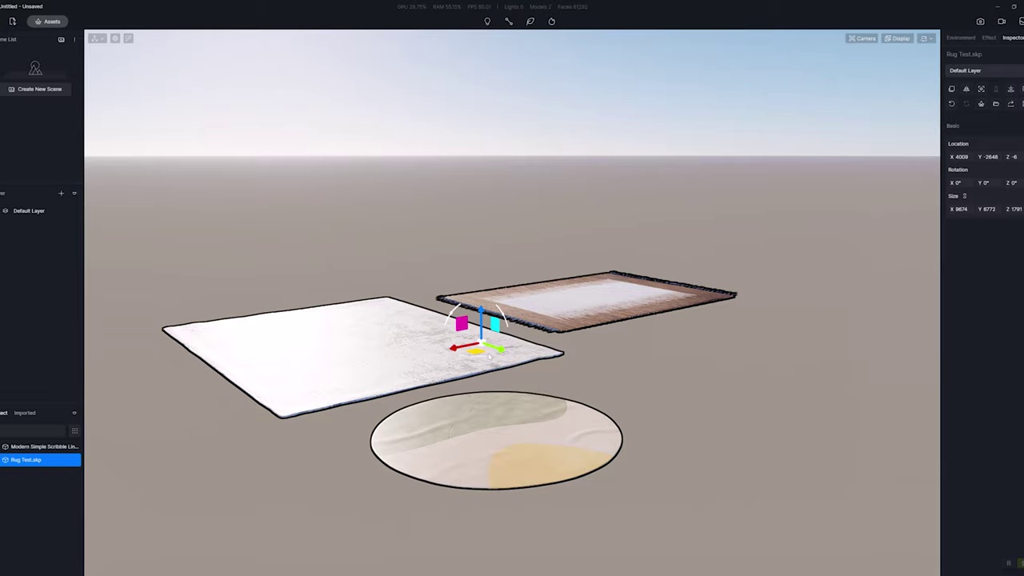
scroll(564, 393, "up", 5)
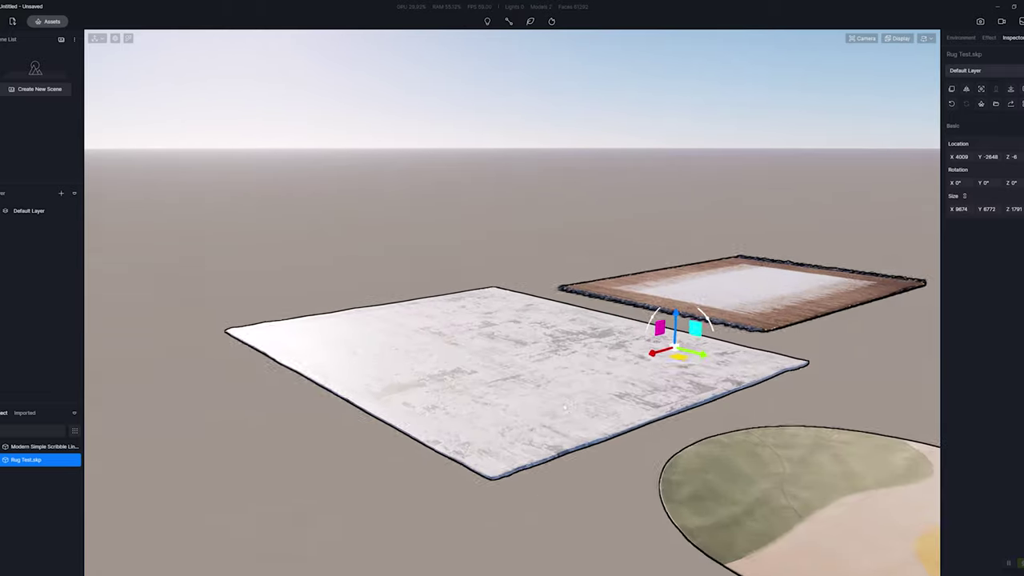
key("q")
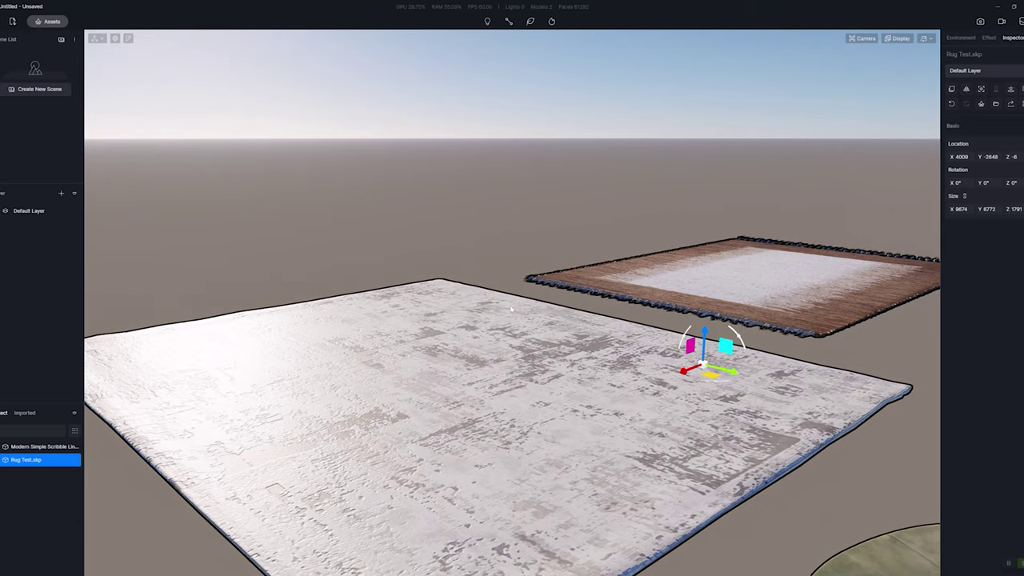
key("Escape")
scroll(404, 389, "down", 2)
scroll(404, 389, "up", 4)
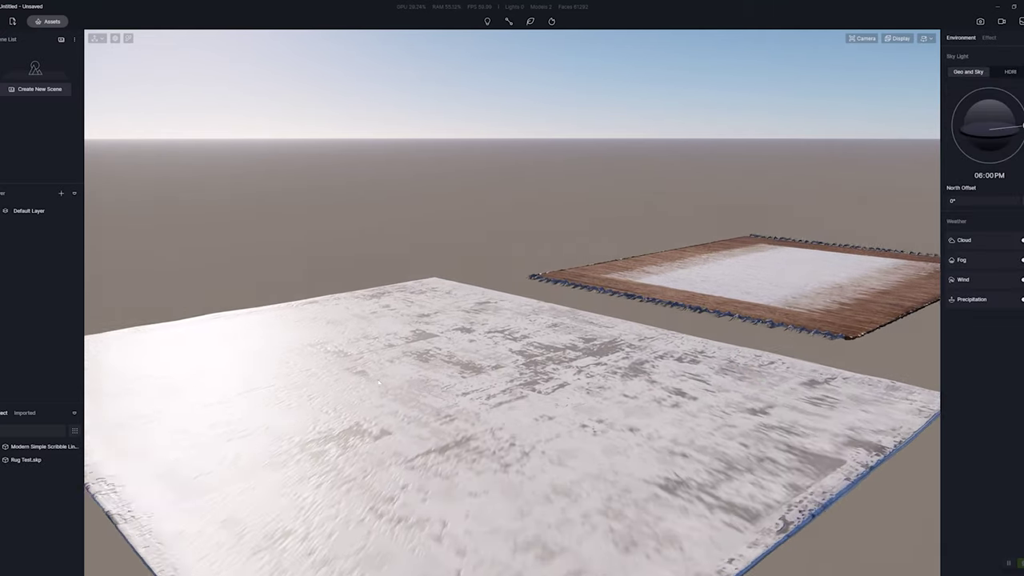
right_click_drag(404, 389, 430, 376)
scroll(441, 385, "down", 1)
scroll(429, 376, "down", 2)
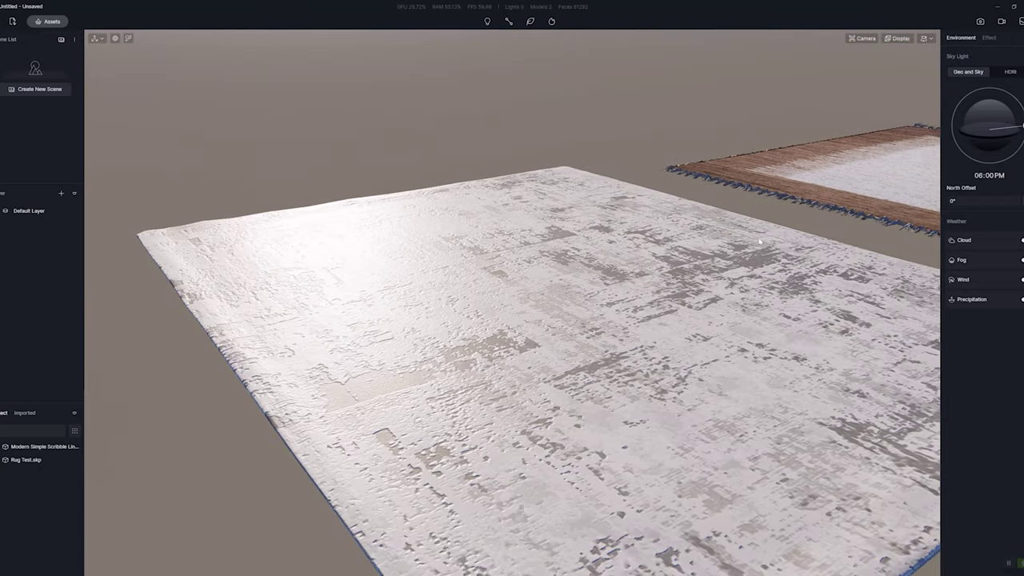
scroll(919, 184, "up", 1)
scroll(919, 184, "down", 1)
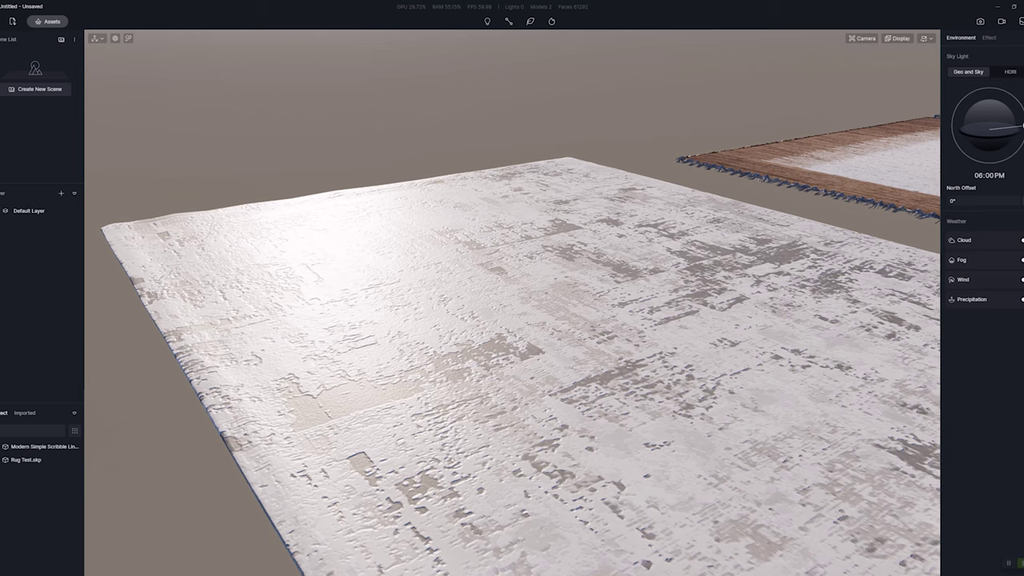
- Set the sun time to 09:42 AM and the distressed rug material's normal strength to 1
left_click_drag(1019, 126, 968, 74)
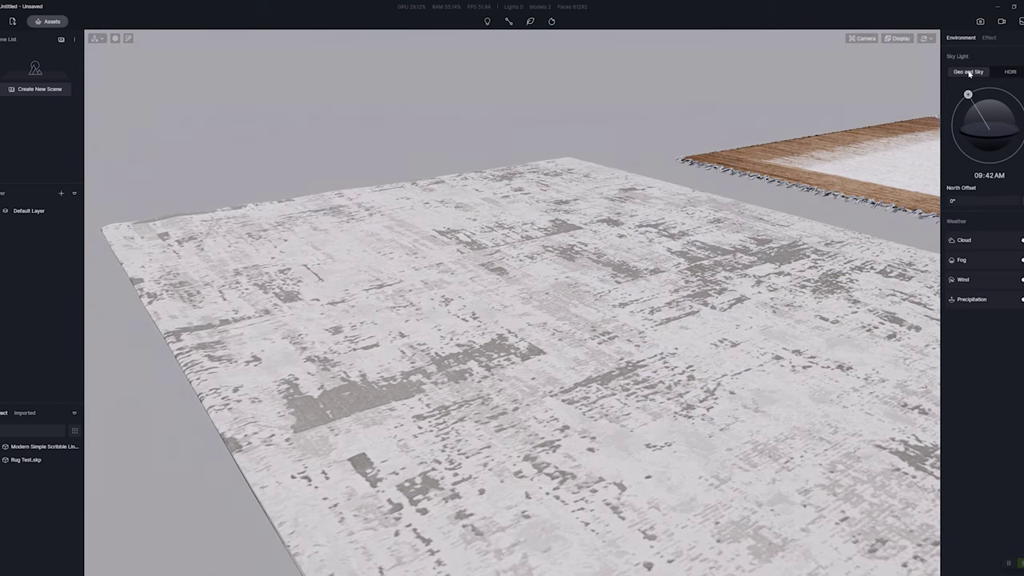
left_click(696, 341)
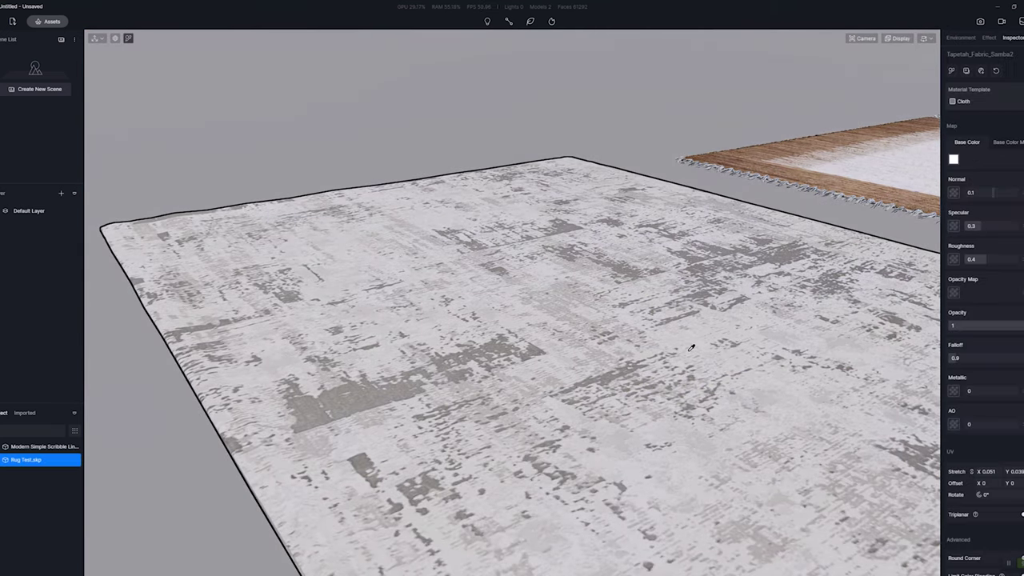
scroll(727, 338, "up", 3)
key("a")
key("a")
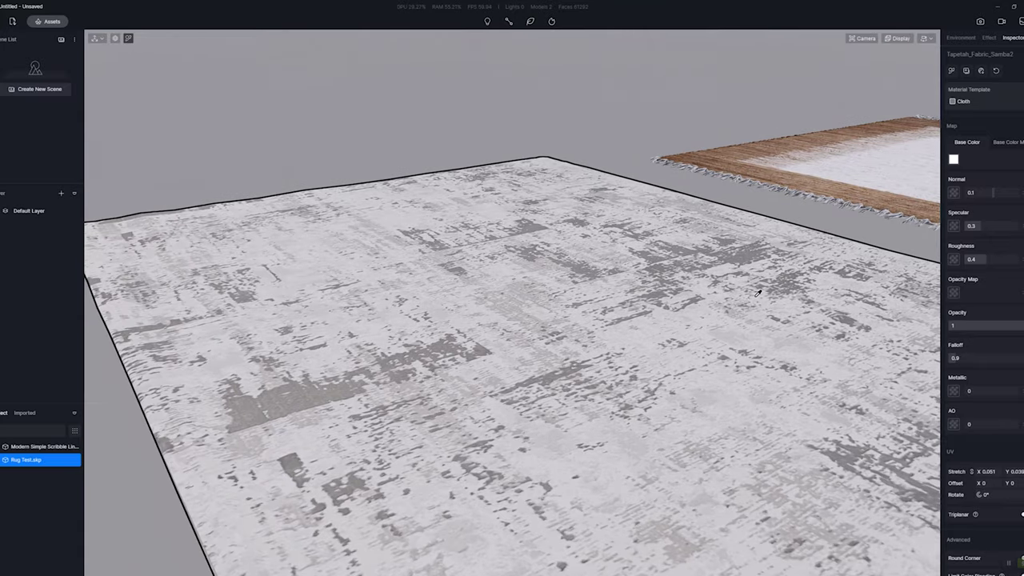
left_click_drag(999, 192, 1022, 194)
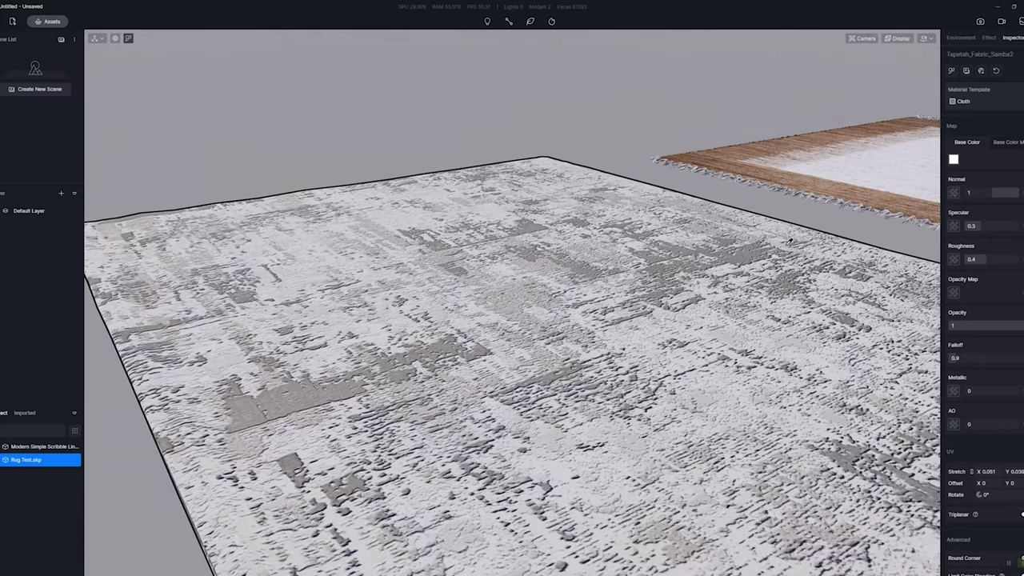
- Show the rug material's base color map settings and examine the strengthened relief from several distances
left_click(1005, 143)
right_click_drag(714, 304, 628, 258)
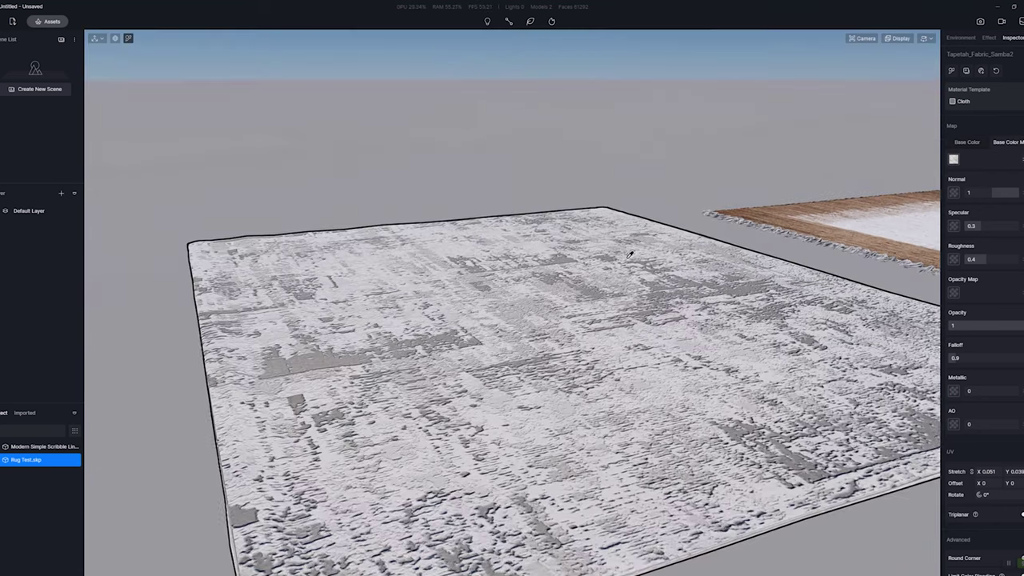
scroll(630, 254, "up", 3)
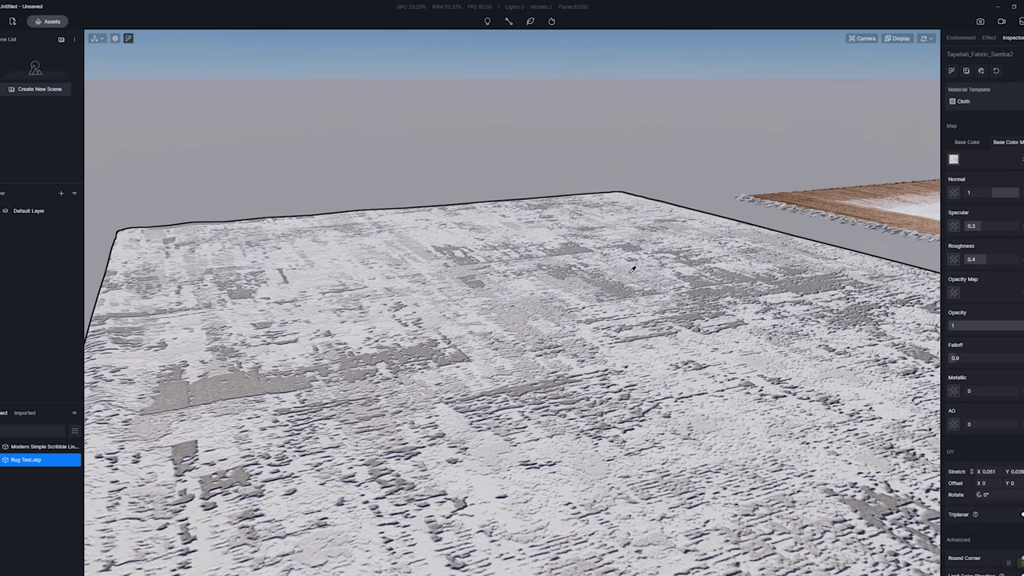
scroll(632, 270, "down", 3)
scroll(585, 321, "up", 3)
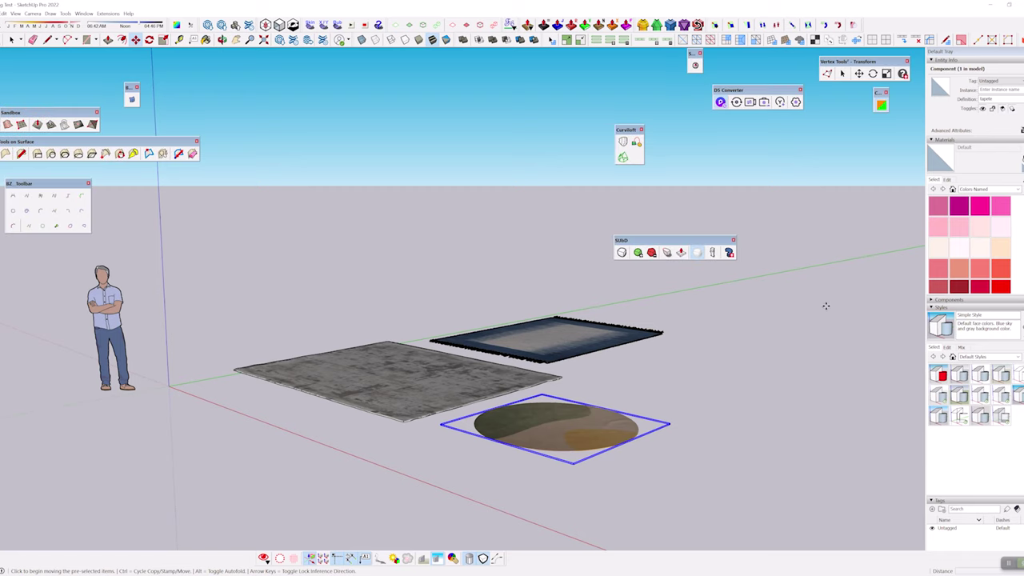
- Switch to SketchUp, deselect the round rug, and examine the distressed rug and the blue fringed rug up close
scroll(376, 402, "up", 2)
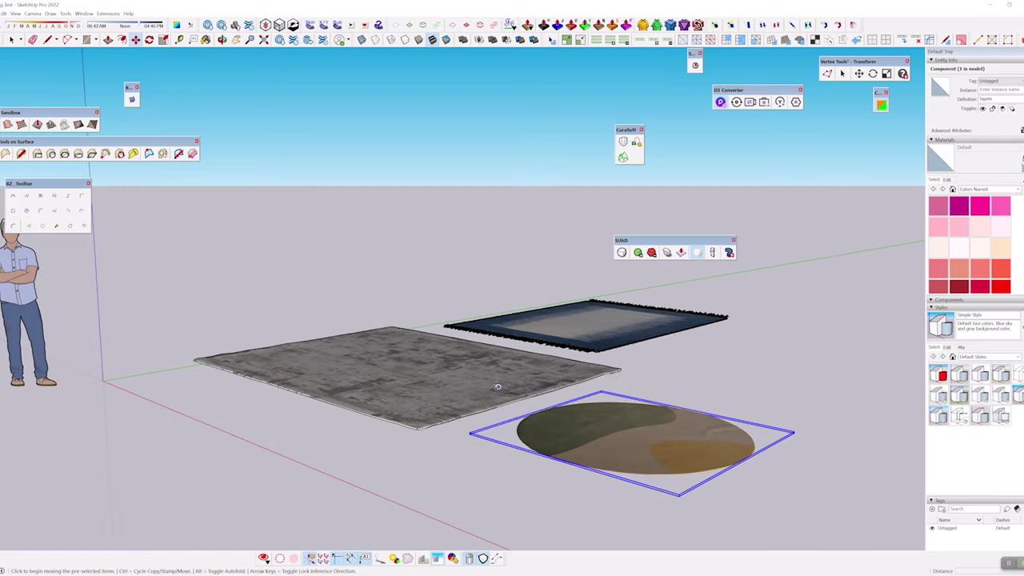
key("space")
left_click(440, 312)
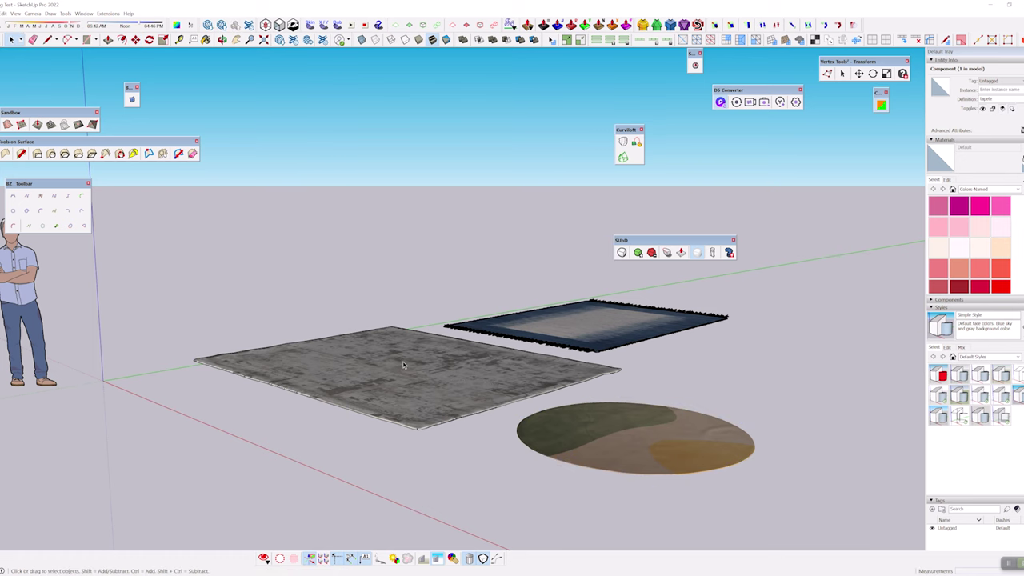
scroll(399, 371, "up", 4)
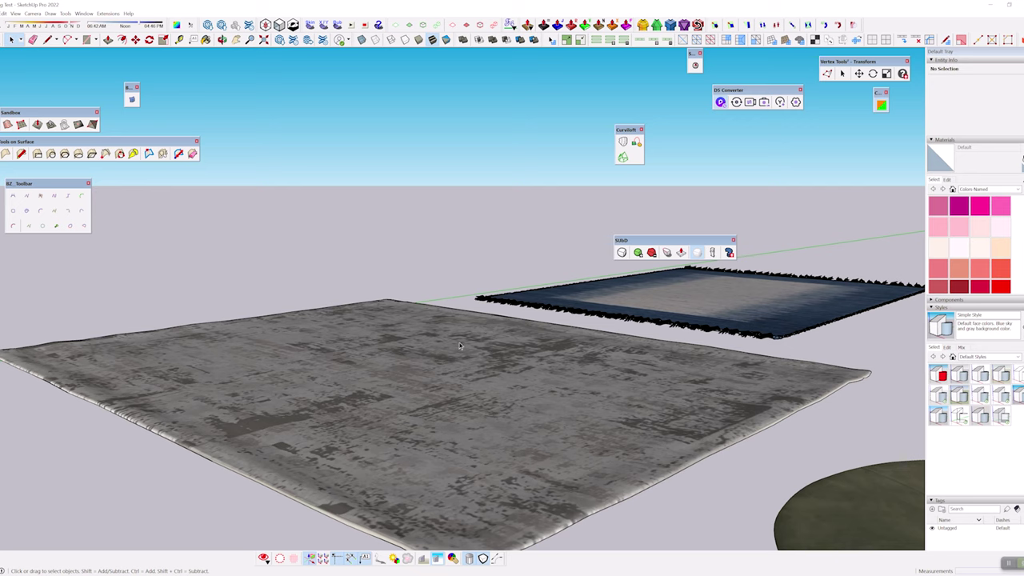
scroll(462, 341, "down", 3)
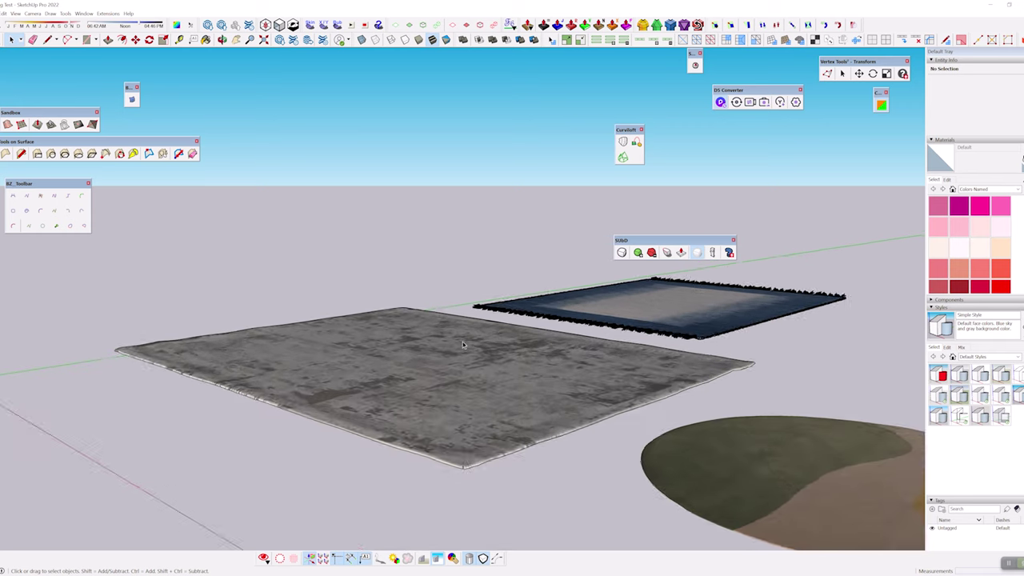
middle_click_drag(480, 340, 292, 432, "shift")
scroll(425, 415, "up", 2)
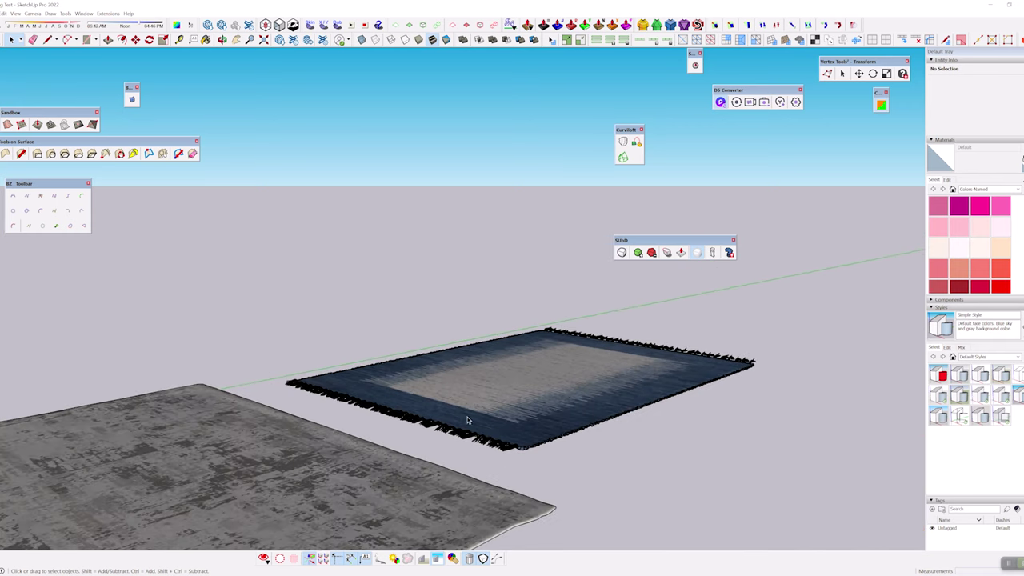
scroll(525, 393, "up", 2)
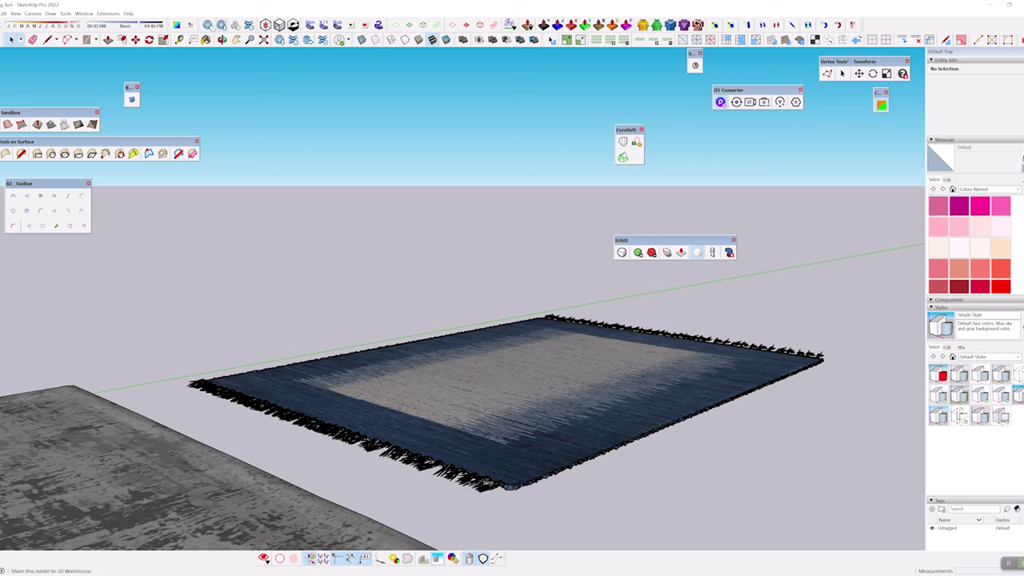
- Open 3D Warehouse at its home page and search for "rug"
left_click(222, 26)
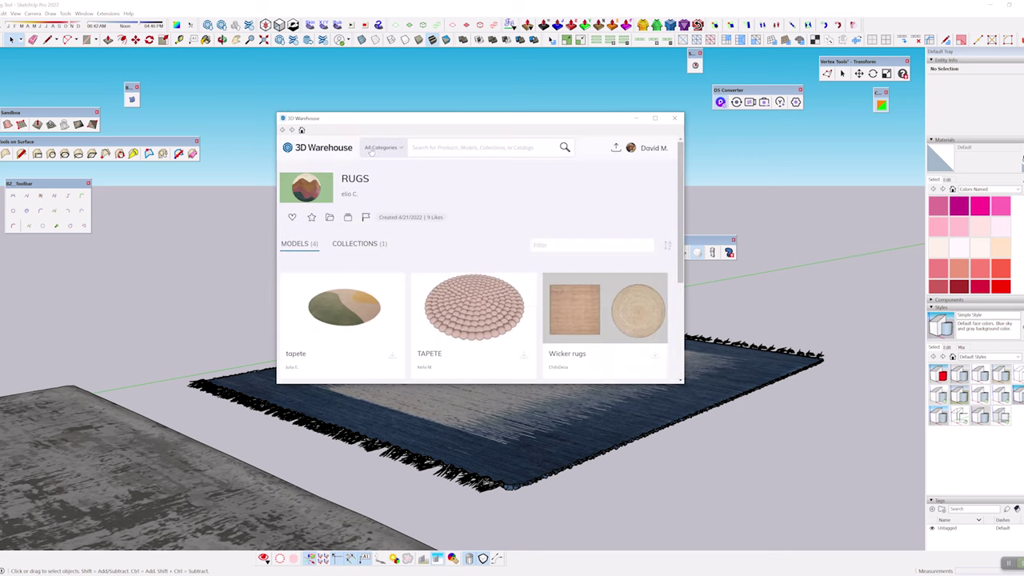
left_click(319, 148)
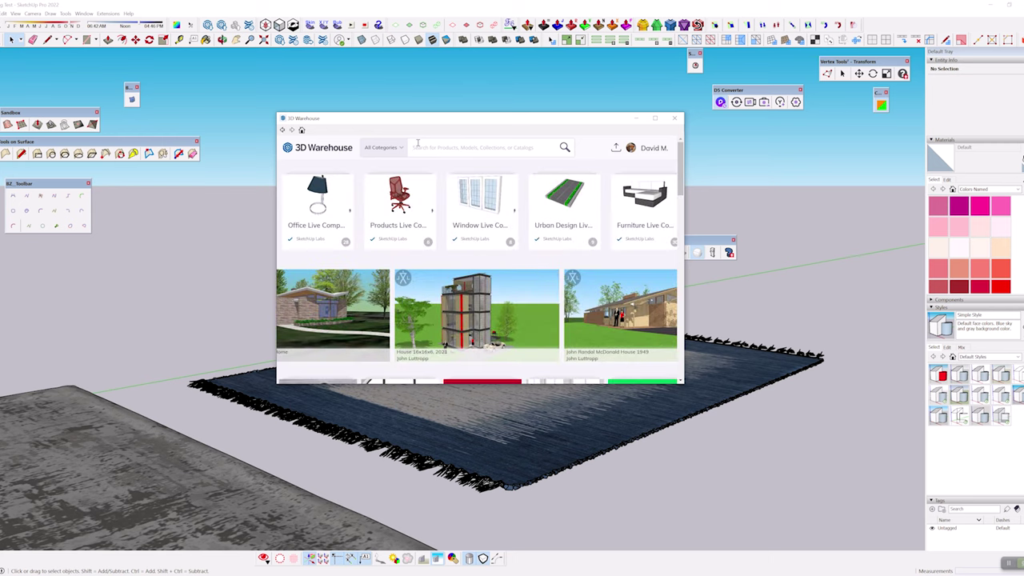
type("rug")
key("Return")
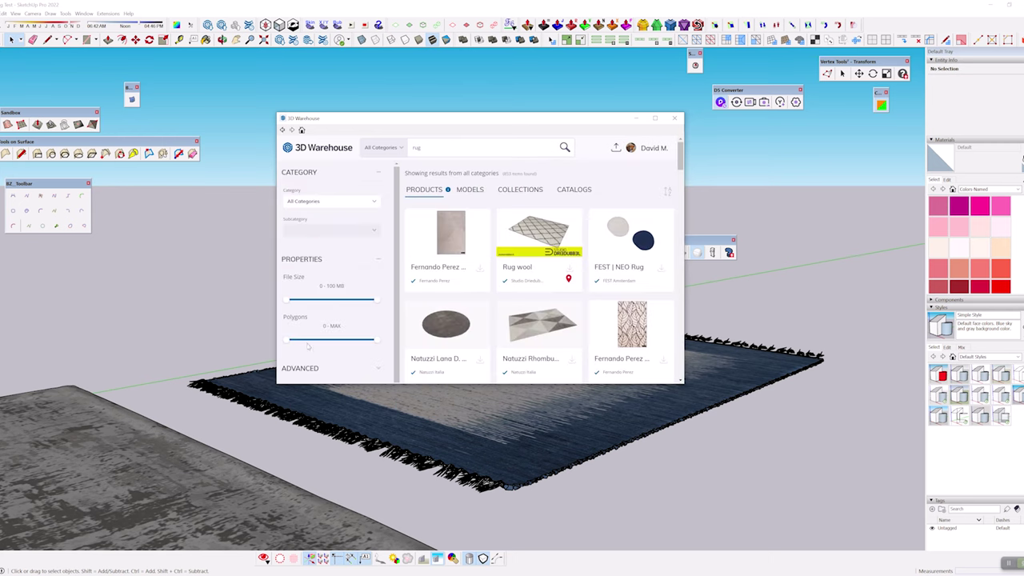
- Filter the rug results to a minimum of 17 K polygons and browse the matching products
left_click_drag(289, 340, 334, 340)
left_click_drag(334, 340, 332, 340)
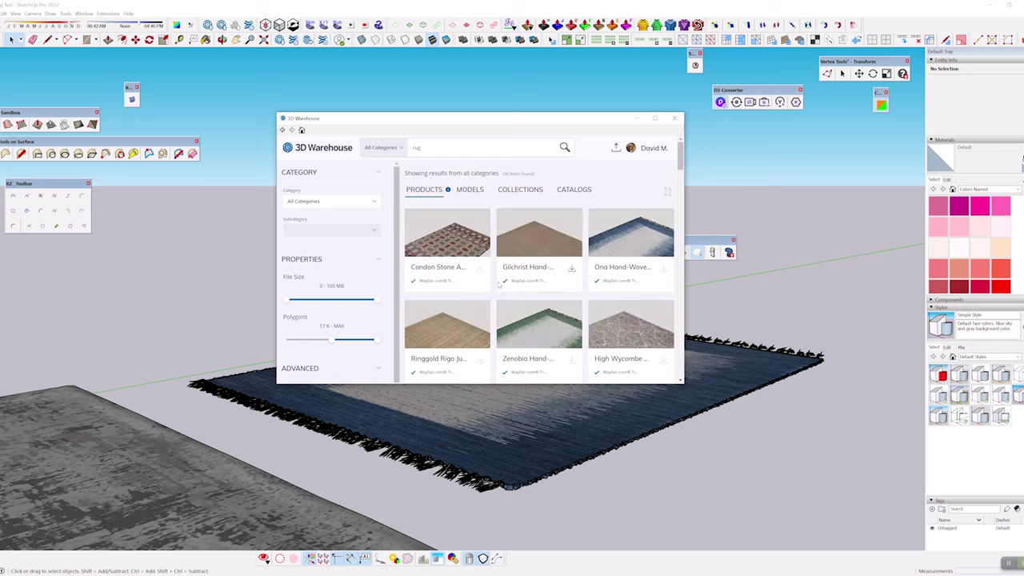
scroll(608, 263, "down", 1)
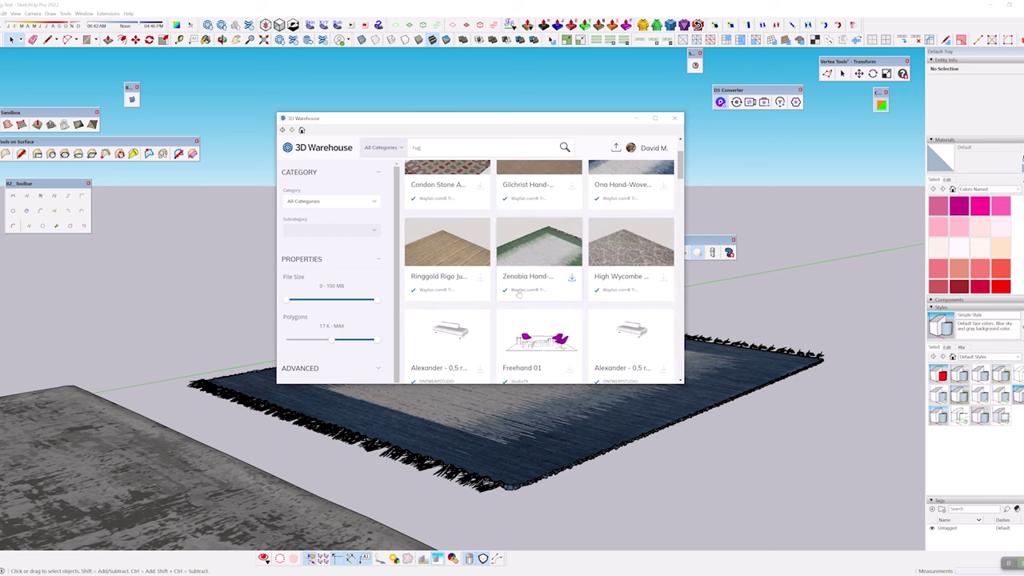
scroll(616, 293, "up", 1)
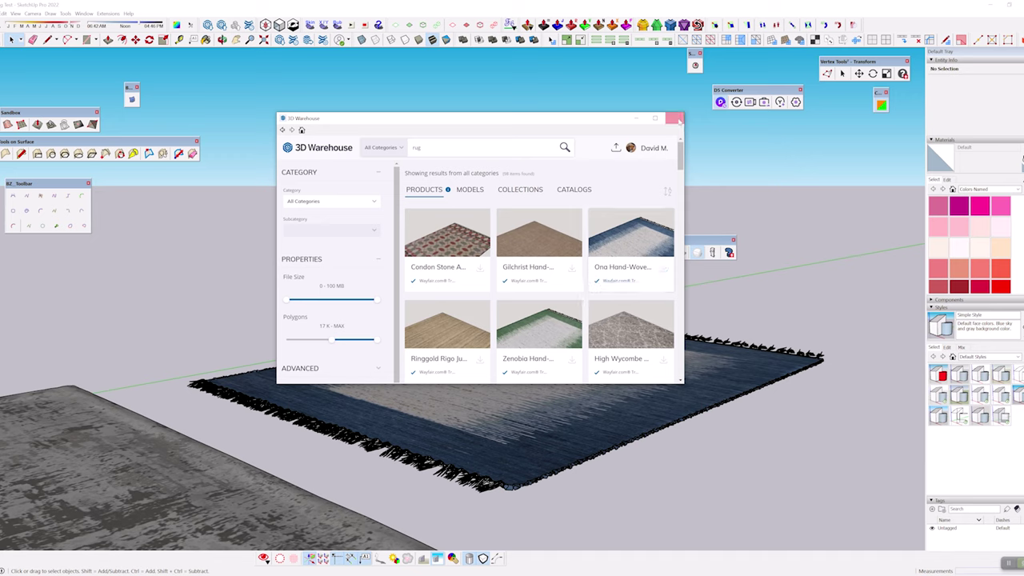
left_click(652, 148)
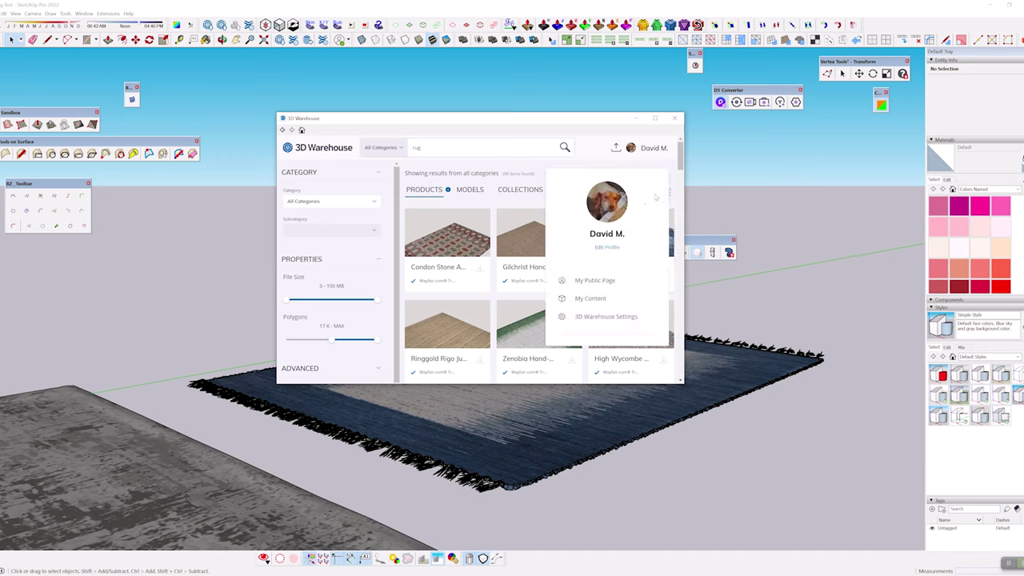
left_click(616, 147)
left_click(569, 315)
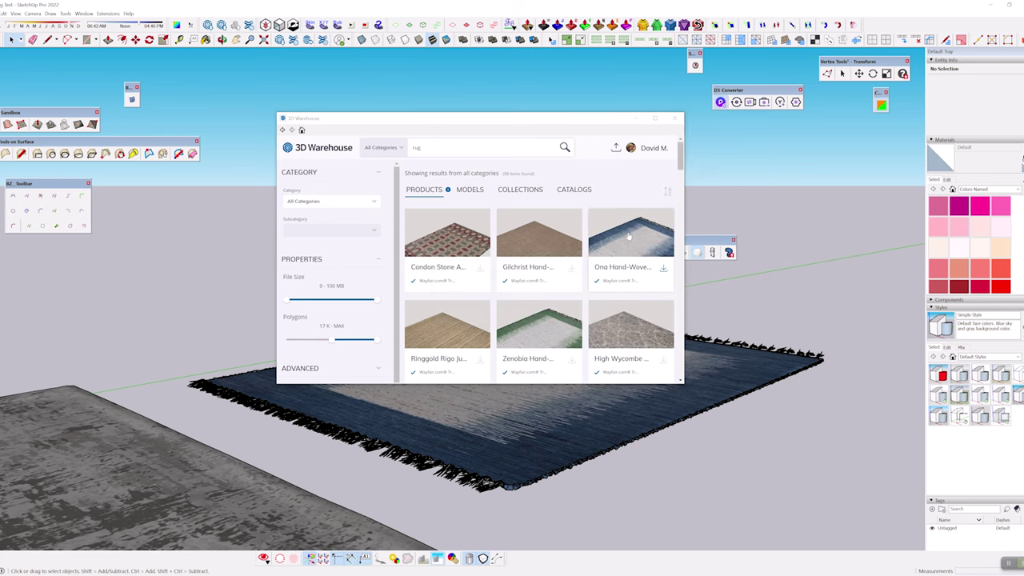
- Check the polygon count of the Ona Hand-Woven Ivory / Navy rug, close 3D Warehouse, and inspect the fringed rug in the model
left_click(617, 241)
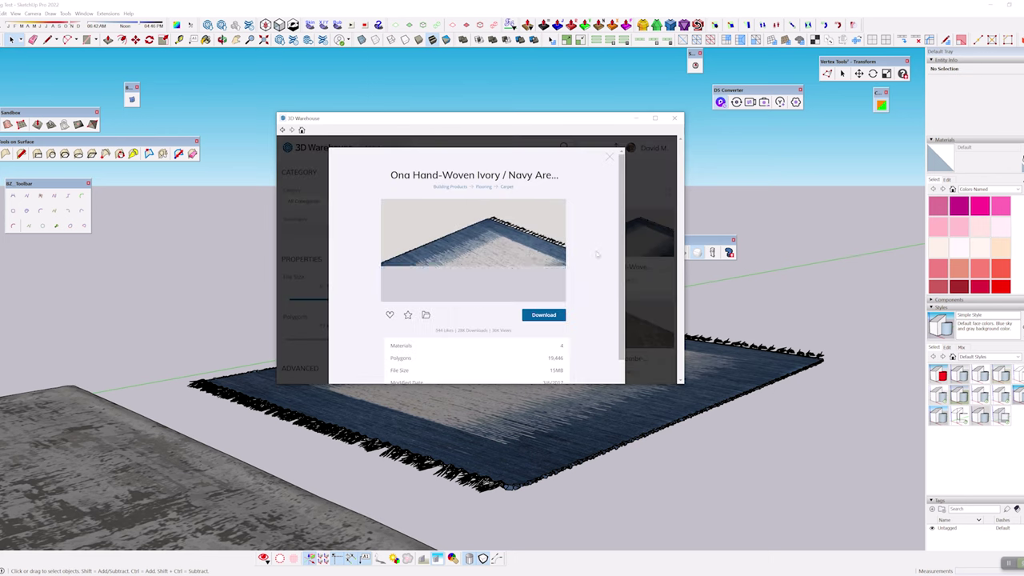
scroll(437, 336, "down", 1)
left_click_drag(391, 322, 567, 320)
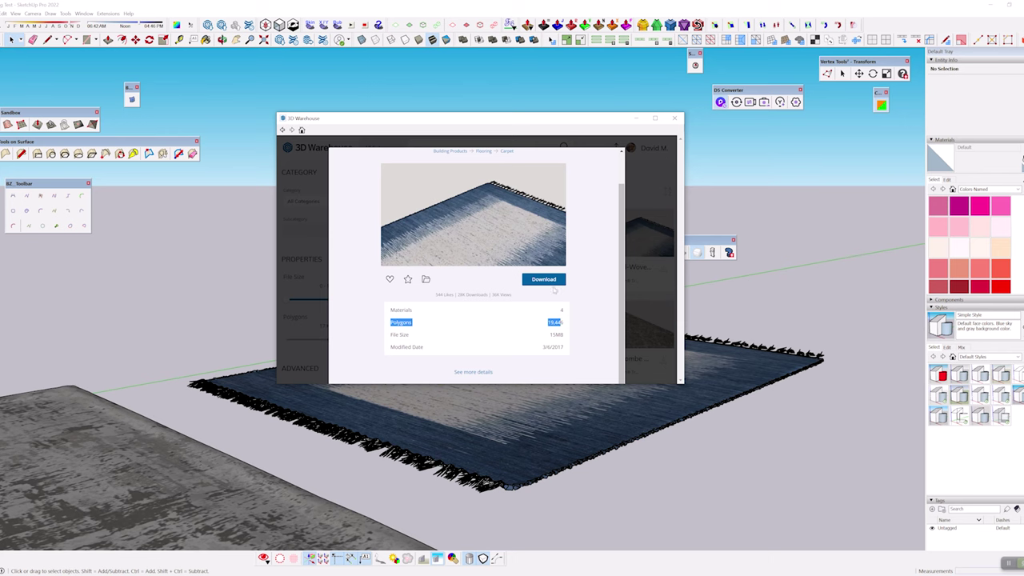
left_click(675, 117)
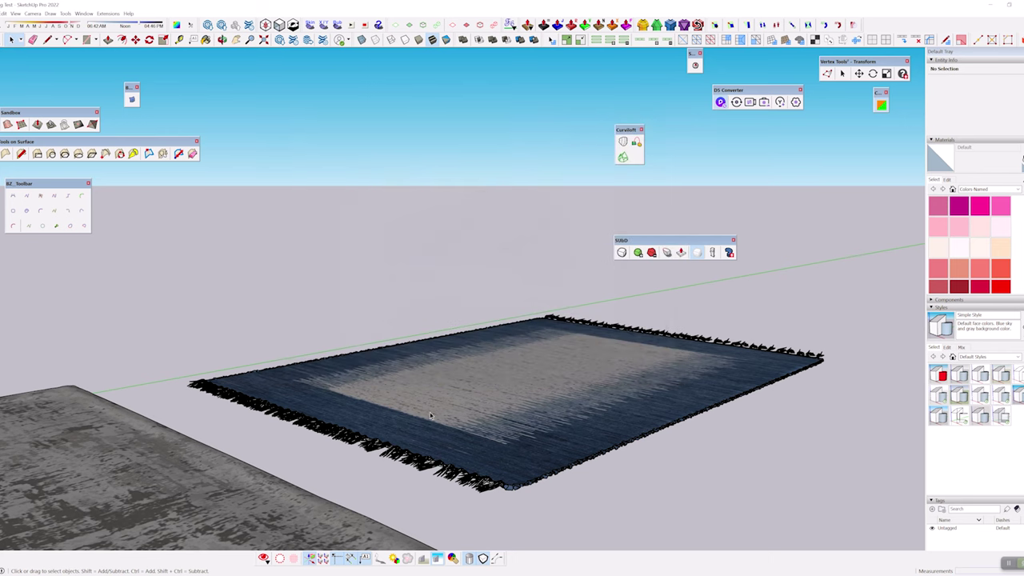
scroll(430, 415, "up", 4)
scroll(500, 440, "down", 5)
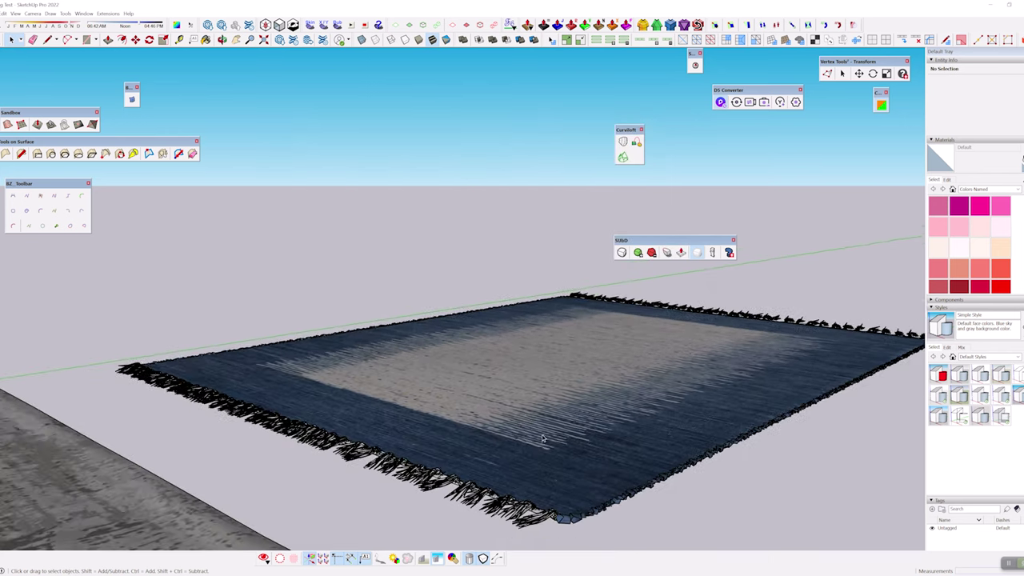
- Switch to D5 Render and examine the fringed rug and the distressed rug from several angles
middle_click_drag(643, 411, 536, 394)
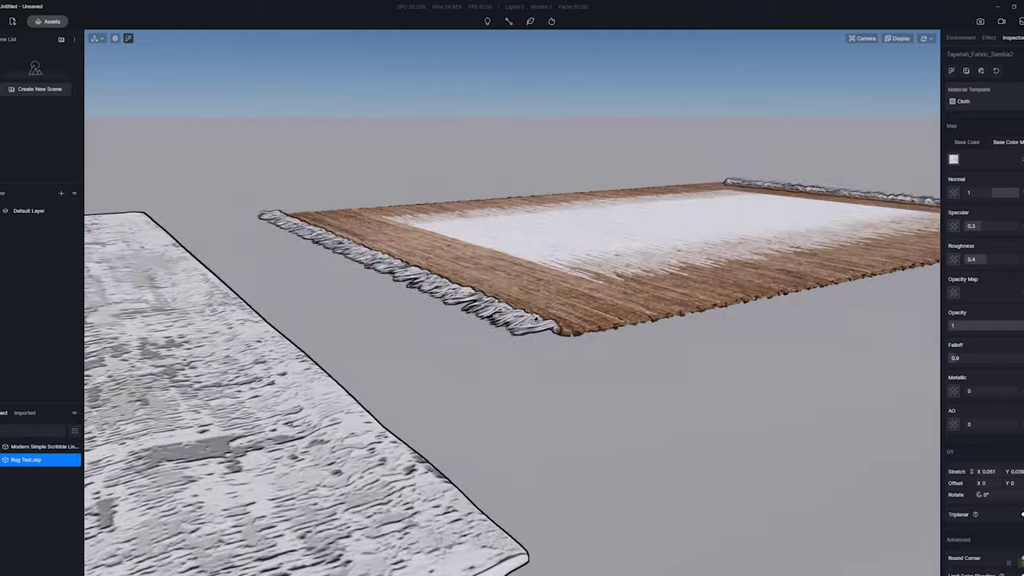
right_click_drag(534, 321, 615, 330)
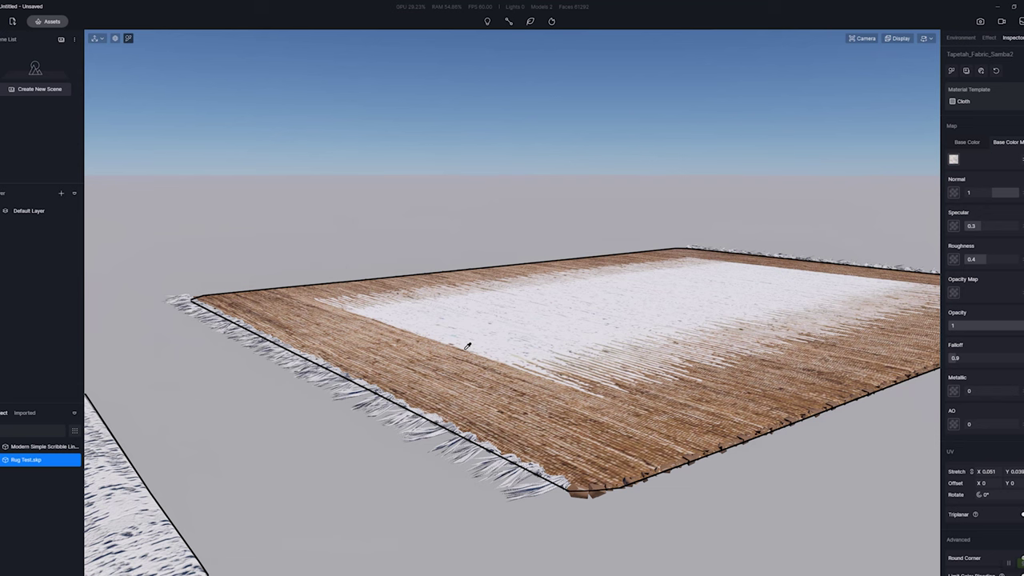
scroll(512, 432, "down", 4)
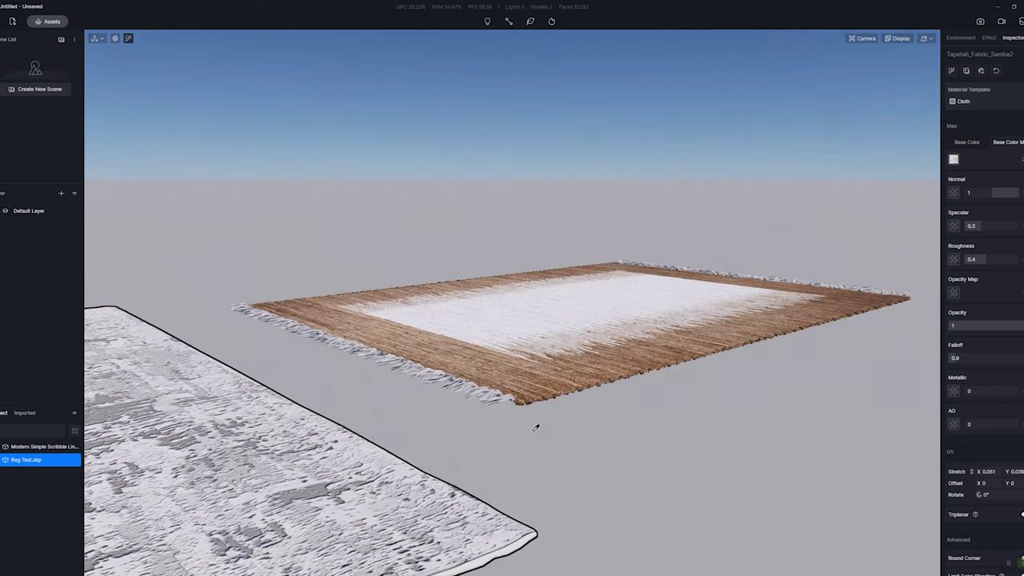
middle_click_drag(536, 428, 540, 426)
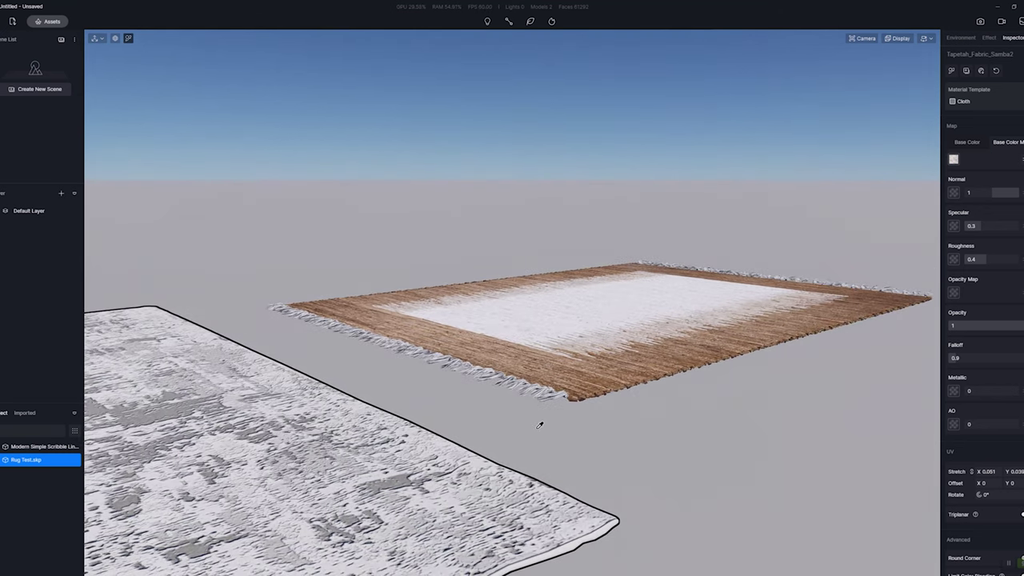
scroll(525, 427, "up", 3)
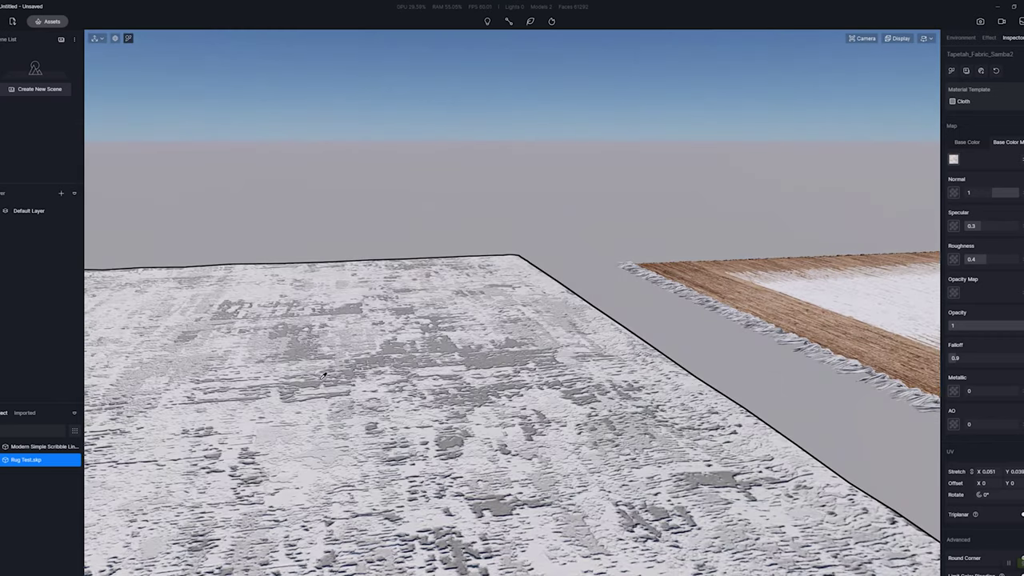
right_click_drag(336, 379, 621, 322)
scroll(625, 320, "up", 2)
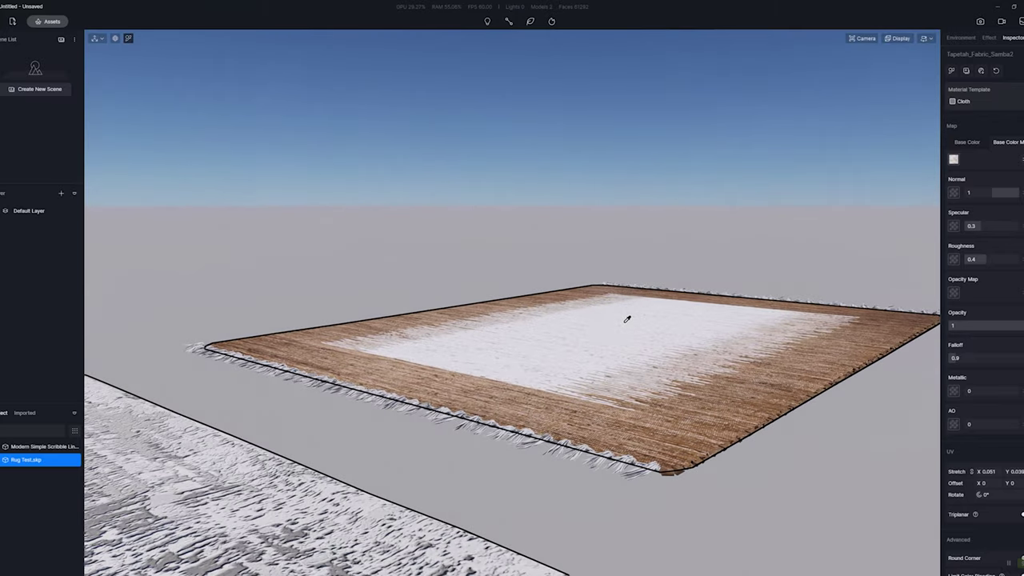
scroll(628, 319, "down", 2)
scroll(629, 320, "up", 2)
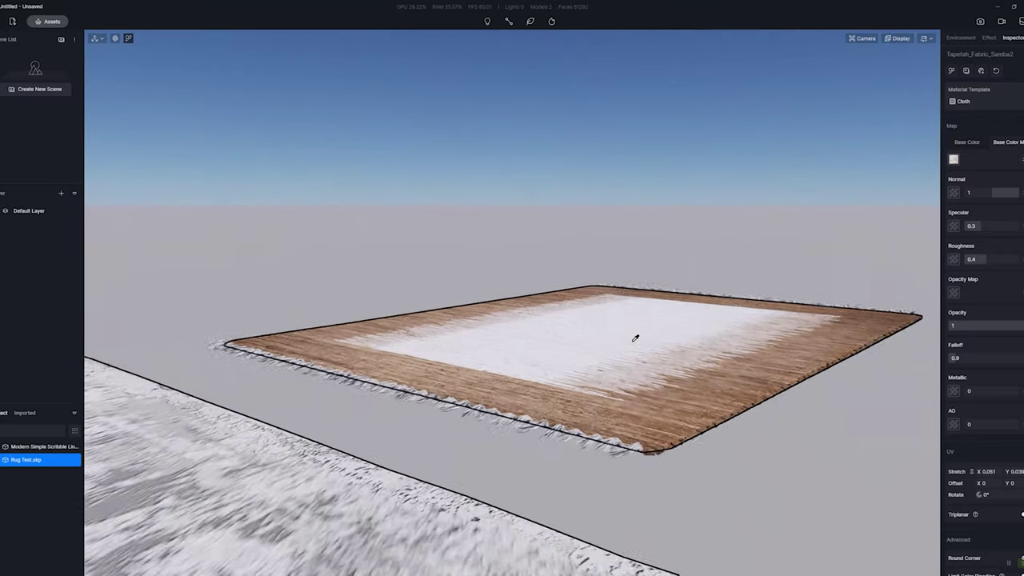
- Sample the fringed rug's material and set its Normal strength to 1
right_click_drag(636, 339, 653, 341)
left_click(646, 342)
scroll(645, 341, "up", 3)
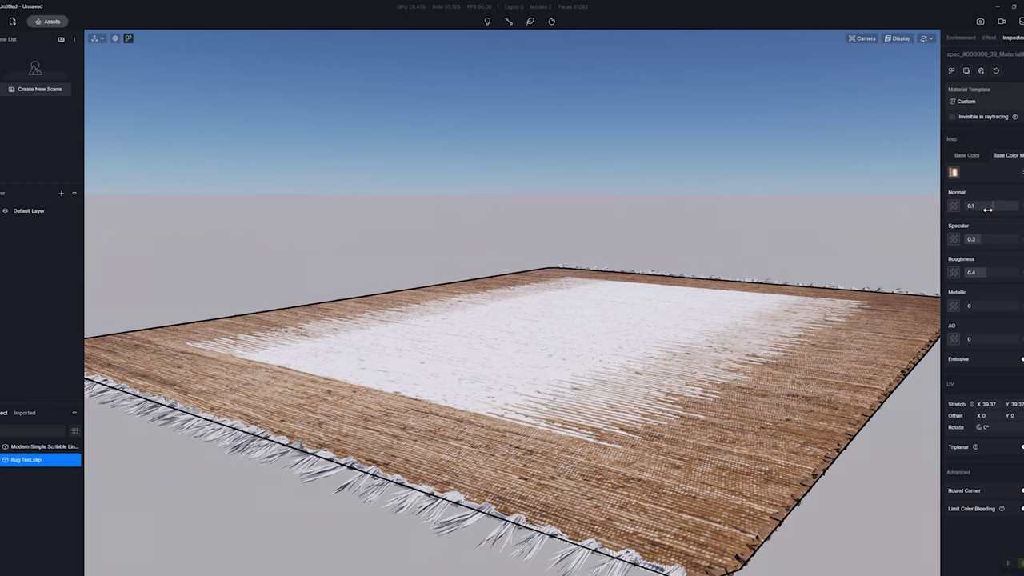
mouse_move(993, 208)
left_mouse_down()
mouse_move(1023, 211)
mouse_move(922, 218)
mouse_move(1023, 219)
left_mouse_up()
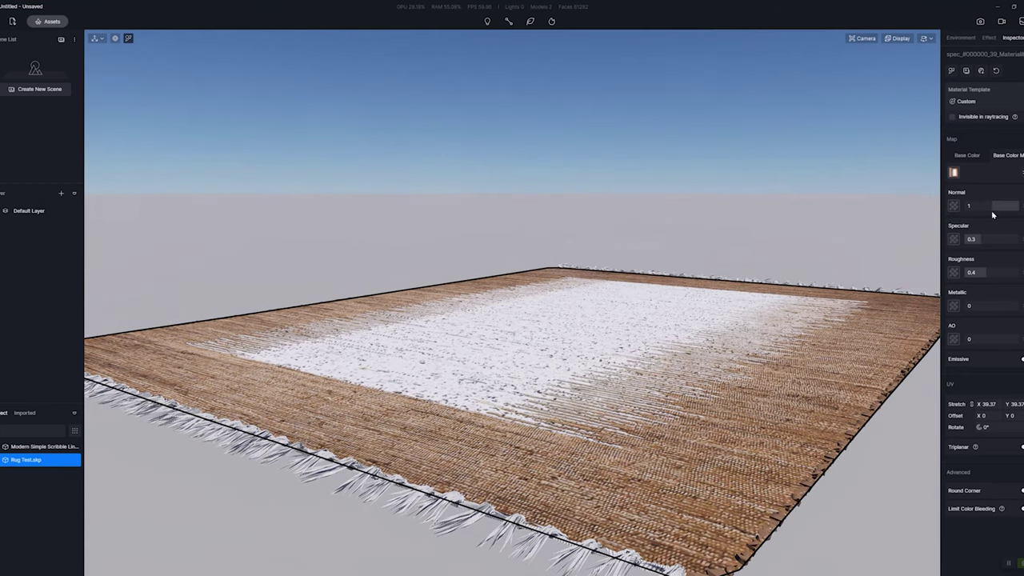
- Load the black-and-white landscape photo from Downloads as the fringed rug's roughness map and set Roughness to 1
left_click(953, 272)
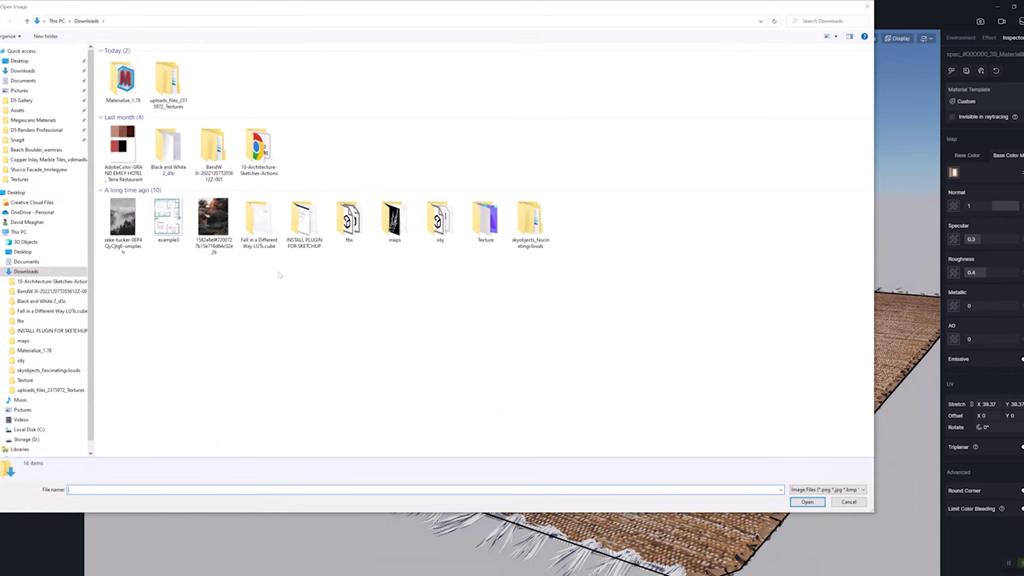
double_click(123, 217)
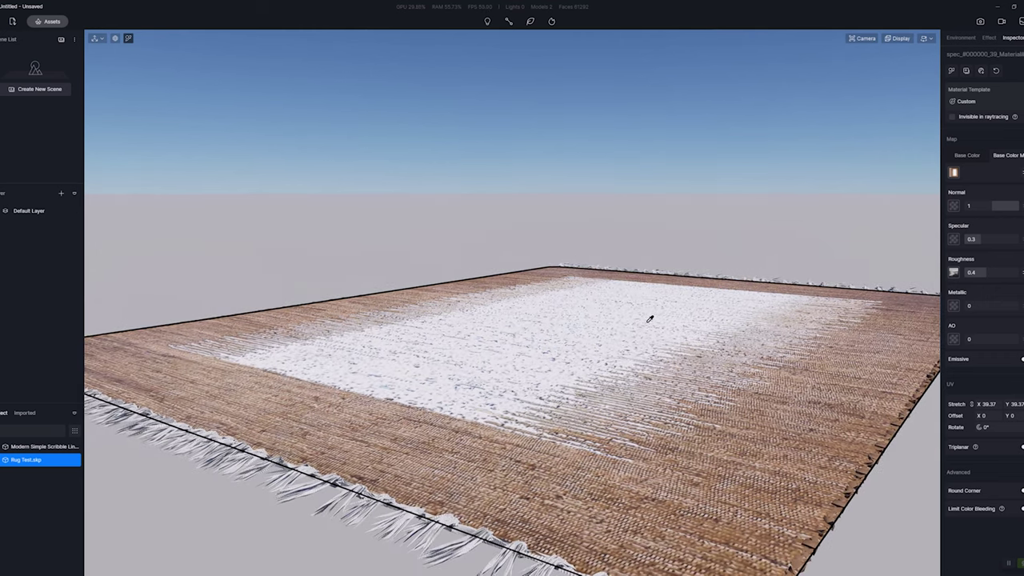
middle_click_drag(650, 319, 704, 352)
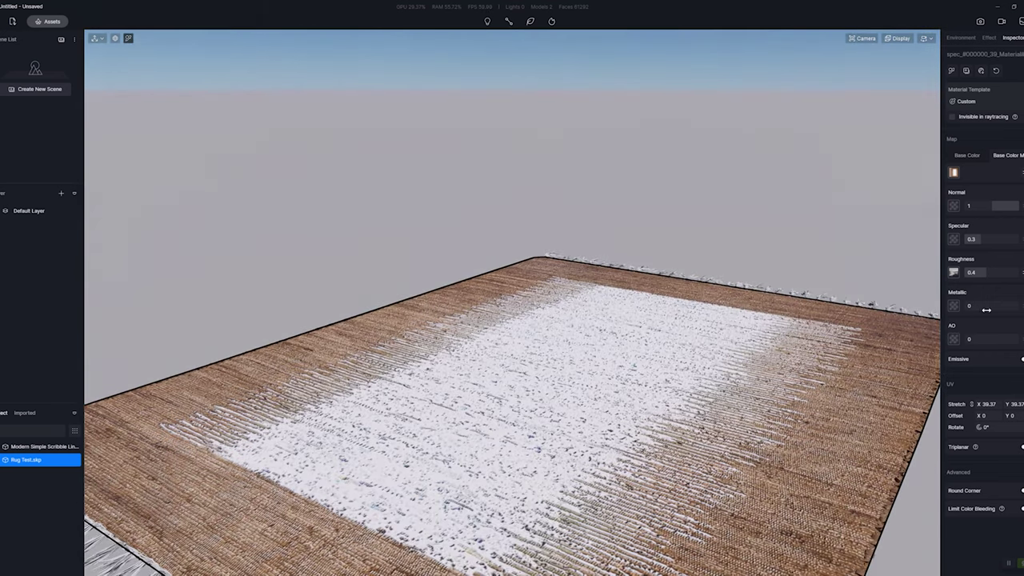
left_click_drag(986, 273, 1022, 272)
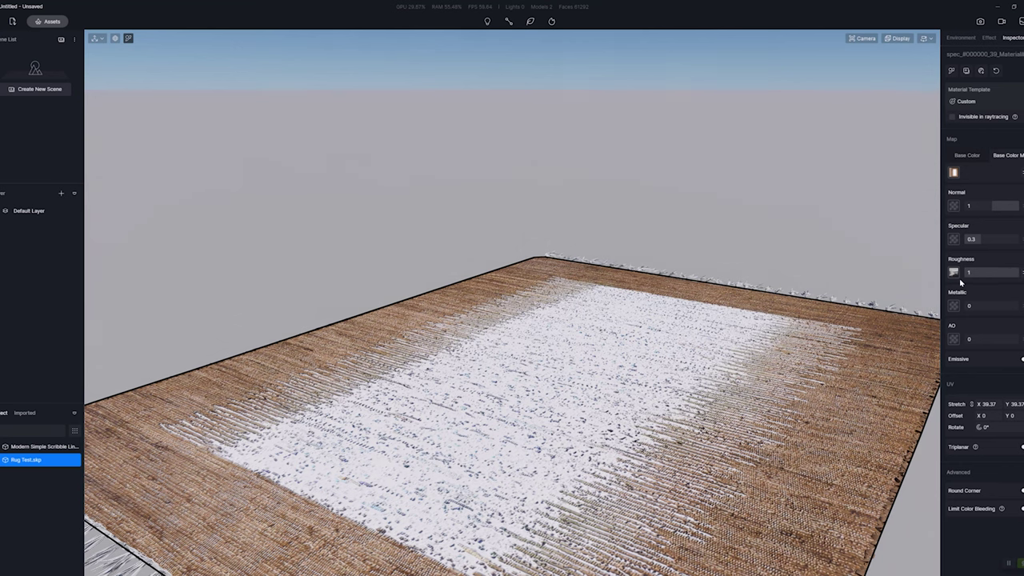
scroll(752, 336, "down", 3)
scroll(731, 340, "up", 3)
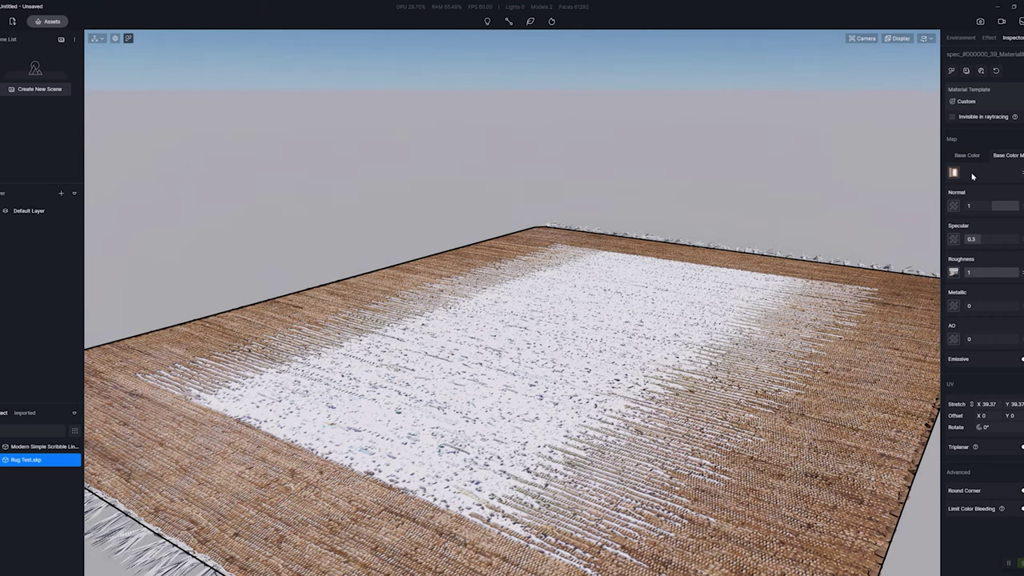
- Change the fringed rug's material template to Displacement and load Sculpture_Stand01_Normal from the Texture folder as its normal map
left_click(974, 105)
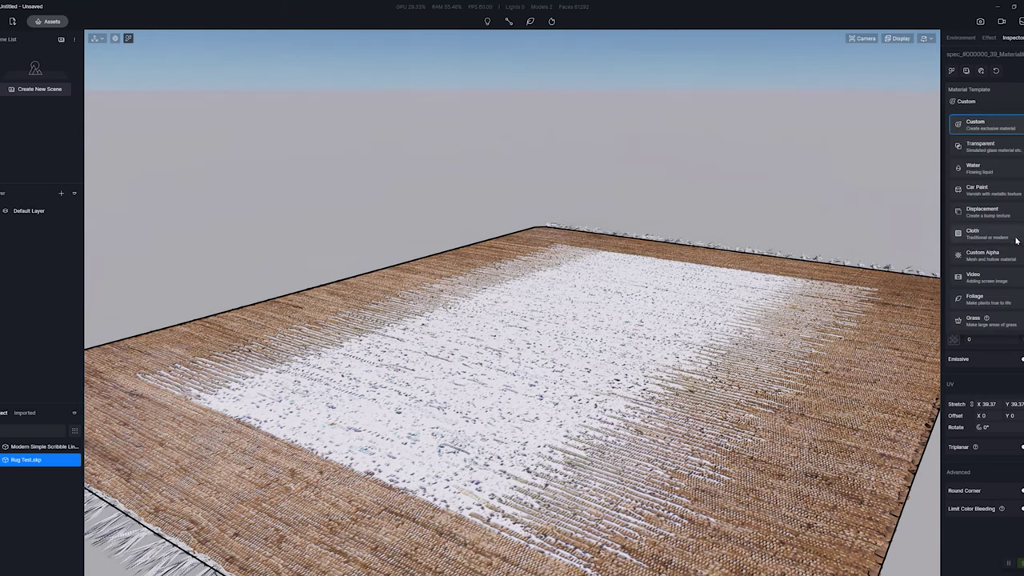
left_click(982, 211)
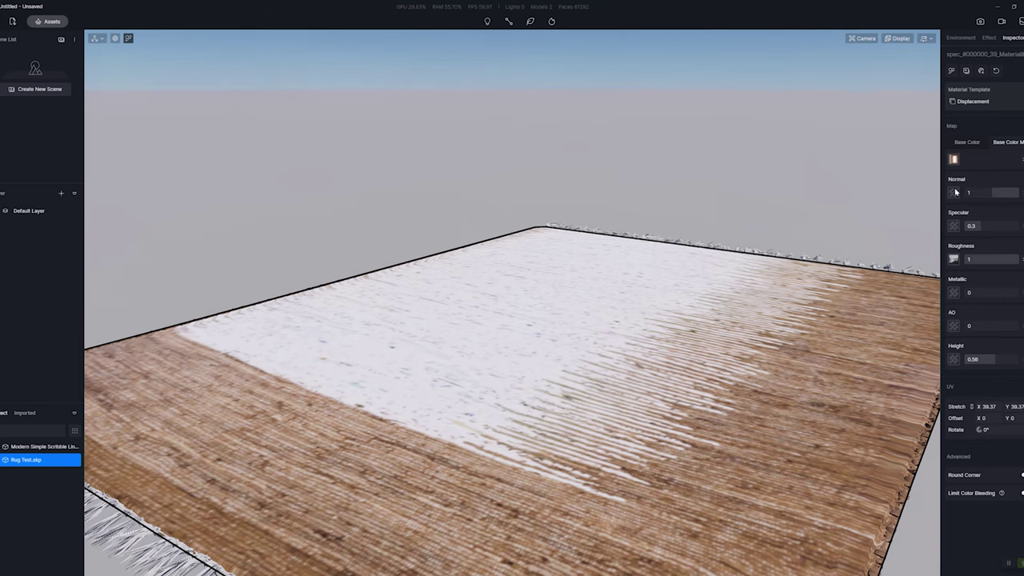
left_click(955, 192)
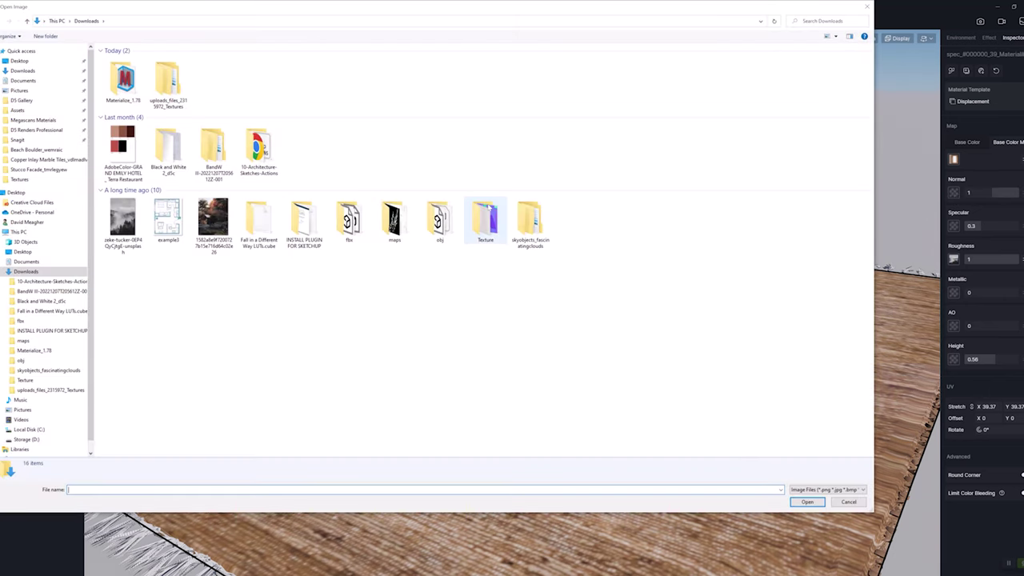
double_click(488, 212)
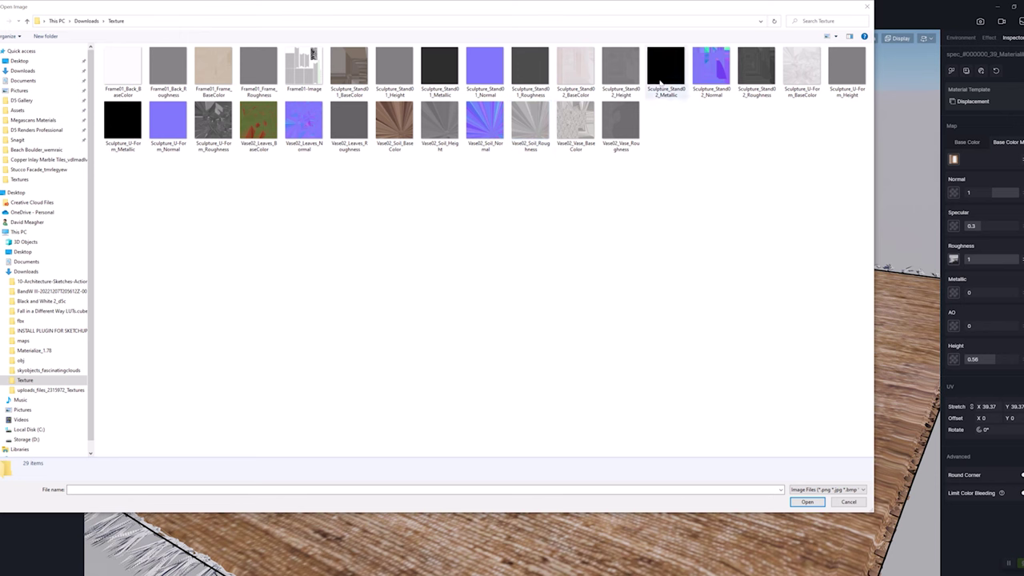
left_click(484, 60)
double_click(484, 60)
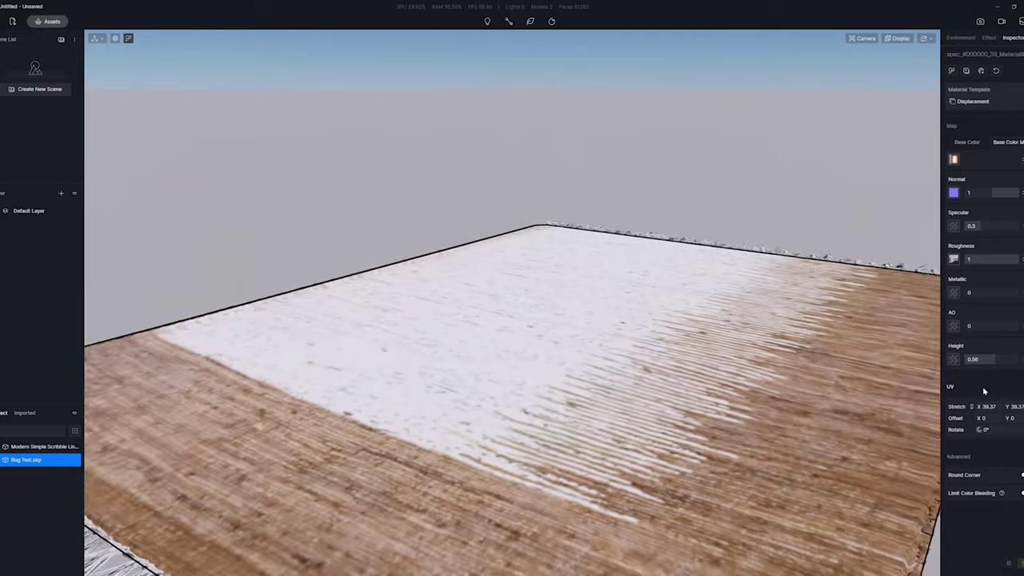
- Set the fringed rug's displacement Height to 1 and compare it with the distressed rug
left_click_drag(989, 361, 1020, 363)
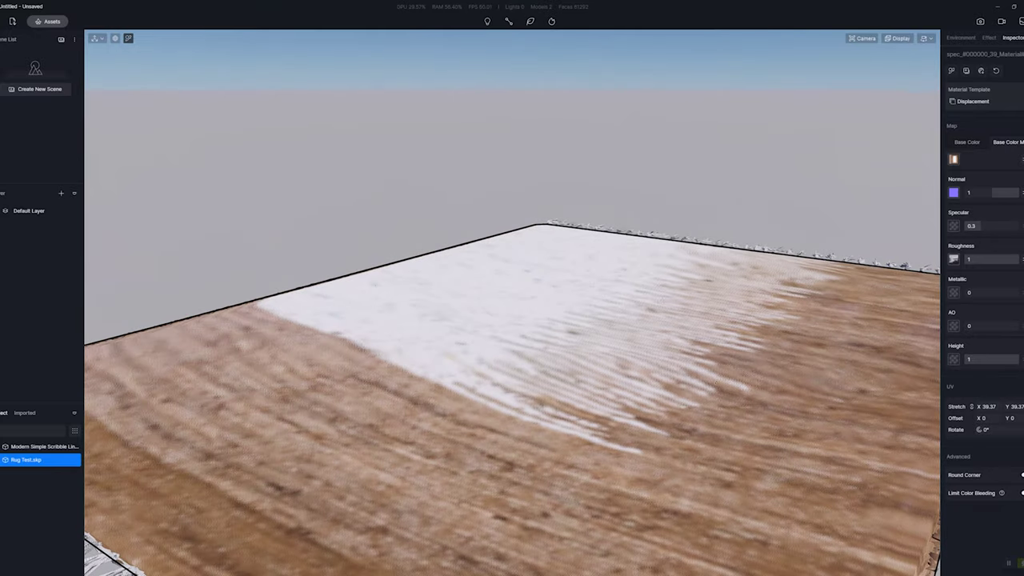
scroll(680, 383, "down", 5)
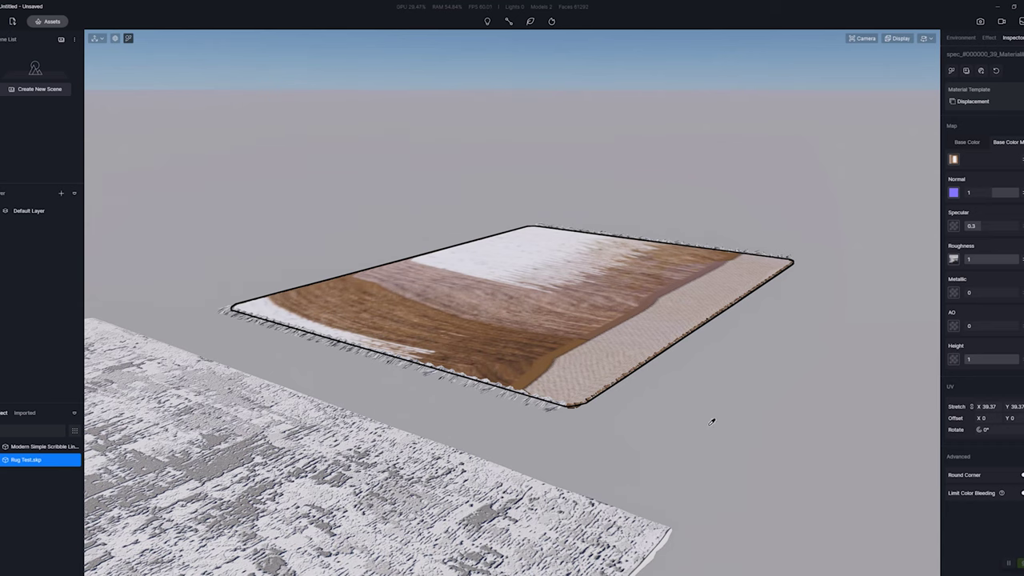
right_click_drag(690, 398, 543, 403)
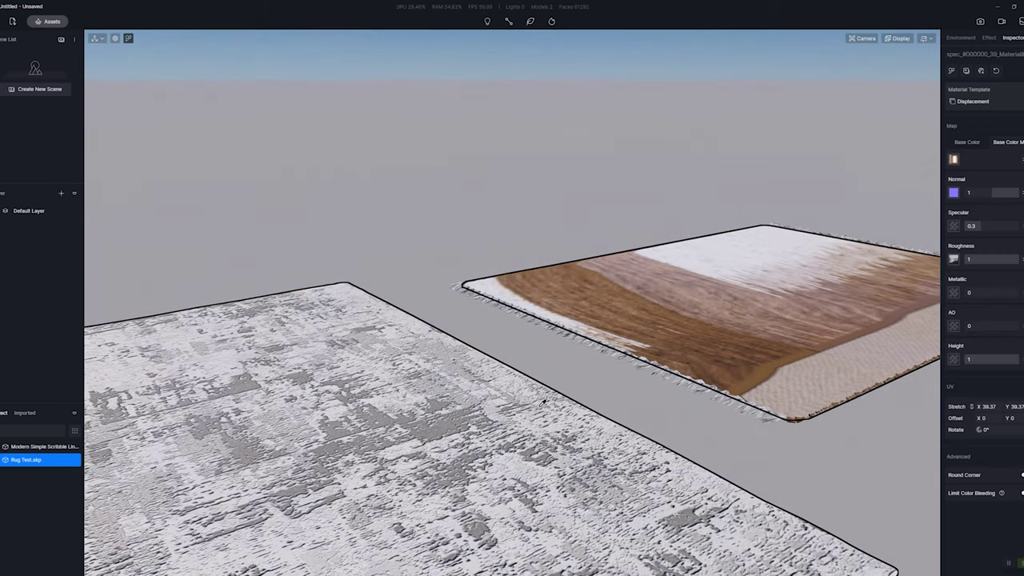
right_click_drag(617, 386, 872, 451)
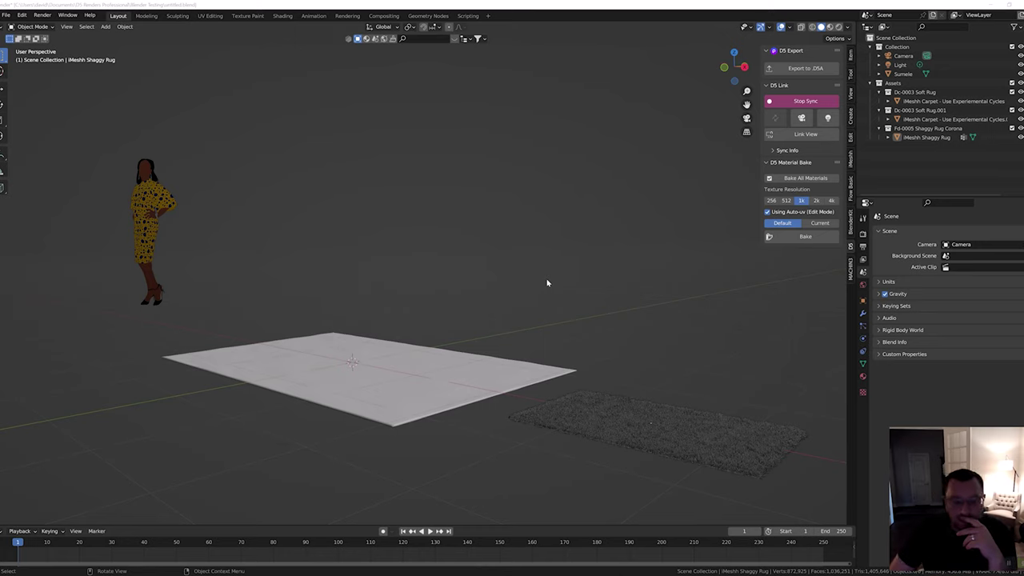
- Select the white iMeshh carpet in the Blender scene and show the iMeshh asset browser
scroll(430, 298, "up", 2)
scroll(310, 329, "down", 2)
middle_click_drag(310, 328, 536, 365)
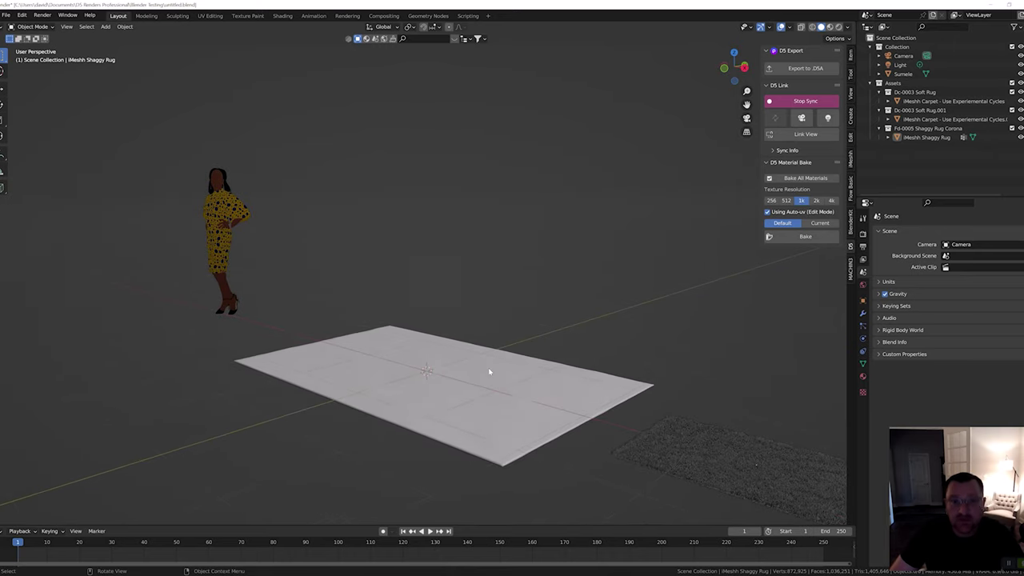
scroll(679, 400, "down", 3)
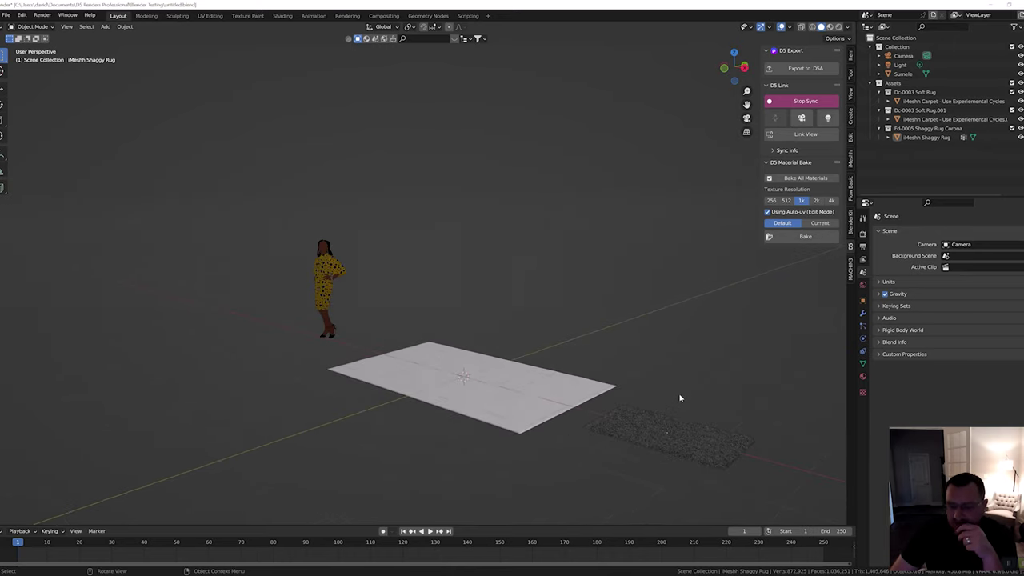
scroll(566, 408, "up", 3)
scroll(566, 408, "up", 1)
left_click(473, 393)
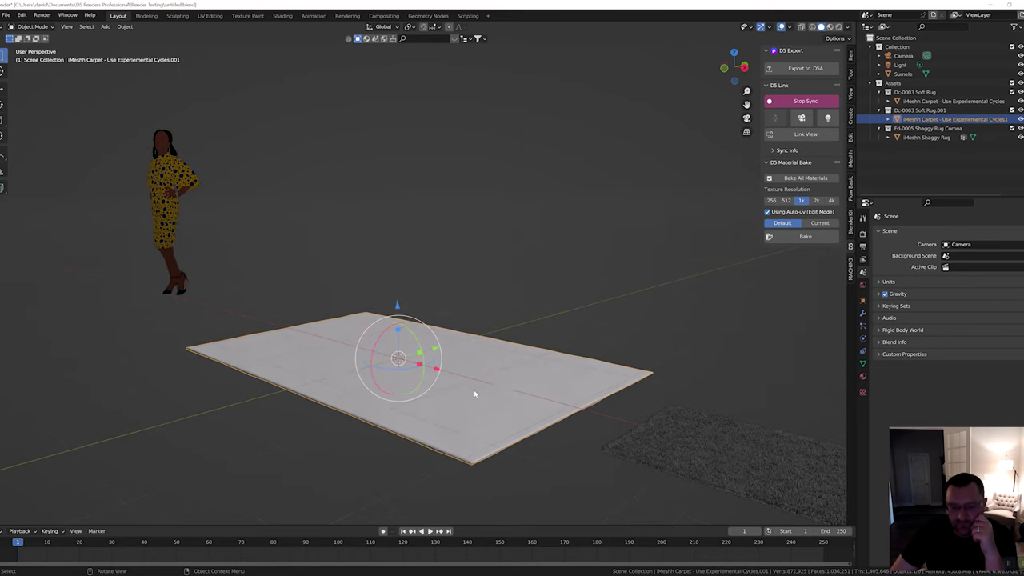
left_click(727, 443)
left_click(448, 375)
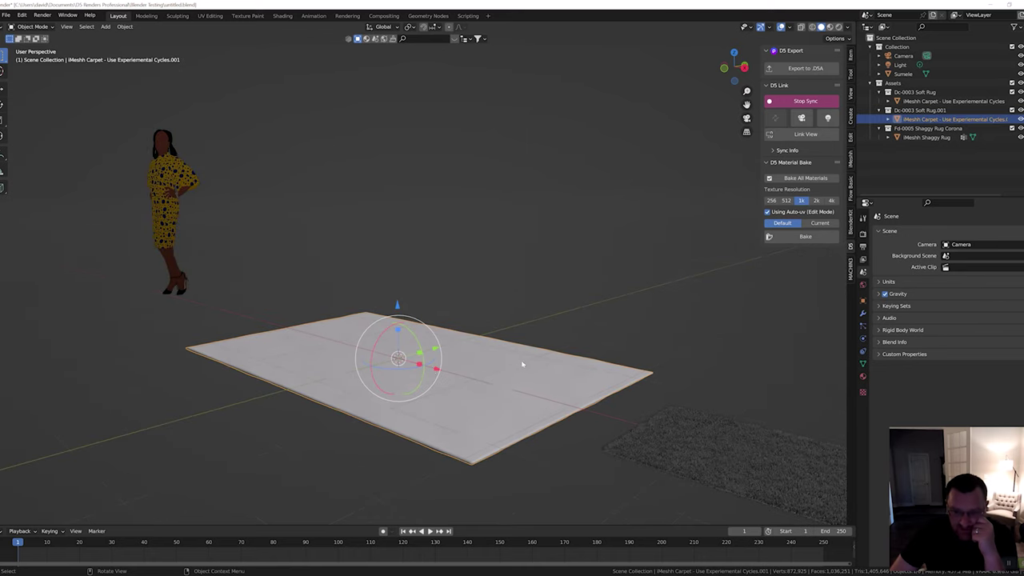
scroll(522, 365, "down", 2)
left_click(850, 158)
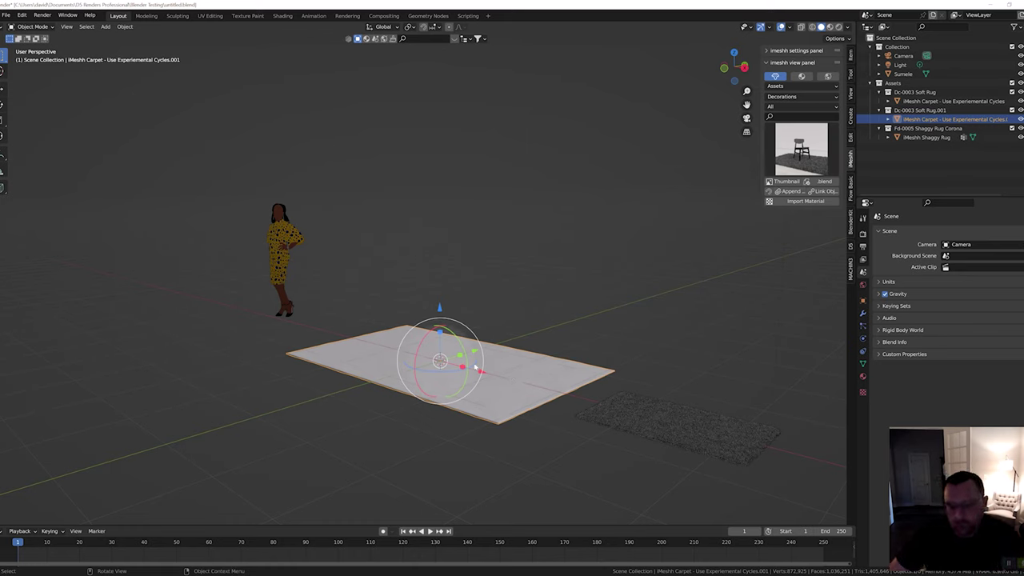
- Examine the surface and edges of the white carpet and the pile of the dark shaggy rug up close
scroll(510, 379, "up", 2)
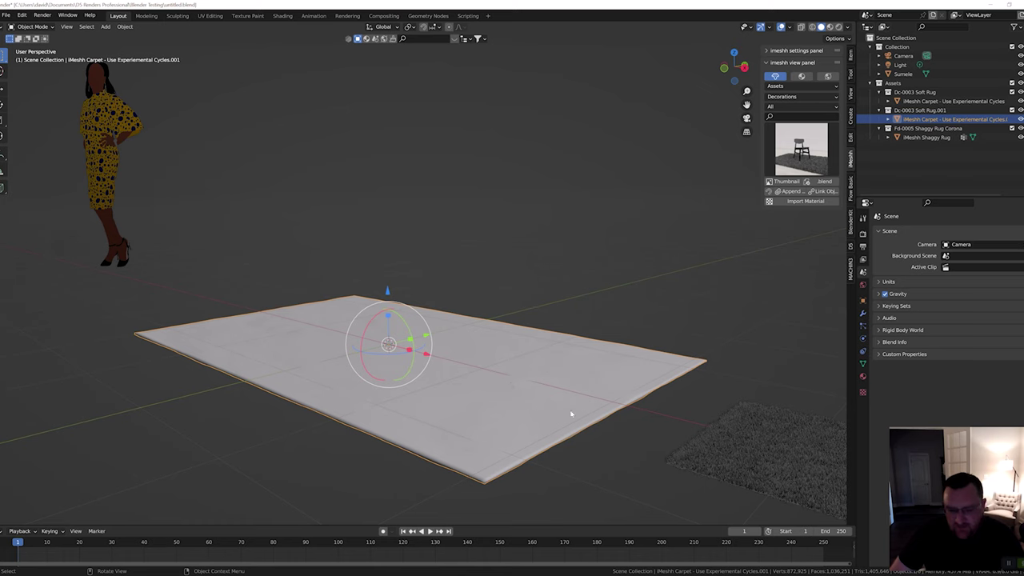
middle_click_drag(572, 413, 451, 393)
scroll(420, 382, "up", 3)
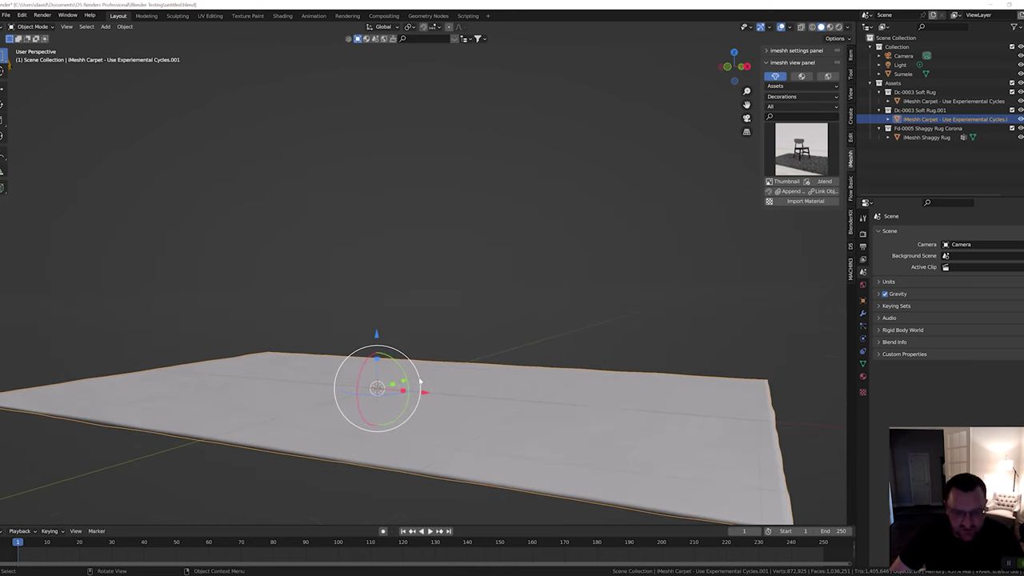
scroll(420, 382, "down", 3)
middle_click_drag(601, 407, 504, 387, "shift")
scroll(503, 387, "down", 1)
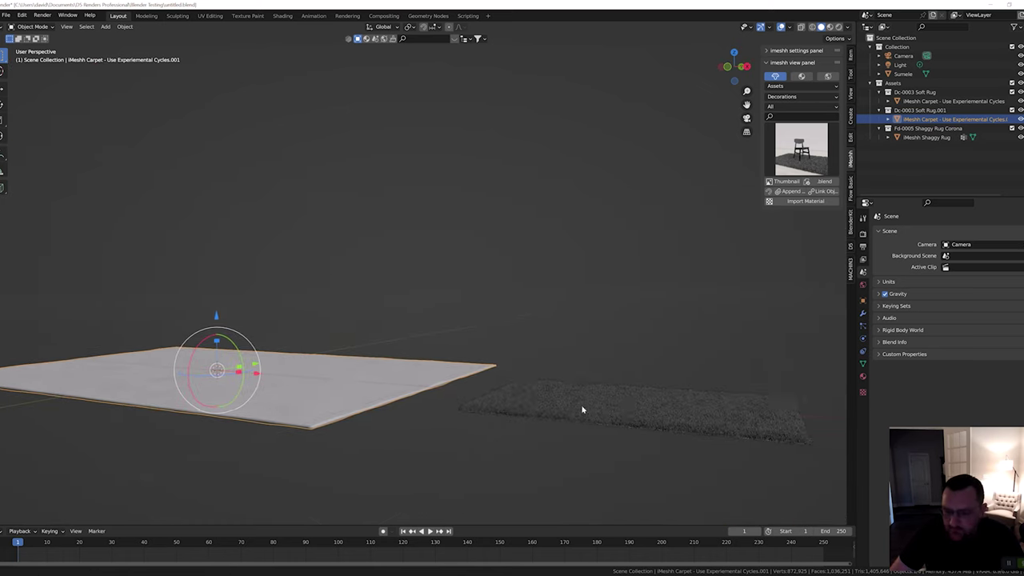
middle_click_drag(582, 410, 480, 377)
scroll(519, 417, "up", 3)
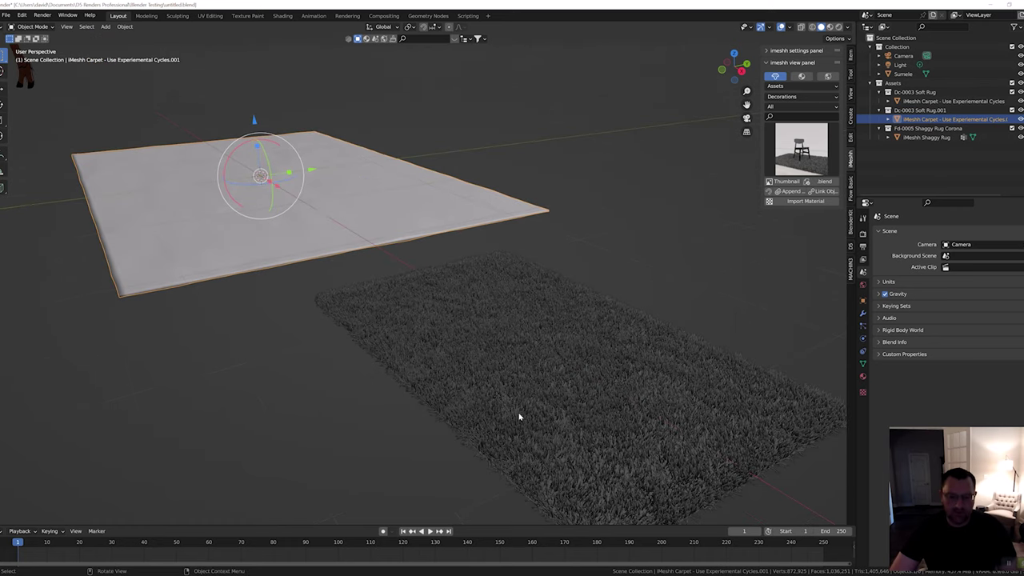
scroll(519, 416, "up", 2)
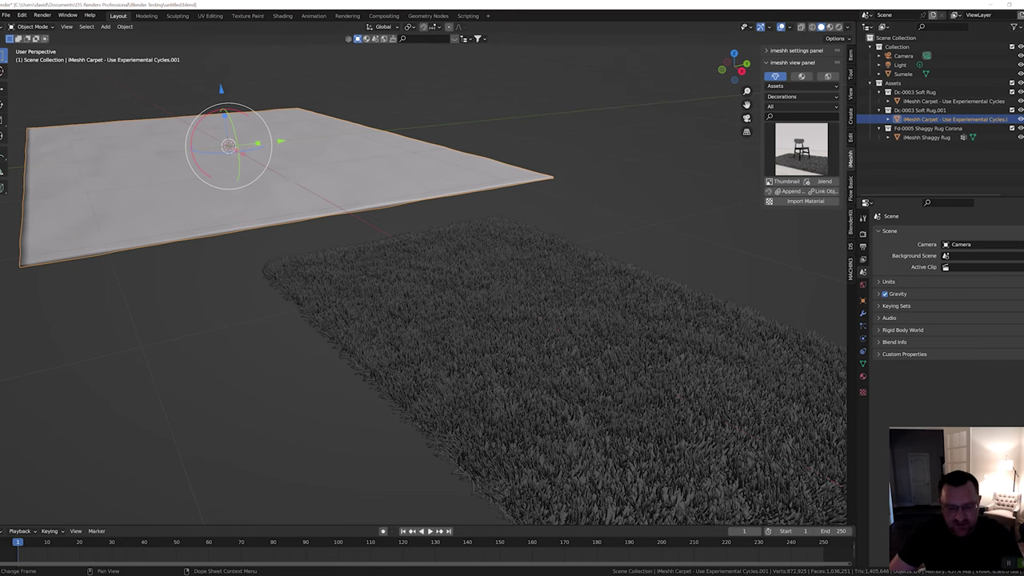
- Switch to D5 Render and sync untitled.blend into the project as a new link model
mouse_move(446, 575)
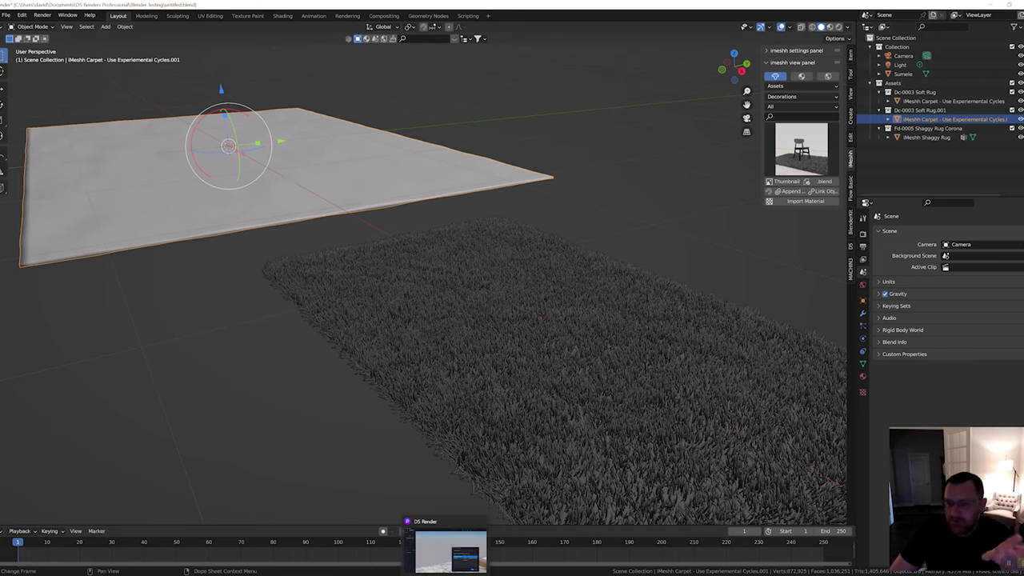
left_click(449, 575)
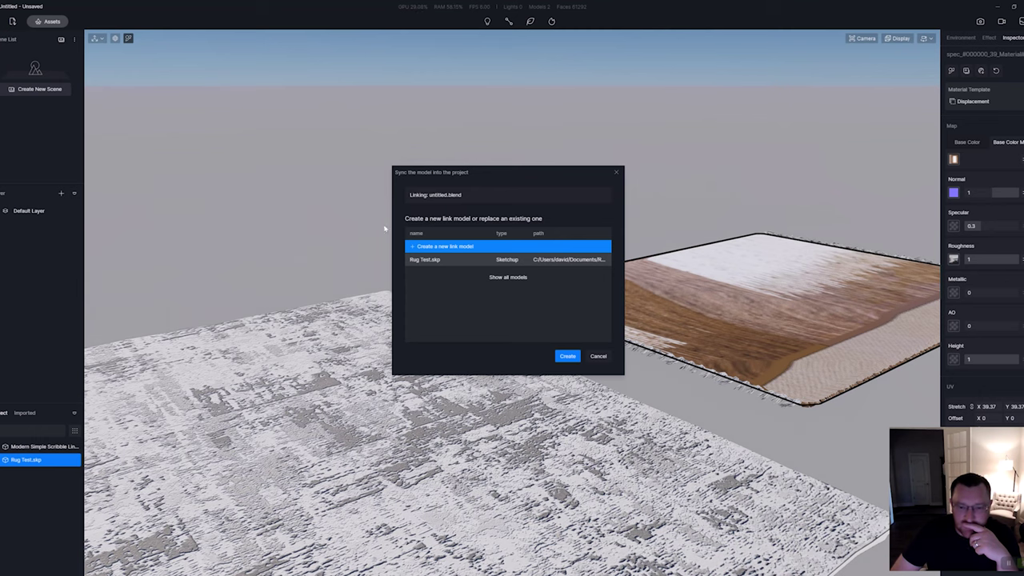
left_click(564, 356)
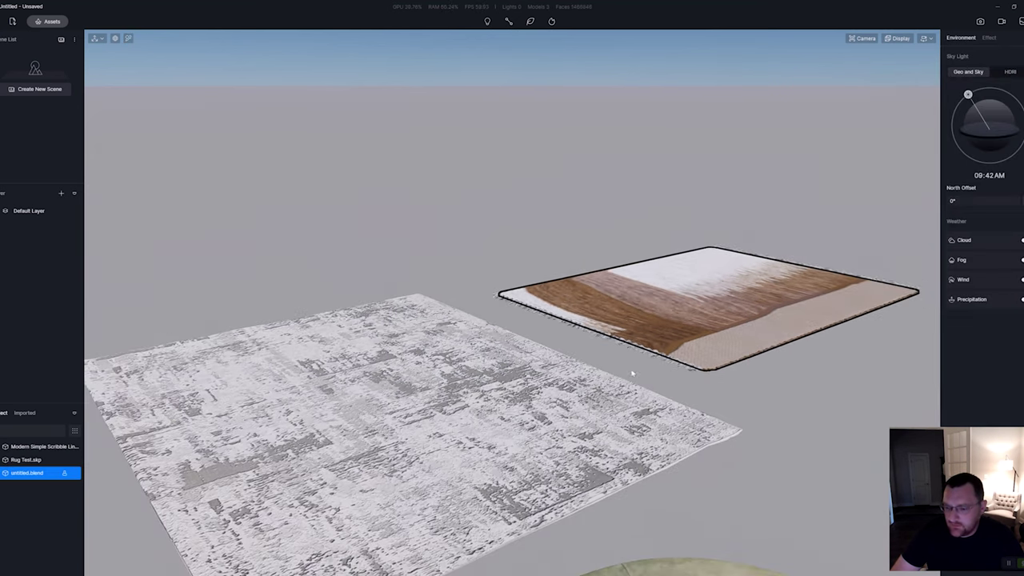
- Hide the Rug Test.skp model and select untitled.blend to isolate the rugs linked from Blender
scroll(632, 374, "down", 8)
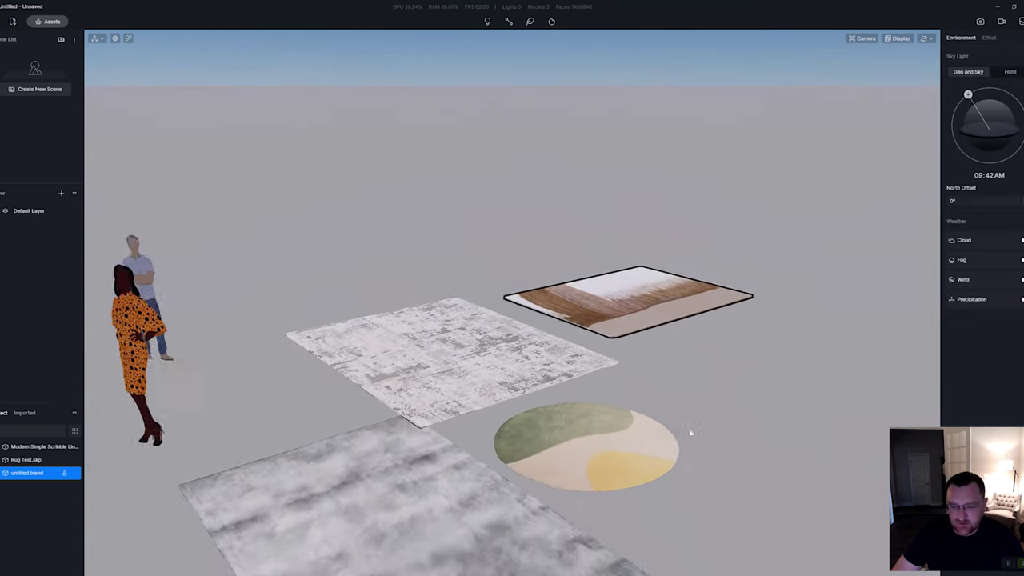
scroll(690, 432, "down", 8)
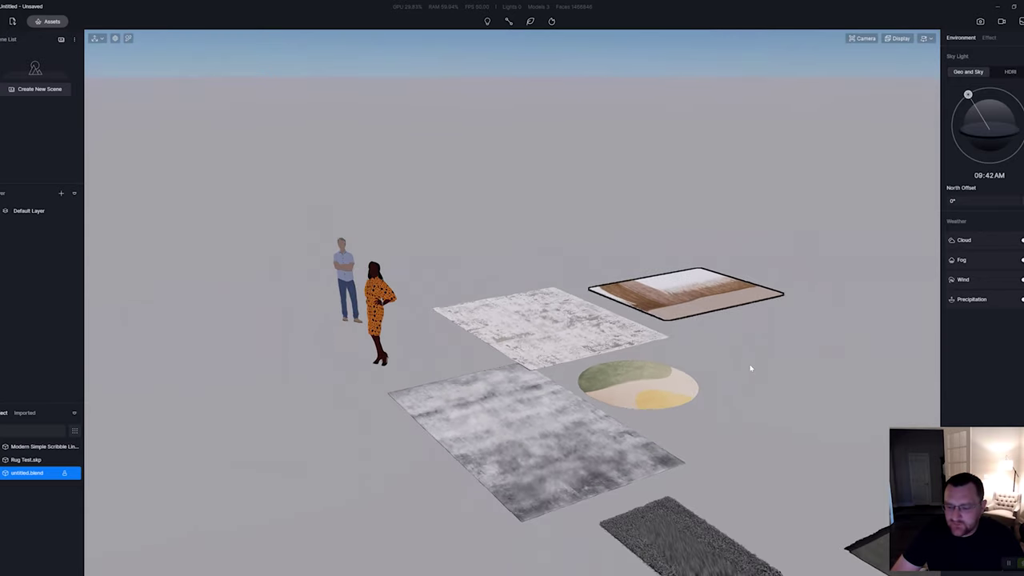
right_click_drag(751, 368, 377, 494)
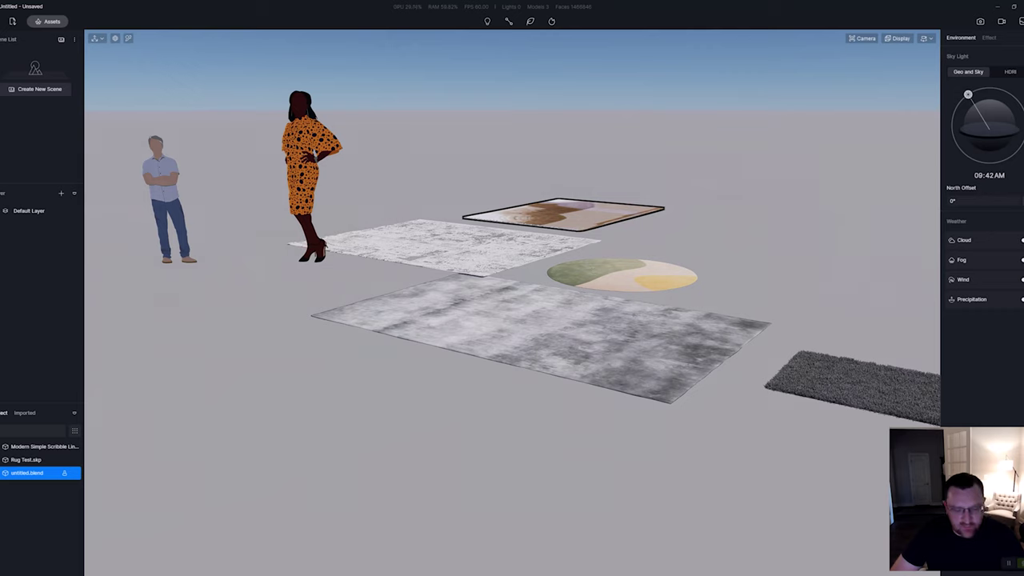
mouse_move(239, 575)
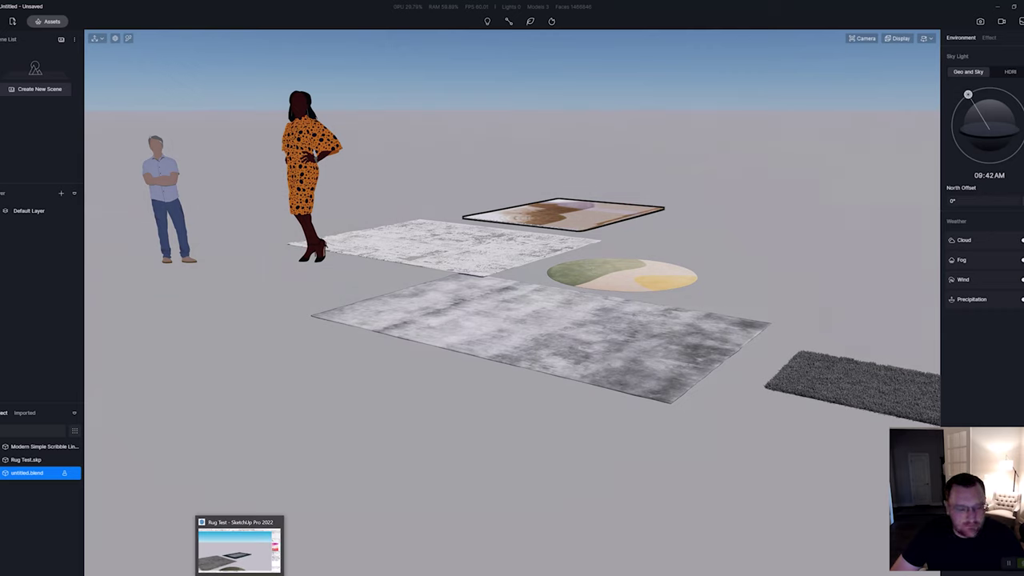
left_click(48, 446)
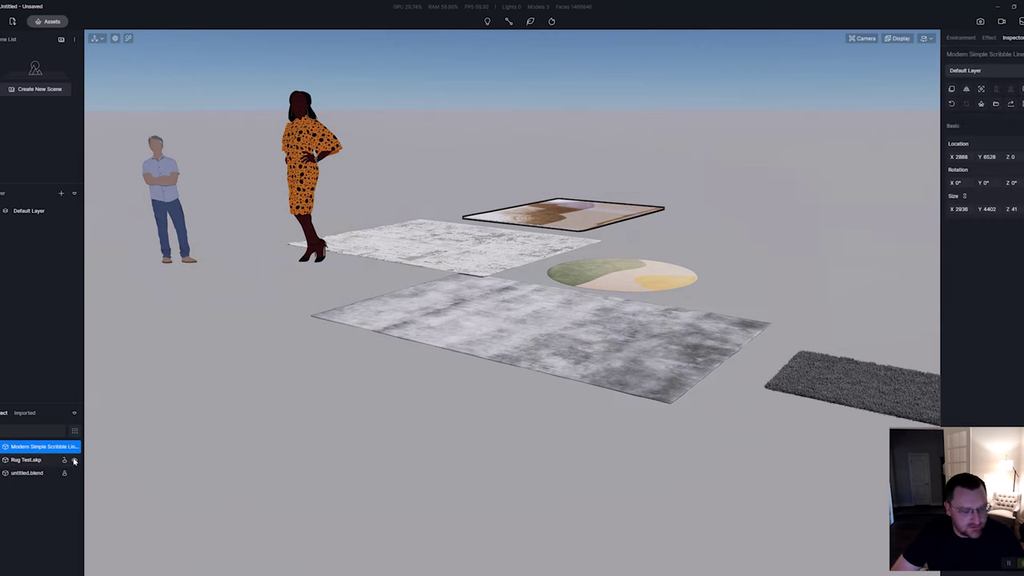
left_click(75, 462)
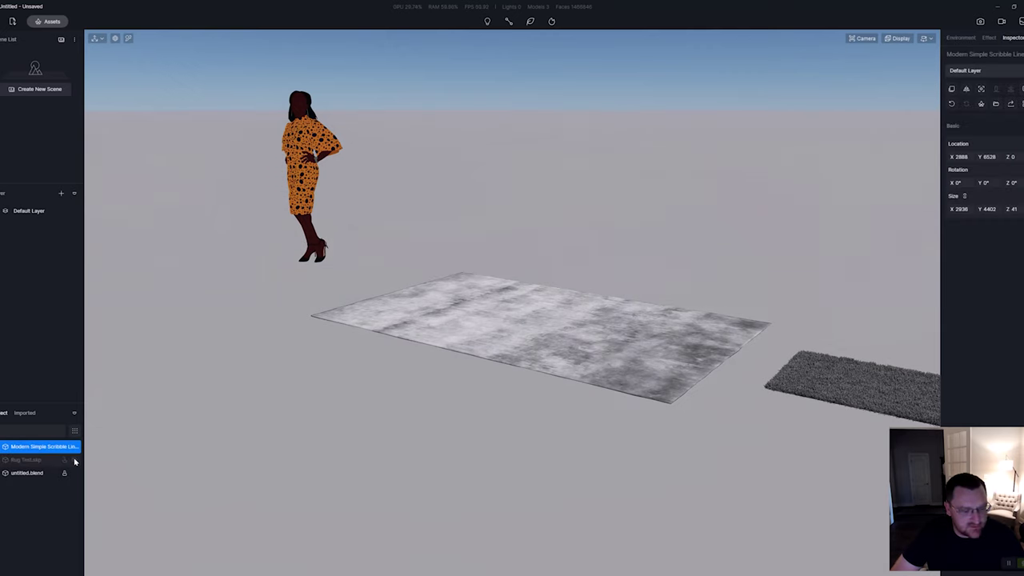
double_click(32, 472)
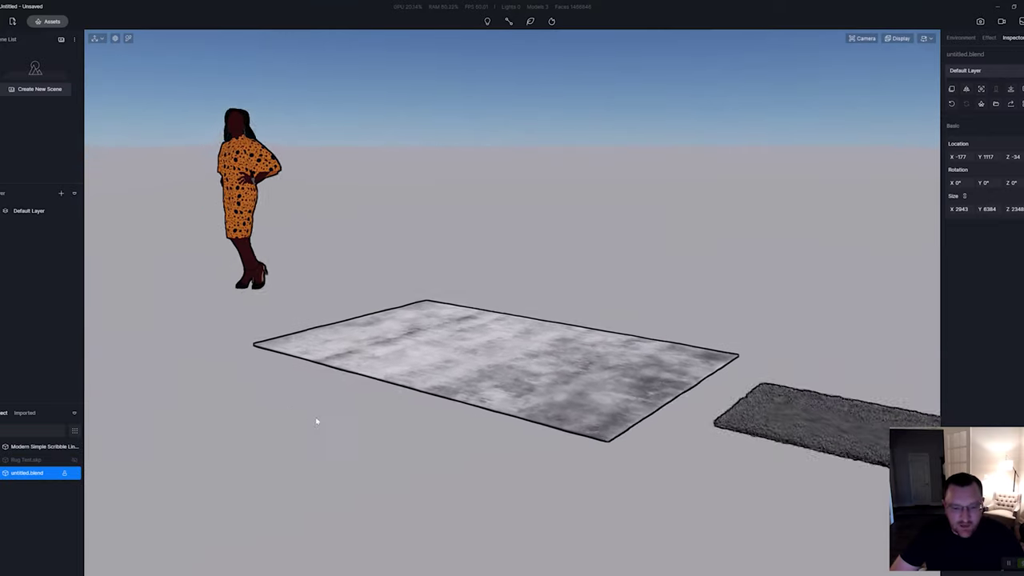
- Examine the large grey iMeshh carpet up close and sample its material to show its settings
scroll(301, 413, "up", 6)
middle_click_drag(304, 432, 303, 411)
scroll(304, 410, "up", 2)
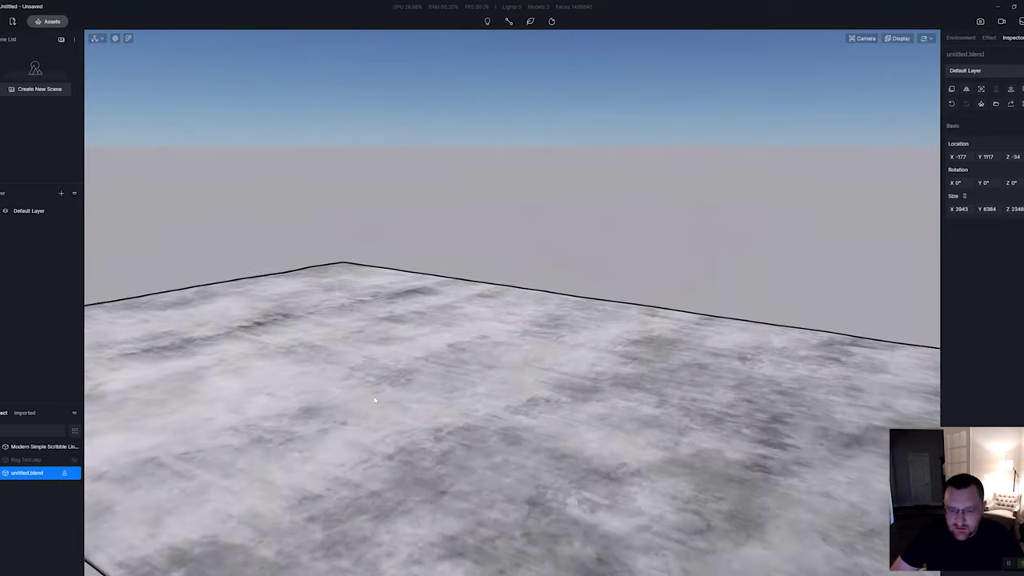
scroll(374, 400, "down", 5)
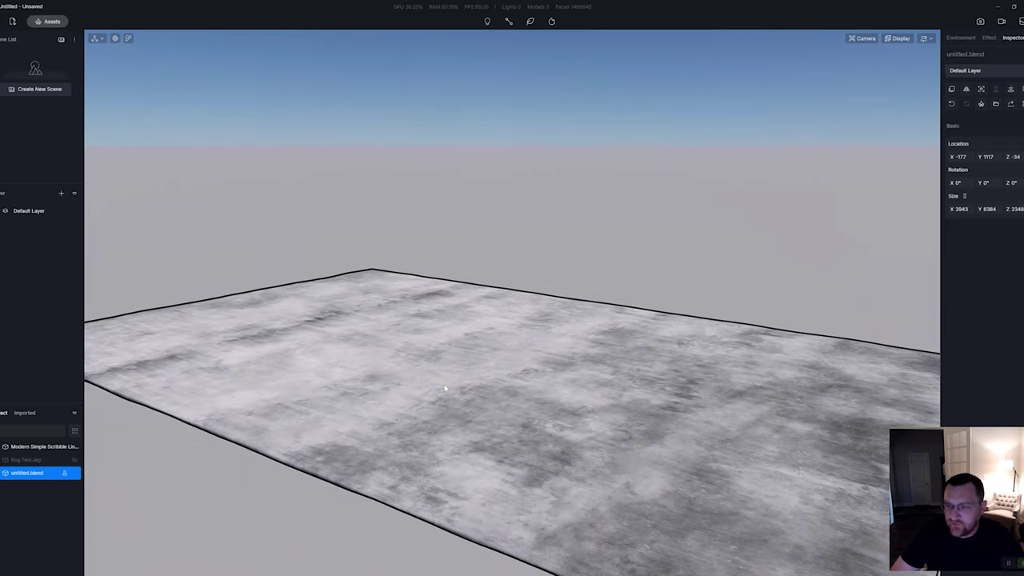
right_click_drag(450, 383, 596, 300)
key("i")
left_click(504, 364)
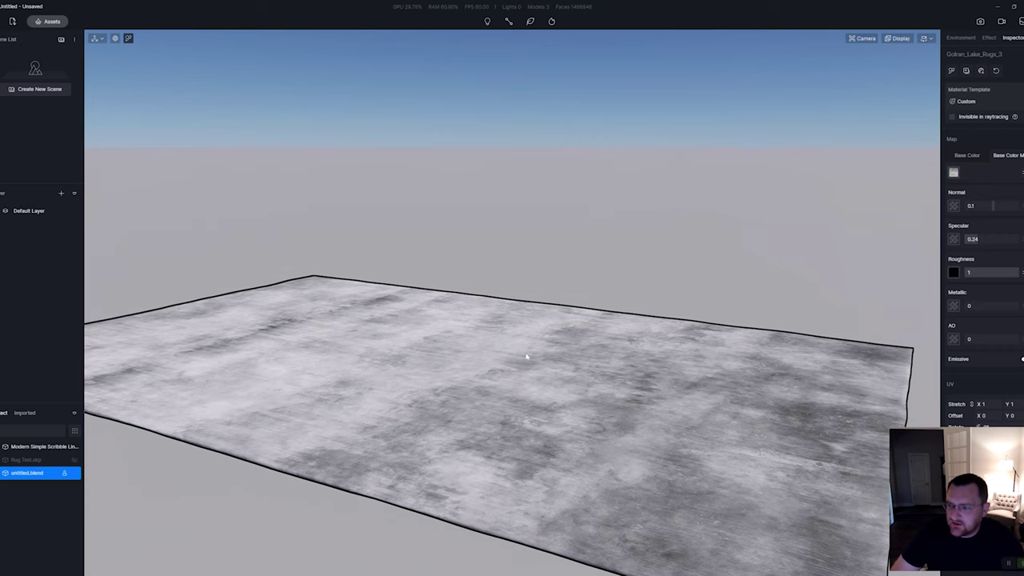
- Inspect the grey carpet's base color map and material settings, and view the whole carpet from farther back
right_click_drag(855, 268, 876, 254)
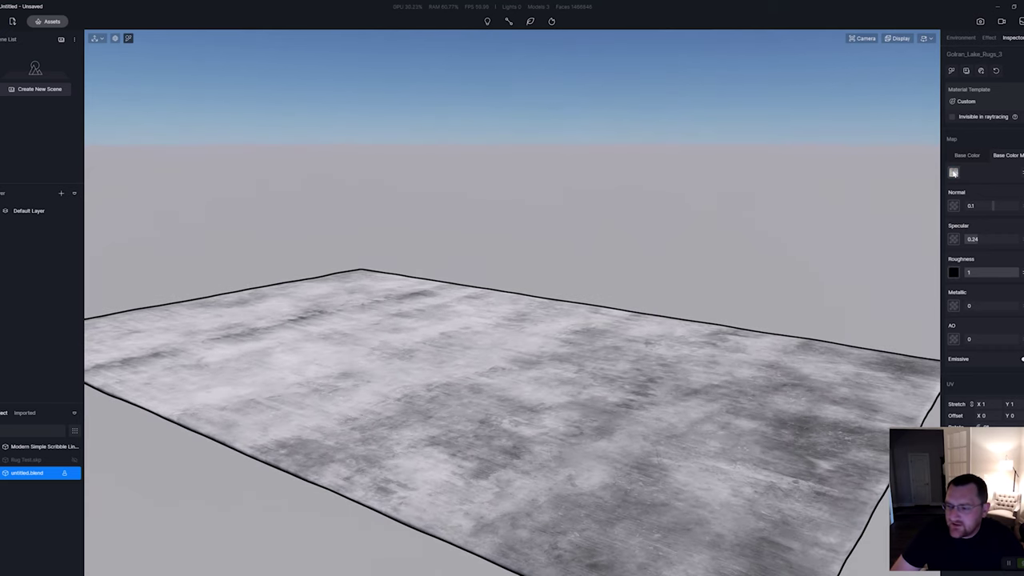
left_click(954, 174)
left_click(848, 502)
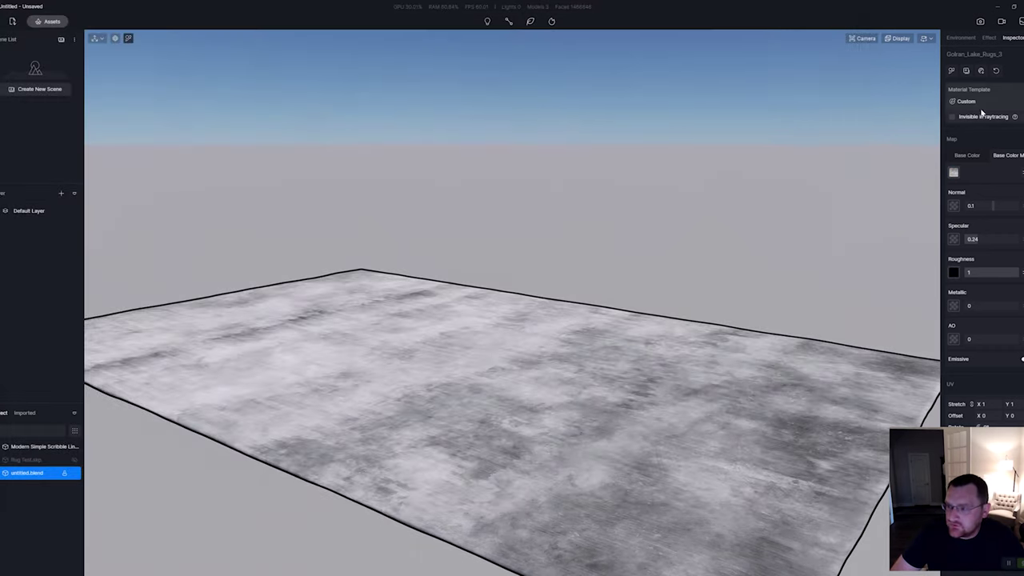
left_click(1009, 156)
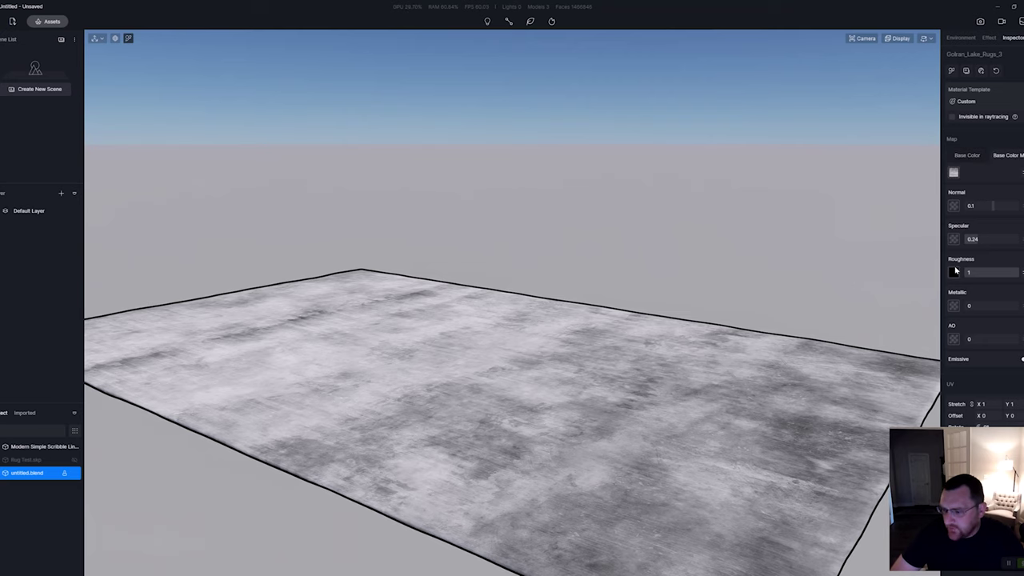
right_click_drag(593, 339, 579, 301)
scroll(579, 302, "down", 5)
right_click_drag(585, 405, 478, 380)
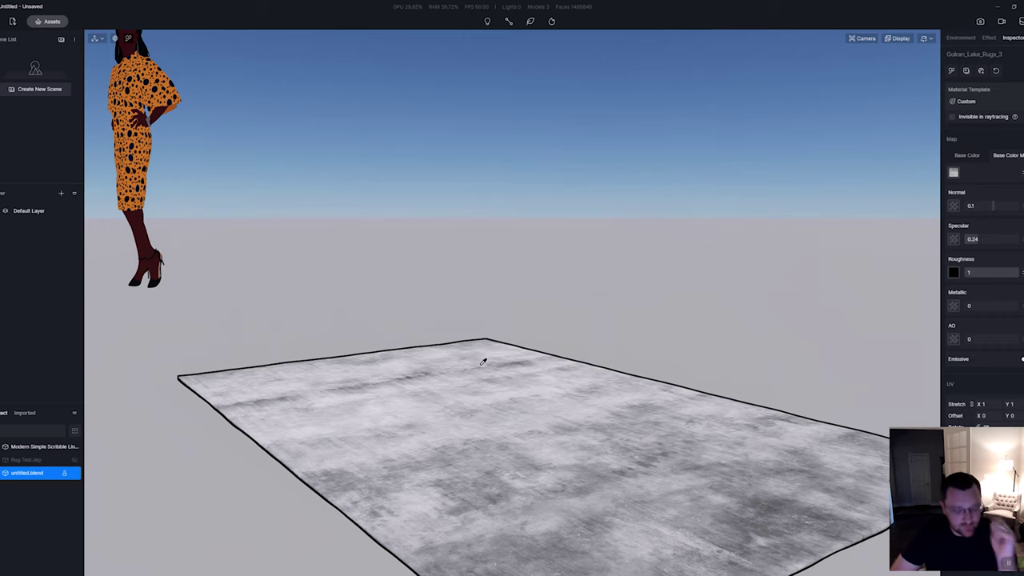
middle_click_drag(563, 334, 647, 334)
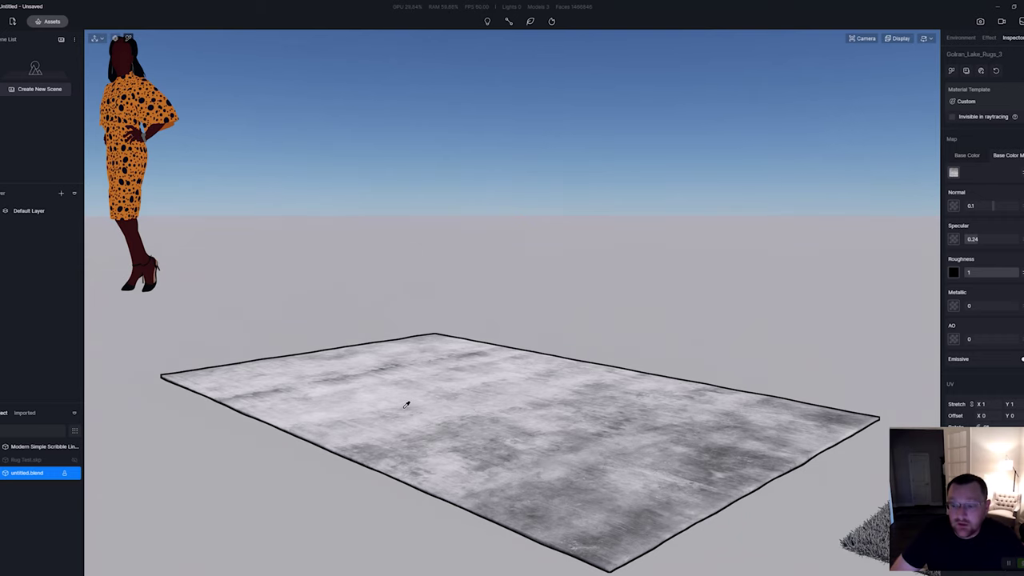
- Sample the shaggy rug's material to show its settings
right_click_drag(435, 384, 476, 382)
scroll(552, 390, "down", 4)
scroll(560, 424, "up", 8)
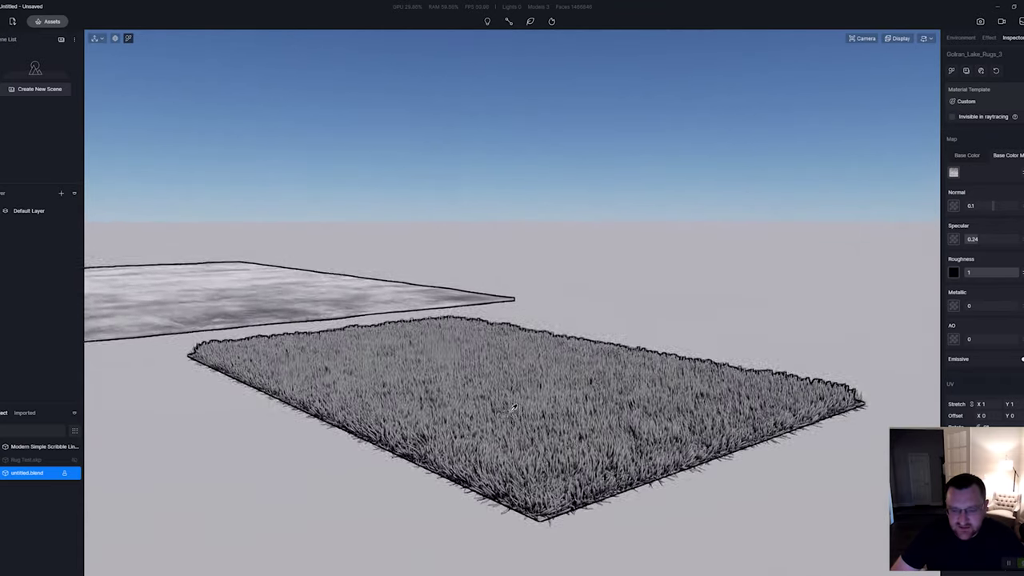
scroll(516, 400, "up", 5)
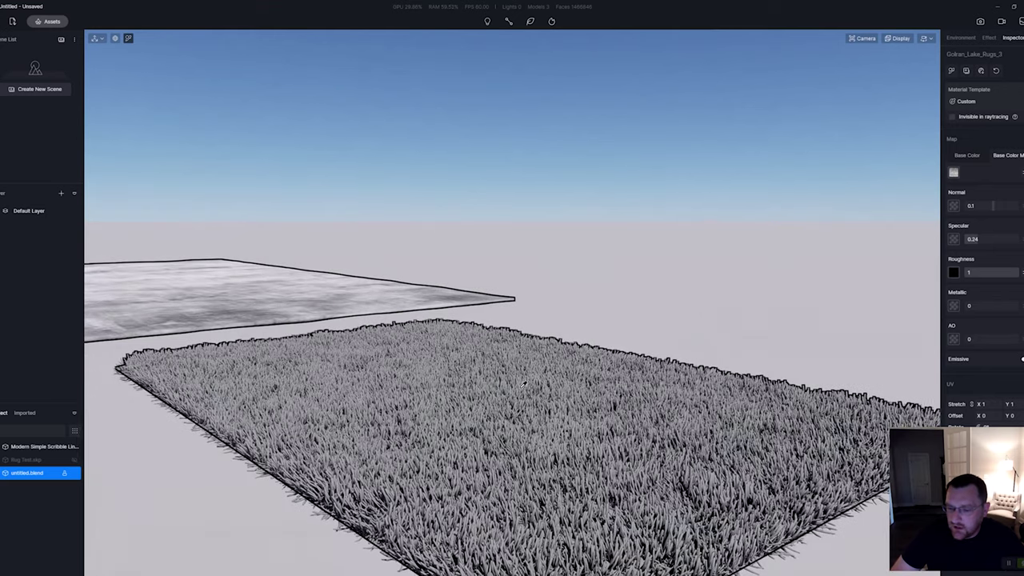
left_click(522, 386)
scroll(521, 386, "down", 3)
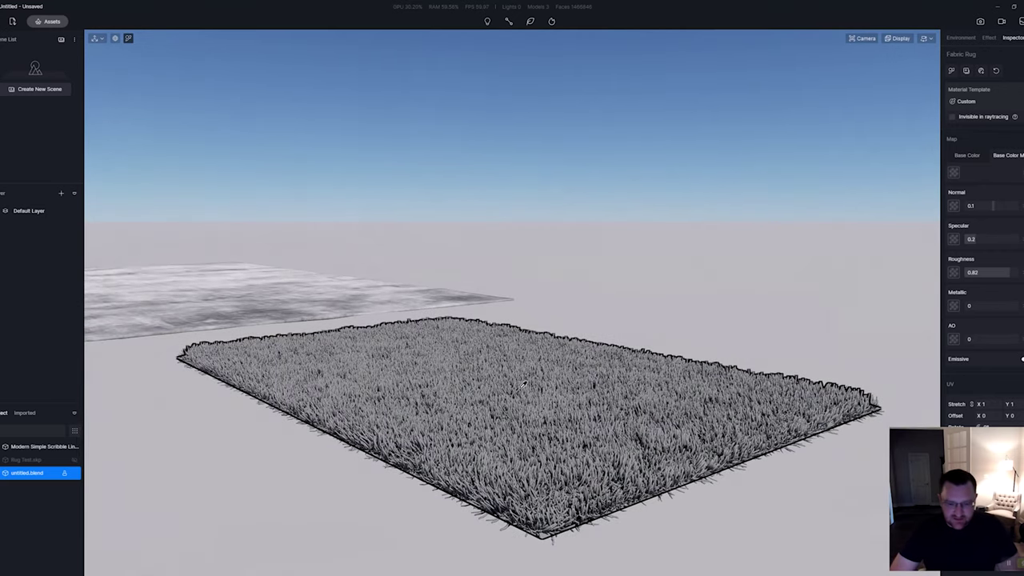
- Compare the surface of the grey carpet with the modeled pile of the shaggy rug up close
scroll(511, 380, "up", 4)
right_click_drag(512, 380, 363, 320)
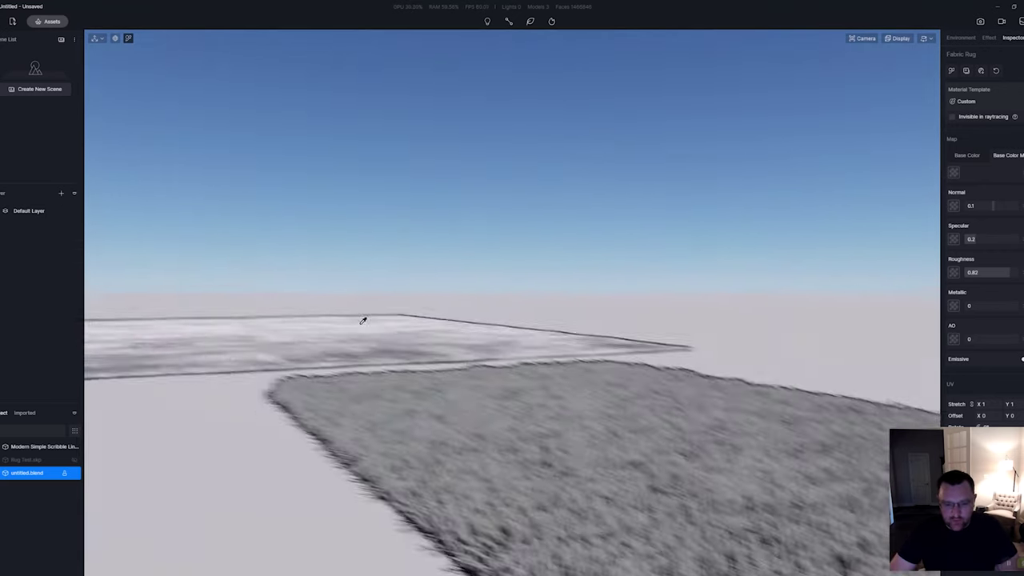
scroll(536, 350, "up", 2)
right_click_drag(536, 349, 390, 336)
middle_click_drag(394, 336, 544, 341)
scroll(535, 373, "up", 4)
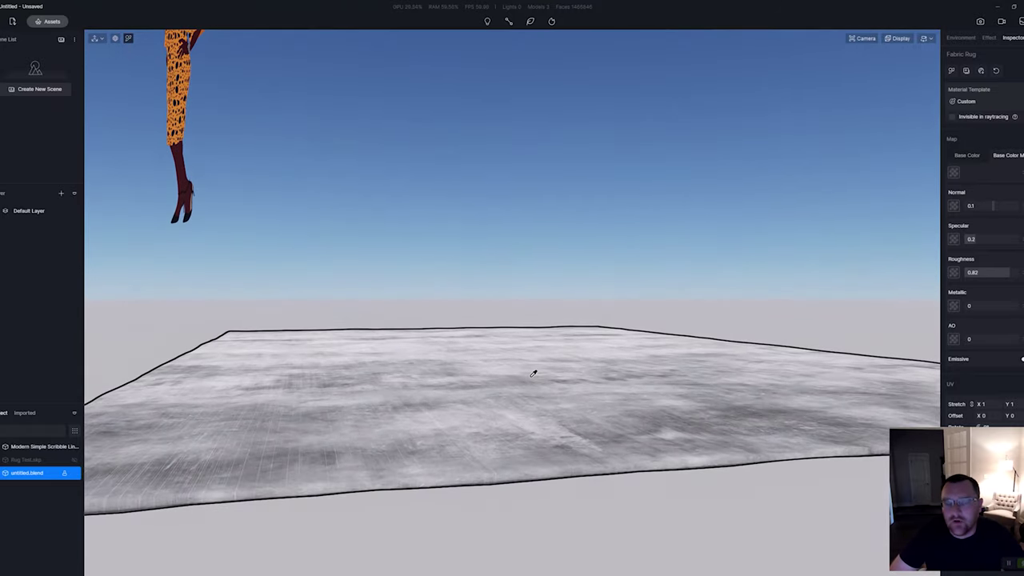
scroll(534, 373, "down", 8)
scroll(535, 430, "up", 3)
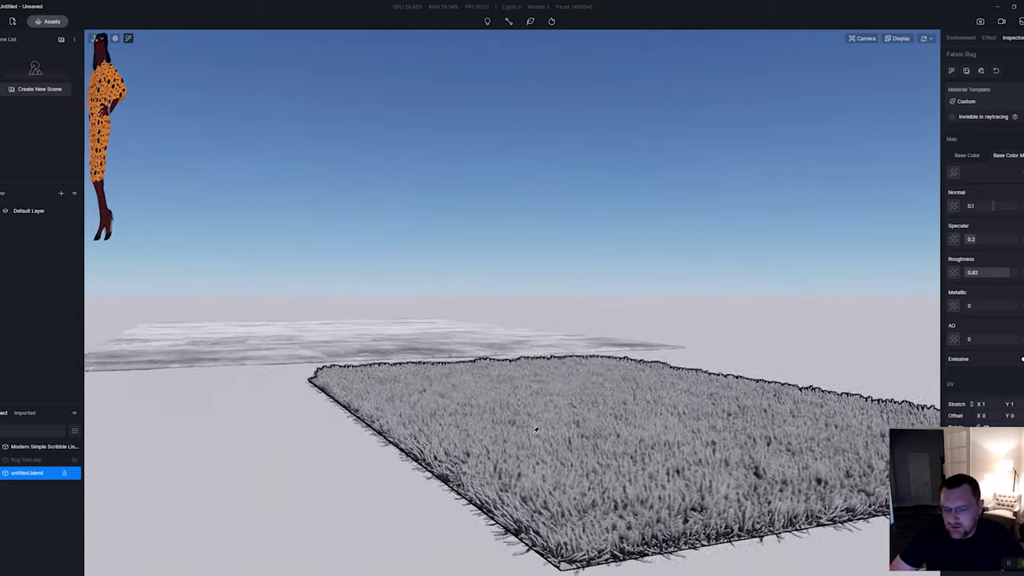
scroll(534, 431, "up", 6)
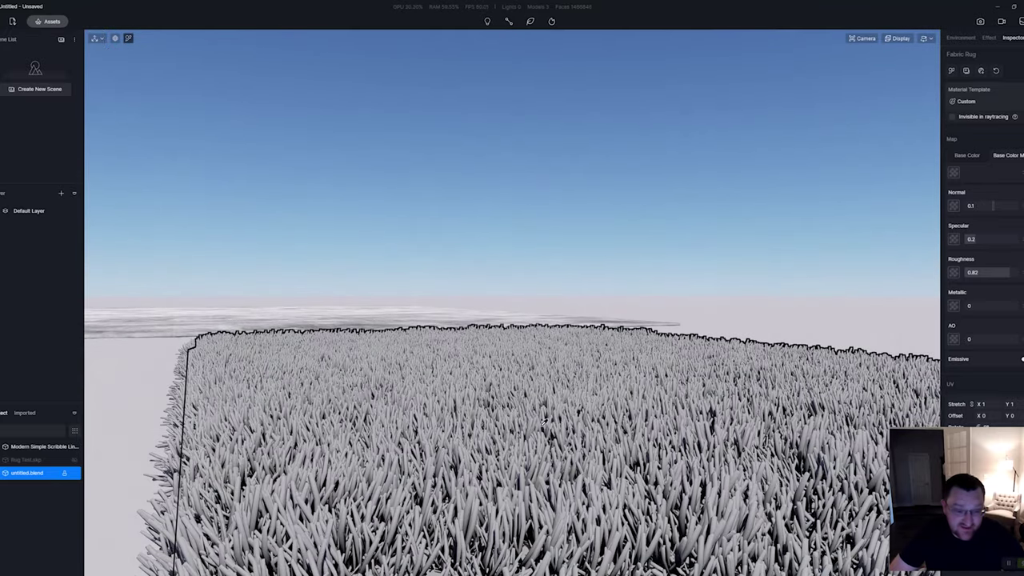
scroll(542, 424, "down", 2)
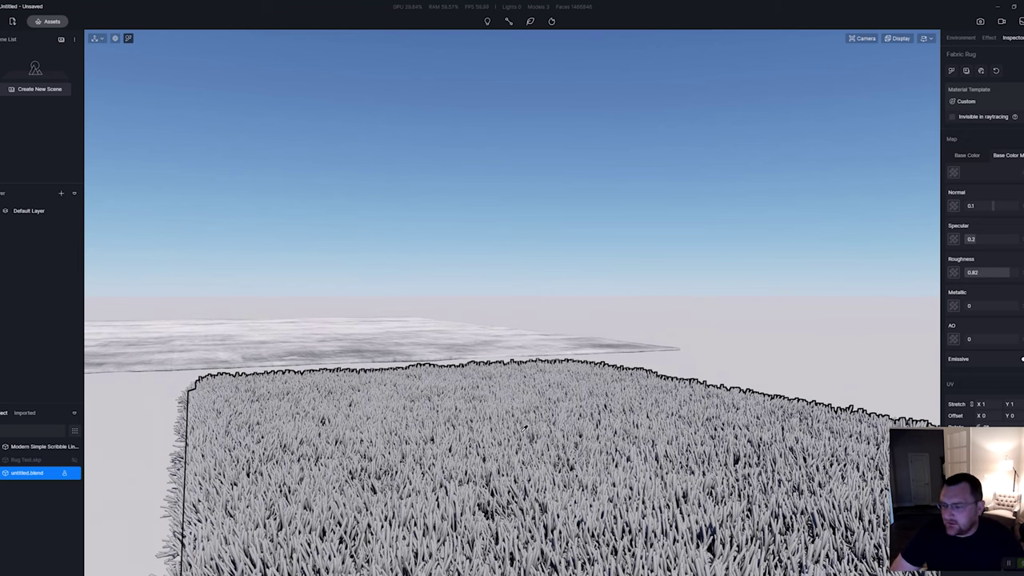
scroll(524, 428, "down", 3)
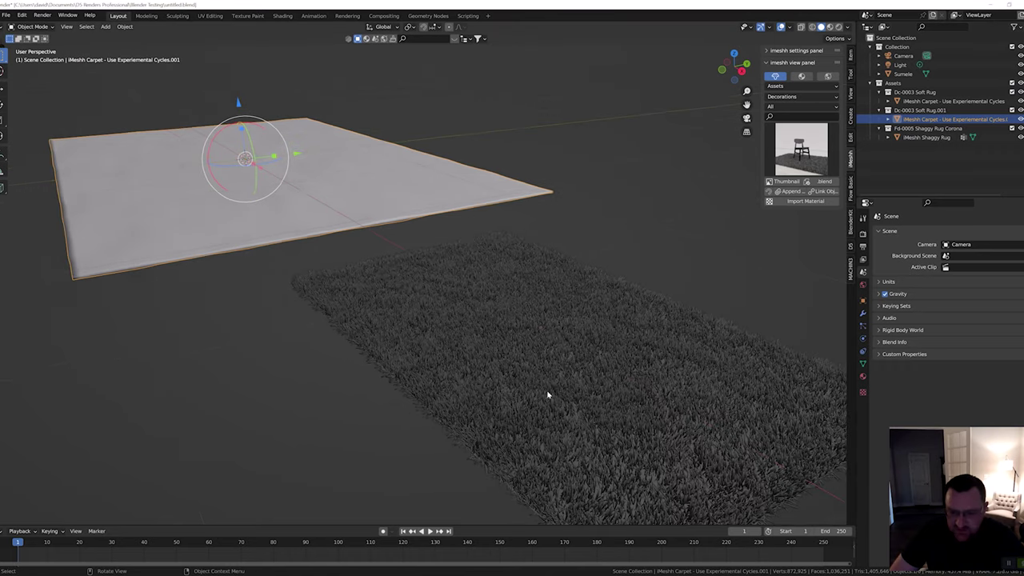
- Switch to Blender and scale up the iMeshh Shaggy Rug until it overlaps the near end of the white carpet
scroll(547, 392, "down", 3)
left_click(548, 395)
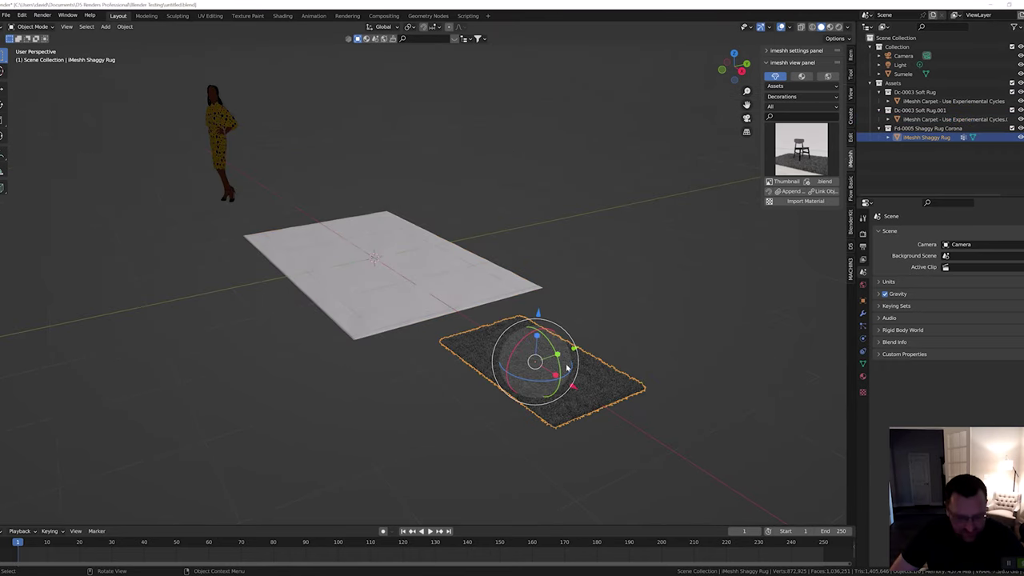
key("s")
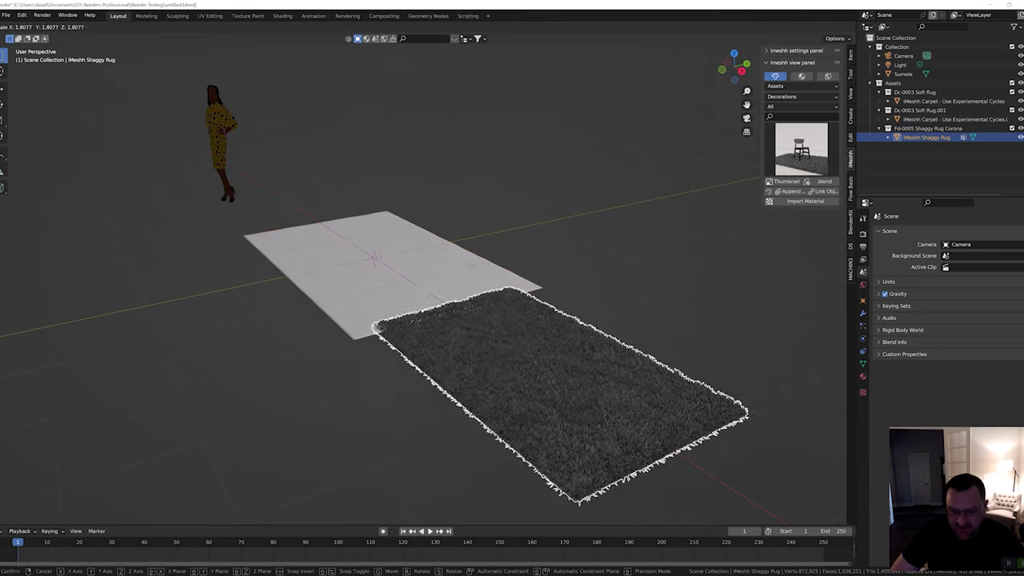
left_click(600, 357)
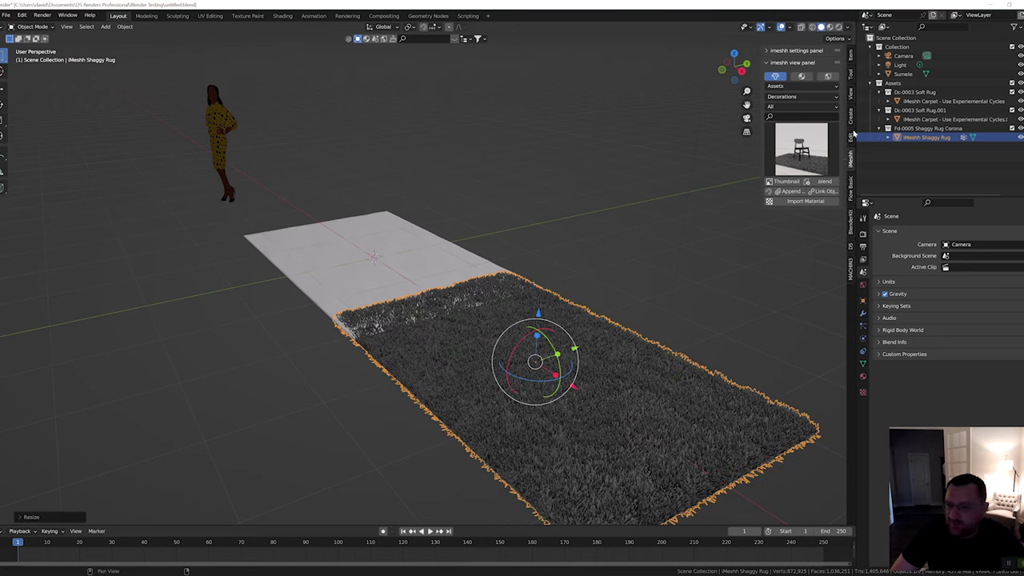
- Show the D5 Link settings in Blender and check the linked shaggy rug in D5 Render
left_click(850, 249)
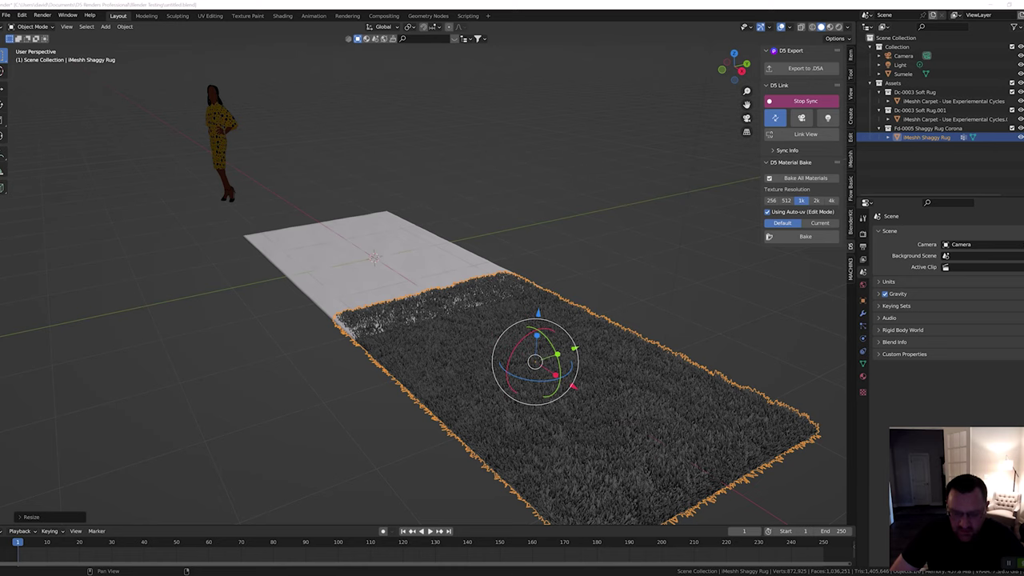
key("alt+Tab")
scroll(491, 360, "up", 3)
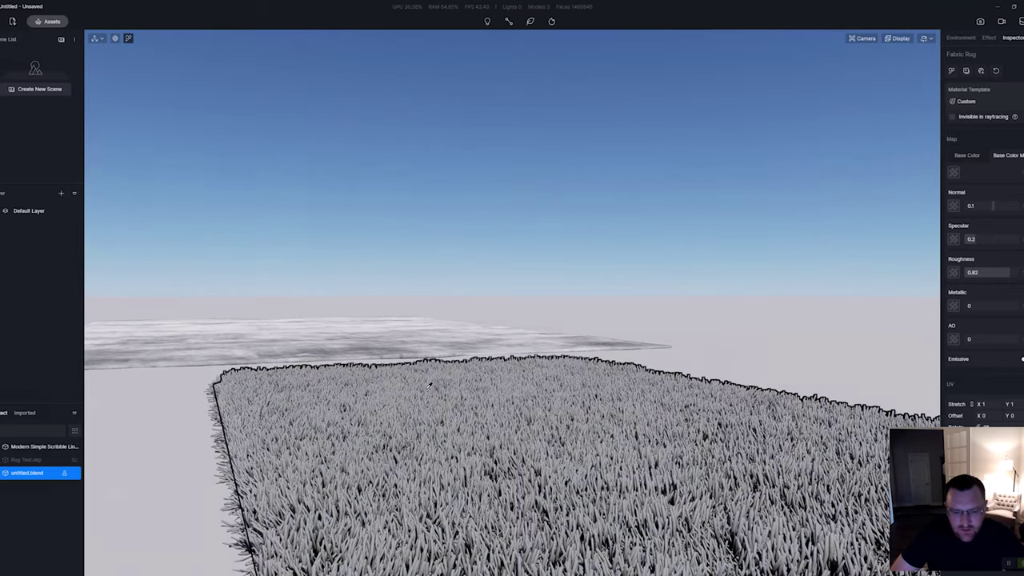
right_click_drag(491, 361, 713, 444)
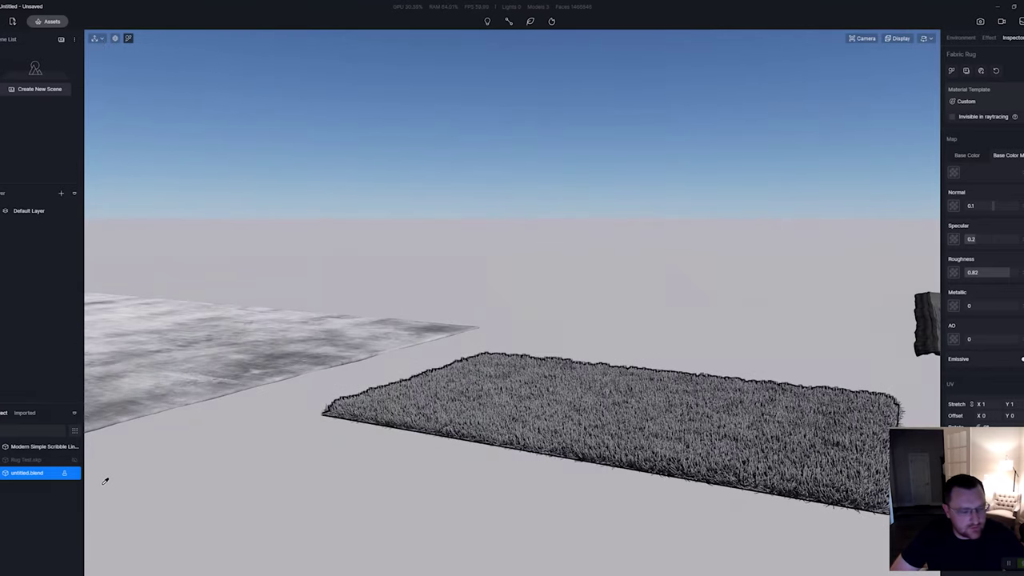
- Unlock the untitled.blend model in D5 Render and resync the scene from Blender through D5 Link
left_click(65, 474)
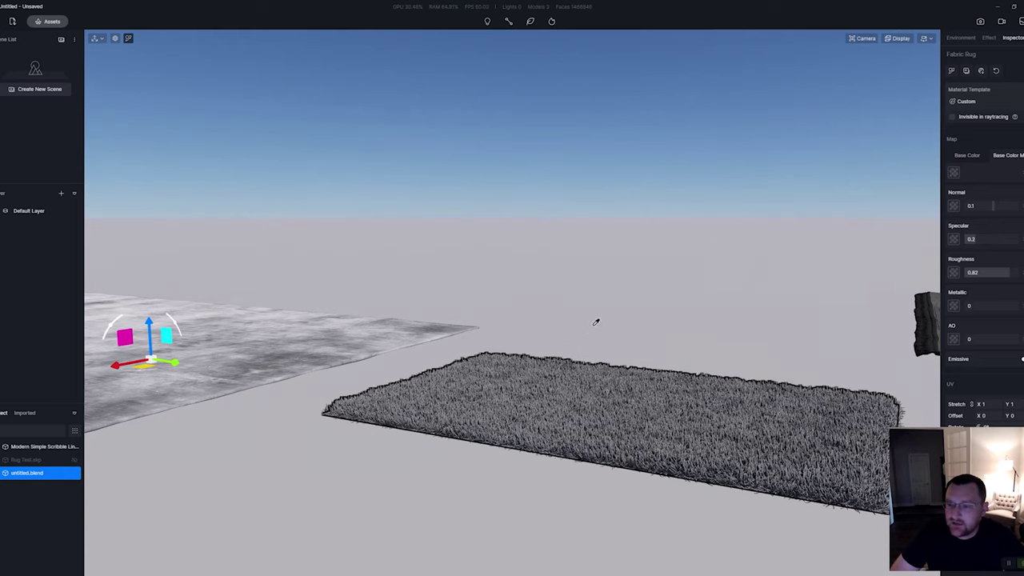
key("alt+Tab")
left_click(786, 103)
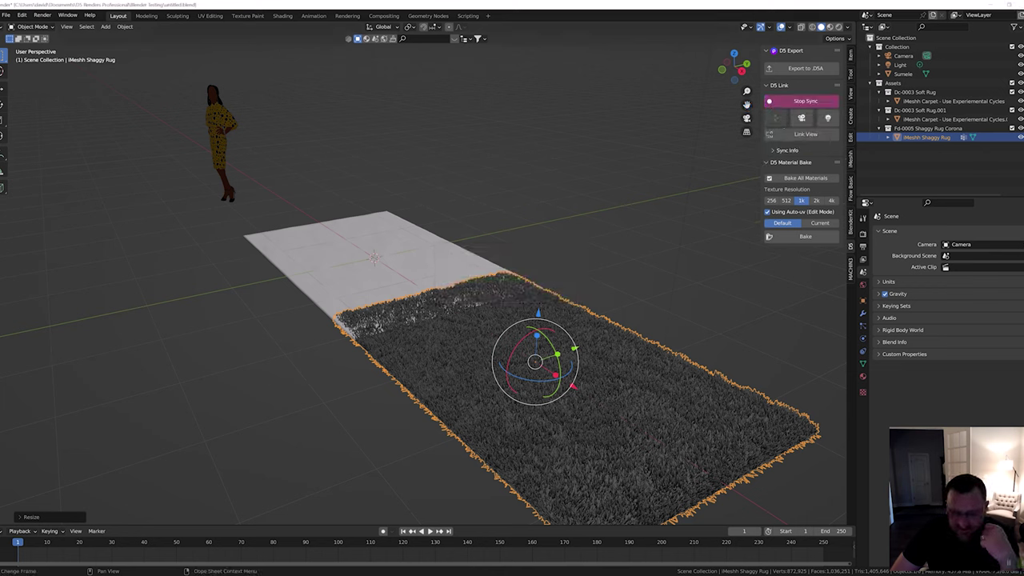
- Switch to D5 Render and examine the pile and edge of the resynced shaggy rug up close
key("alt+Tab")
scroll(376, 410, "up", 2)
right_click_drag(378, 410, 367, 403)
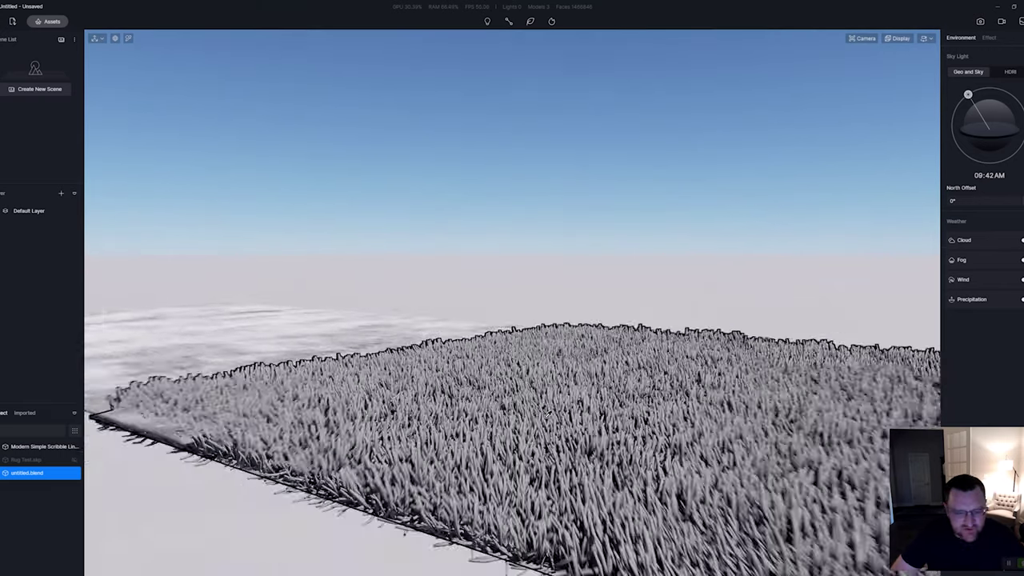
left_click(661, 407)
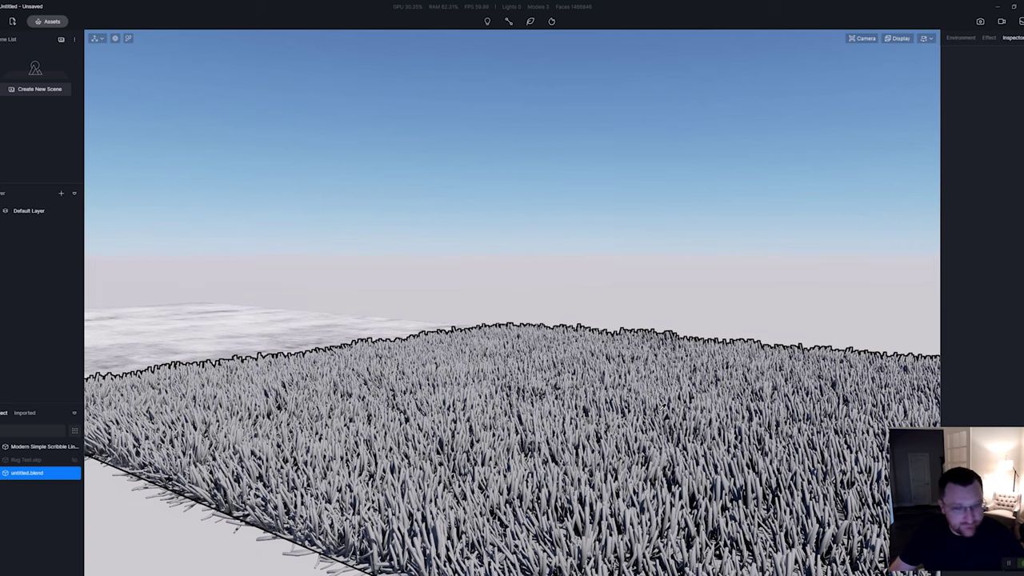
key("Escape")
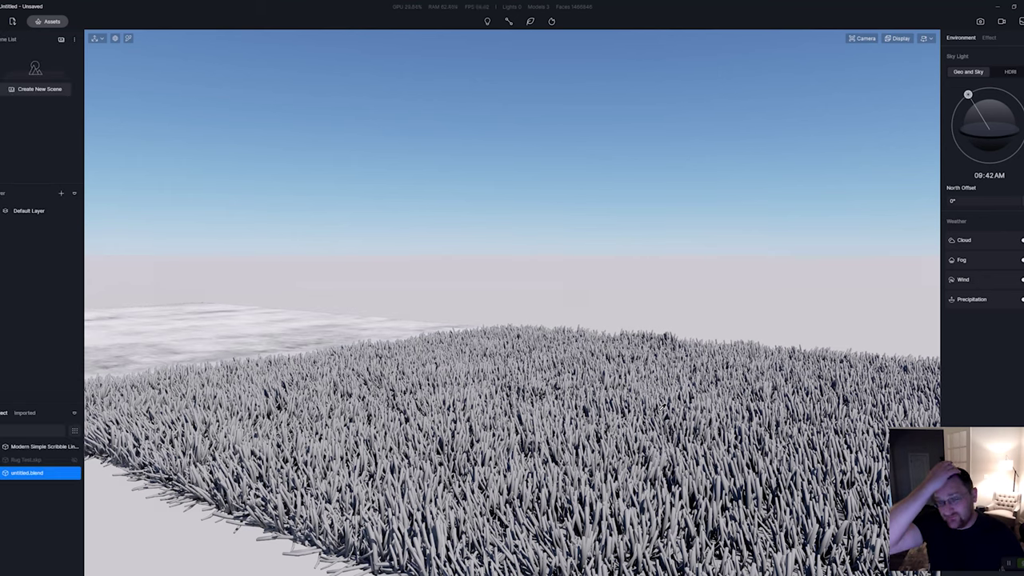
- Recolour the shaggy rug's main Fabric Rug material with a green base color in place of the plain grey
left_click(660, 407)
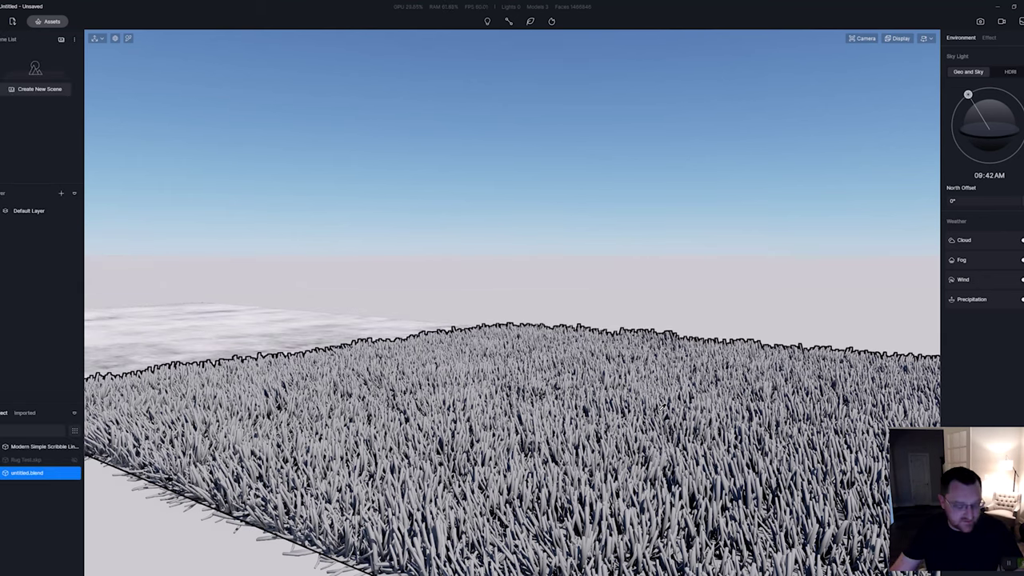
left_click(639, 411)
key("d")
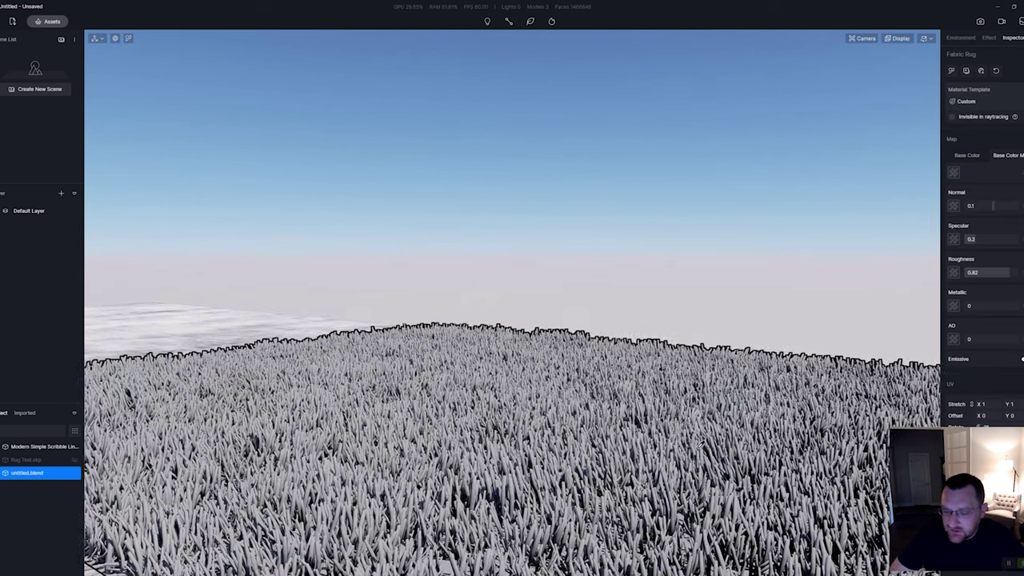
key("a")
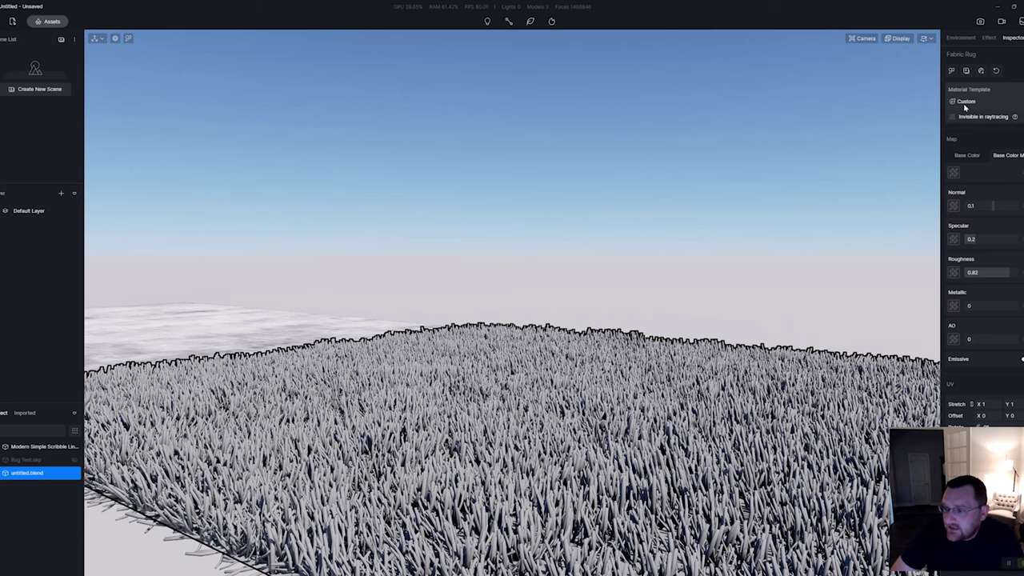
left_click(959, 158)
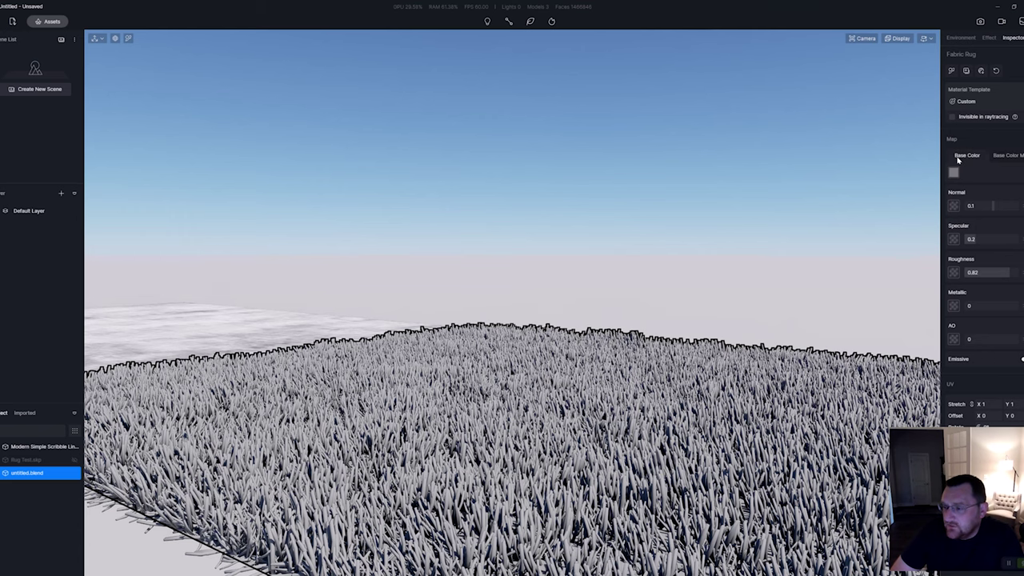
left_click(953, 174)
left_click(1008, 209)
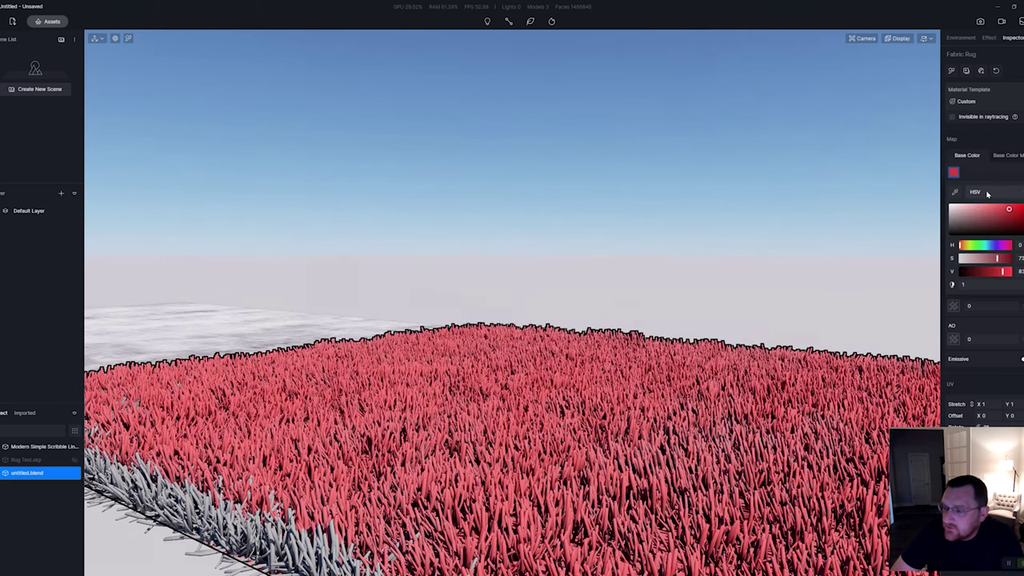
left_click_drag(987, 245, 977, 272)
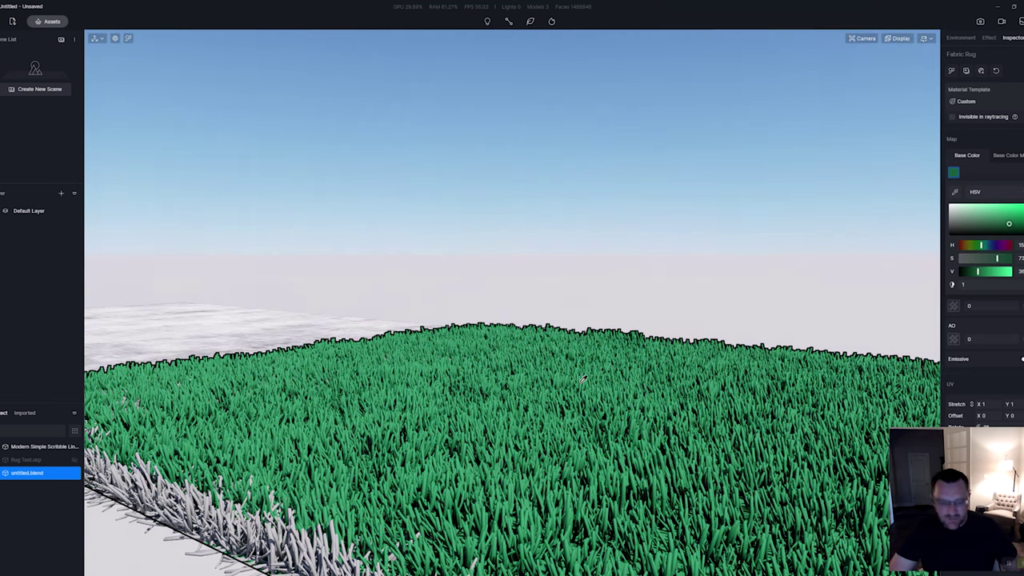
- Set the base color of the rug's outer fringe material, Fabric Rug.001, to a matching dark green
right_click_drag(583, 380, 628, 366)
scroll(627, 365, "down", 5)
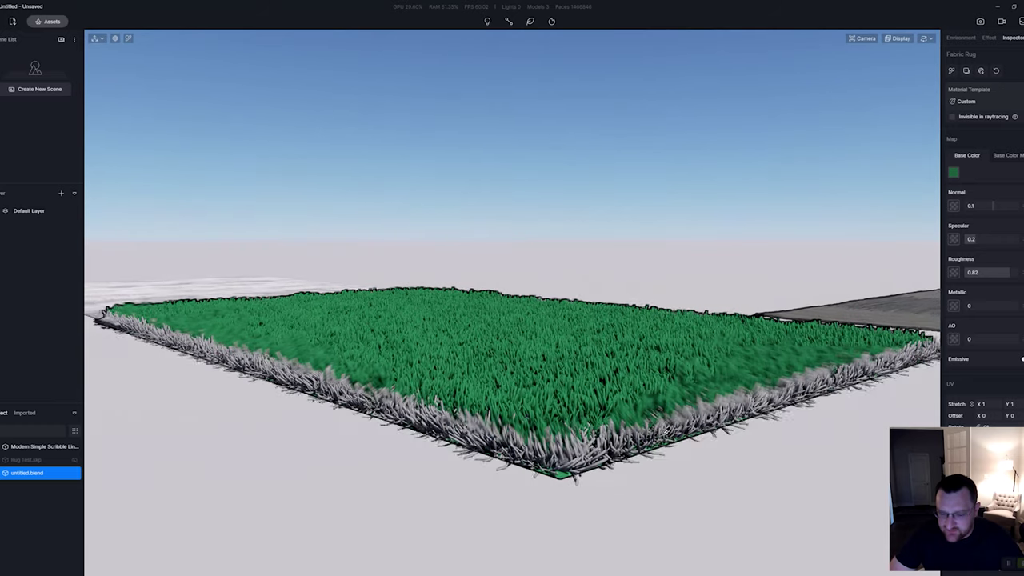
left_click(748, 416)
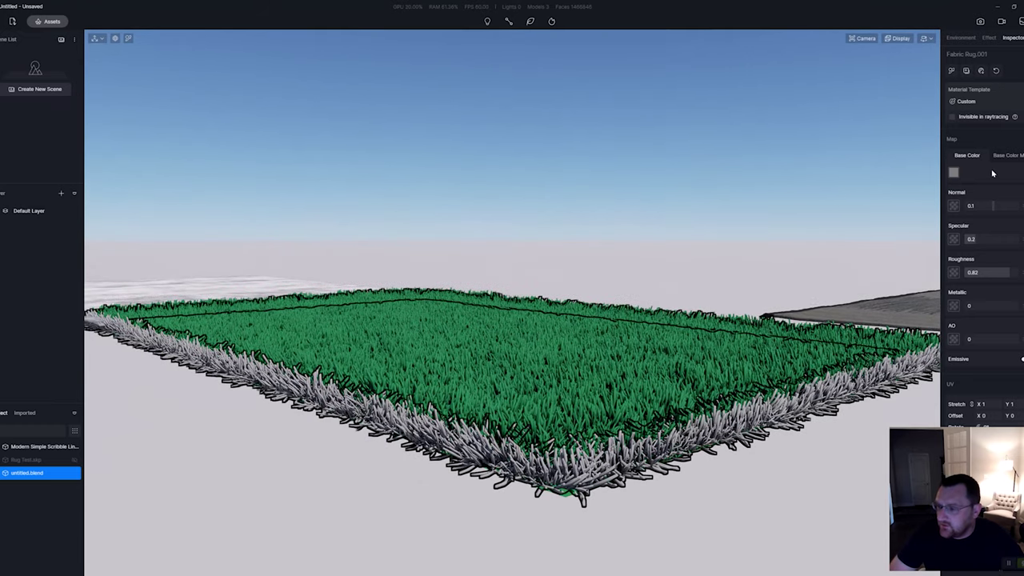
left_click(953, 173)
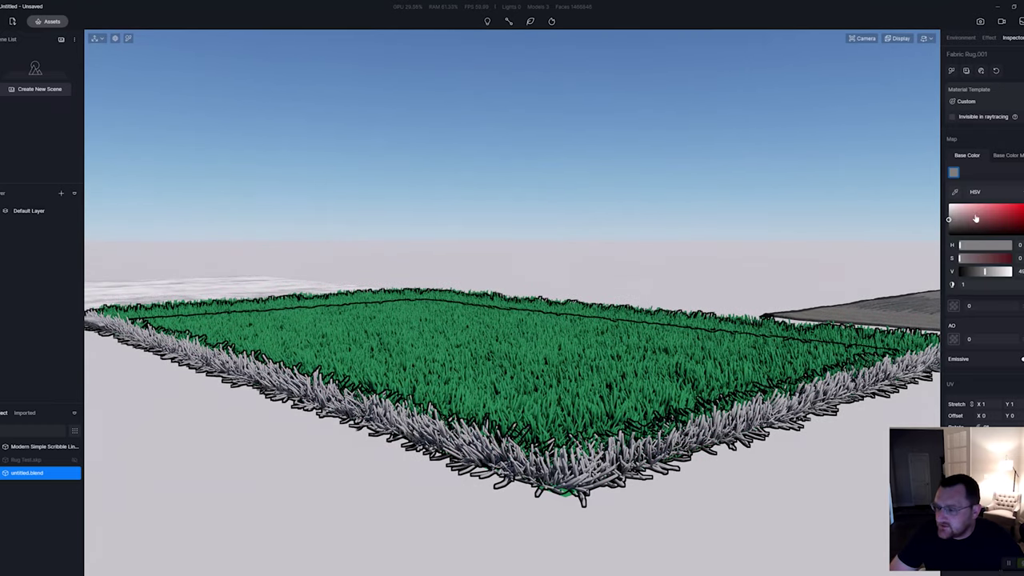
left_click(975, 219)
left_click(983, 246)
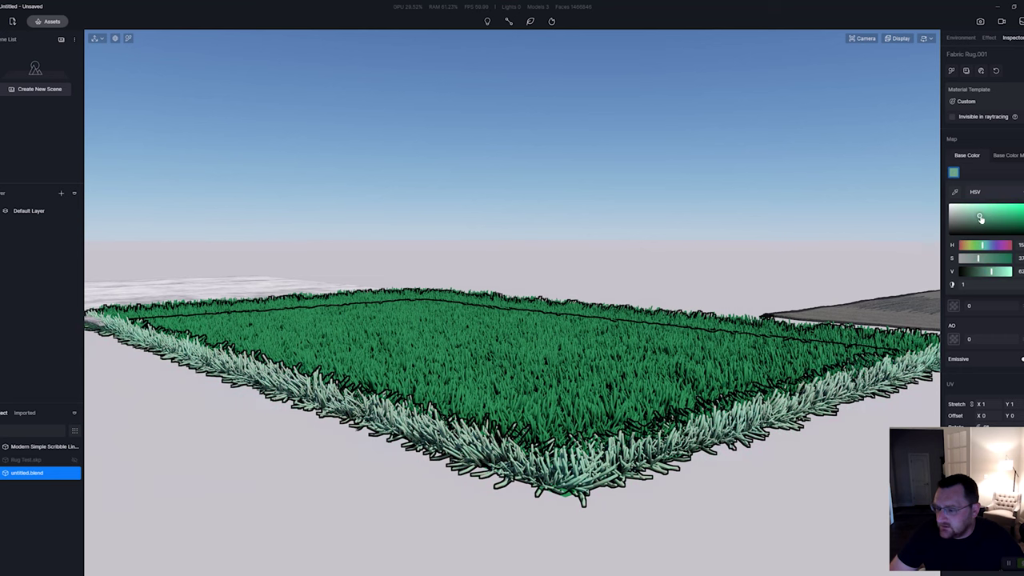
left_click_drag(981, 218, 1008, 227)
scroll(599, 311, "up", 2)
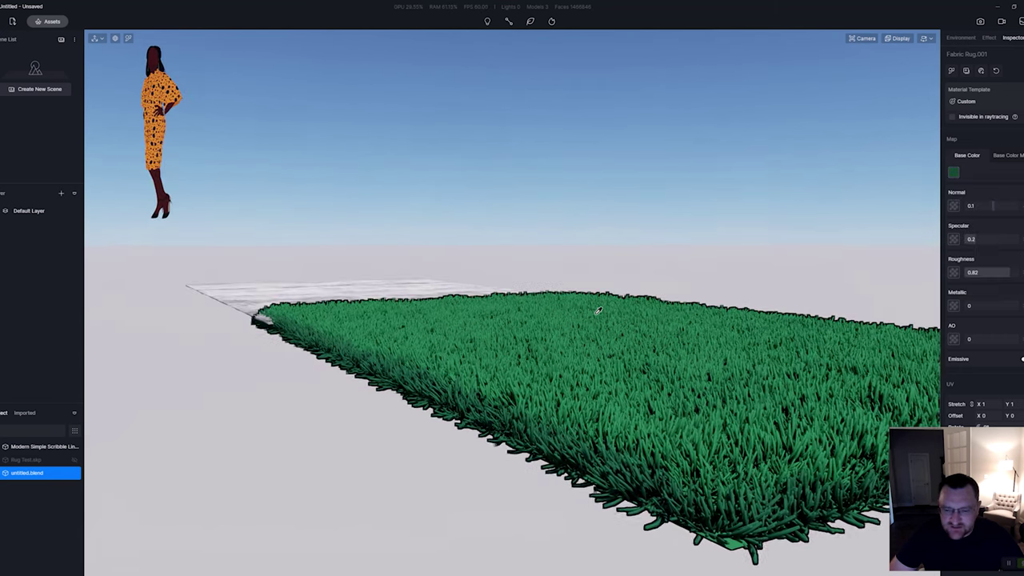
- Open the online model library, clear the carpet search and show the Furniture category
right_click_drag(598, 310, 549, 333)
key("m")
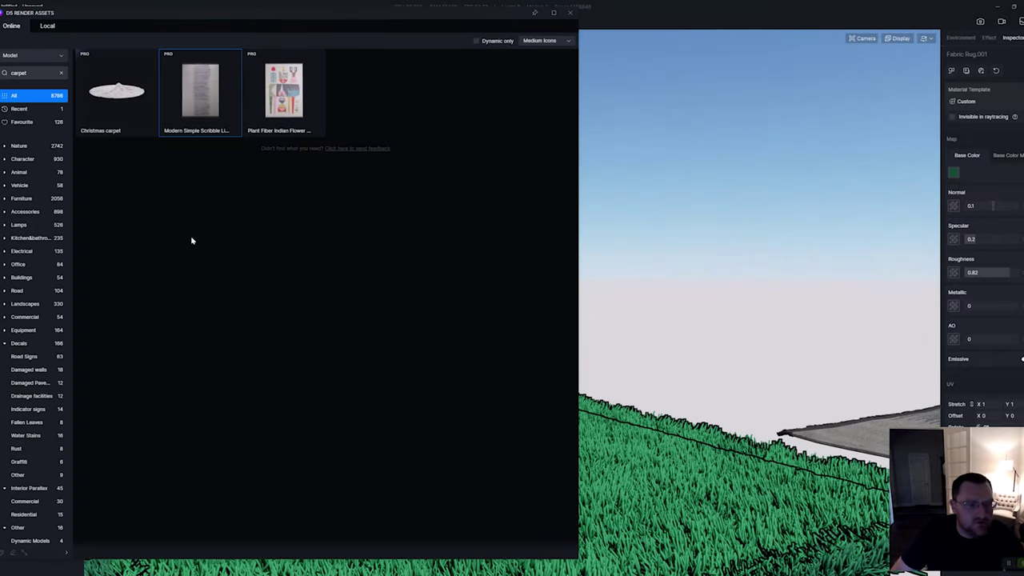
left_click(31, 61)
left_click(391, 51)
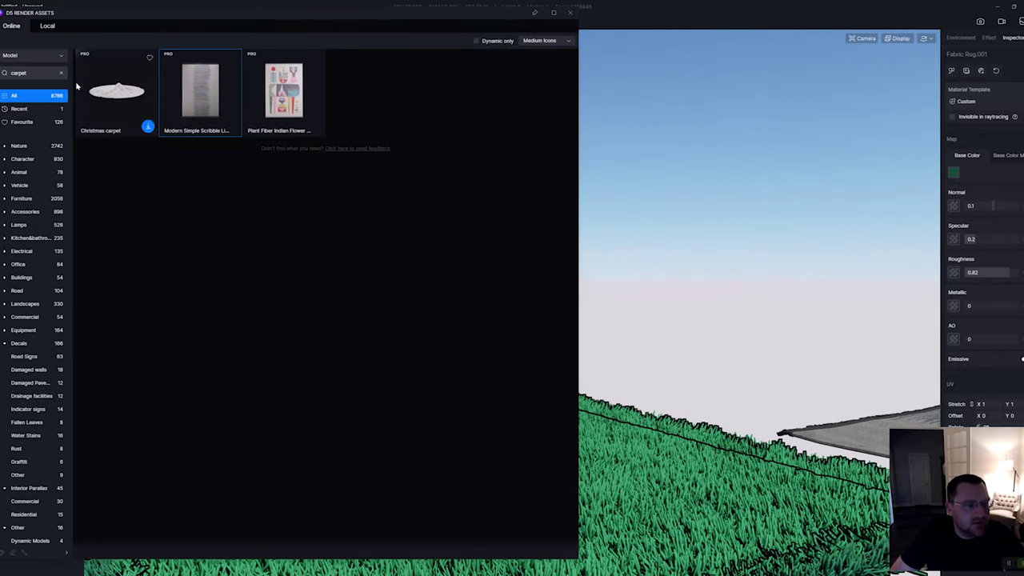
left_click(63, 73)
key("a")
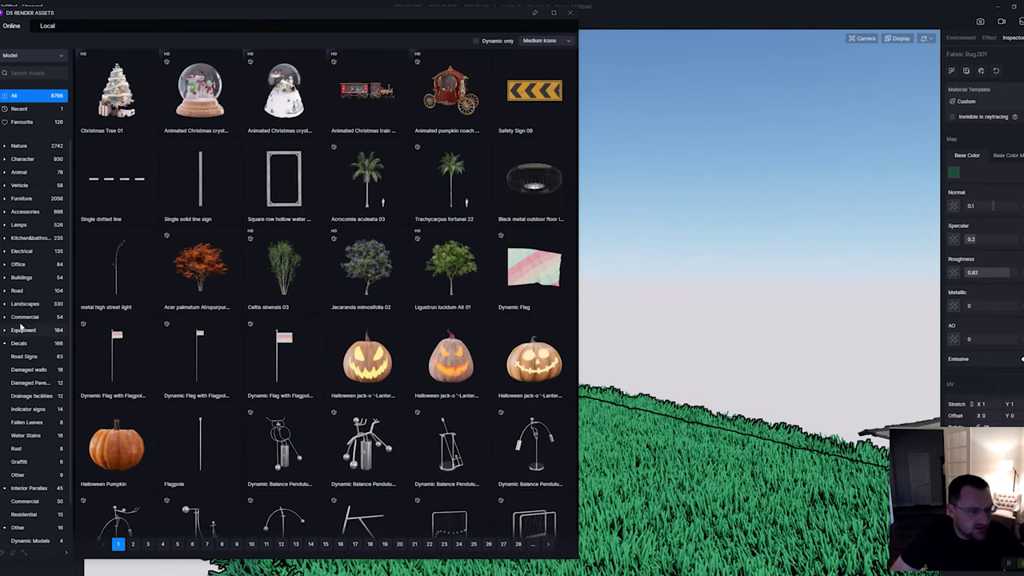
left_click(32, 199)
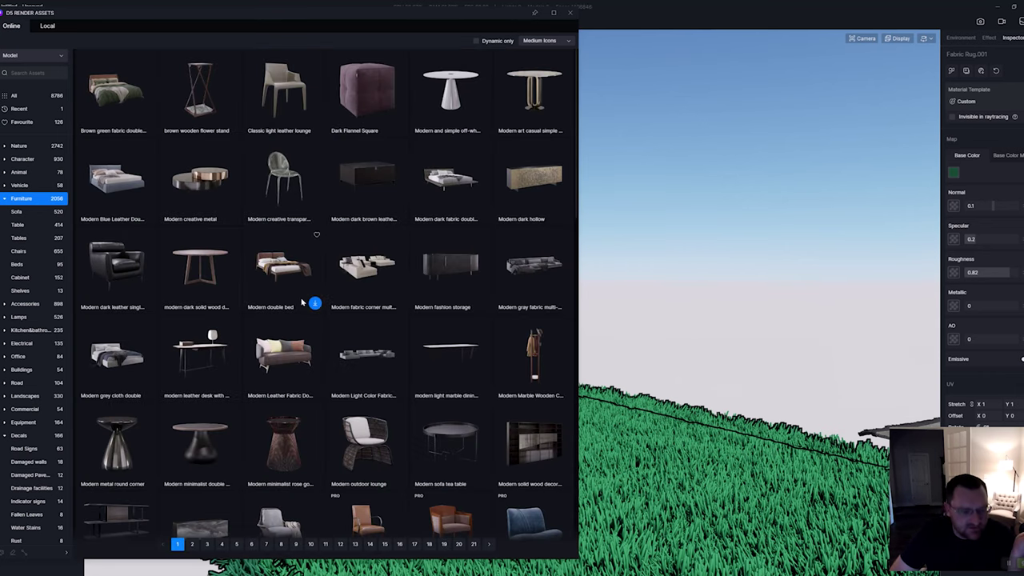
- Download the Modern outdoor lounge and Outdoor Fabric Leisure Chair models and place the leisure chair on the shaggy rug
left_click(398, 481)
scroll(391, 499, "down", 2)
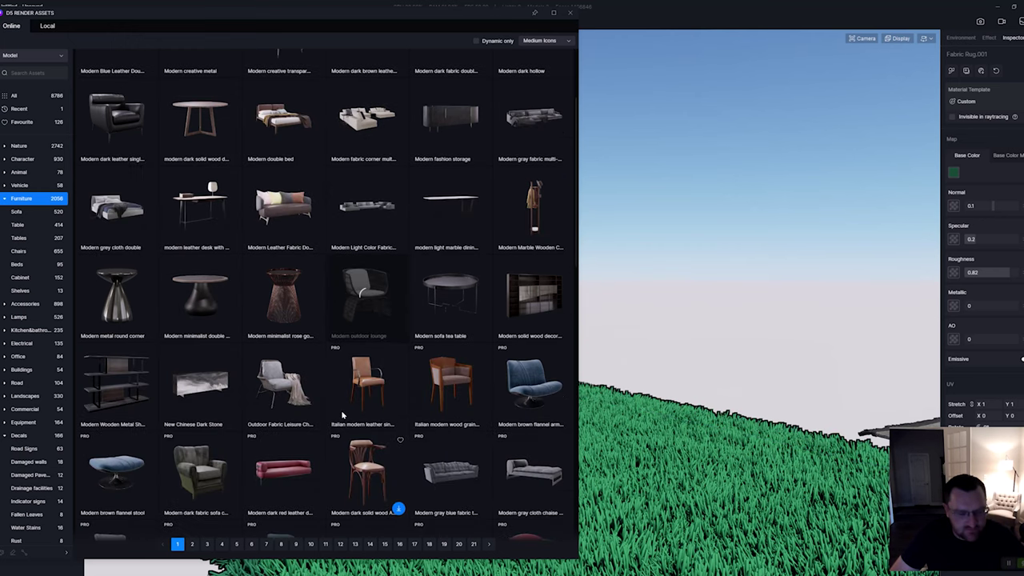
left_click(300, 392)
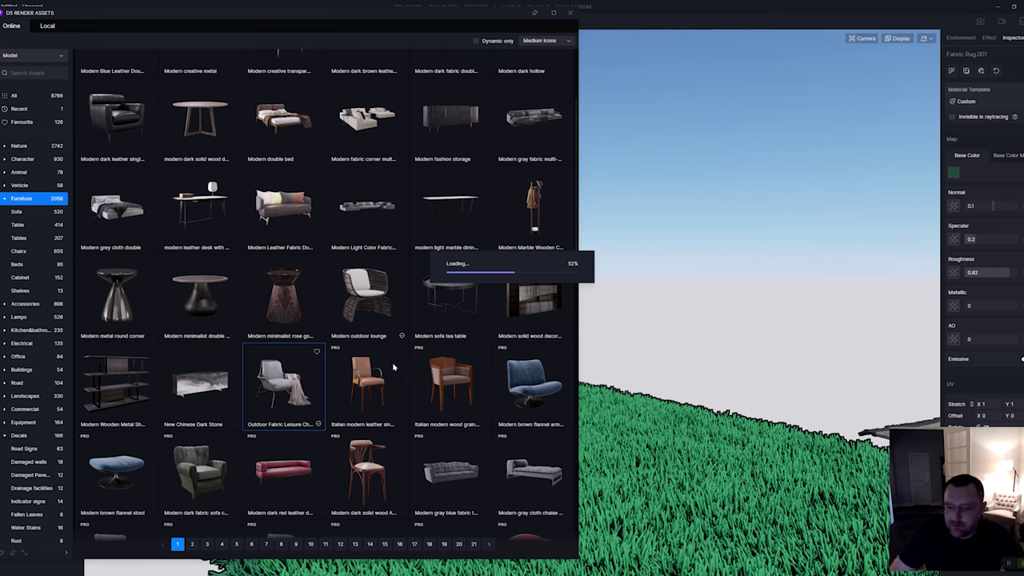
left_click(286, 384)
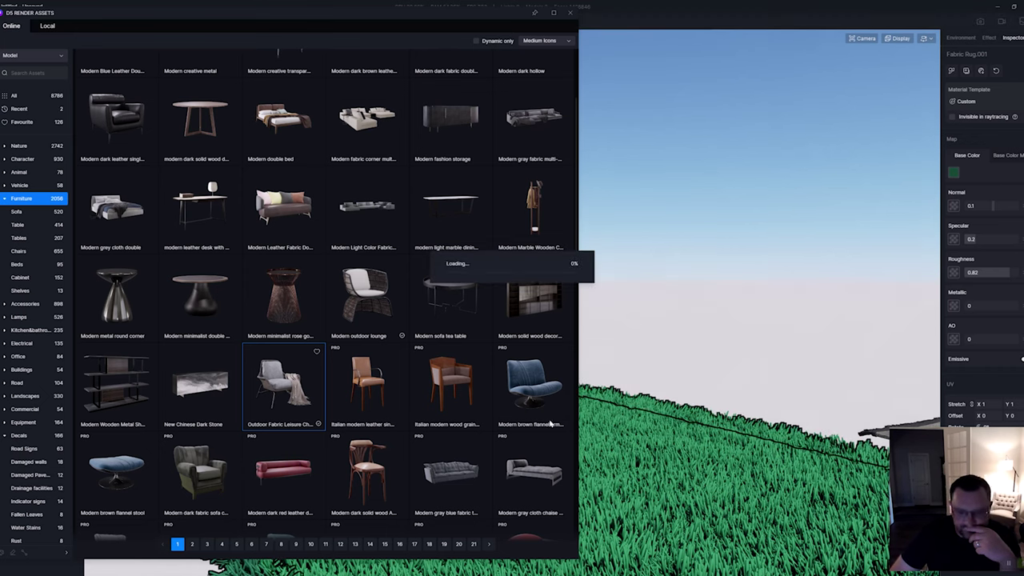
left_click(628, 490)
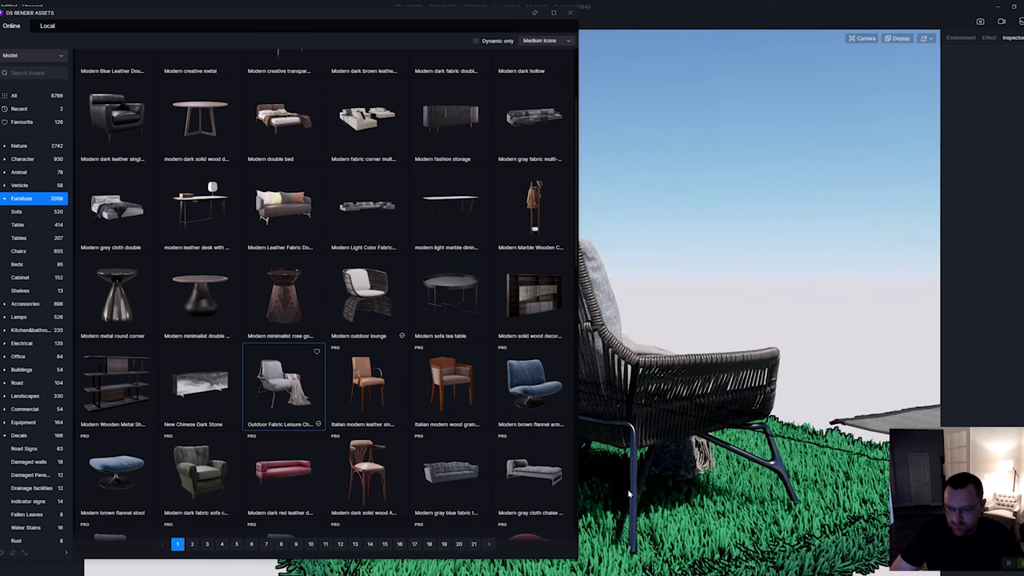
- Close the model library and rotate the leisure chair to 124° about Z so its seat faces the camera
left_click(572, 14)
middle_click_drag(612, 467, 545, 474)
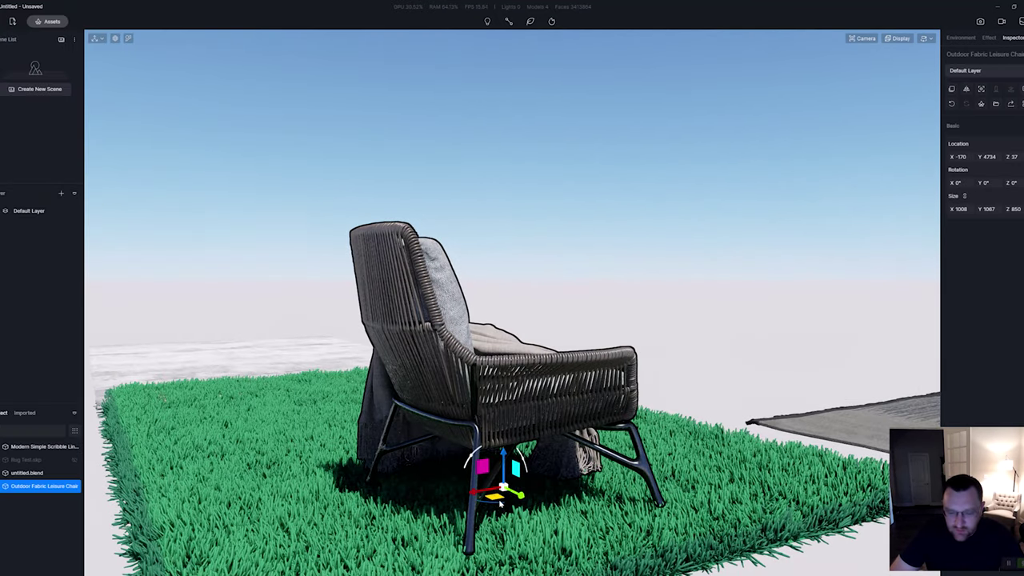
left_click_drag(491, 502, 453, 462)
key("s")
key("a")
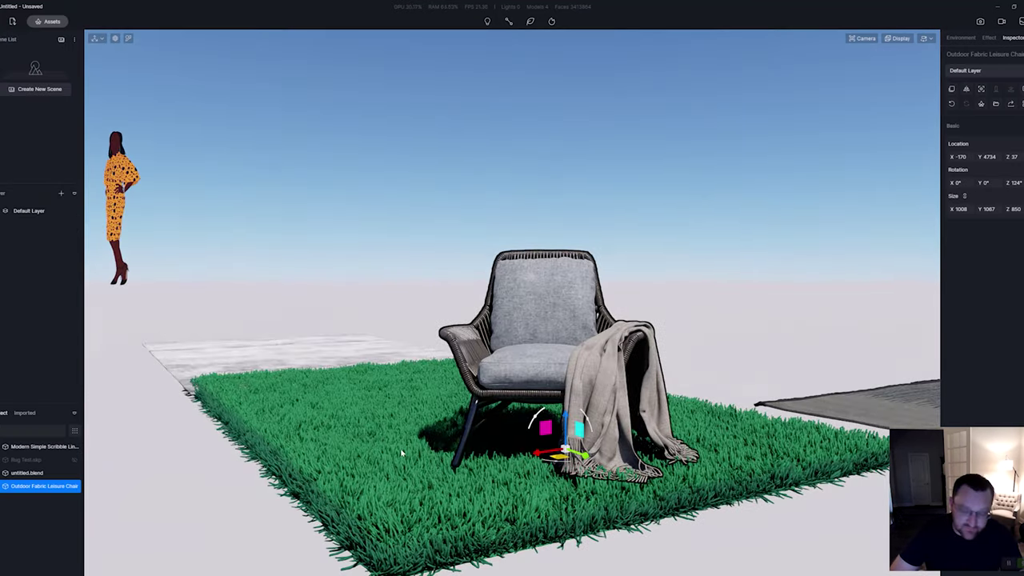
- Pick the rug's main Fabric Rug material and change its base color to a neutral light grey
key("i")
left_click(736, 460)
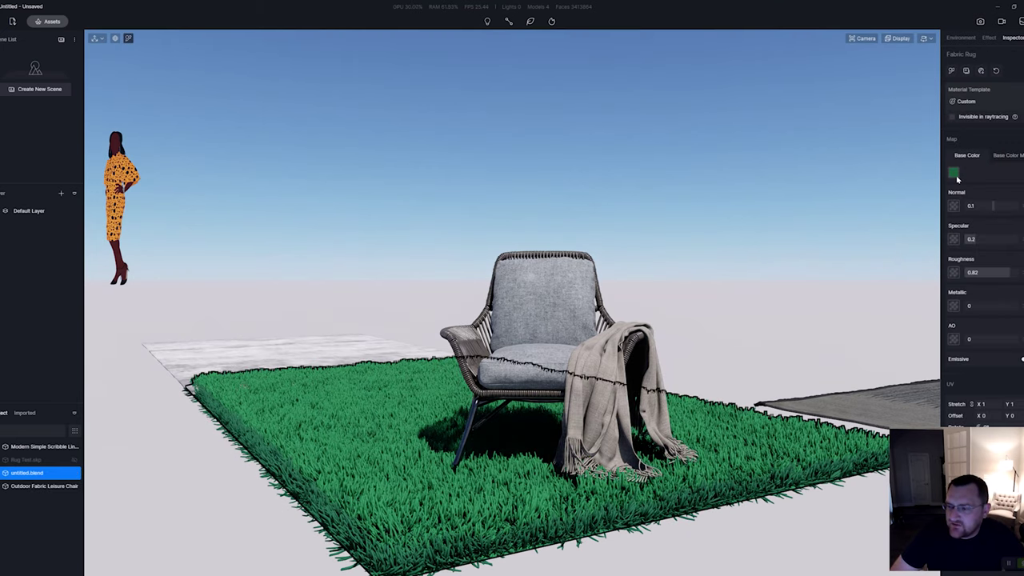
left_click(953, 173)
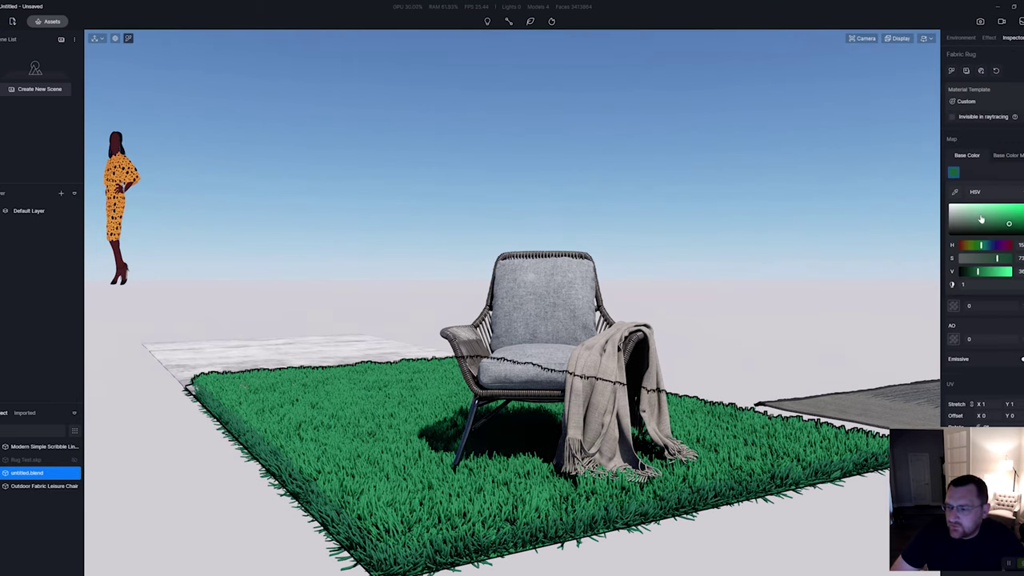
left_click_drag(980, 219, 948, 217)
left_click(953, 173)
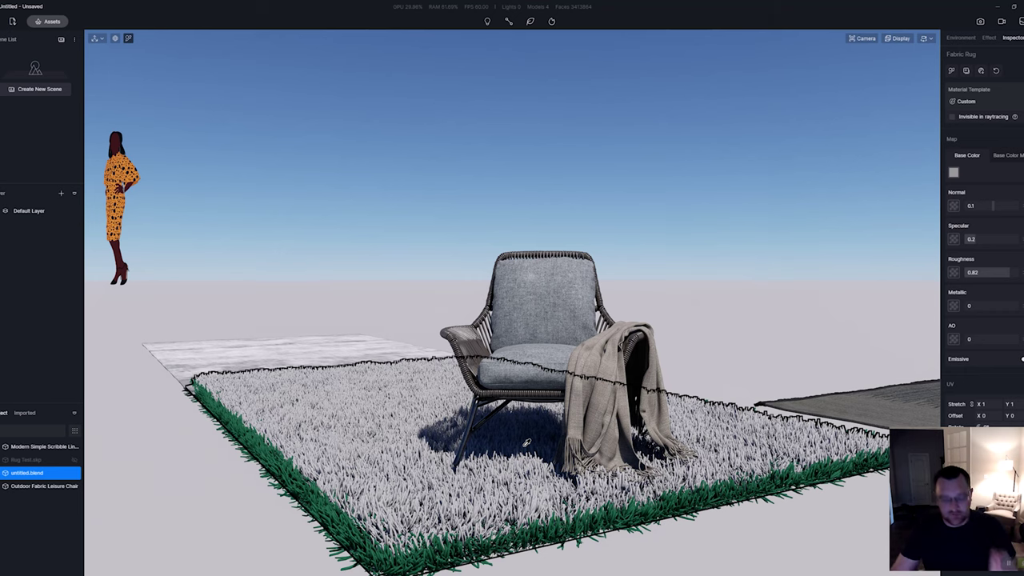
- Change the base color of the rug's fringe material, Fabric Rug.001, to a neutral light grey with no saturation
scroll(540, 436, "down", 5)
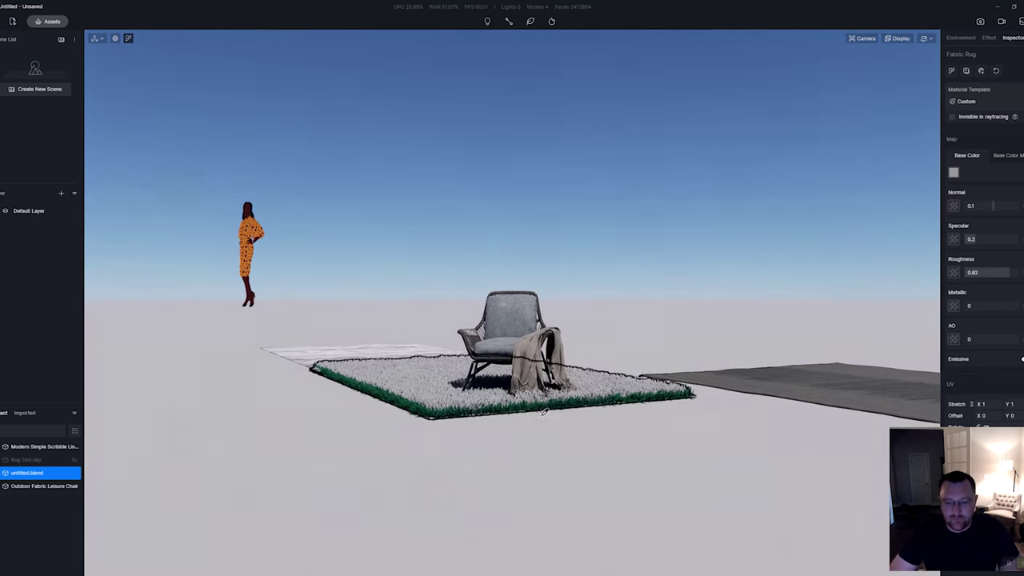
scroll(462, 285, "up", 3)
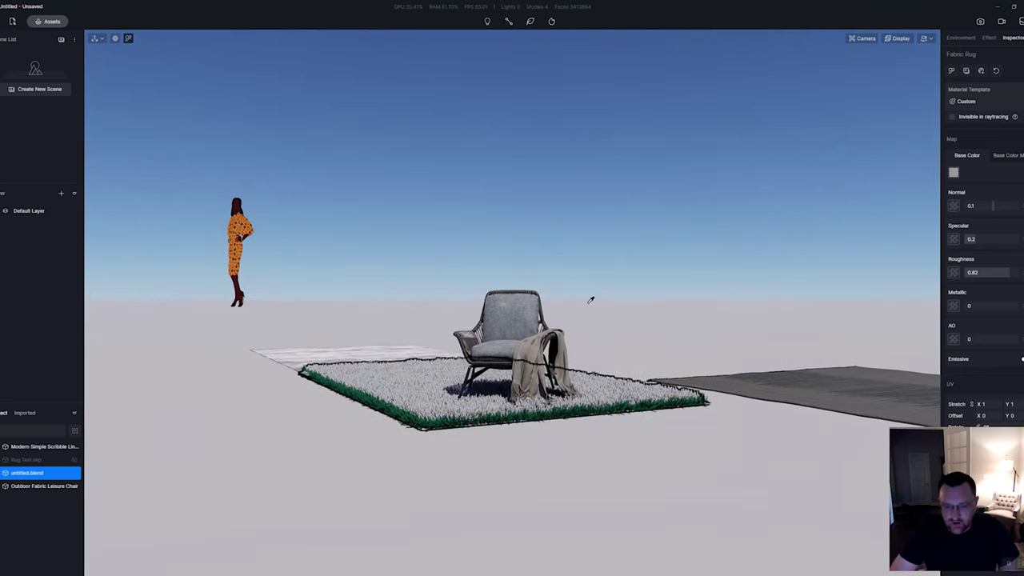
scroll(590, 299, "down", 2)
scroll(590, 300, "up", 1)
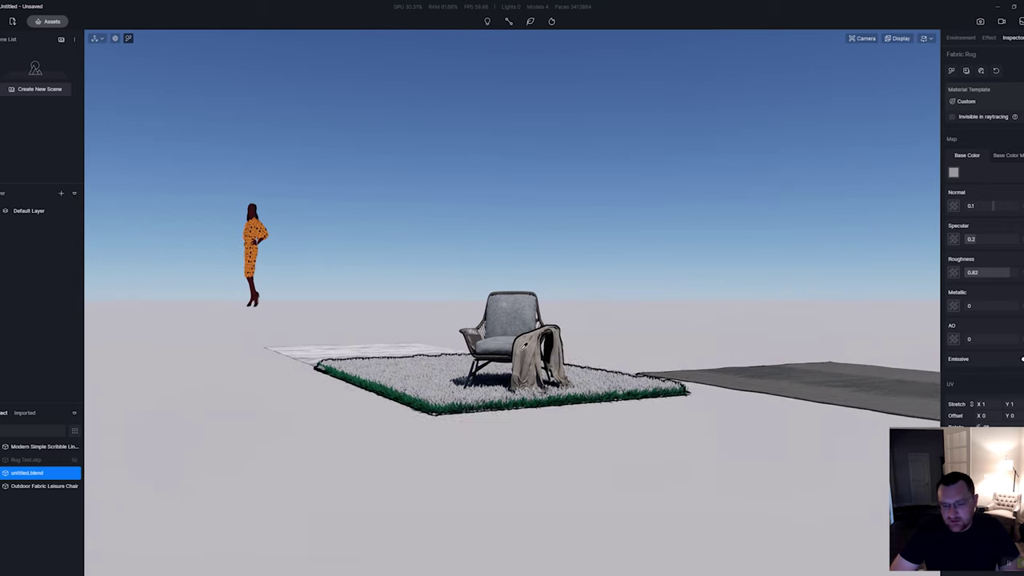
left_click(573, 403)
left_click(953, 173)
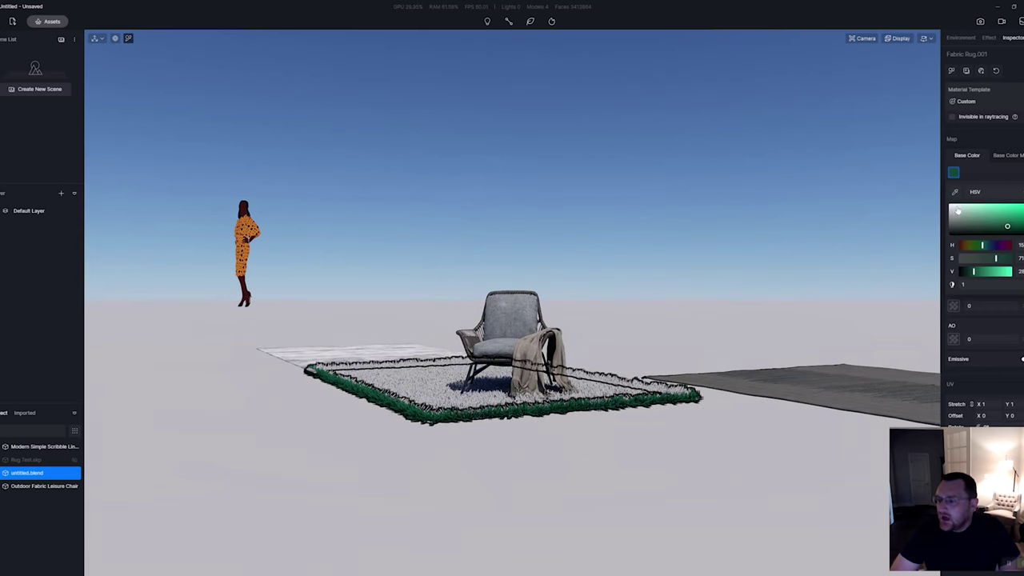
left_click(949, 205)
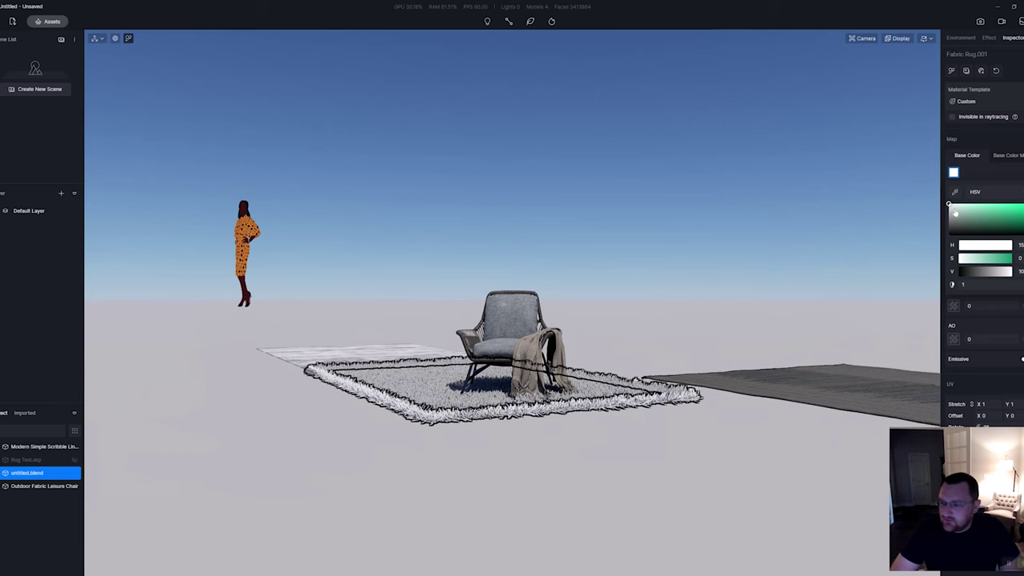
left_click_drag(952, 211, 946, 212)
scroll(592, 438, "up", 5)
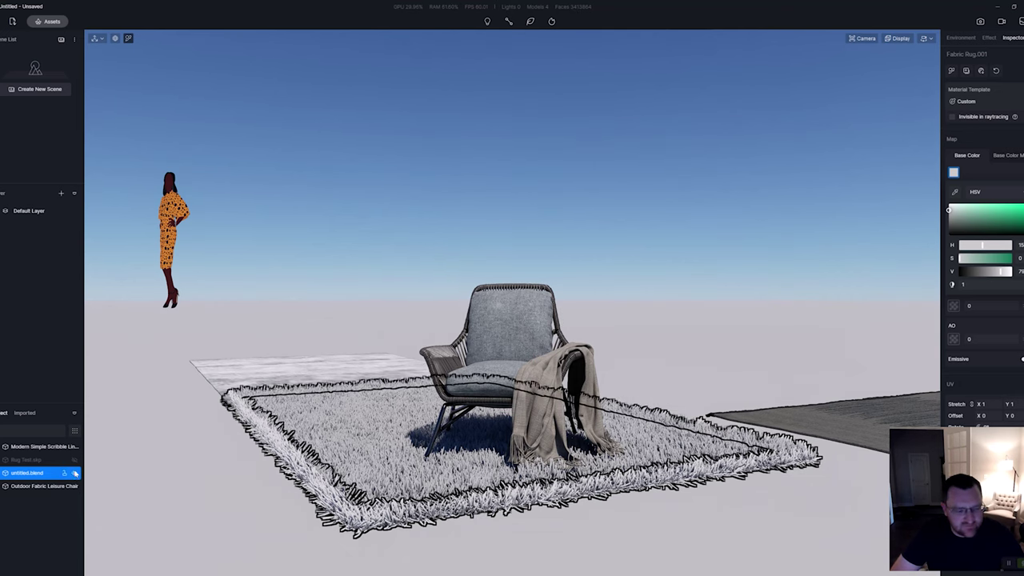
- Hide the untitled.blend model and select the leisure chair's cushion material
left_click(75, 474)
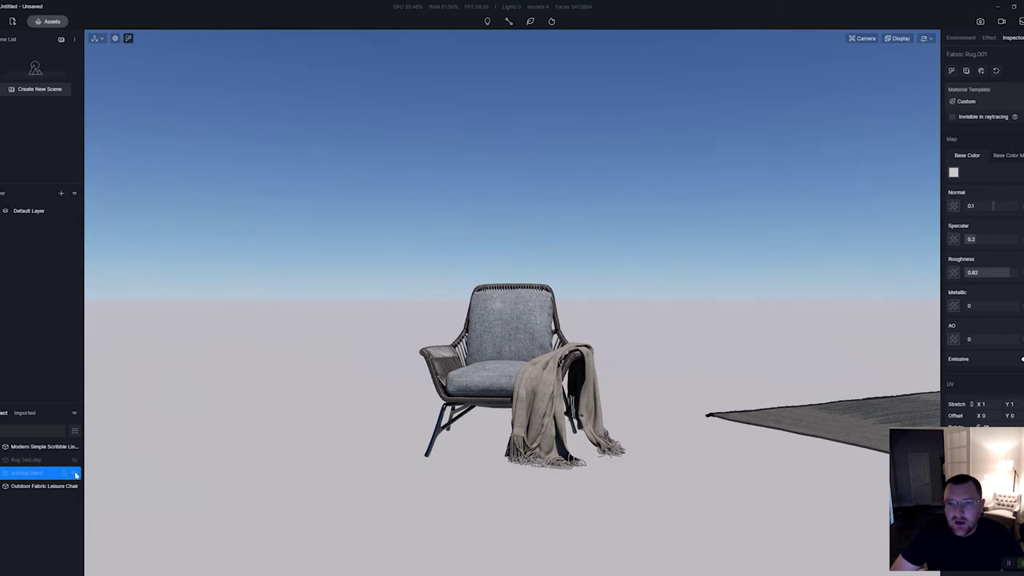
left_click(477, 369)
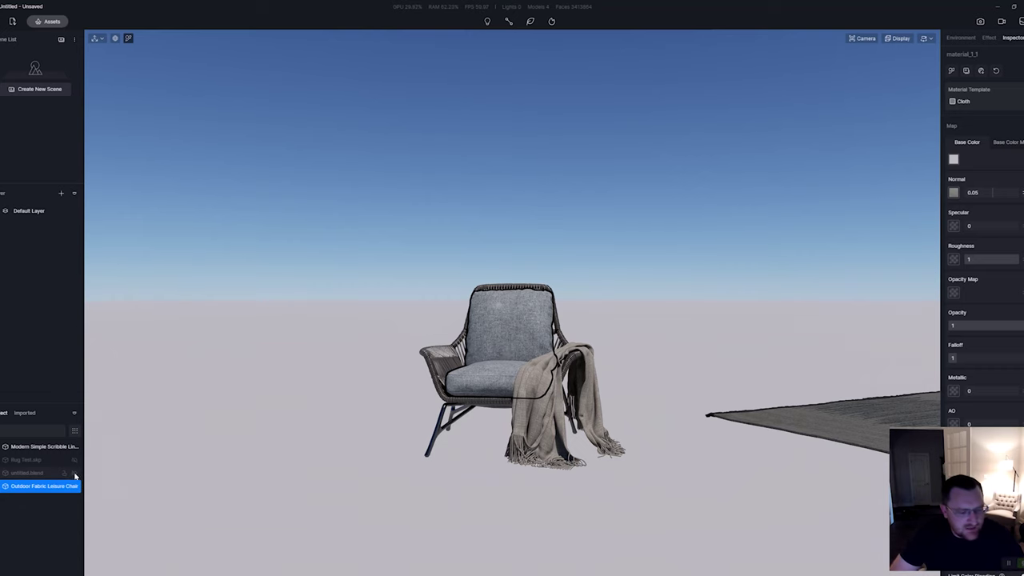
- Examine the shaggy rug under the leisure chair and the dark scribble-line rug with its fringe from several angles
key("w")
key("q")
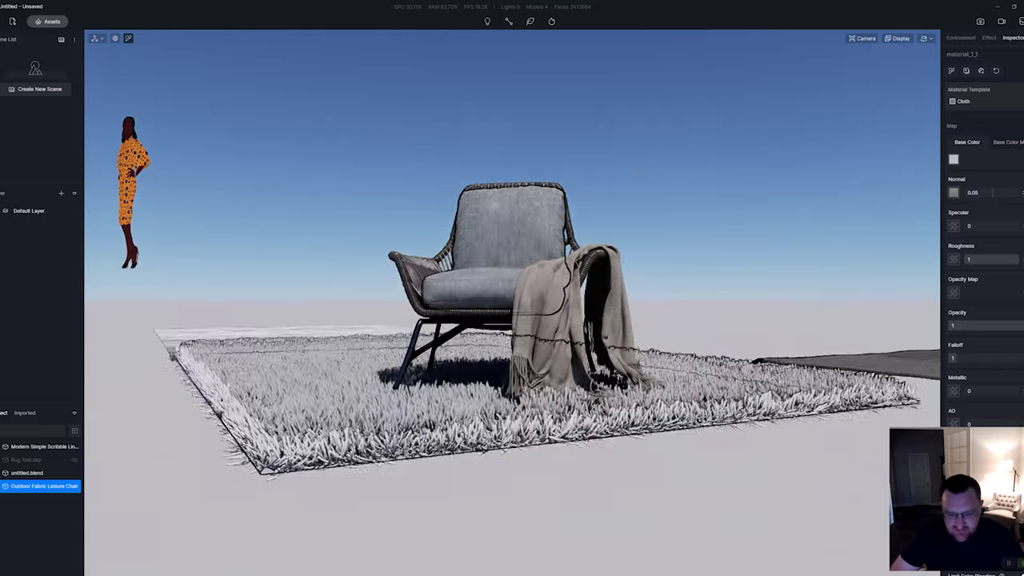
key("w")
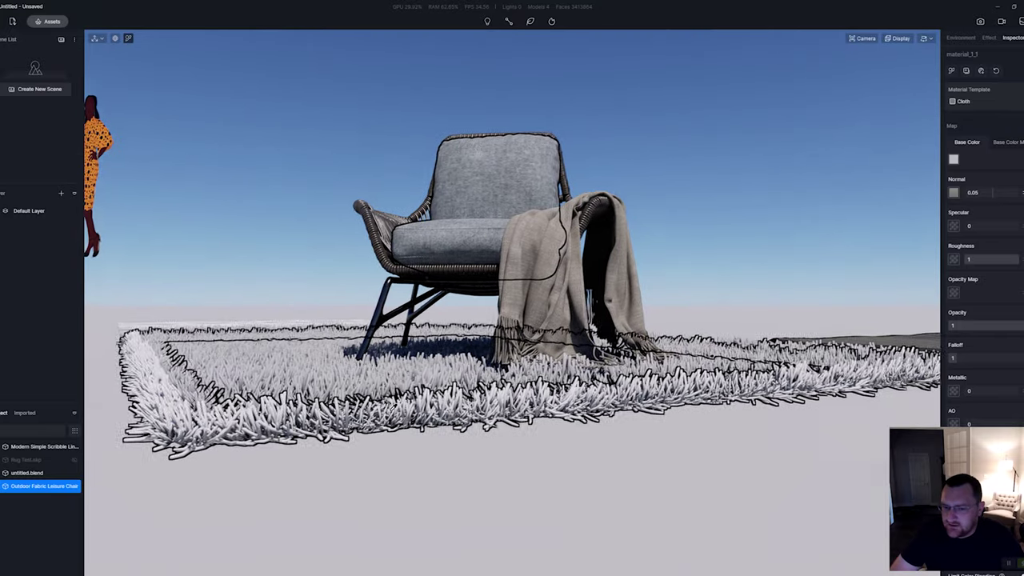
key("e")
right_click_drag(480, 392, 624, 425)
key("s")
key("d")
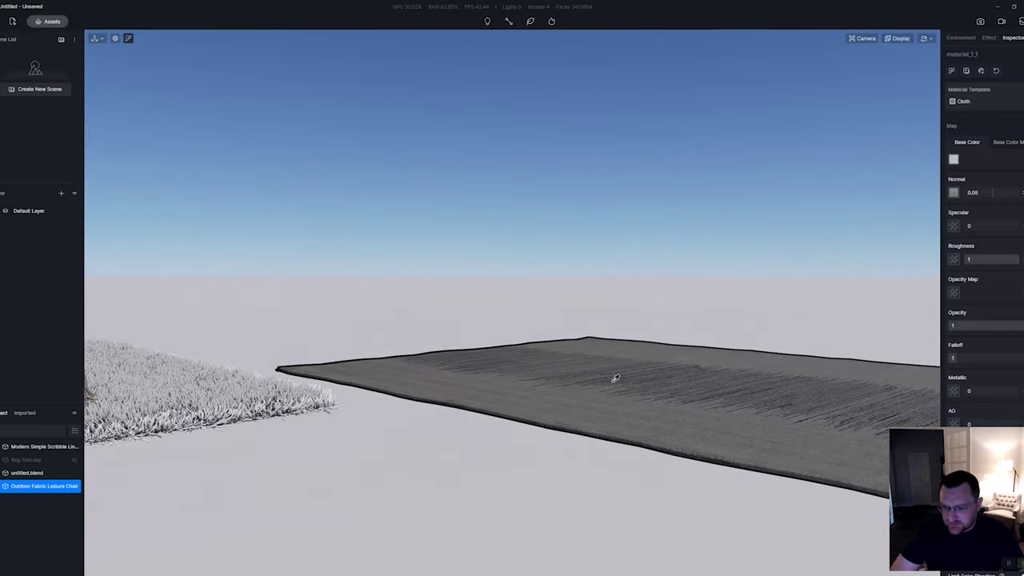
right_click_drag(616, 379, 737, 418)
key("d")
key("a")
key("d")
key("w")
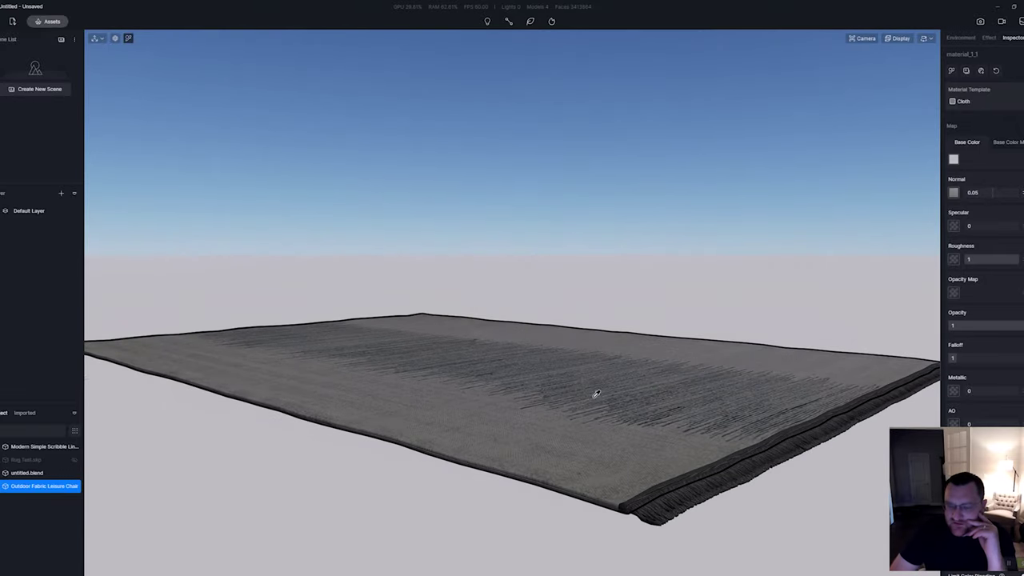
right_click_drag(691, 407, 578, 379)
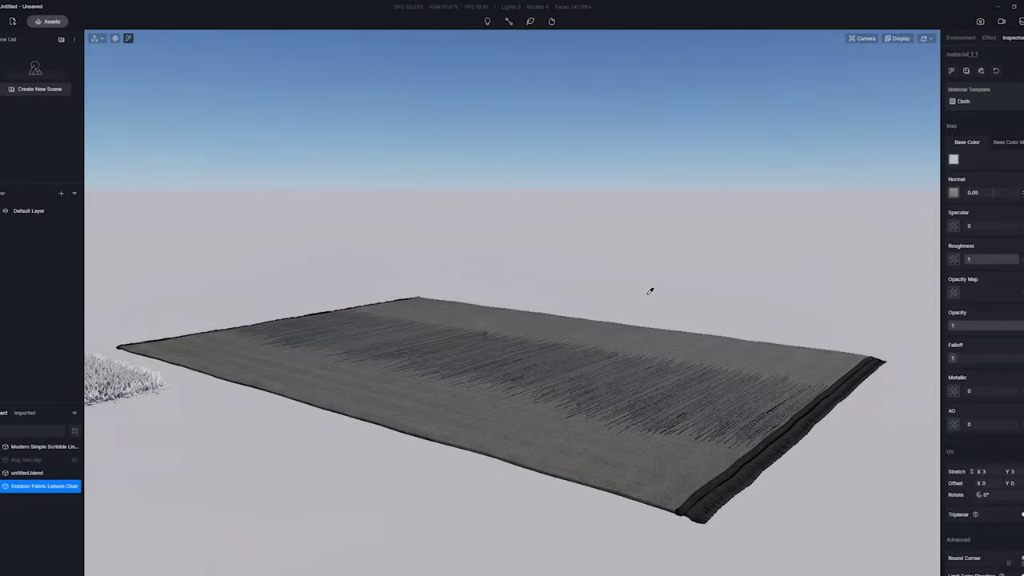
right_click_drag(651, 290, 598, 289)
- Search the online model library for "carpet"
left_click(48, 21)
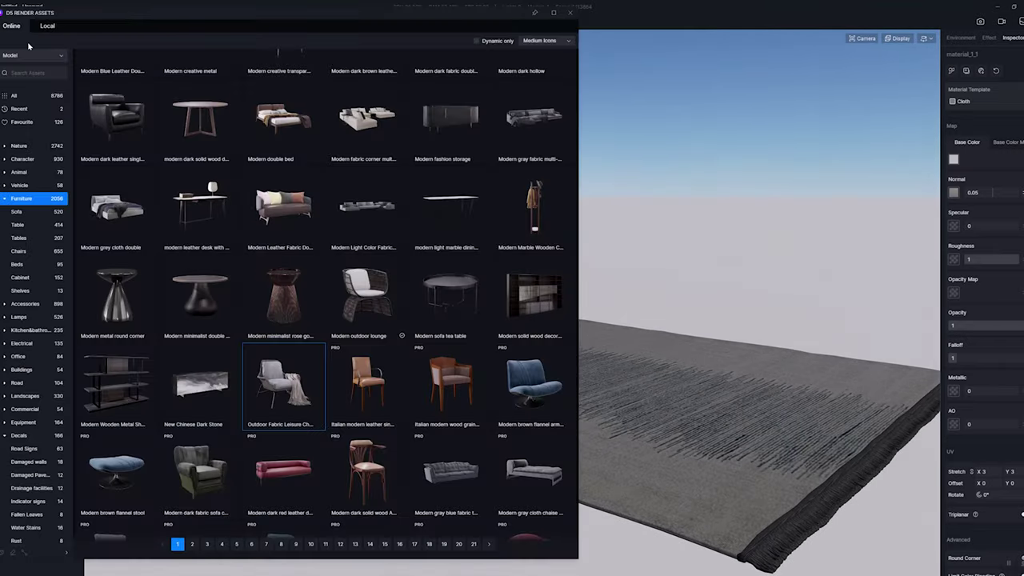
left_click(30, 72)
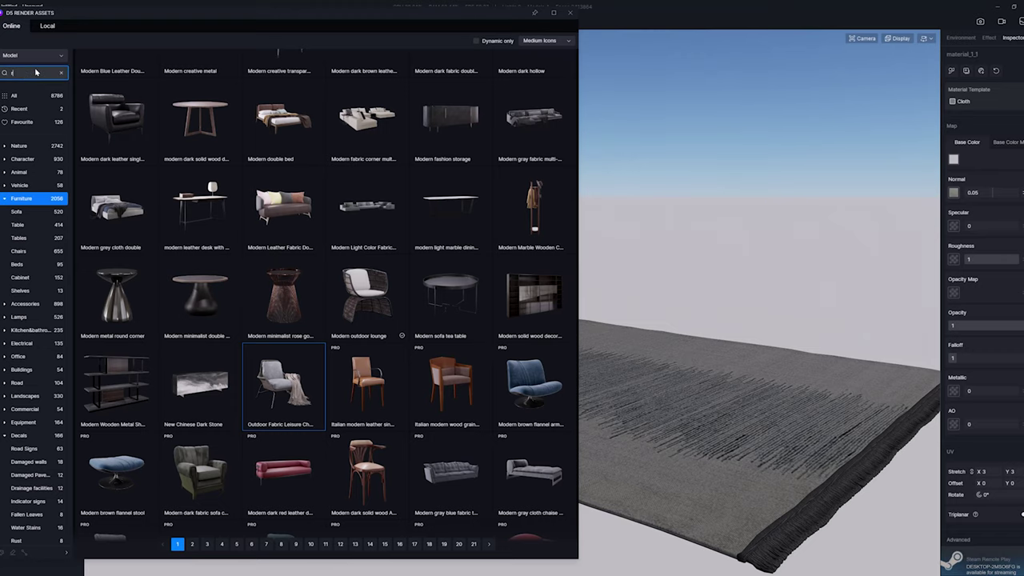
key("Return")
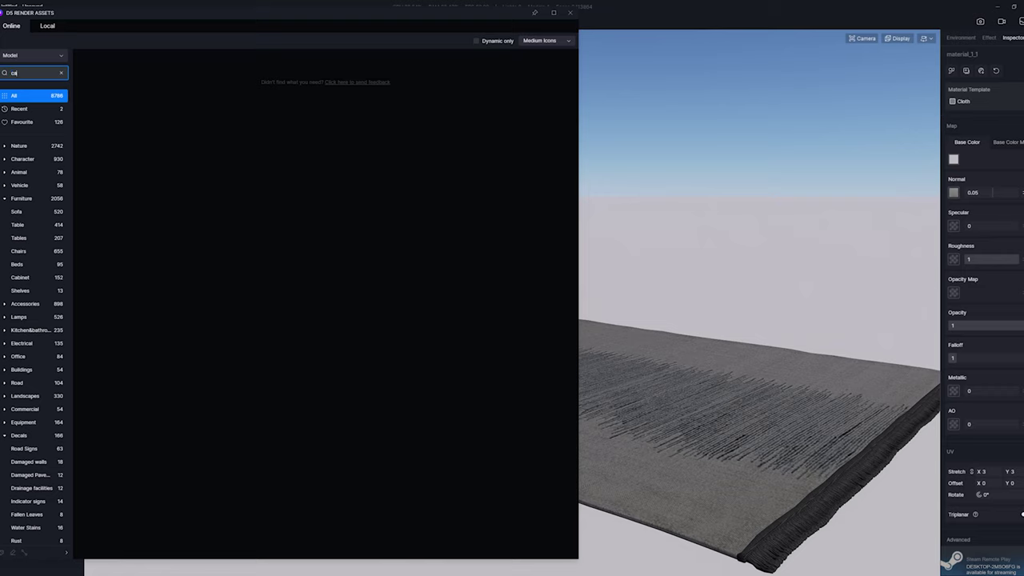
type("carpet")
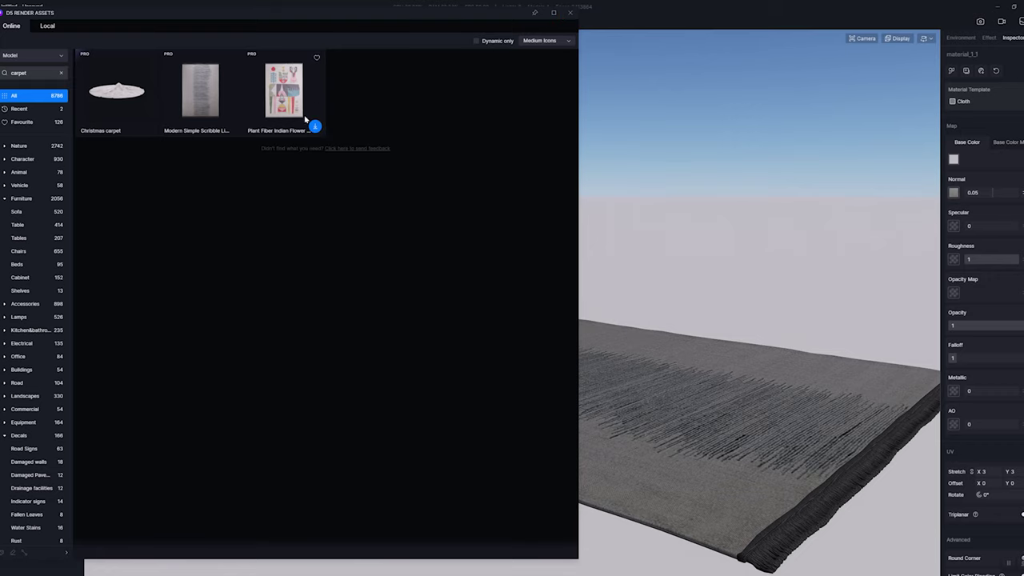
- Download the Plant Fiber Indian Flower carpet and place it in the scene beside the scribble-line rug
left_click(315, 126)
right_click_drag(768, 252, 628, 324)
key("s")
key("a")
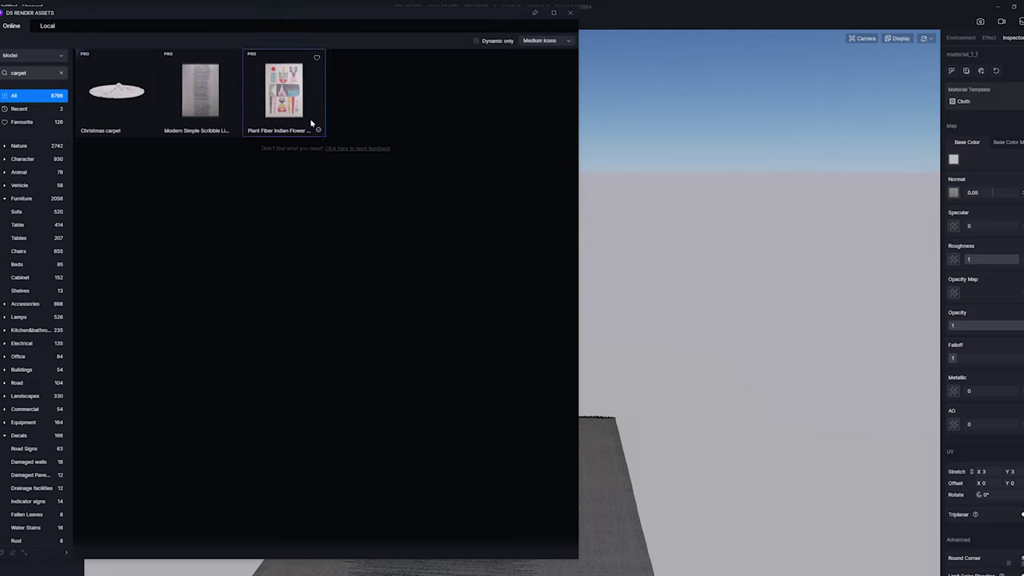
left_click(731, 457)
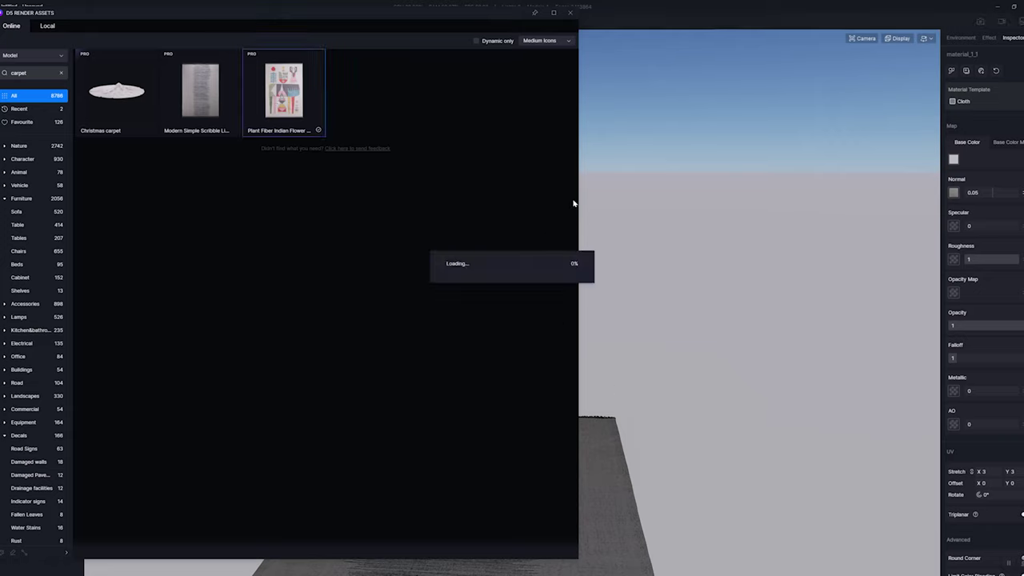
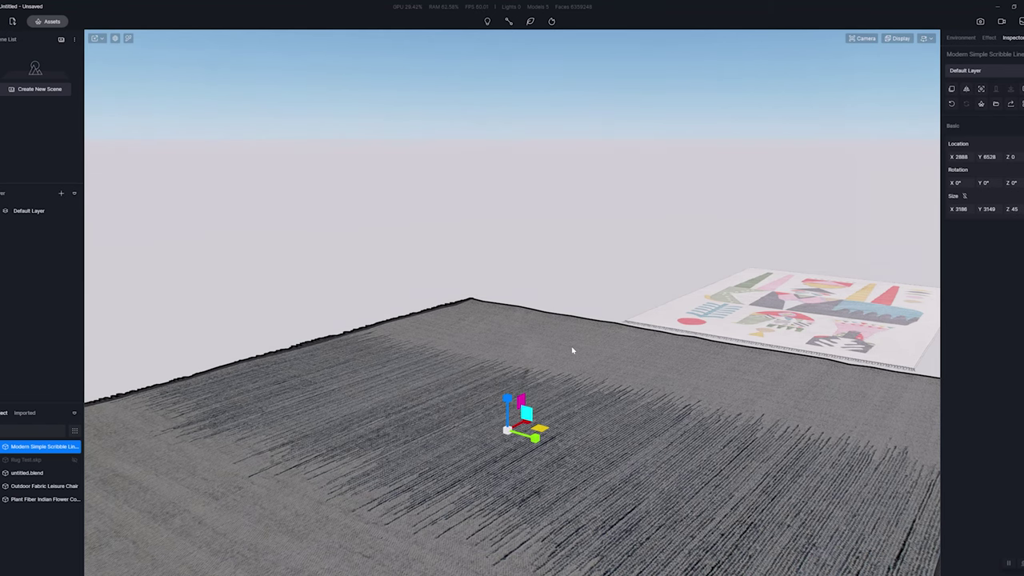
- Pick the woven main material of the Modern Simple Scribble Line rug
key("q")
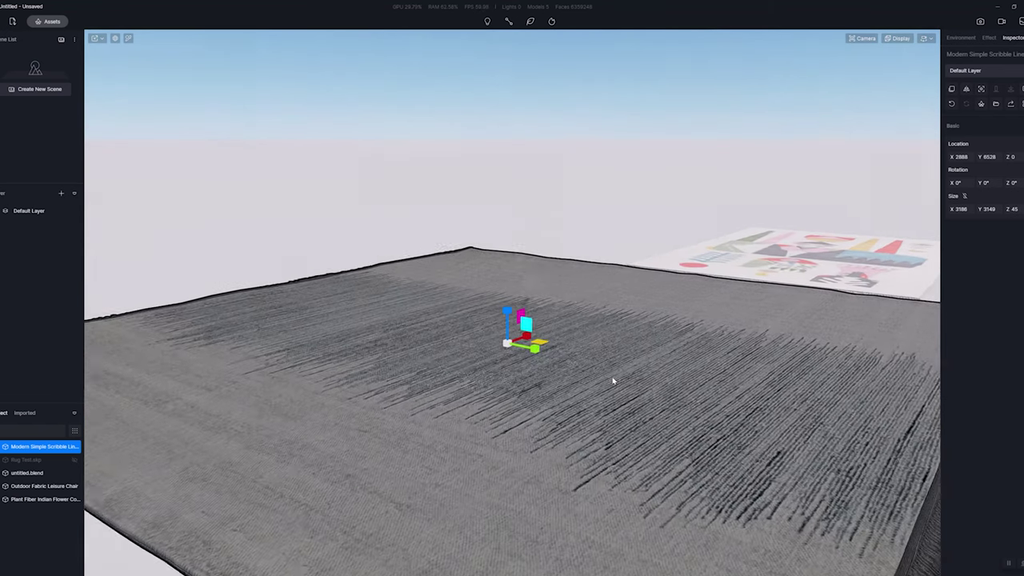
key("e")
key("q")
scroll(601, 383, "down", 3)
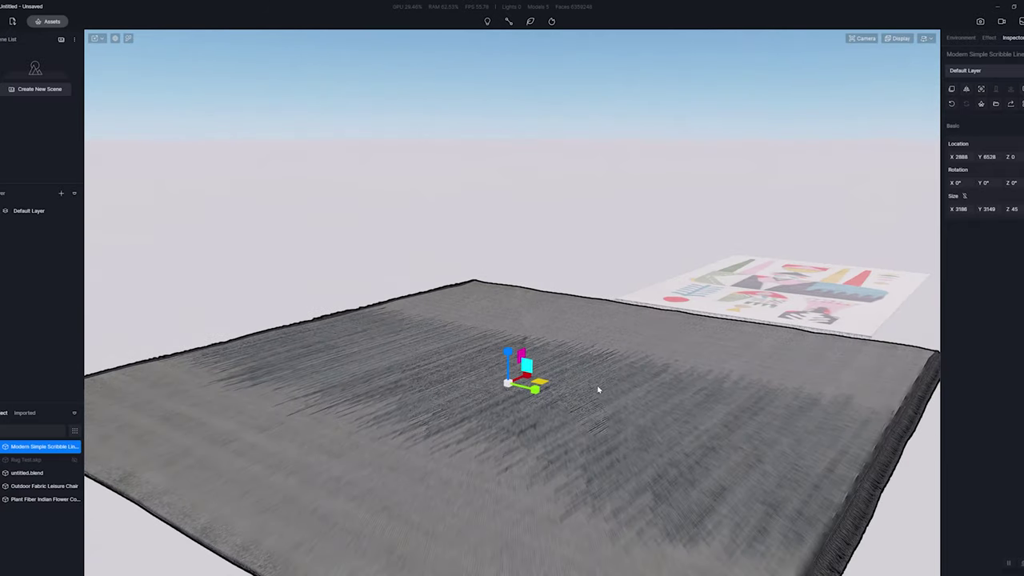
key("w")
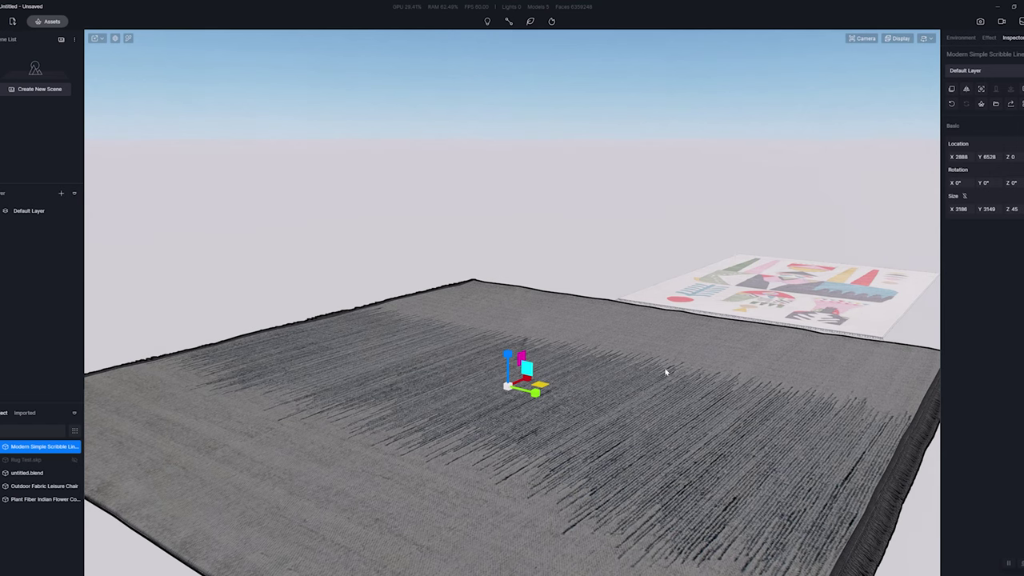
left_click(614, 422)
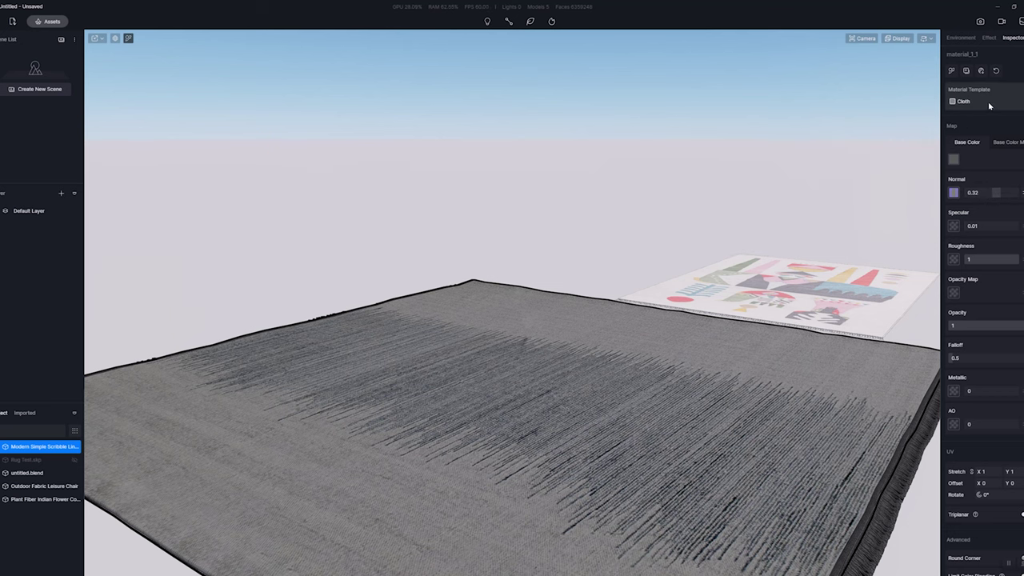
- Review the material template options for the rug's Cloth material and examine its weave up close
left_click(988, 104)
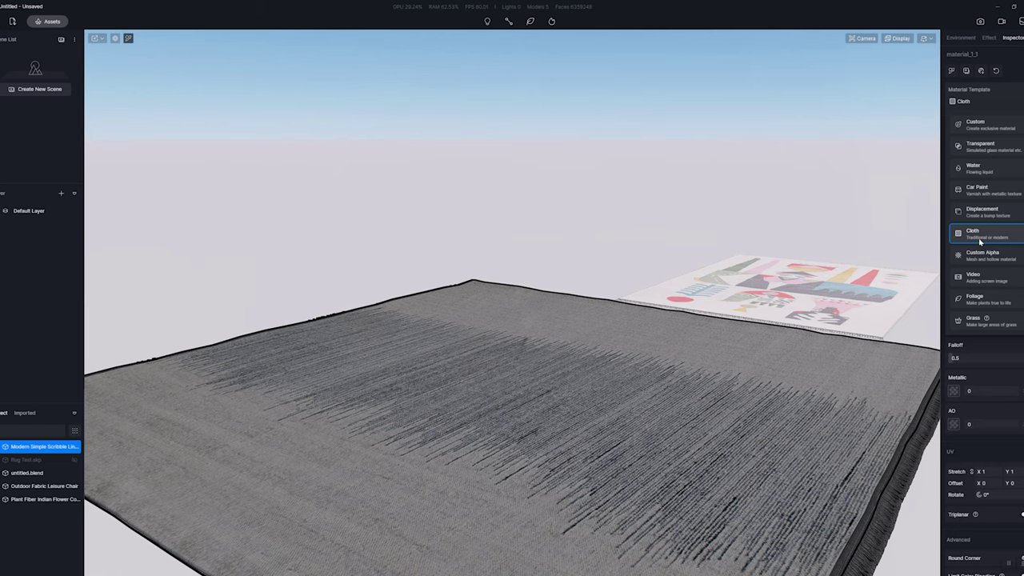
scroll(638, 267, "up", 3)
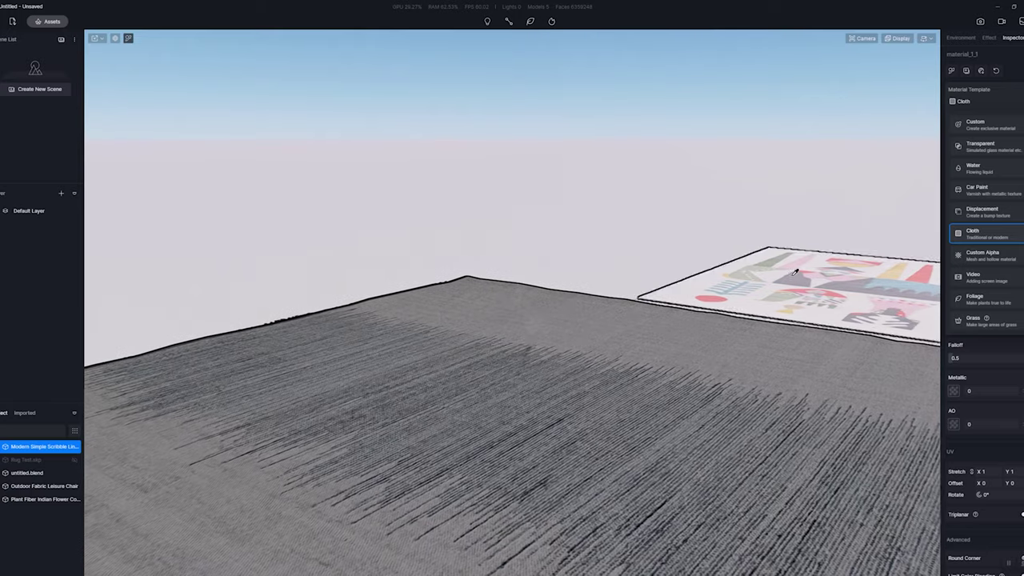
left_click(990, 103)
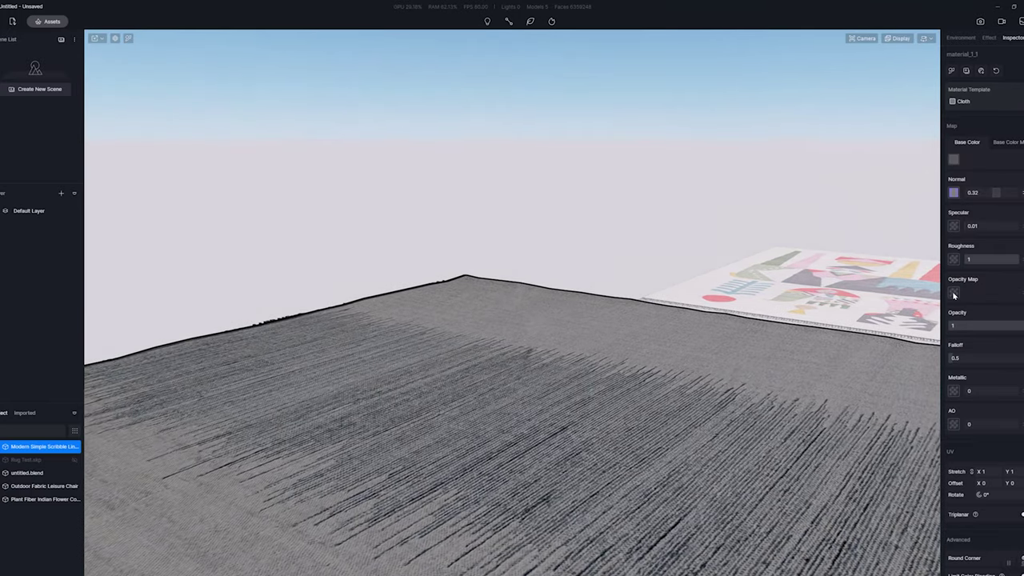
scroll(686, 396, "up", 3)
right_click_drag(686, 395, 624, 349)
scroll(638, 397, "down", 2)
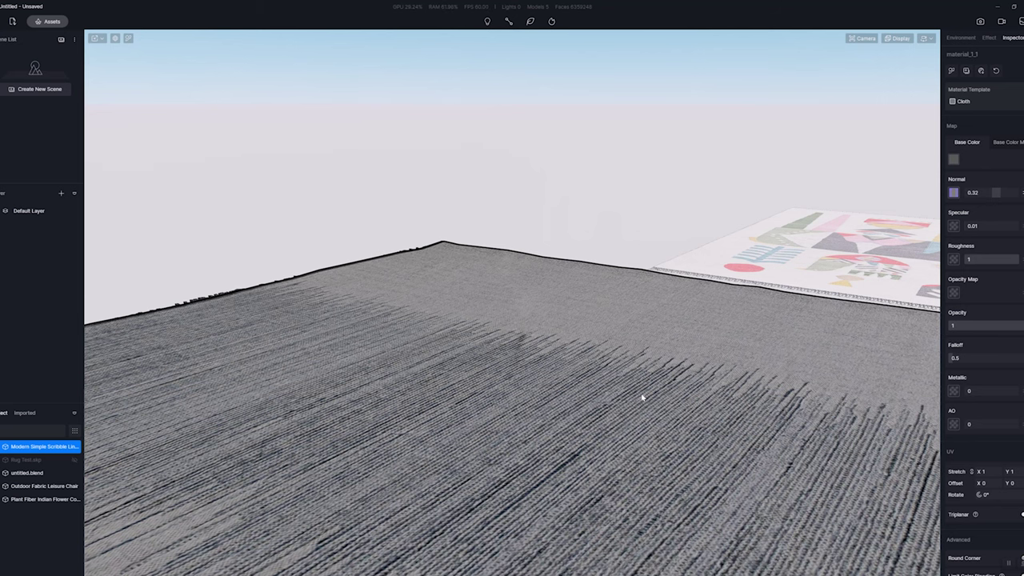
scroll(606, 408, "down", 3)
scroll(587, 383, "up", 3)
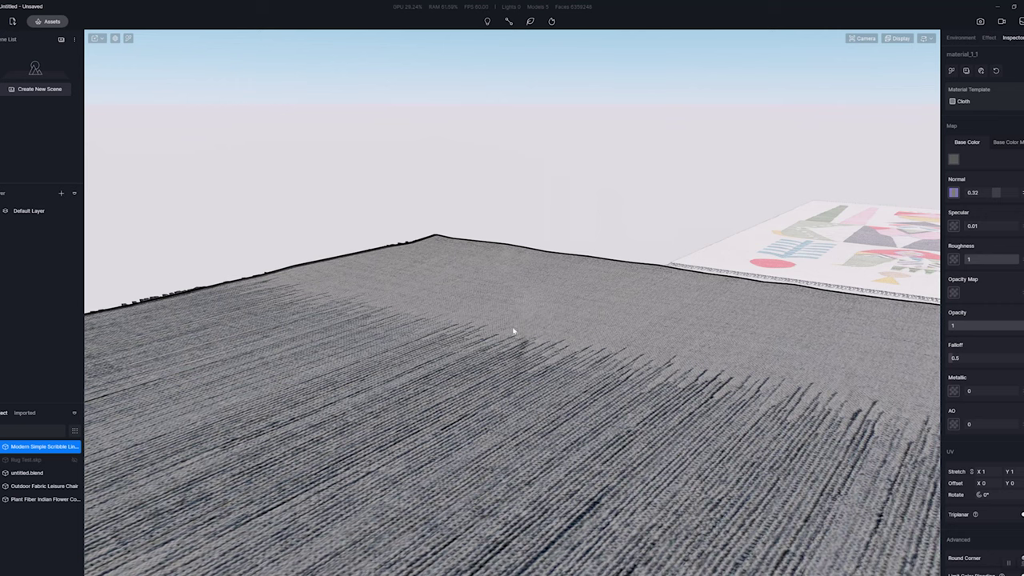
scroll(580, 320, "down", 2)
scroll(583, 347, "up", 3)
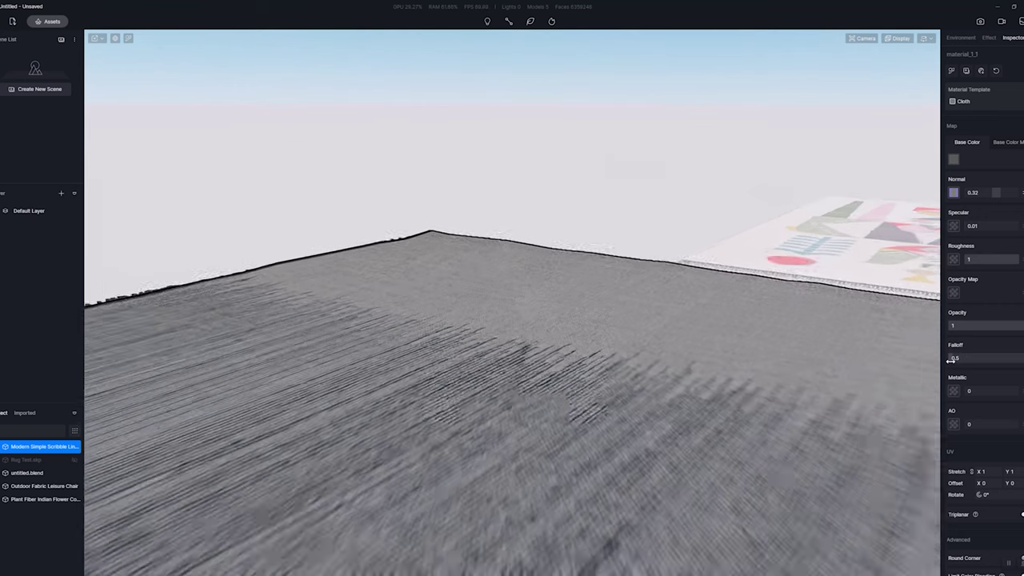
- Try falloff values of 2.7 and 0.8 on the scribble-line rug's cloth material and compare the sheen
mouse_move(952, 360)
left_mouse_down()
mouse_move(987, 360)
mouse_move(969, 360)
left_mouse_up()
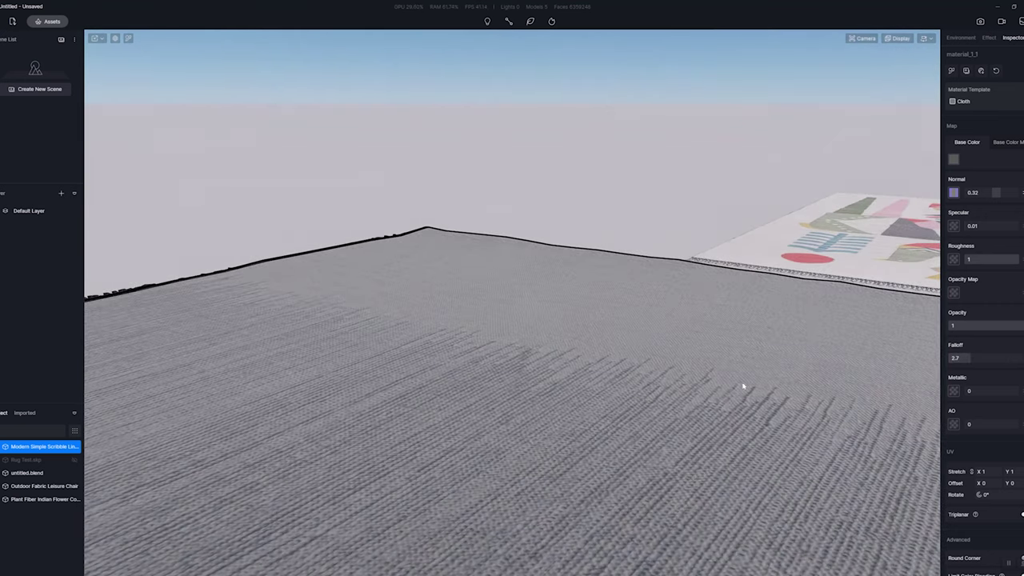
right_click_drag(742, 387, 698, 324)
key("q")
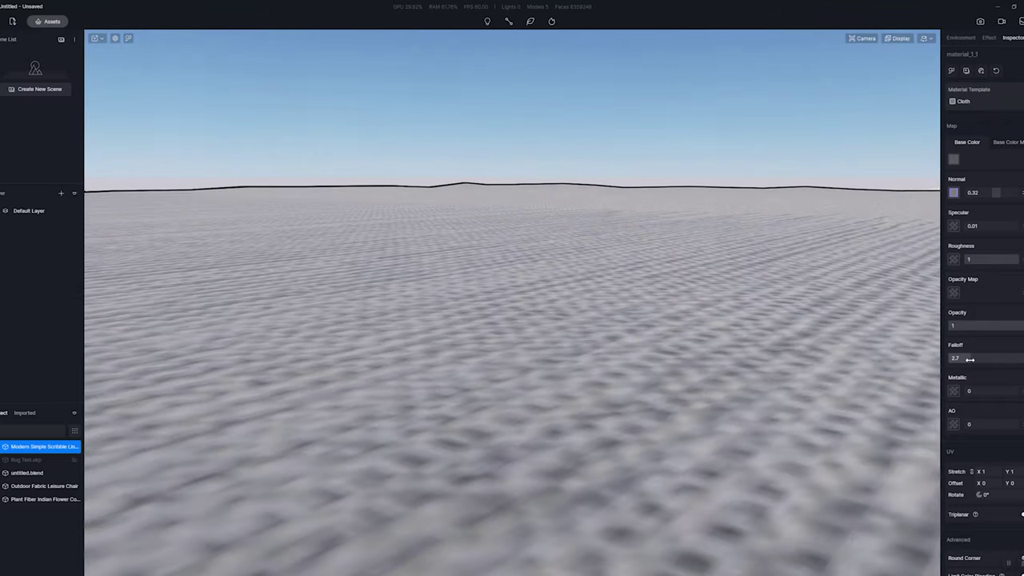
mouse_move(971, 360)
left_mouse_down()
mouse_move(1023, 359)
mouse_move(955, 371)
left_mouse_up()
key("e")
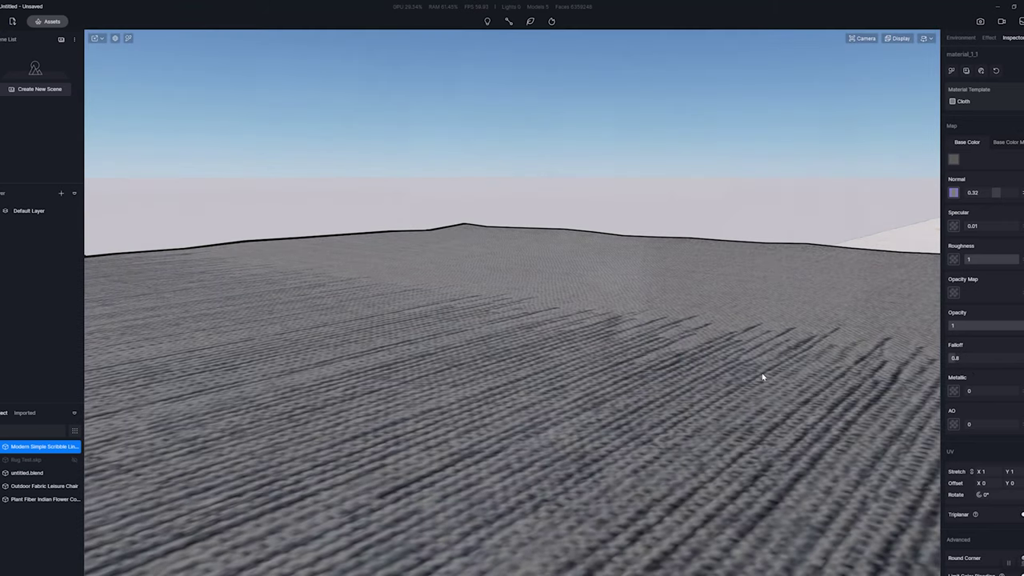
right_click_drag(762, 377, 539, 345)
key("w")
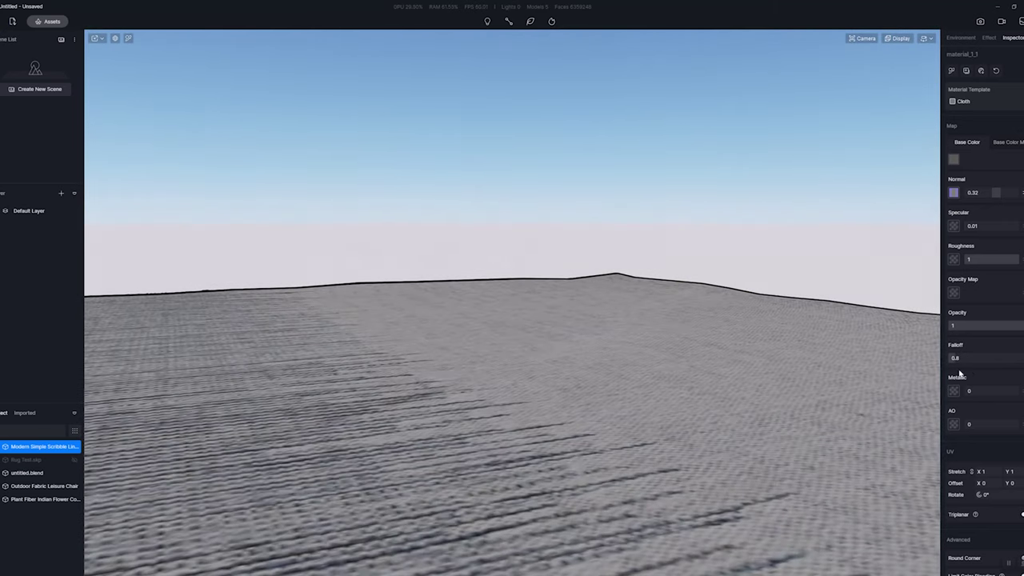
- Set the falloff of the scribble-line rug's main material to 0.5 and check the surface
left_click(955, 358)
type("0.5")
key("Return")
right_click_drag(522, 328, 545, 309)
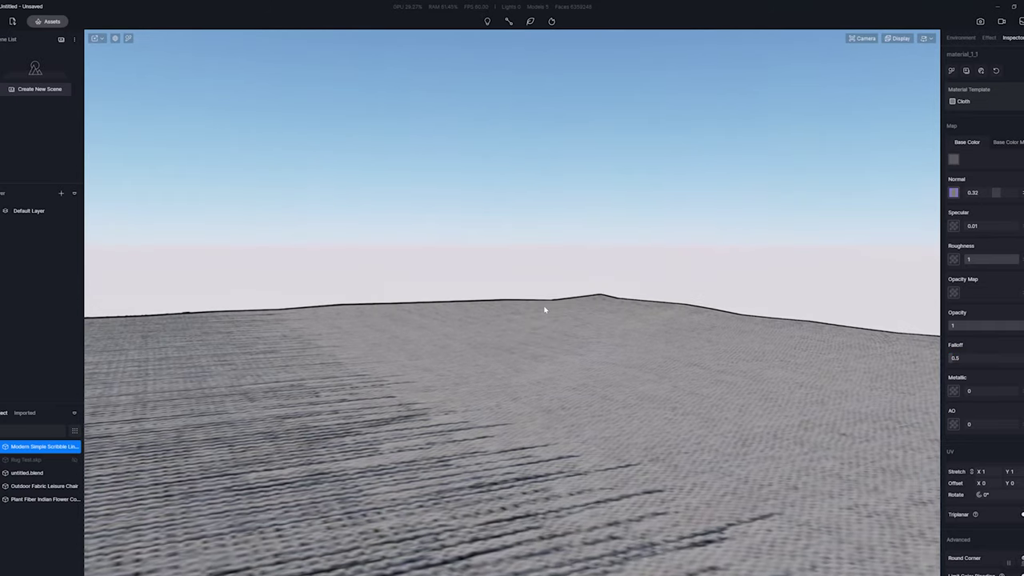
key("a")
key("d")
key("a")
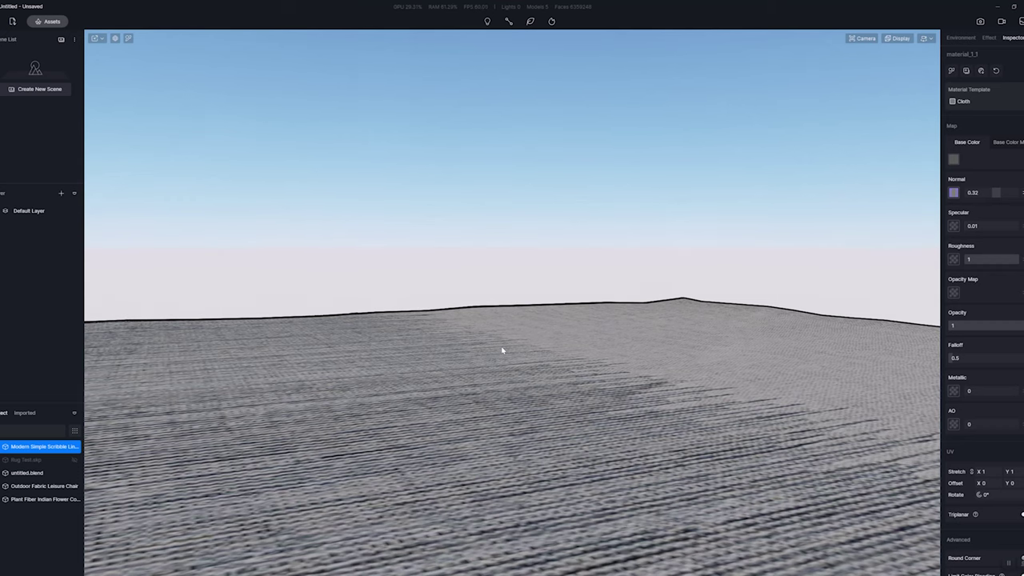
scroll(488, 368, "down", 2)
scroll(565, 405, "up", 1)
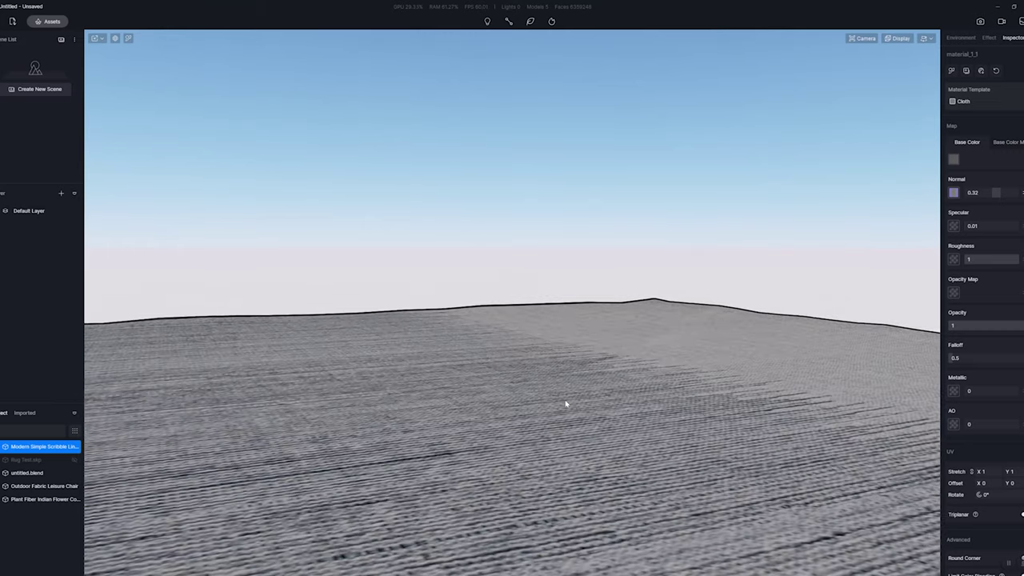
- Pick the scribble-line rug's dark fringe material and inspect its settings and threads up close
key("s")
right_click_drag(561, 422, 700, 449)
scroll(701, 449, "up", 1)
key("i")
left_click(654, 419)
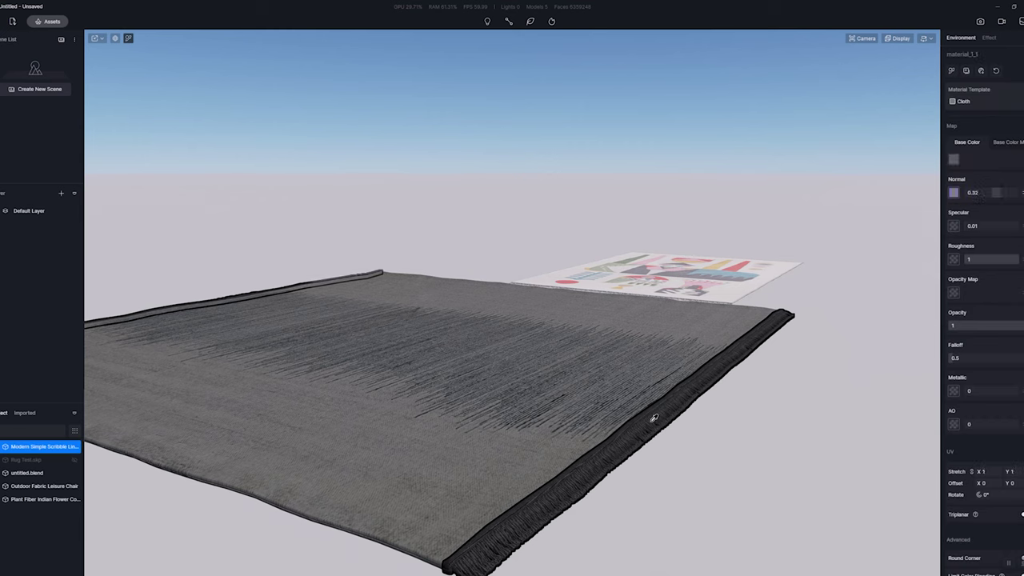
scroll(557, 507, "up", 2)
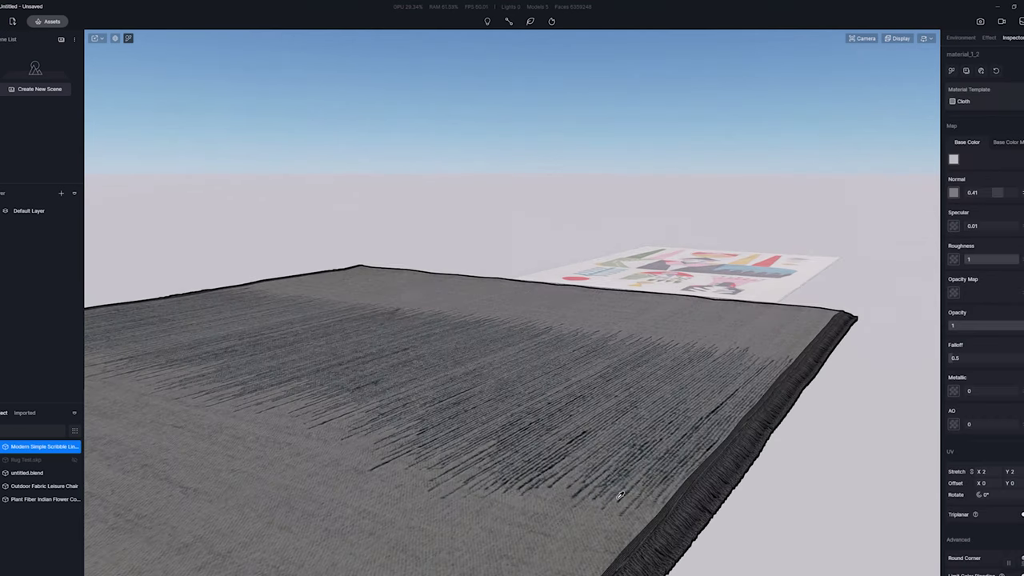
right_click_drag(614, 478, 725, 533)
scroll(624, 433, "up", 2)
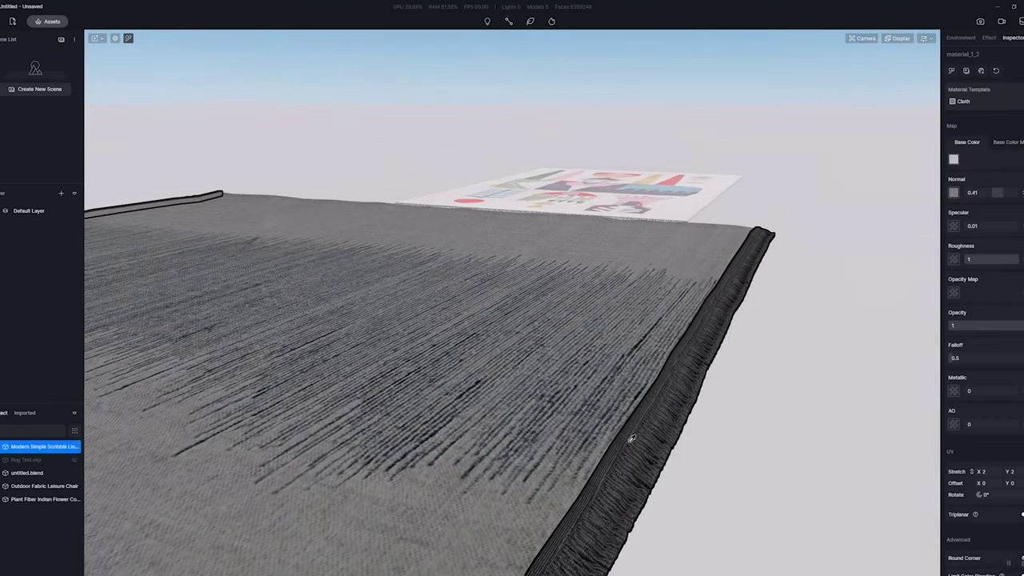
right_click_drag(656, 442, 716, 535)
scroll(616, 356, "up", 2)
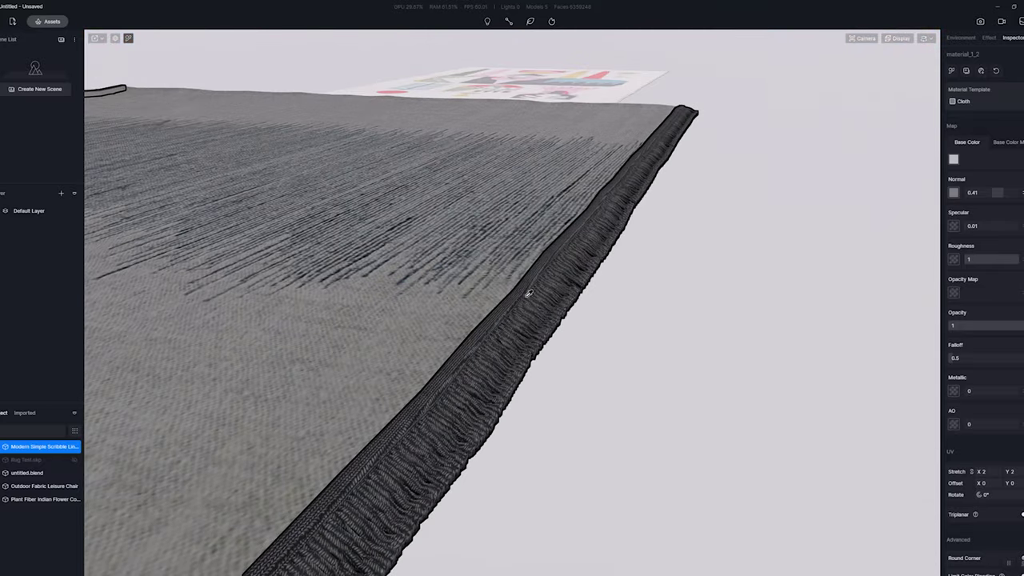
scroll(623, 315, "up", 1)
- Pick the fringe material of the Plant Fiber Indian Flower carpet
scroll(620, 313, "down", 4)
right_click_drag(680, 344, 666, 377)
scroll(643, 245, "up", 3)
right_click_drag(643, 245, 425, 304)
scroll(432, 308, "up", 3)
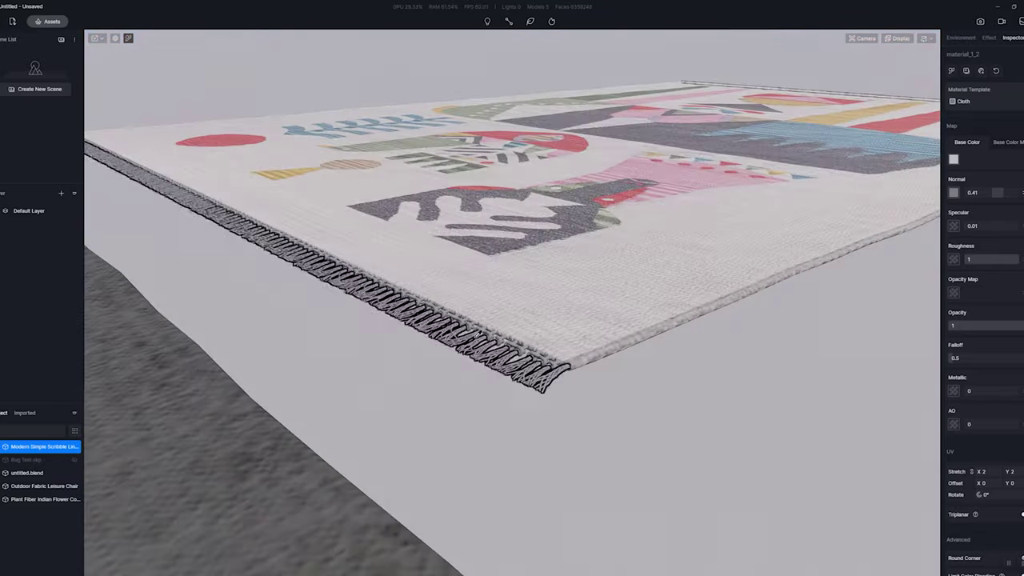
left_click(570, 367)
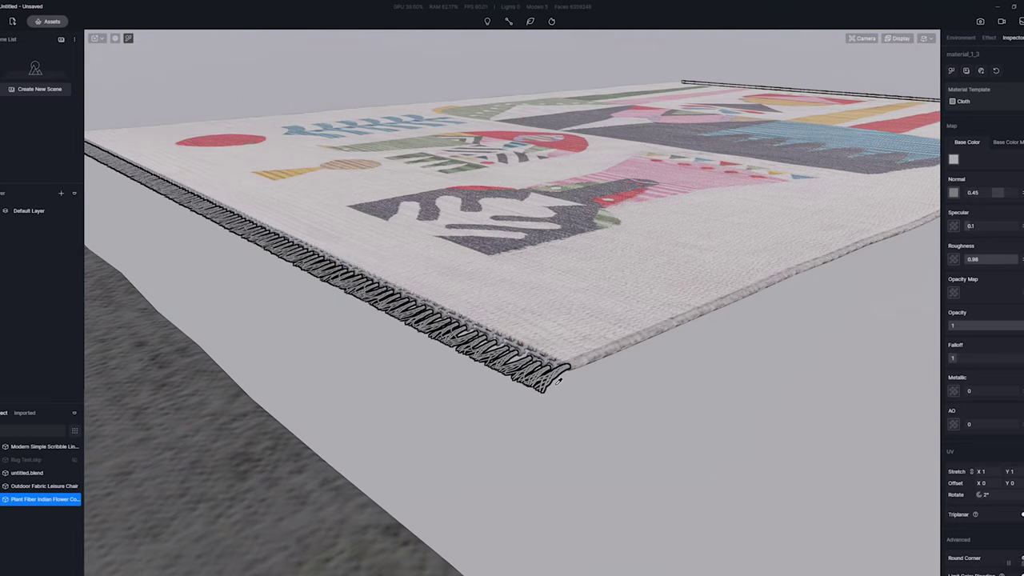
- Pick the scribble-line rug's dark fringe material, load Sculpture_U-Form_Metallic as its opacity map and check the fringe
middle_click_drag(475, 421, 621, 339)
left_click(623, 338)
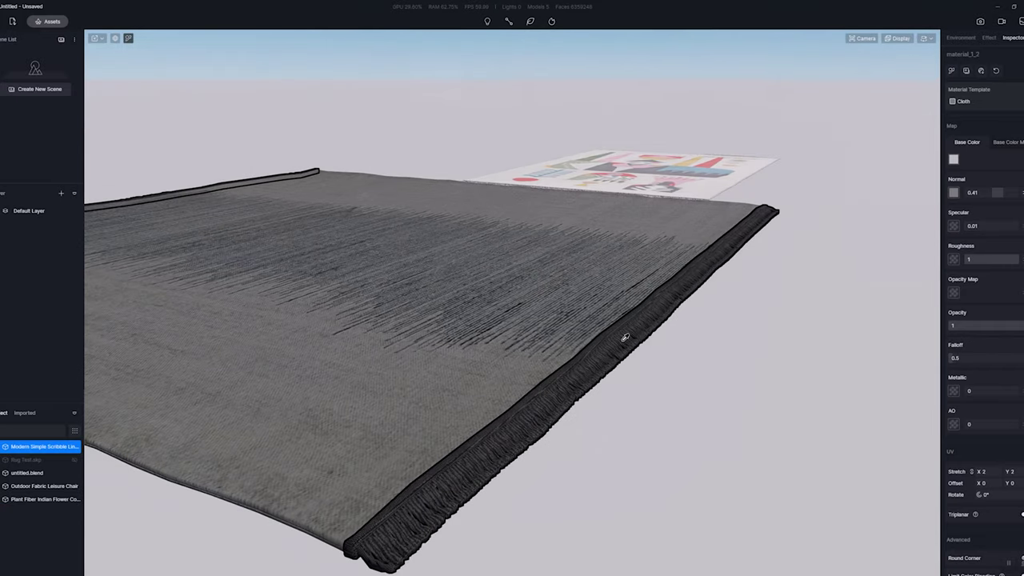
left_click(953, 293)
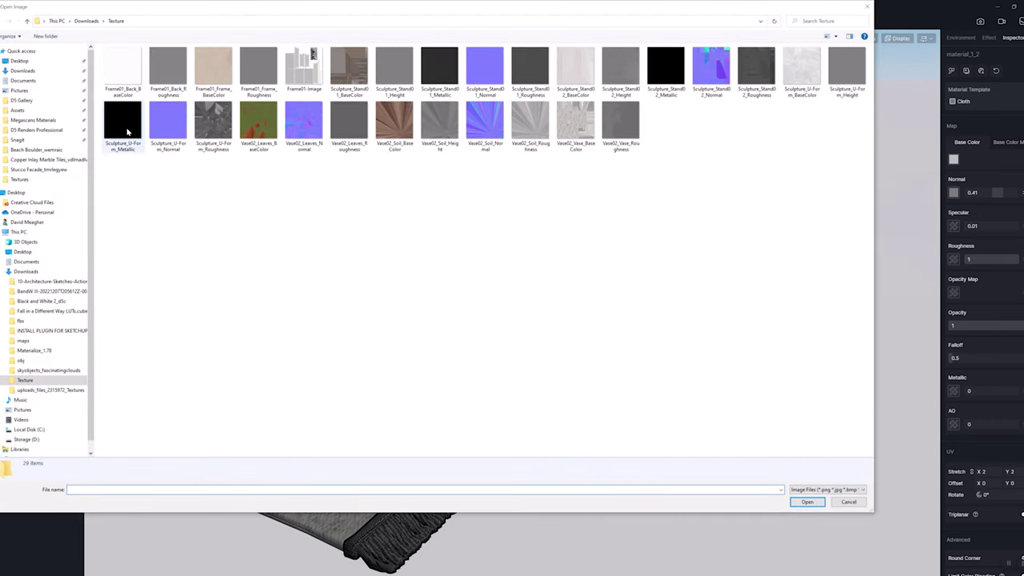
left_click(127, 132)
double_click(126, 132)
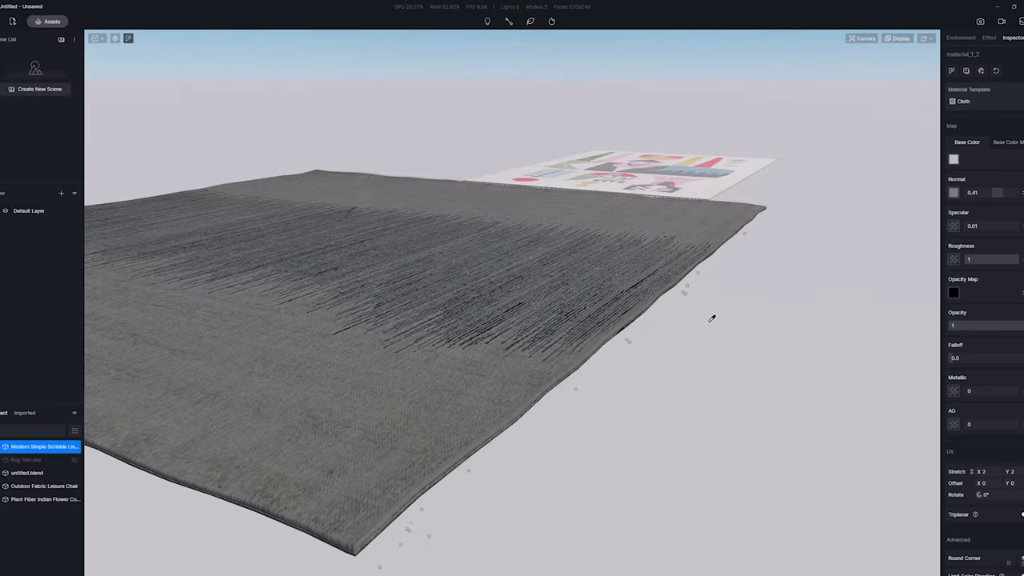
scroll(614, 318, "up", 3)
scroll(850, 324, "down", 3)
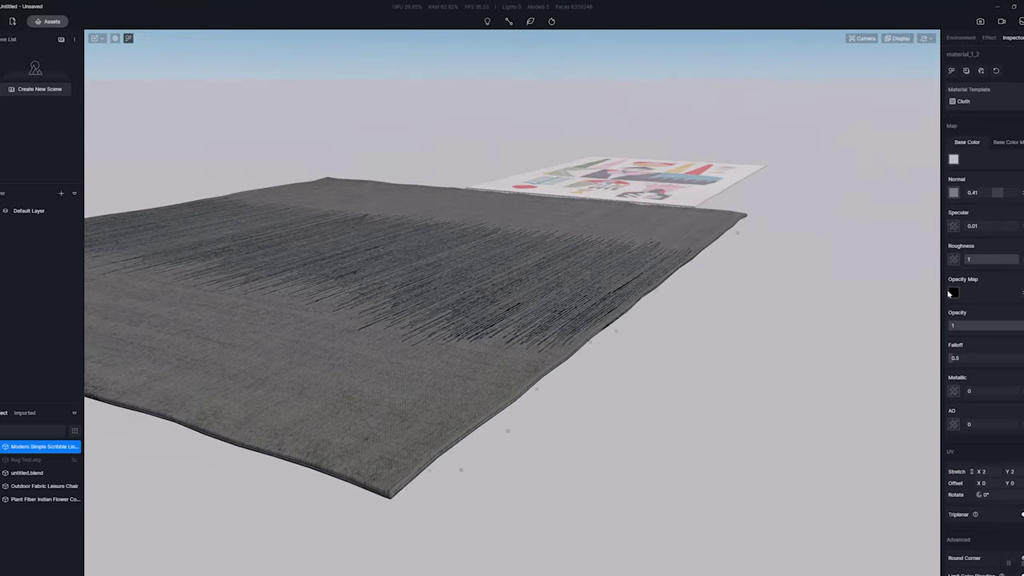
right_click_drag(763, 353, 770, 308)
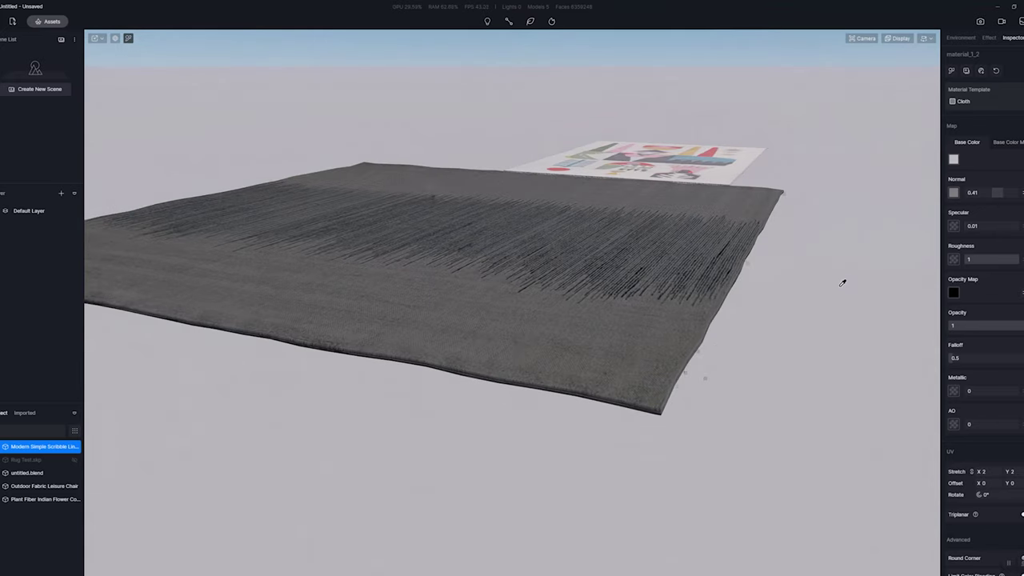
- Try Sculpture_Stand01_Metallic as the fringe's opacity map, expand the map's settings and inspect the rug's edge
left_click(953, 294)
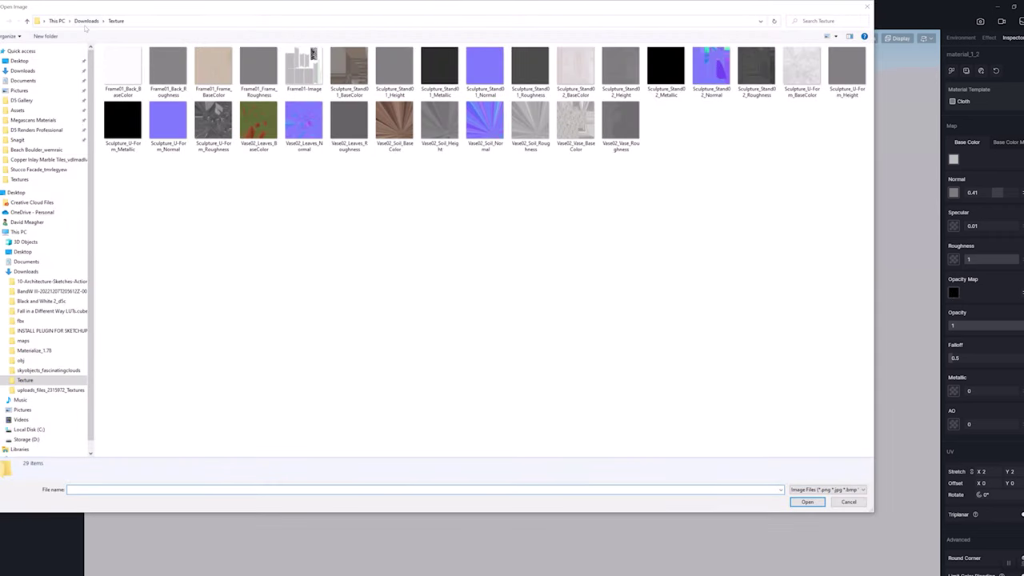
double_click(439, 70)
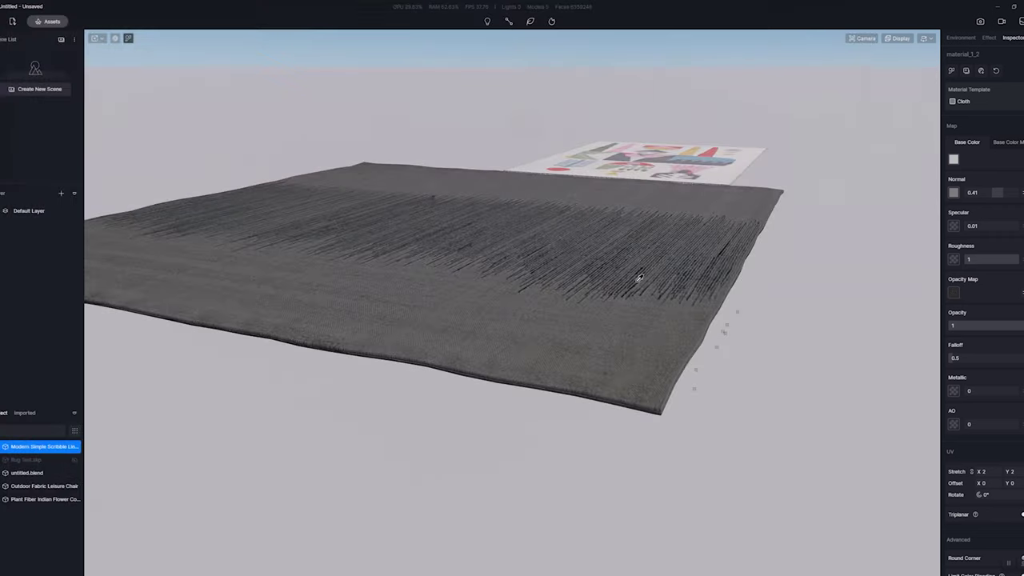
left_click(1022, 296)
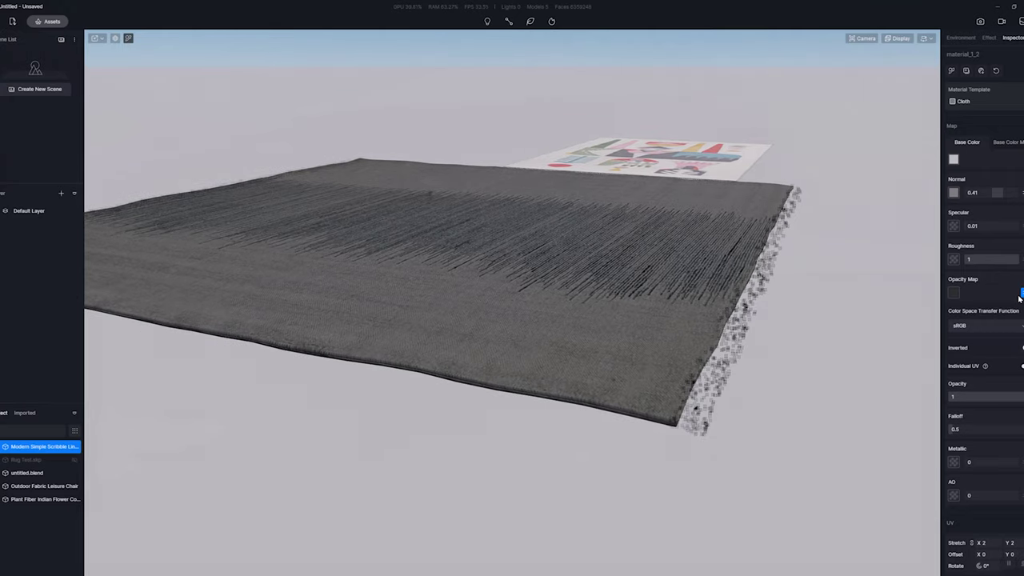
key("d")
scroll(688, 375, "up", 3)
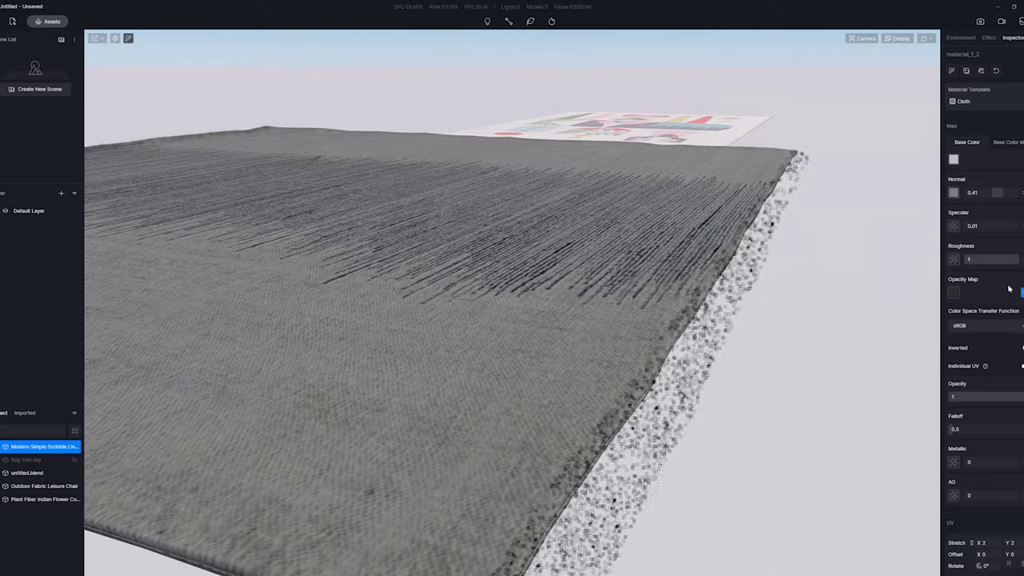
left_click(513, 306)
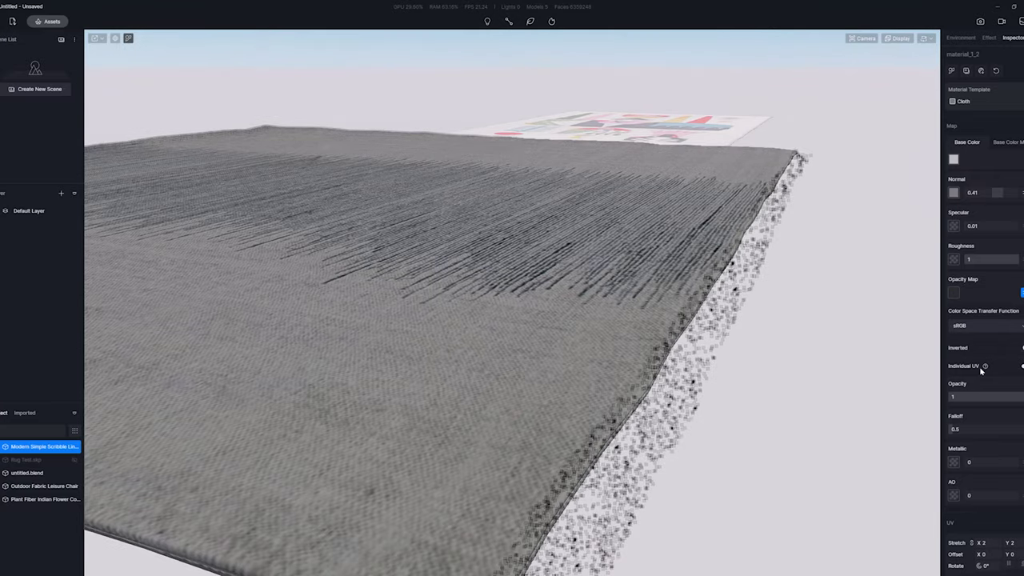
- Replace the fringe's opacity map with Sculpture_Stand02_Metallic and inspect the rug's edge from several angles
left_click(952, 292)
double_click(663, 70)
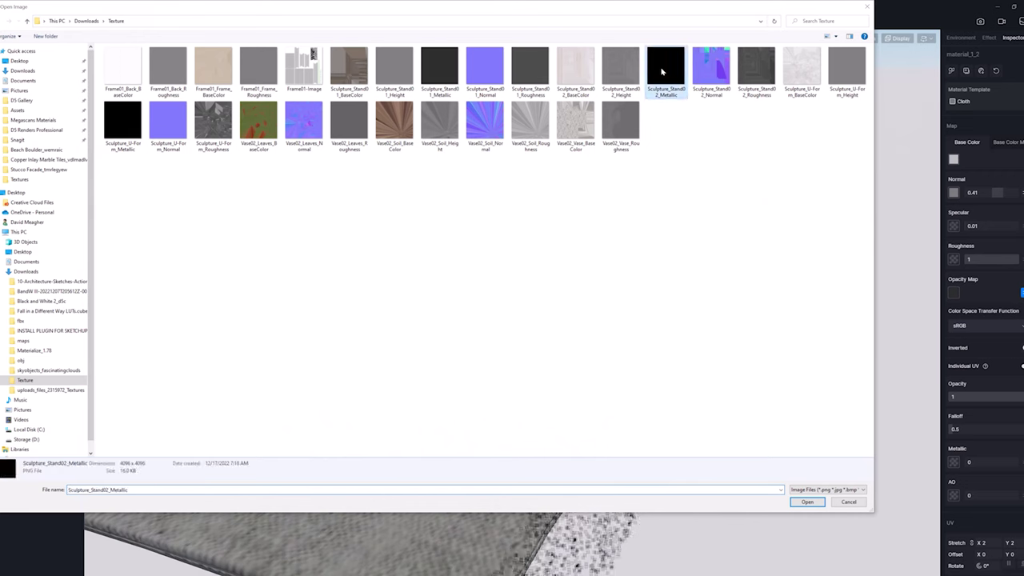
key("s")
right_click_drag(776, 296, 653, 197)
key("q")
scroll(745, 327, "up", 2)
right_click_drag(764, 382, 878, 348)
scroll(720, 372, "up", 1)
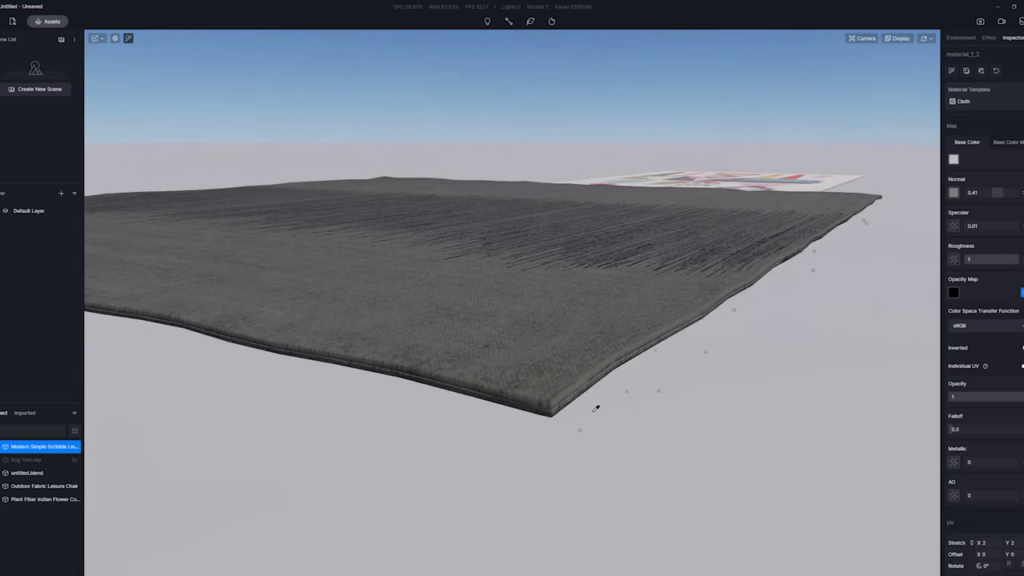
- Set the opacity map's color space transfer function to Linear and try inverting the map
left_click(994, 328)
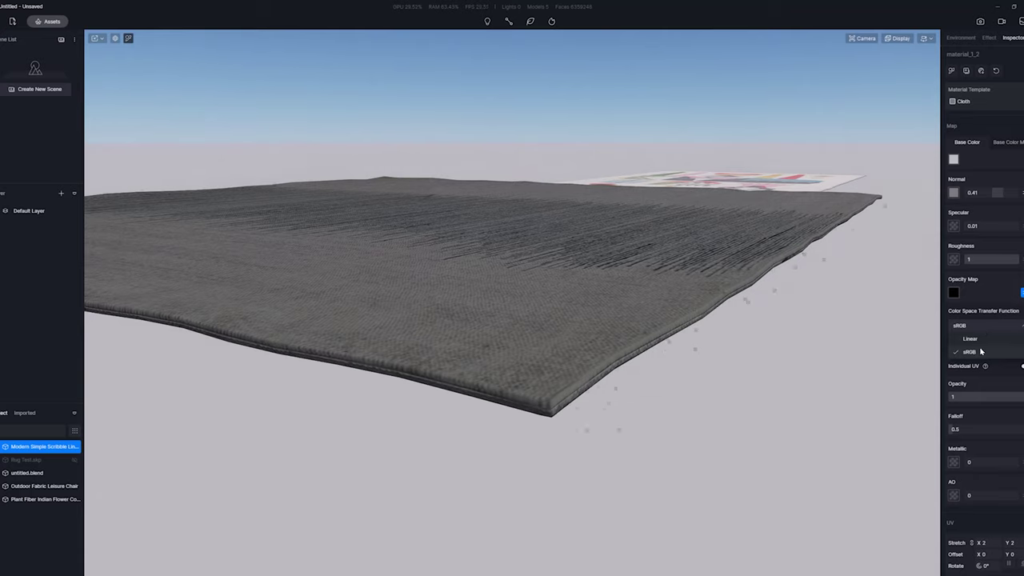
left_click(964, 350)
left_click(1021, 348)
left_click(1021, 348)
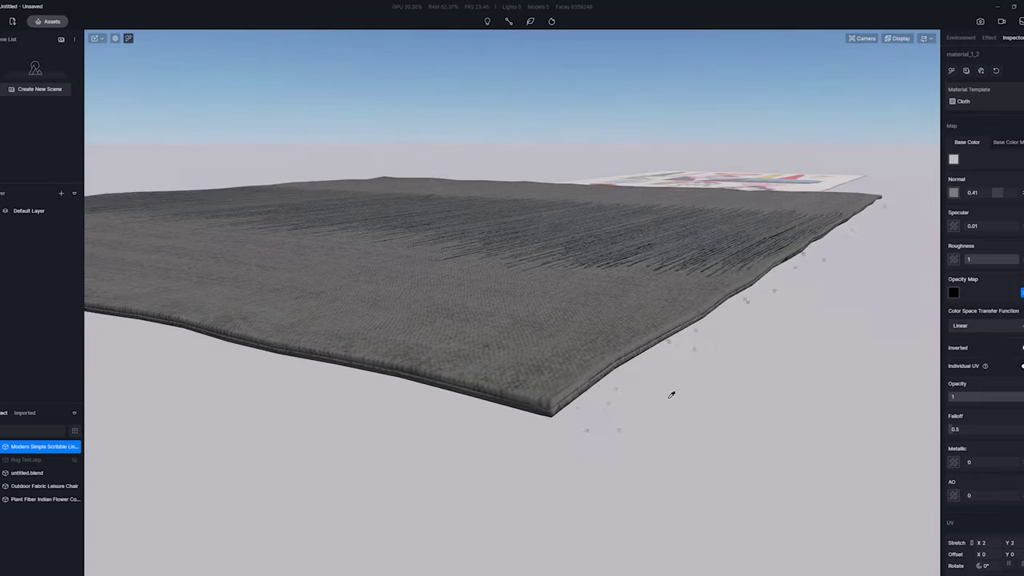
right_click_drag(693, 379, 613, 339)
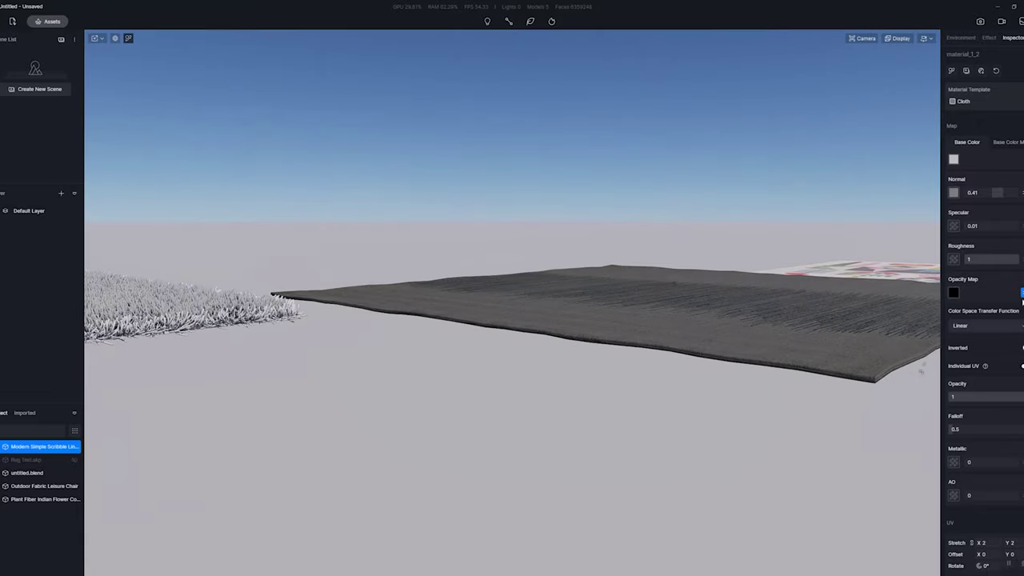
- Switch to Blender, move the iMeshh Shaggy Rug, sync the model to D5 Render and check how the two iMeshh rugs meet
right_click_drag(702, 393, 470, 407)
key("a")
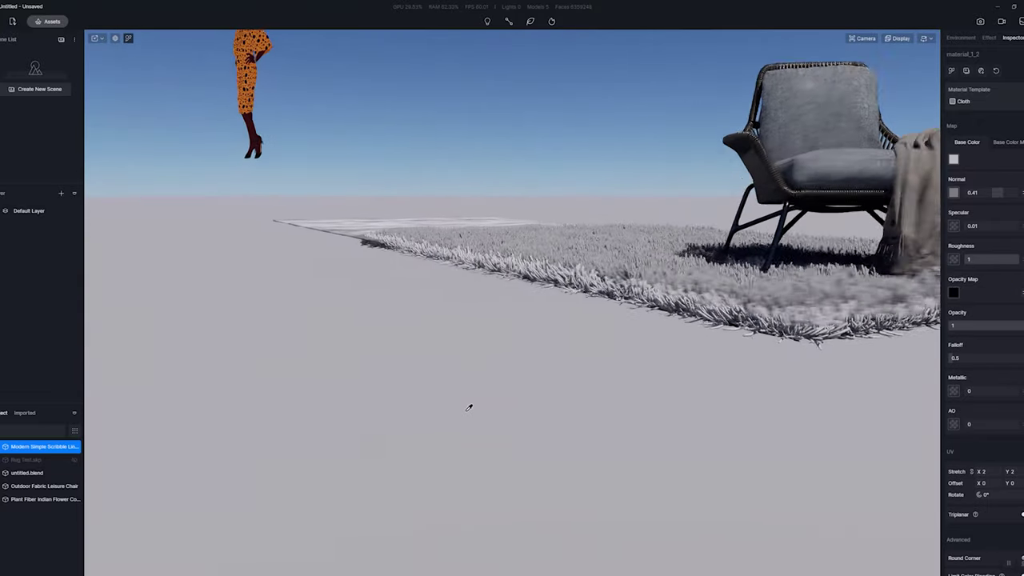
key("w")
right_click_drag(415, 363, 660, 416)
key("s")
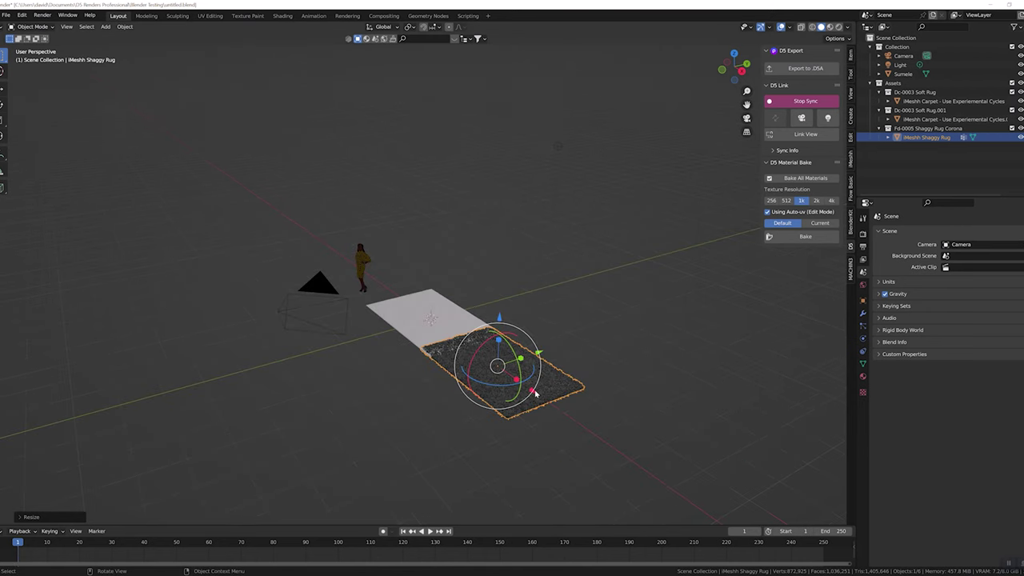
left_click_drag(503, 365, 595, 434)
left_click(775, 119)
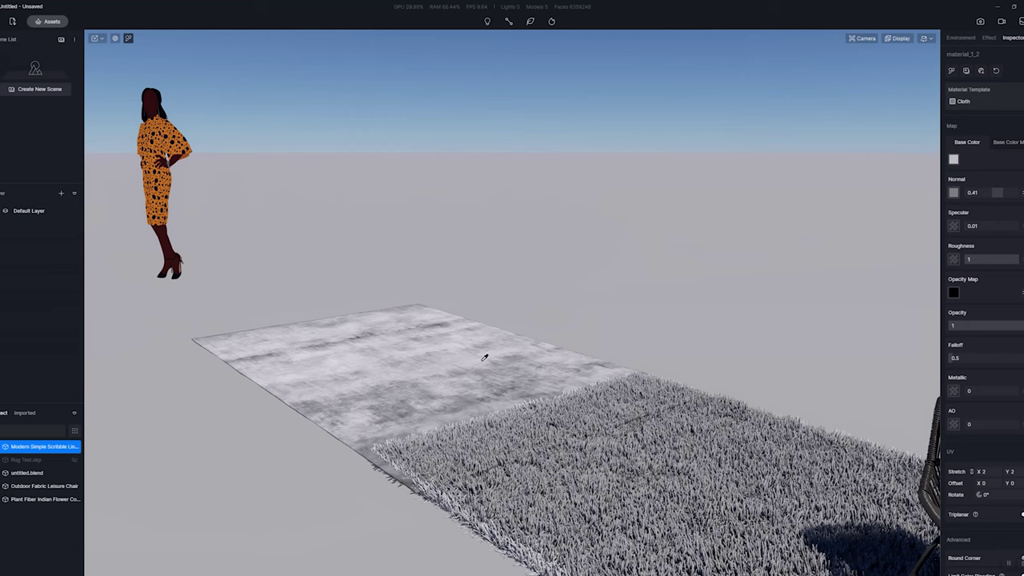
scroll(484, 357, "up", 3)
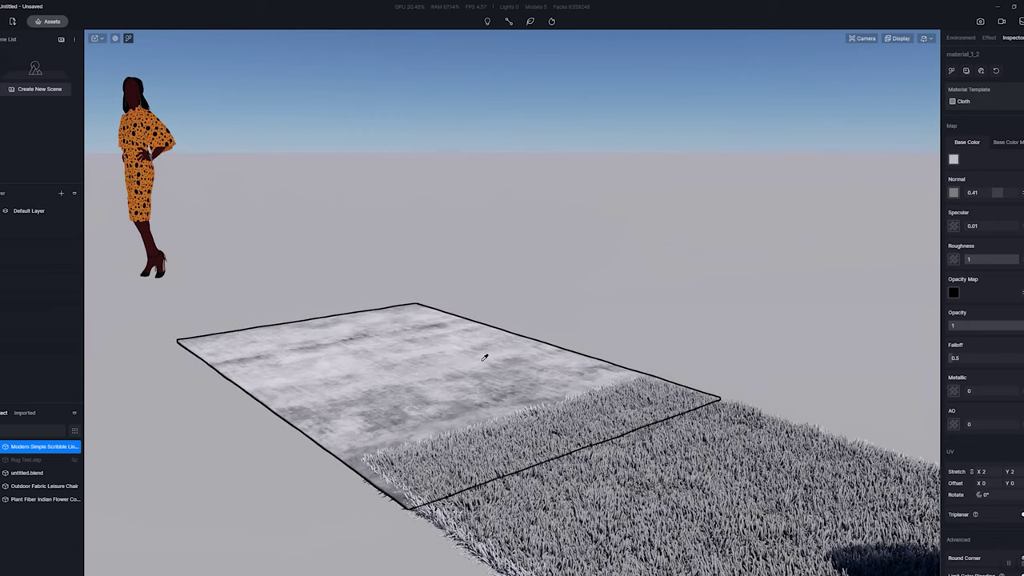
left_click(650, 434)
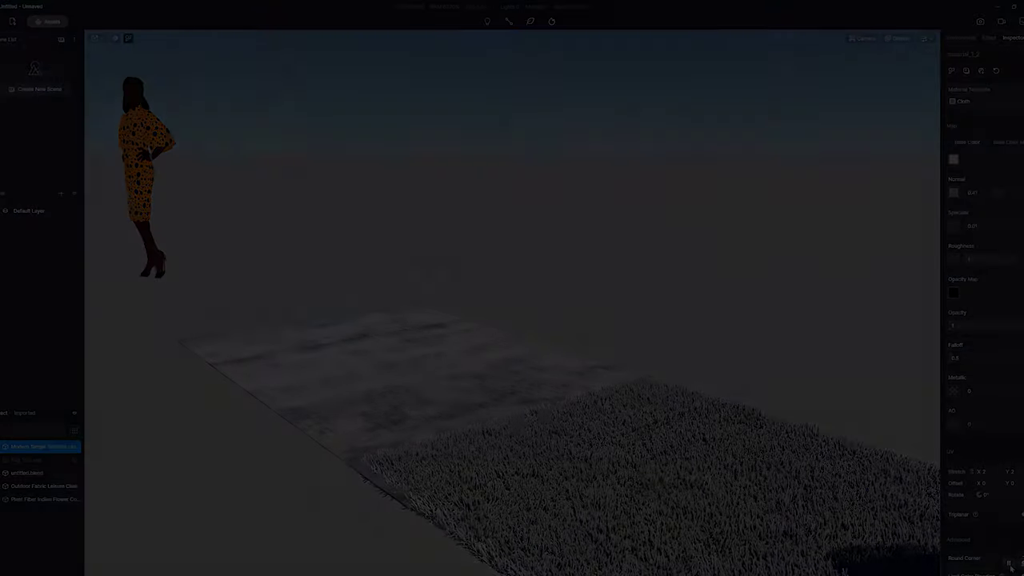
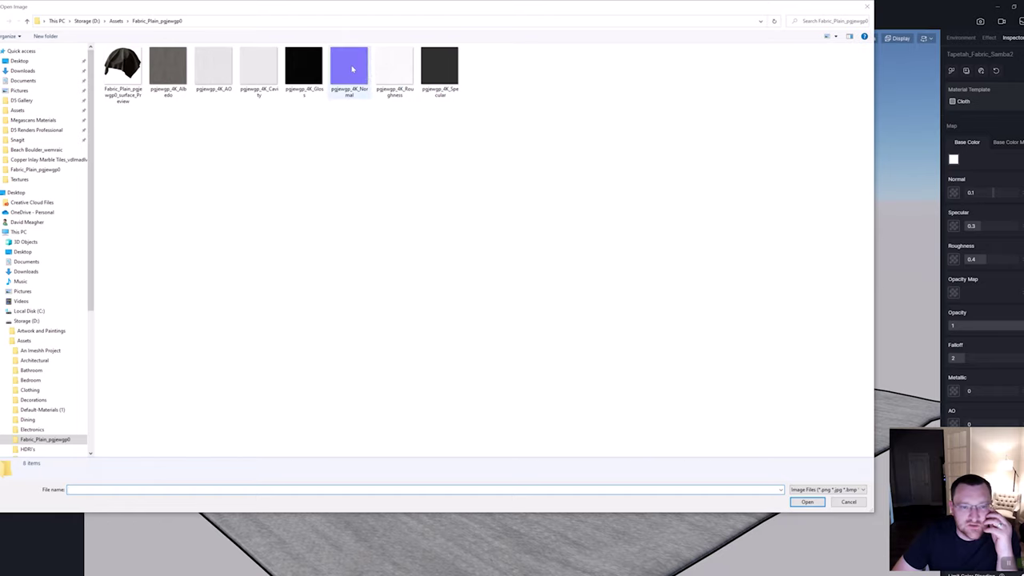
- Load pgjewgp_4K_Normal as the Rug Test fabric's normal map and set its strength to 1
double_click(352, 65)
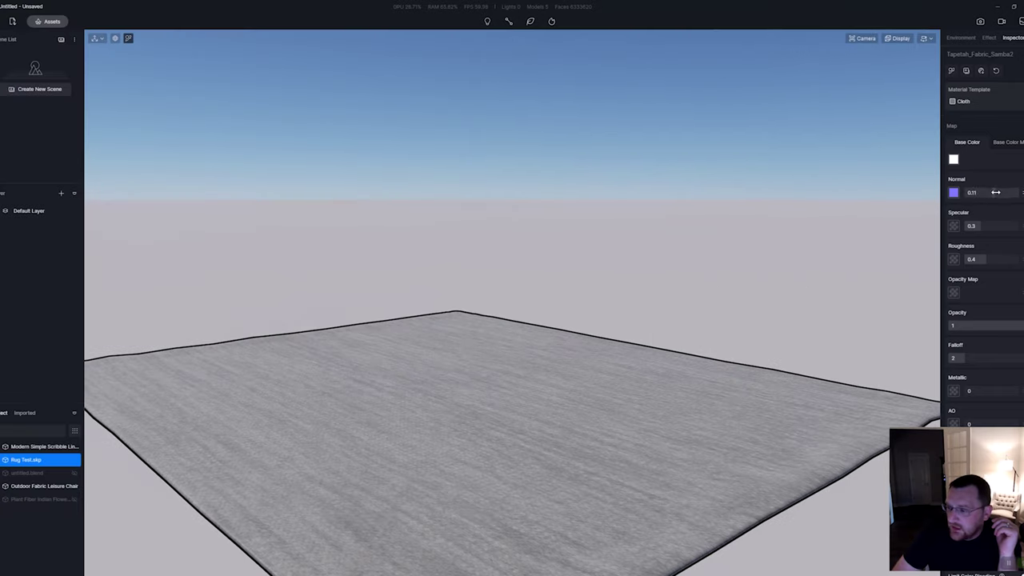
left_click_drag(994, 192, 1021, 192)
scroll(469, 459, "up", 4)
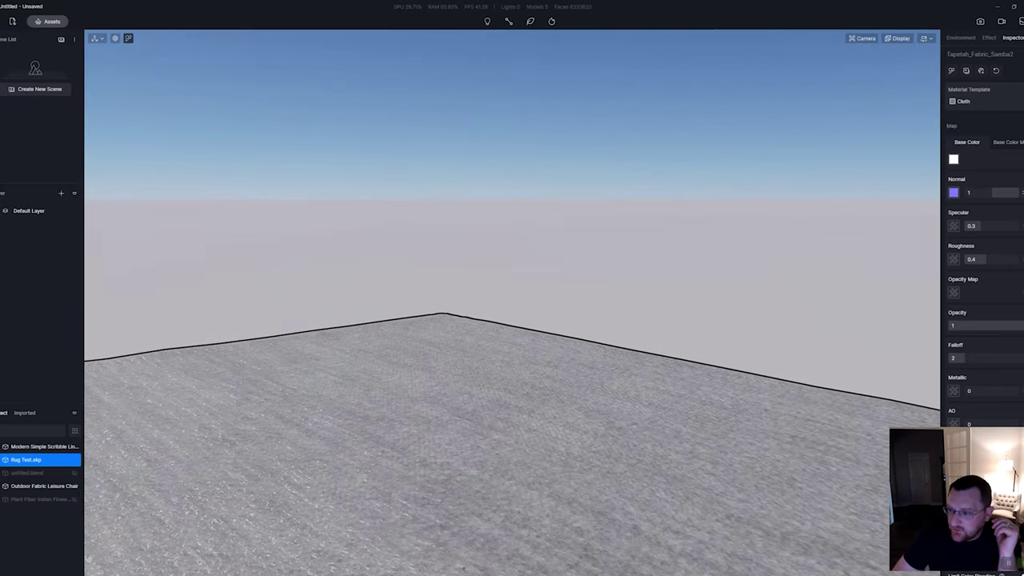
- Expand the normal map's settings and keep Linear as its color space transfer function
left_click(1023, 193)
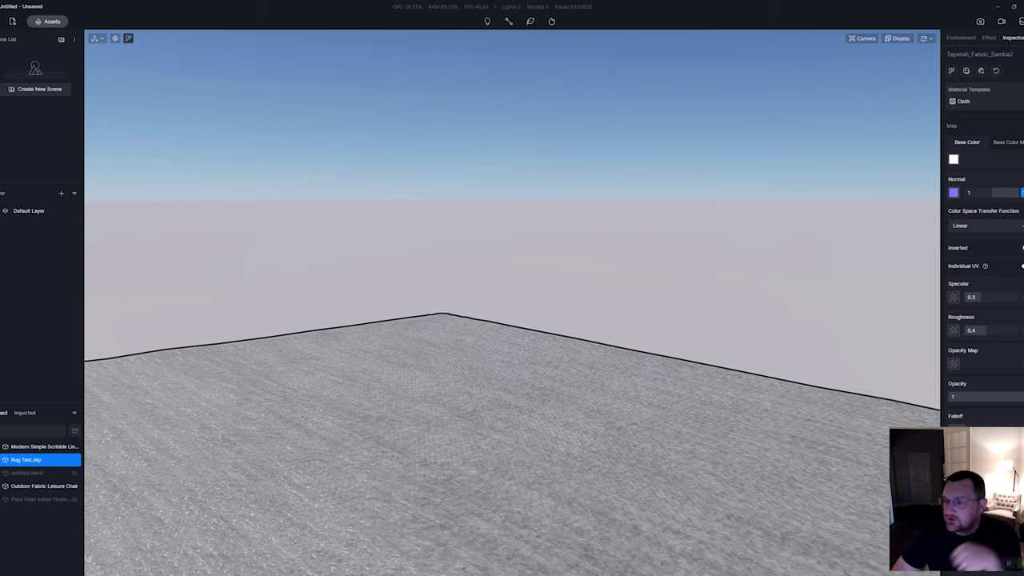
left_click(1001, 228)
left_click(981, 240)
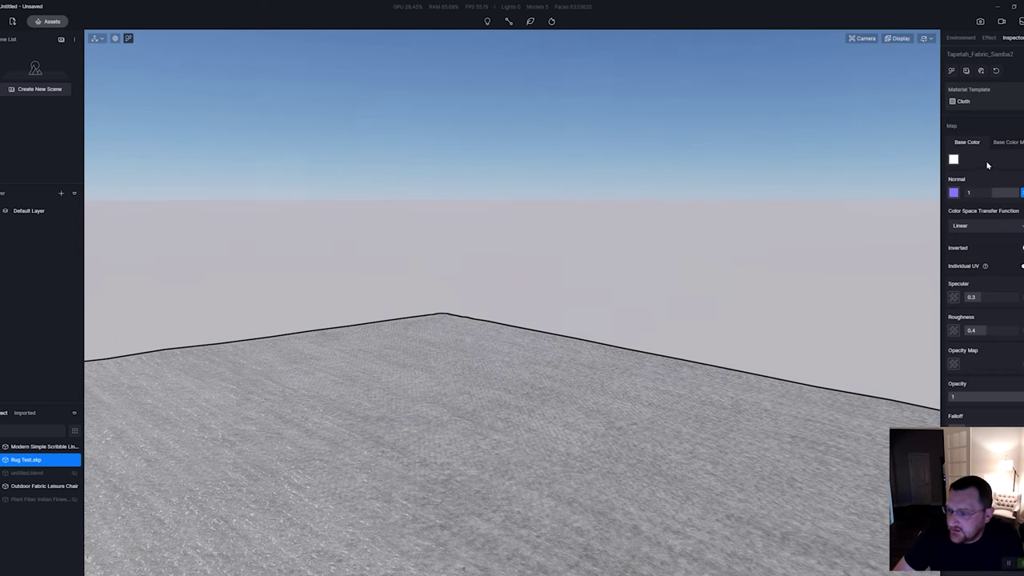
scroll(954, 292, "down", 3)
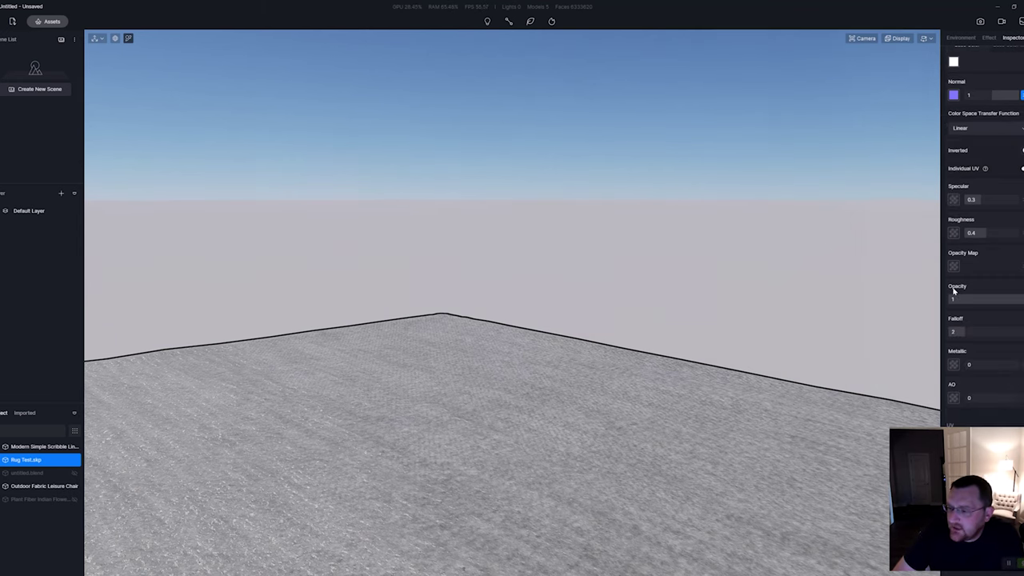
left_click(986, 128)
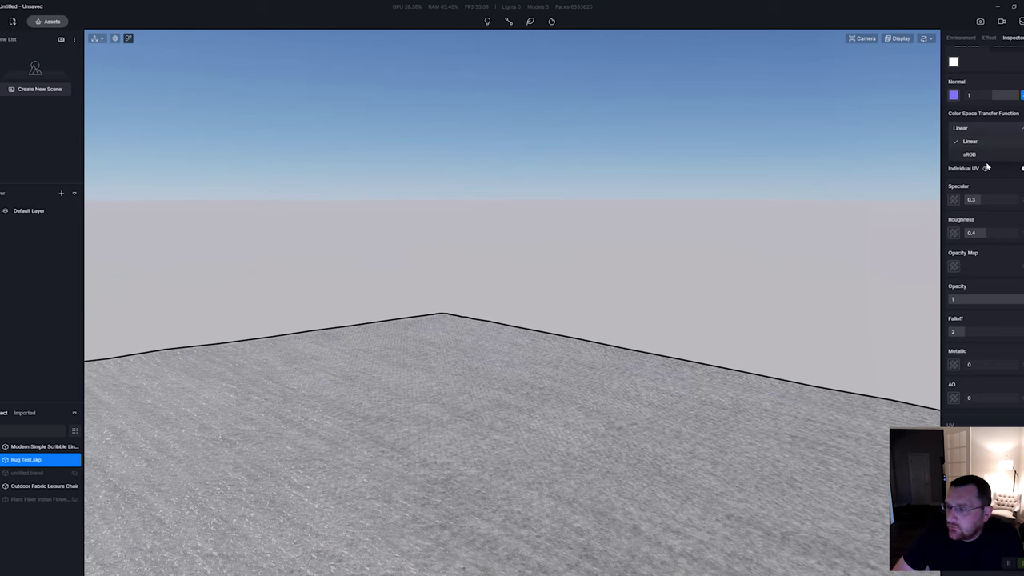
left_click(980, 173)
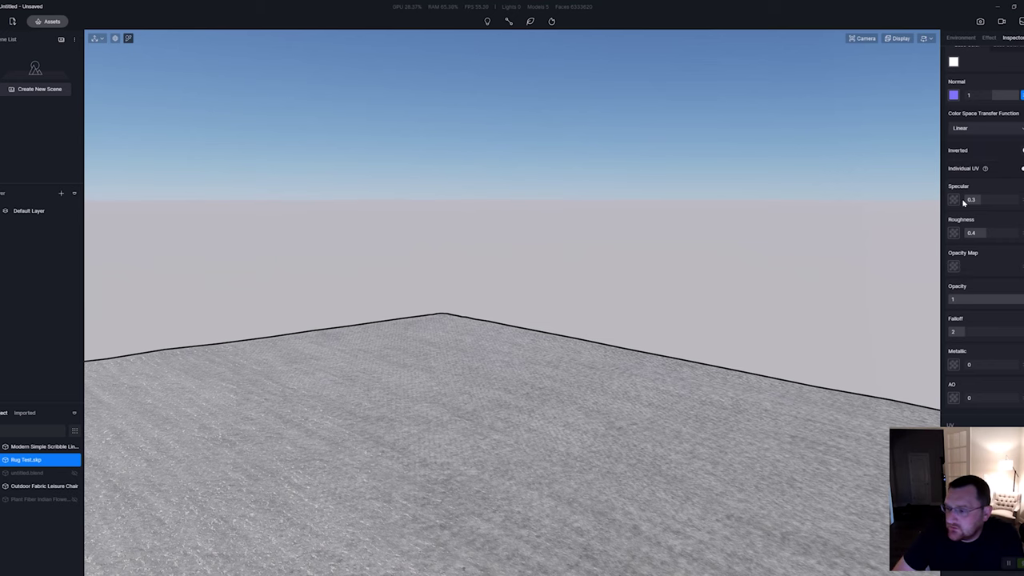
- Load pgjewgp_4K_Roughness as the Rug Test fabric's roughness map
left_click(953, 232)
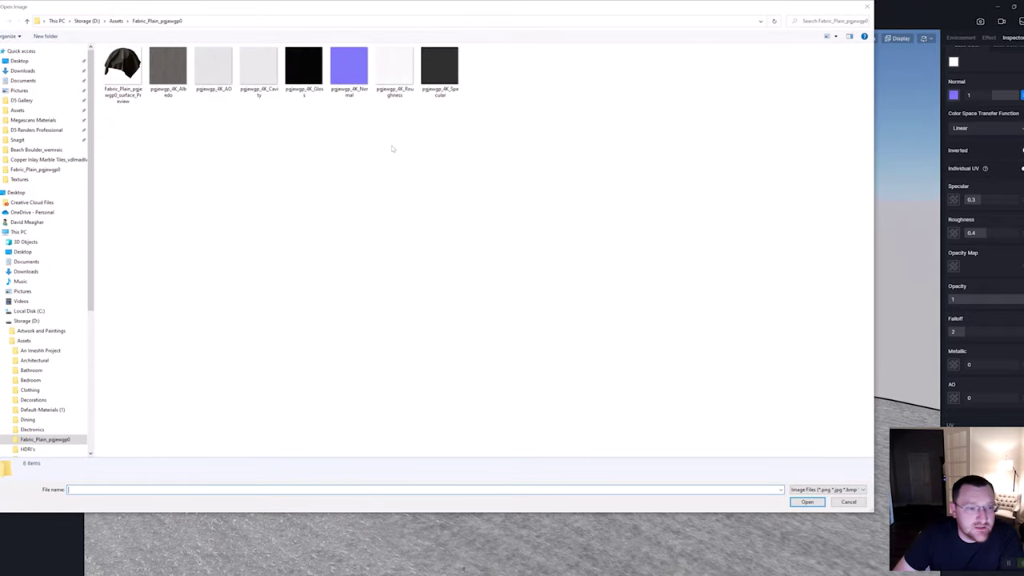
double_click(394, 67)
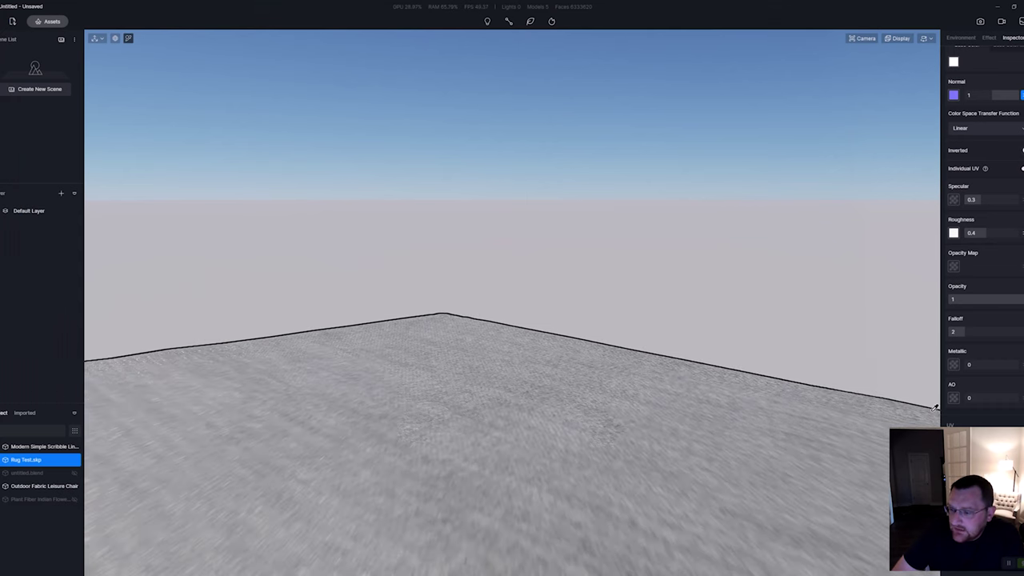
scroll(985, 189, "up", 3)
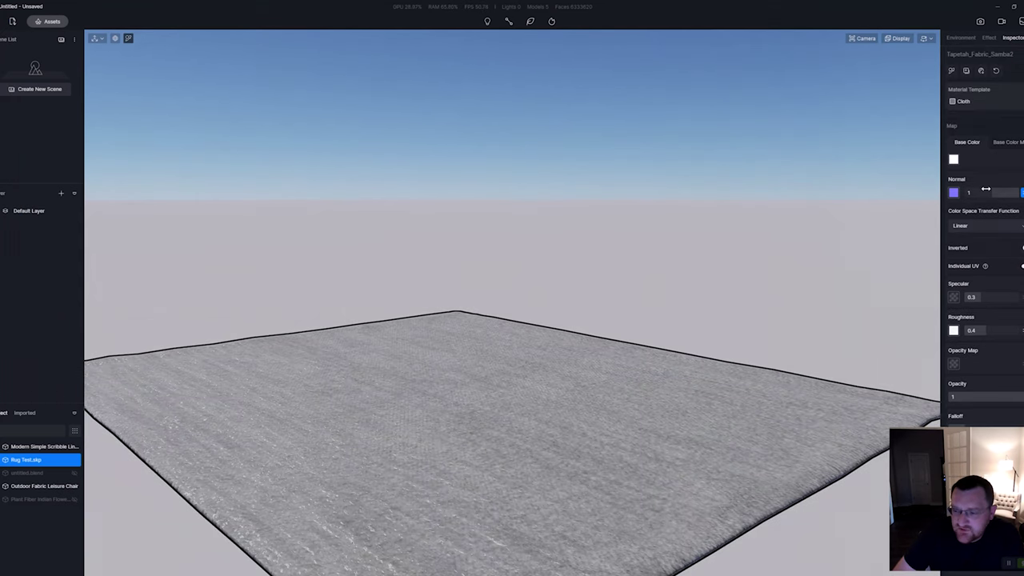
- Change the Rug Test fabric's material template to Displacement and inspect the surface up close
left_click(963, 100)
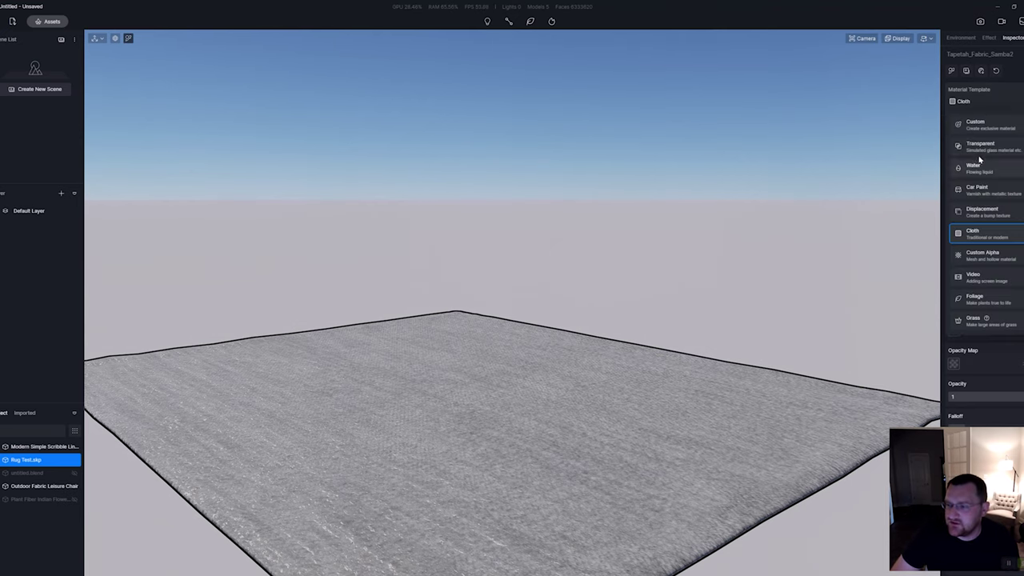
left_click(981, 212)
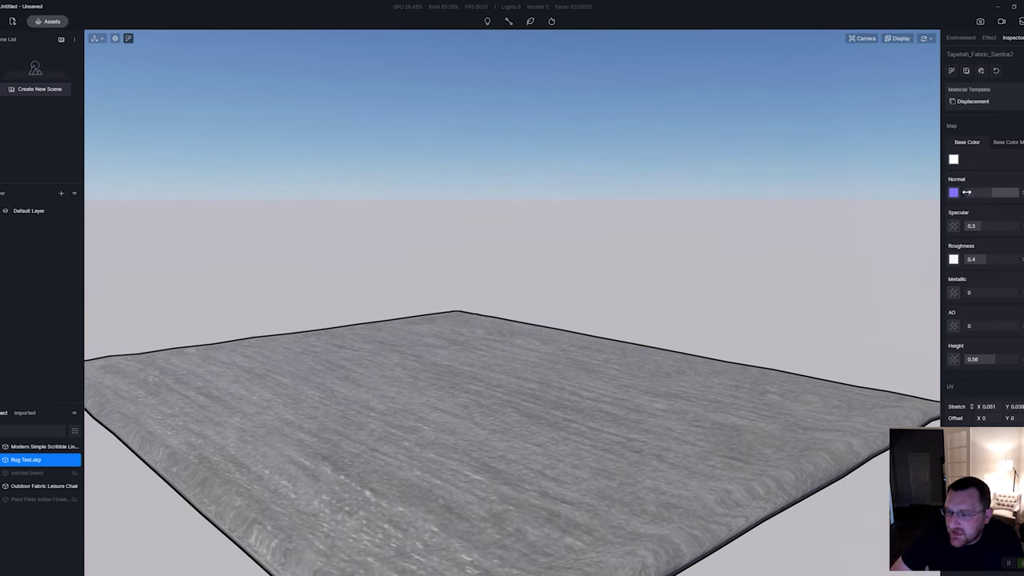
scroll(447, 480, "up", 5)
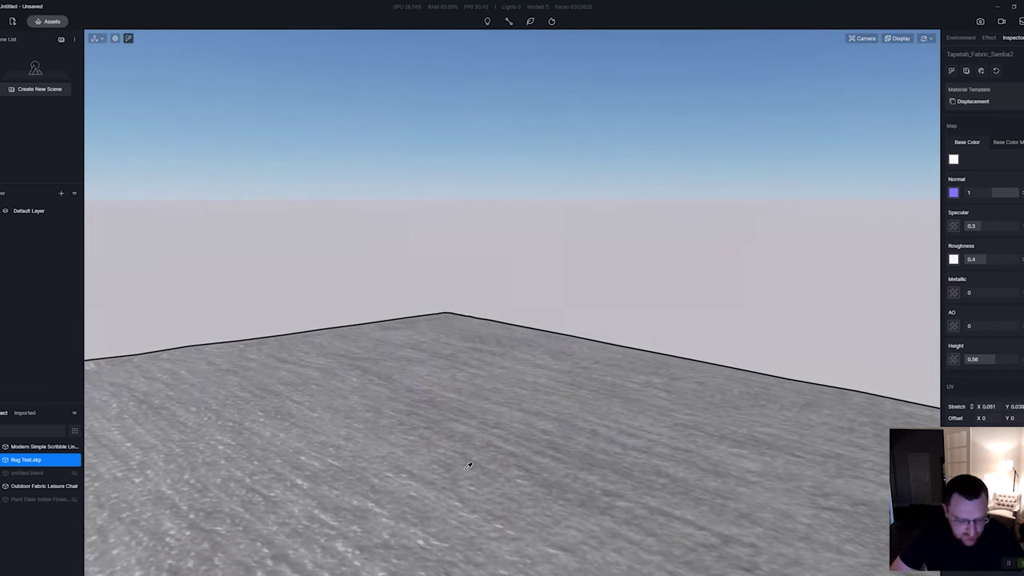
scroll(489, 453, "down", 3)
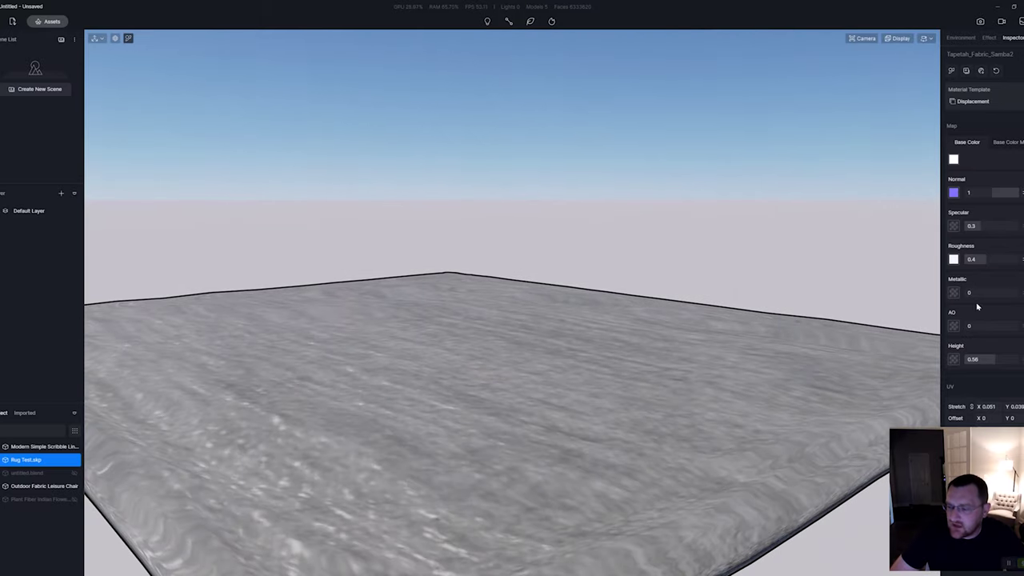
- Load pgjewgp_4K_AO as the Rug Test fabric's height map
left_click(954, 358)
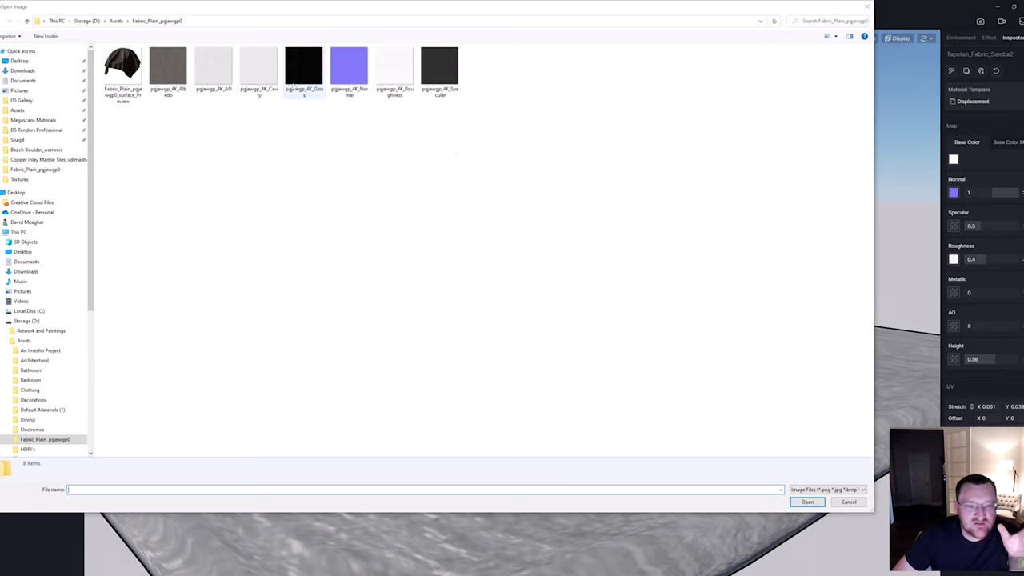
left_click(216, 77)
double_click(217, 77)
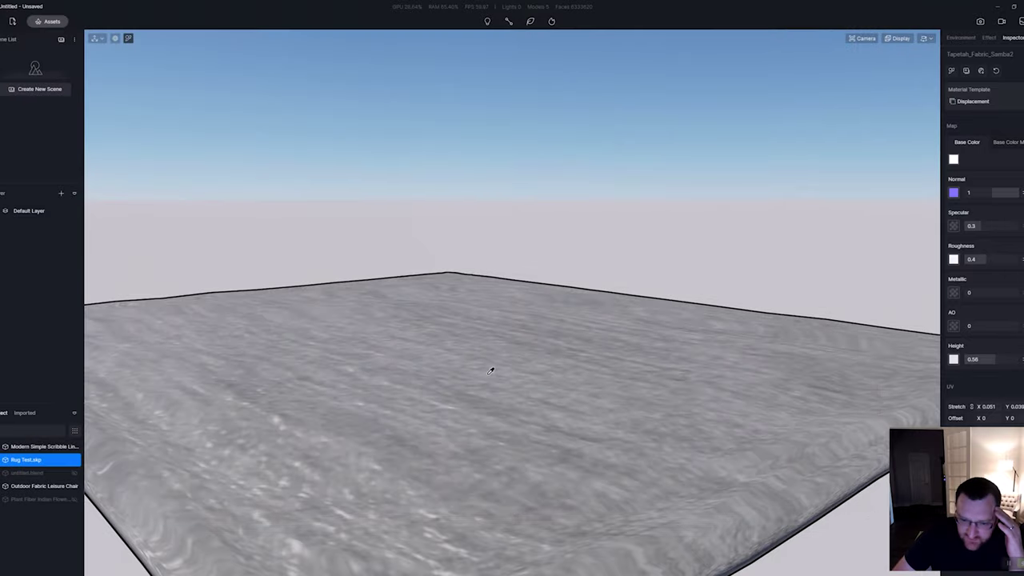
- Examine the displaced rug surface and its edges from close up and from farther away
scroll(488, 371, "up", 2)
right_click_drag(487, 374, 389, 393)
scroll(389, 393, "up", 4)
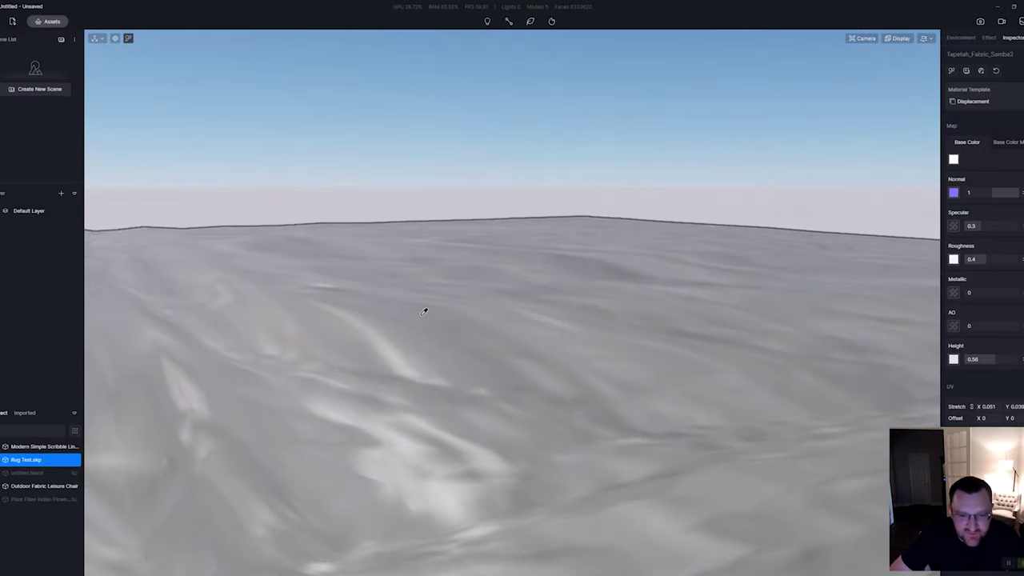
scroll(517, 295, "down", 4)
right_click_drag(517, 295, 565, 303)
middle_click_drag(565, 304, 573, 307)
scroll(580, 313, "up", 3)
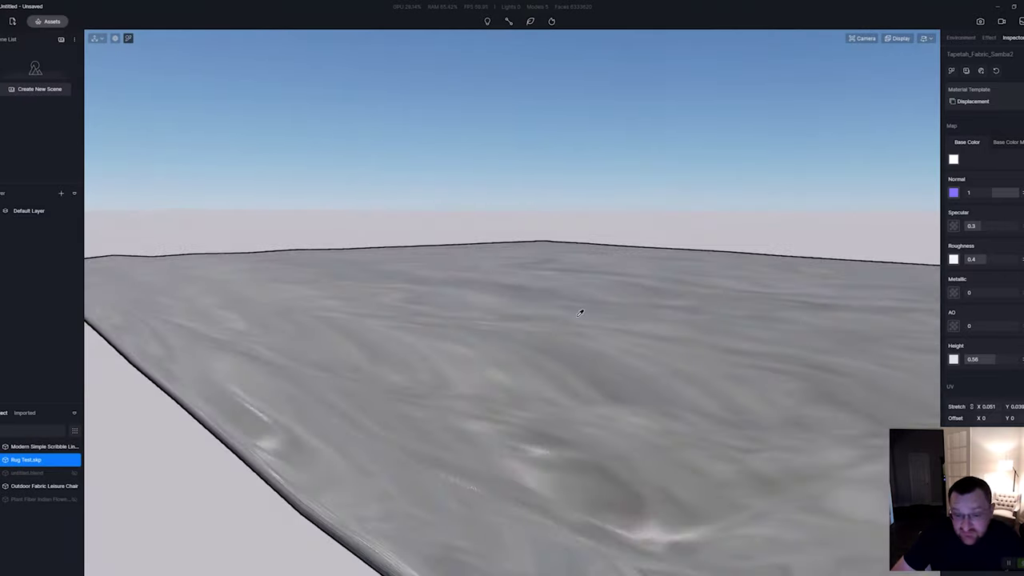
scroll(585, 312, "down", 4)
scroll(768, 366, "up", 4)
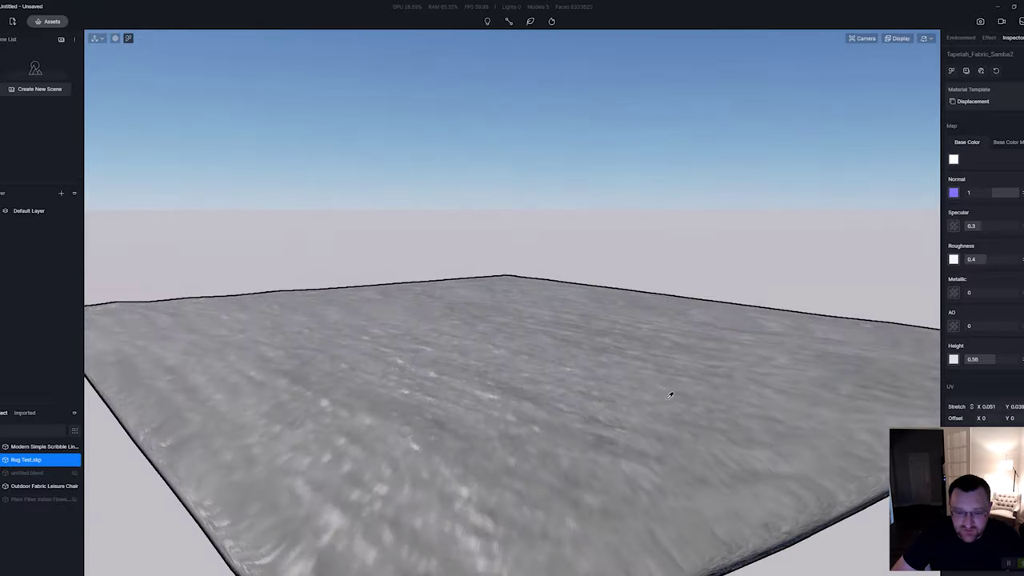
scroll(670, 395, "down", 5)
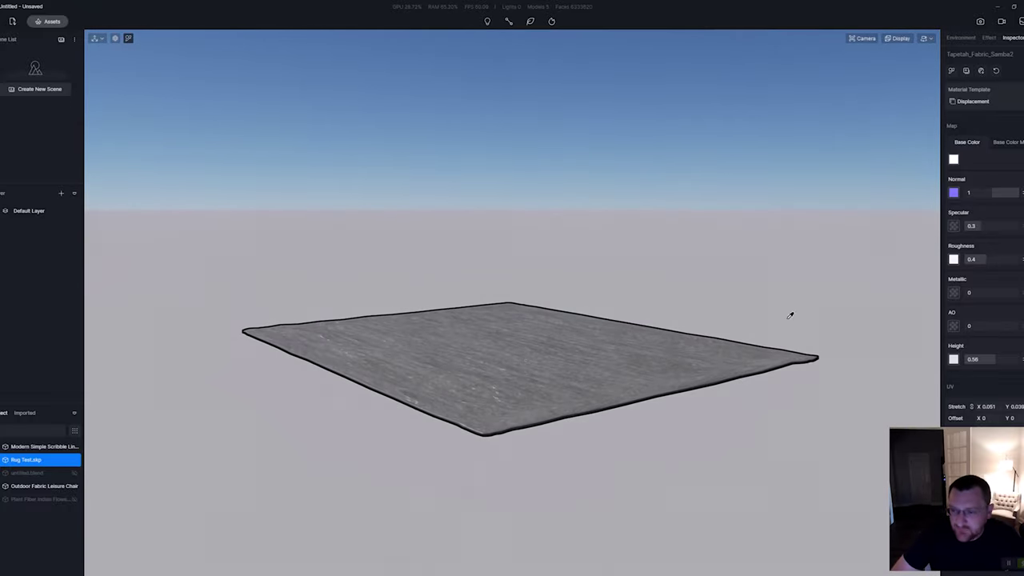
- Set the sky light's time of day to 04:32 PM
scroll(791, 315, "up", 1)
left_click(964, 39)
mouse_move(1016, 115)
left_mouse_down()
mouse_move(940, 112)
mouse_move(944, 129)
mouse_move(968, 100)
mouse_move(986, 113)
mouse_move(1010, 102)
mouse_move(1010, 129)
left_mouse_up()
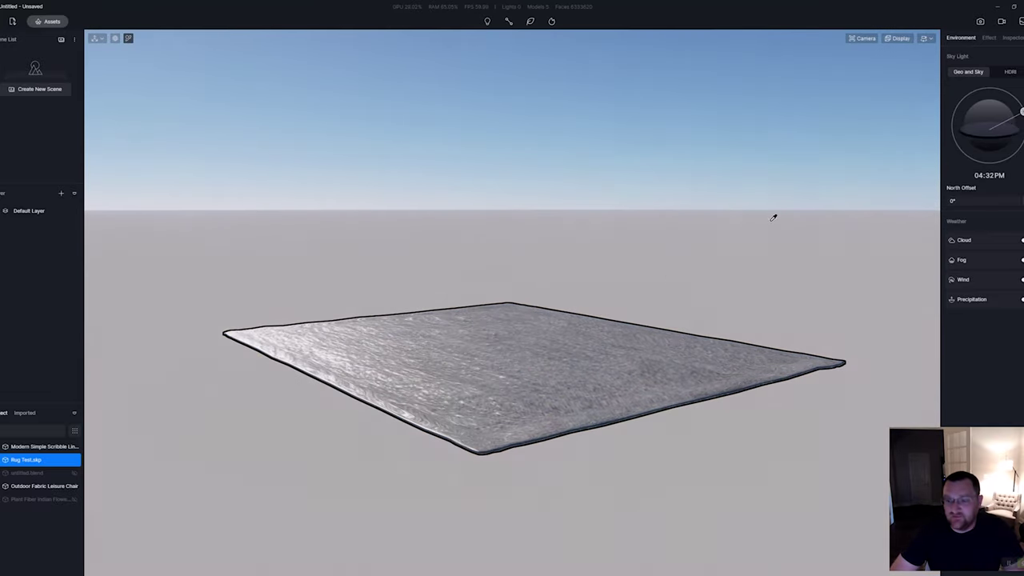
- Select the rug's fabric material, raise its height value to 1, and check the effect on the surface and edges
scroll(672, 288, "up", 3)
left_click(572, 362)
scroll(572, 363, "up", 3)
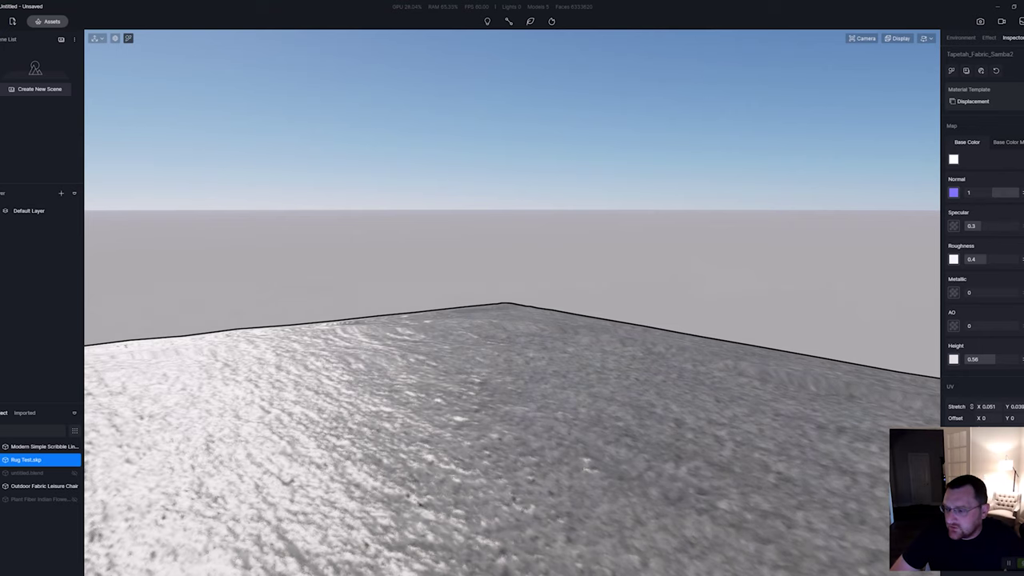
left_click_drag(989, 361, 1022, 360)
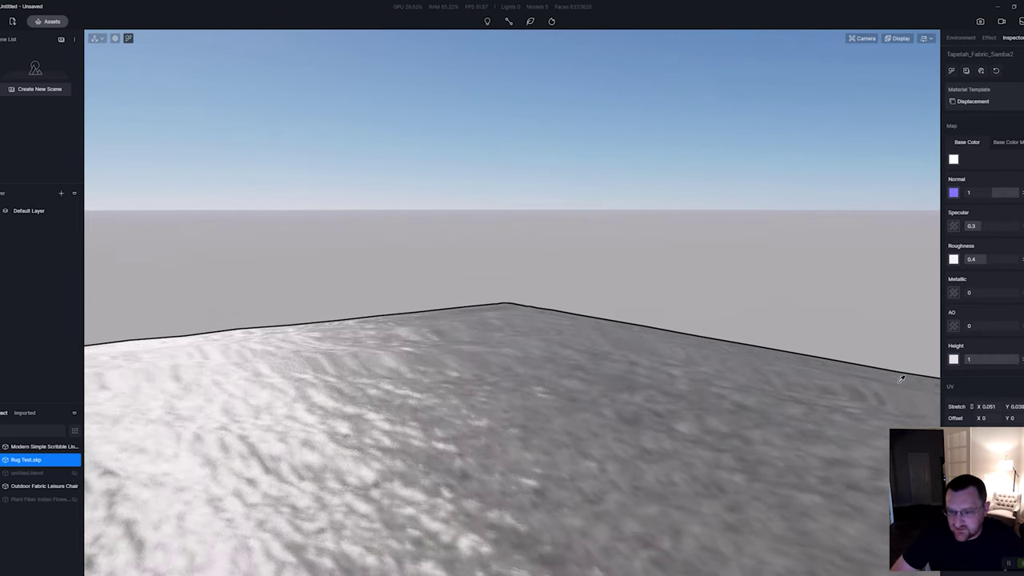
scroll(731, 369, "down", 3)
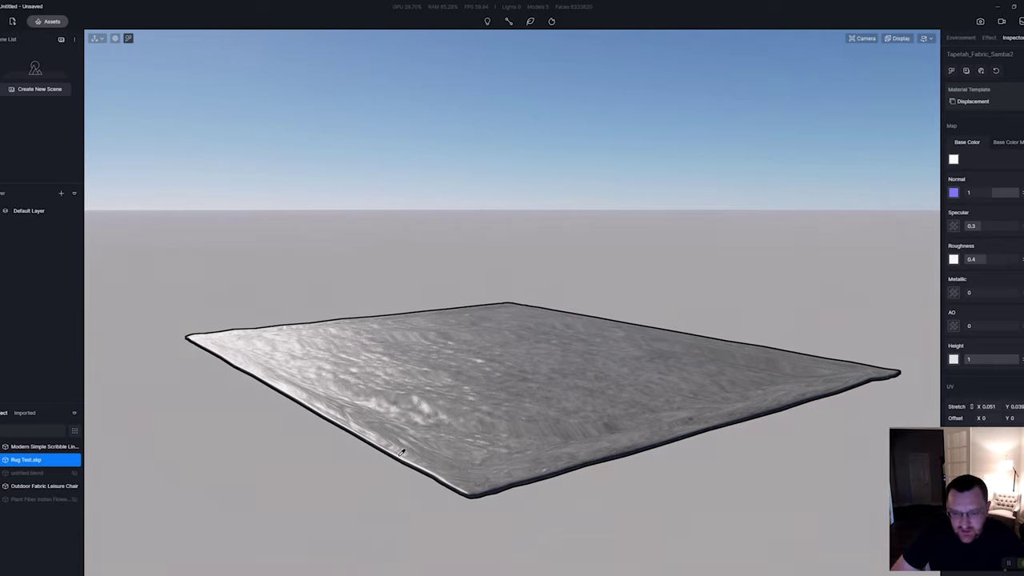
scroll(402, 452, "down", 2)
scroll(769, 381, "up", 6)
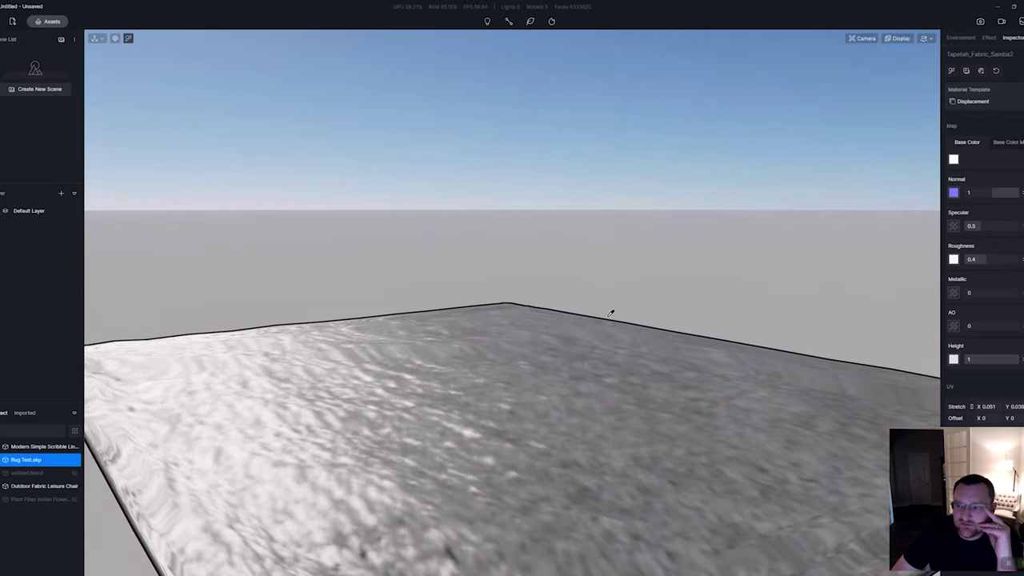
- Load the Rug TExture image from the Desktop as the fabric's base color map and inspect the pattern
left_click(1002, 144)
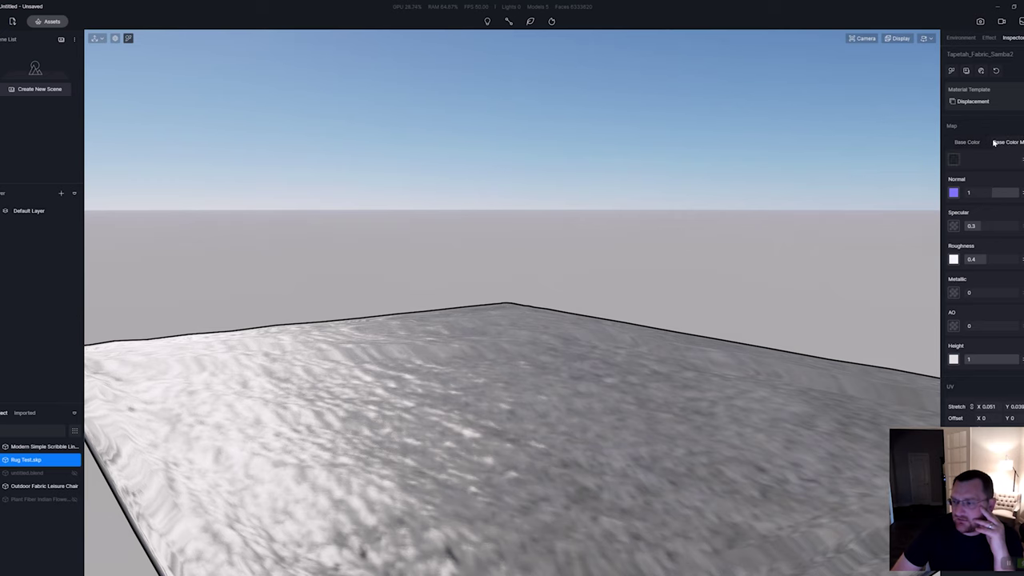
left_click(954, 159)
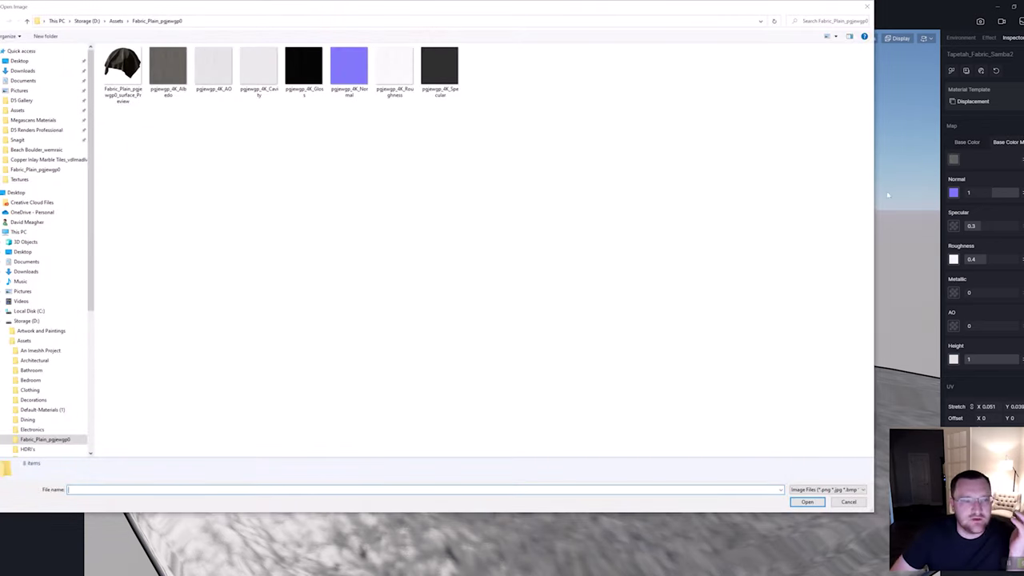
left_click(22, 251)
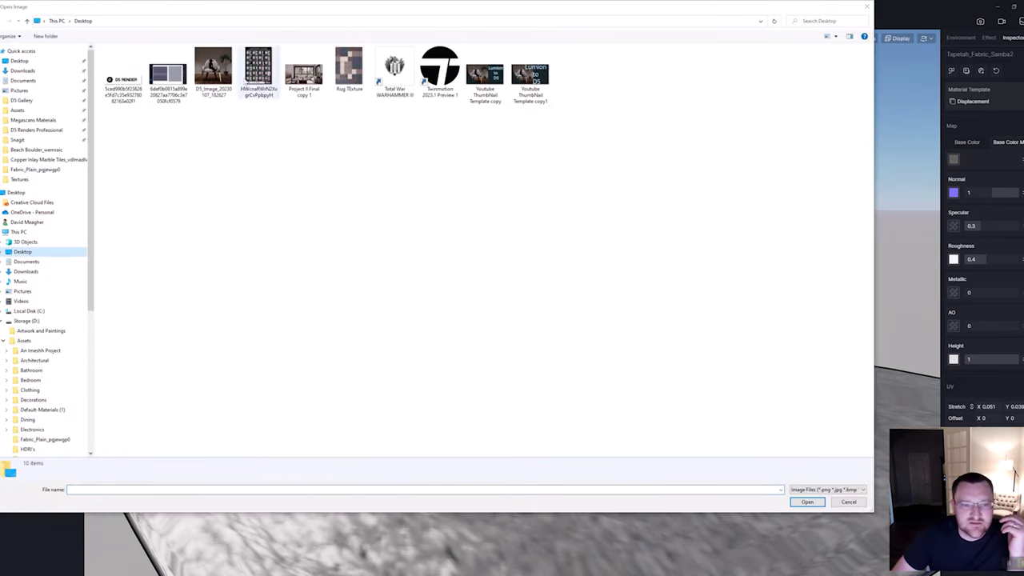
double_click(369, 70)
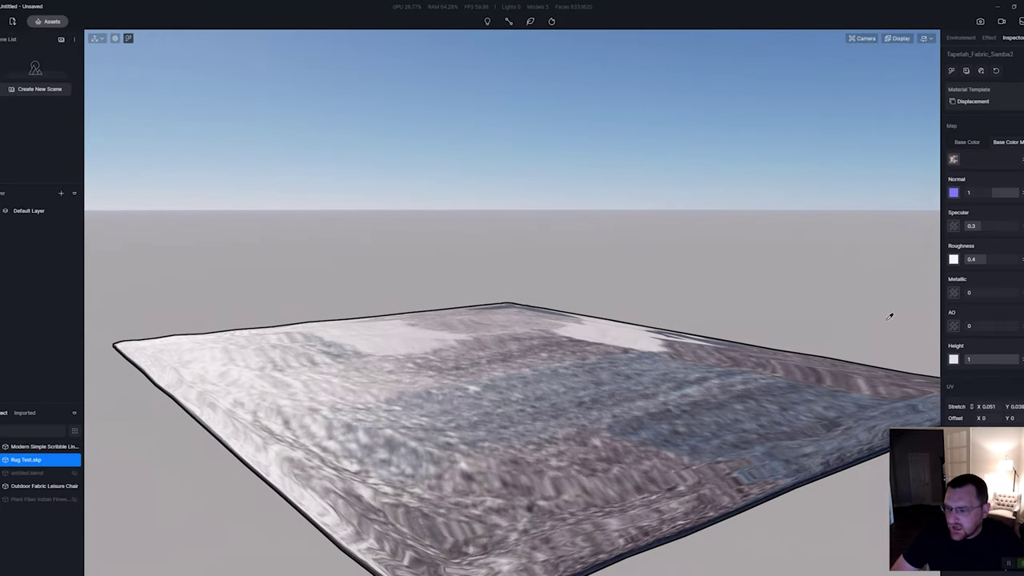
scroll(864, 402, "down", 4)
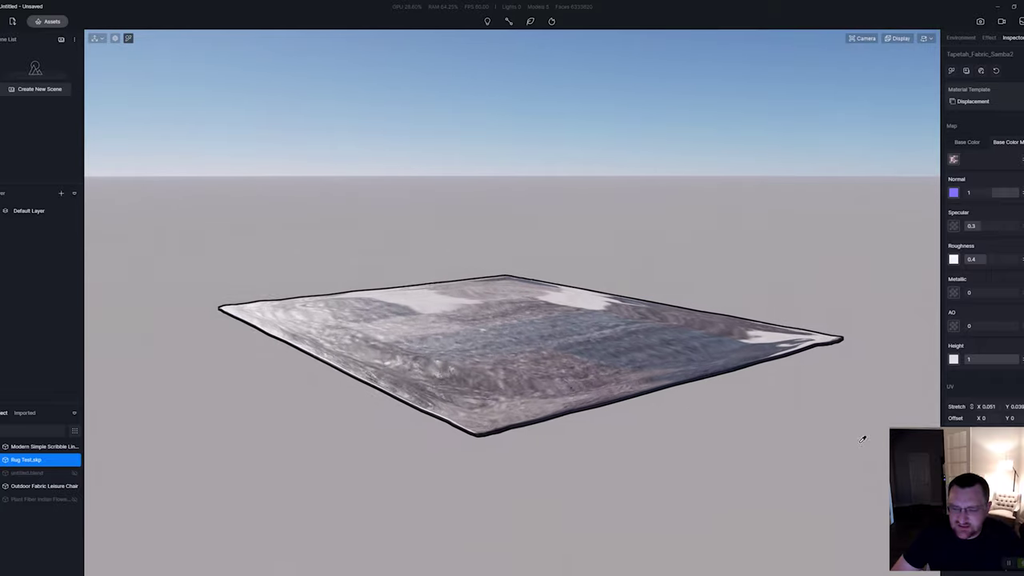
scroll(879, 380, "up", 2)
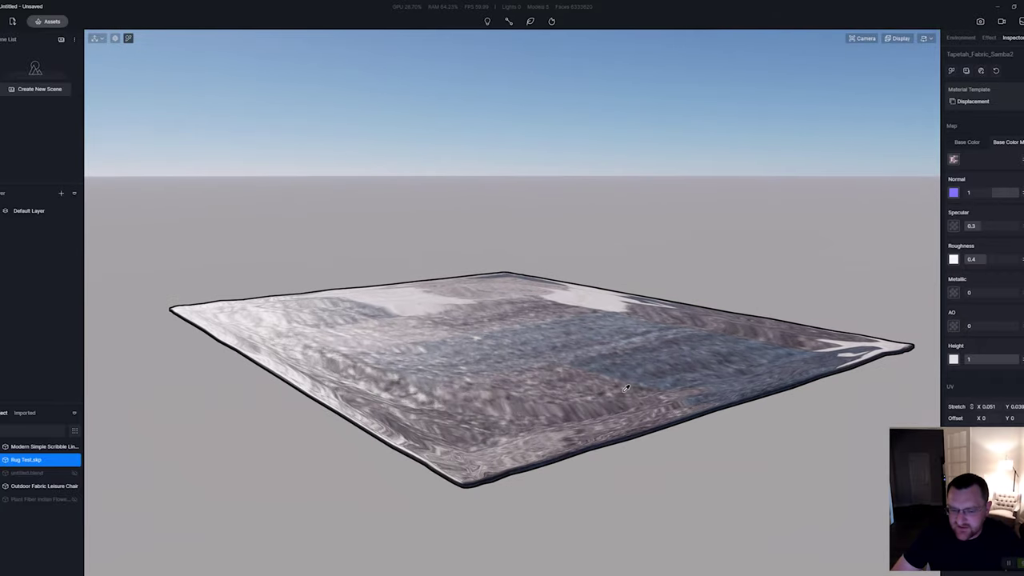
scroll(835, 382, "up", 3)
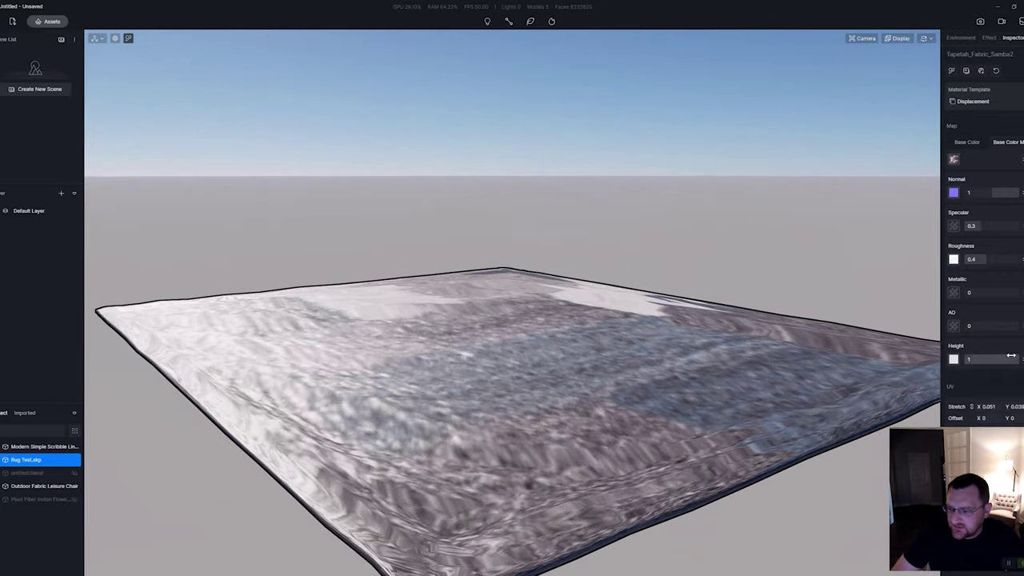
- Set the rug fabric's height to 0.06 and its roughness to 1
left_click_drag(1010, 360, 967, 362)
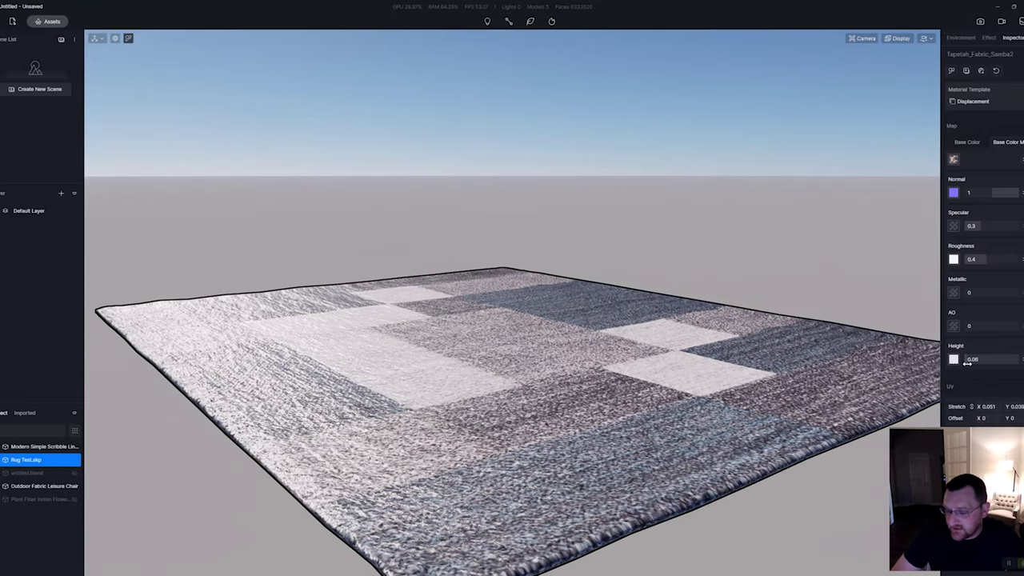
right_click_drag(737, 484, 653, 265)
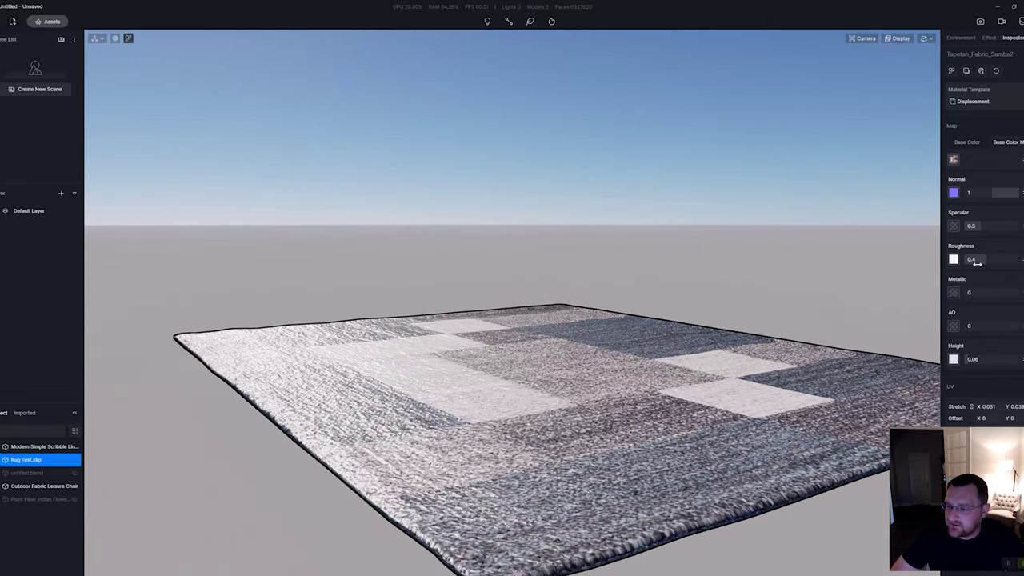
left_click_drag(982, 258, 1023, 266)
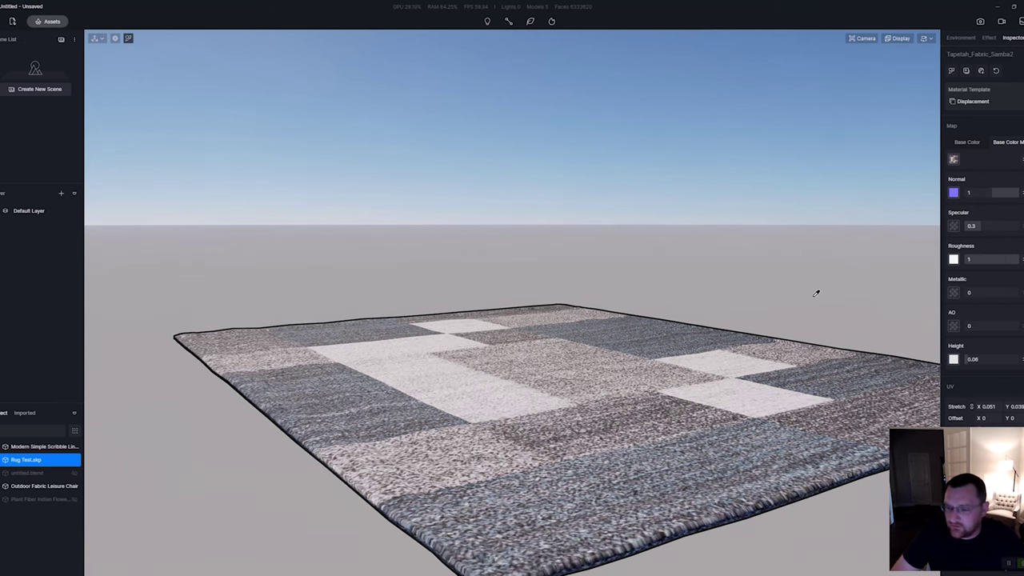
- Set the sky light's time of day to 06:08 PM for a low sun across the rug
scroll(816, 293, "down", 2)
scroll(816, 293, "up", 3)
left_click(964, 39)
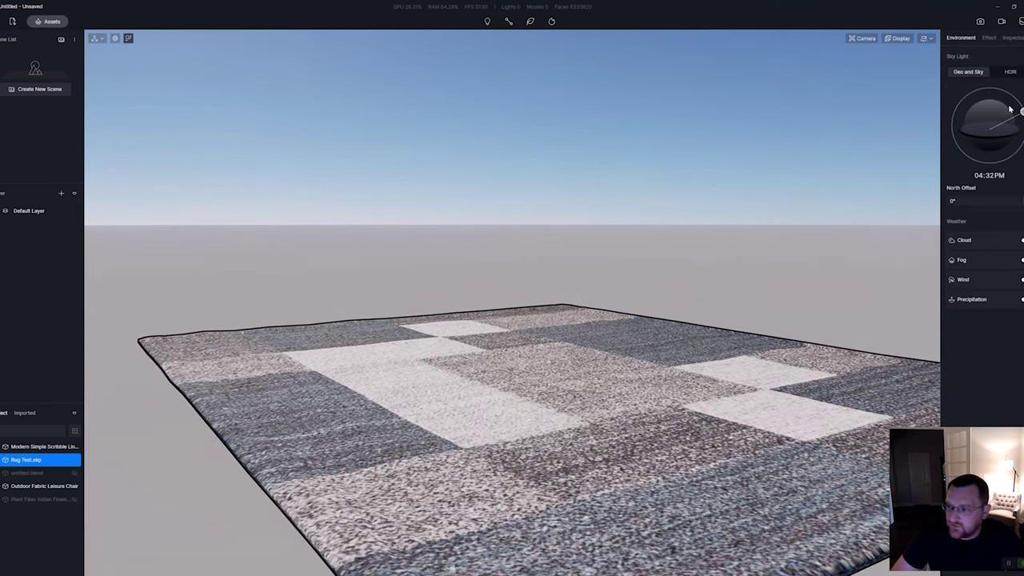
left_click_drag(1010, 109, 1017, 128)
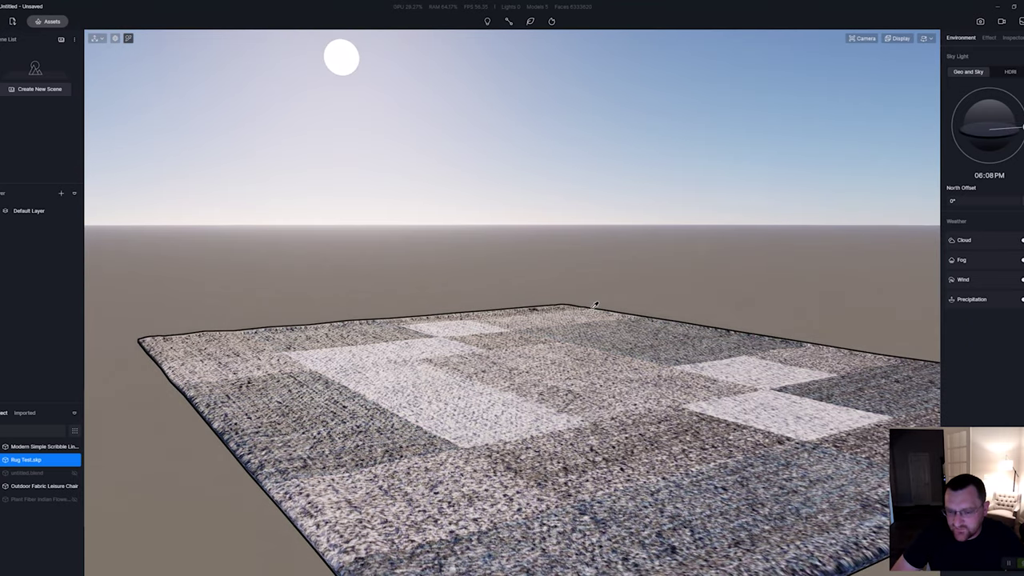
- Examine the patterned rug's fibres and edges under the low sun from several distances and angles
scroll(537, 405, "down", 3)
scroll(532, 384, "up", 3)
right_click_drag(520, 352, 464, 372)
scroll(472, 388, "up", 4)
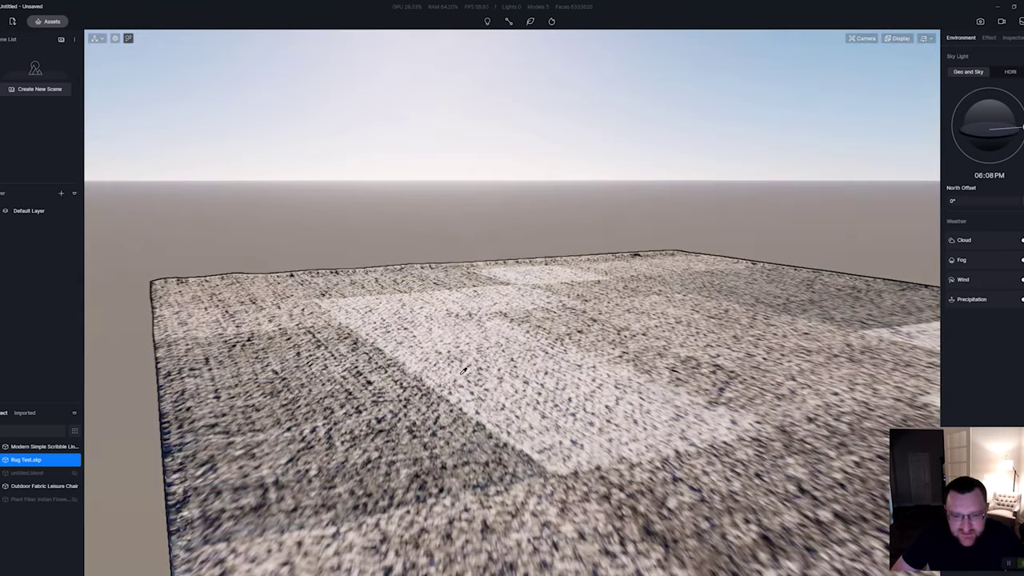
middle_click_drag(463, 372, 479, 320)
right_click_drag(478, 320, 480, 296)
middle_click_drag(480, 296, 683, 299)
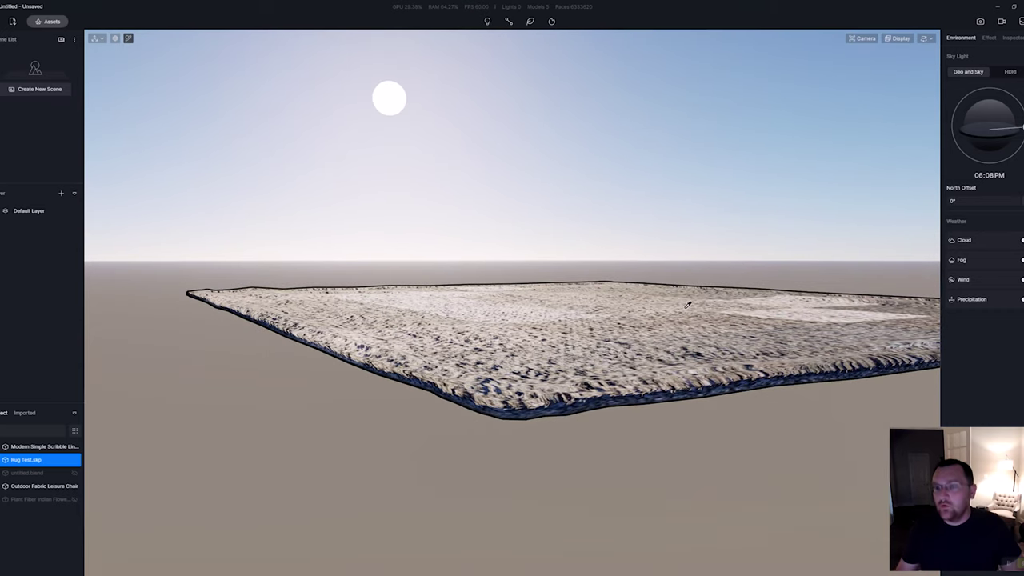
middle_click_drag(687, 304, 596, 361)
scroll(577, 390, "down", 3)
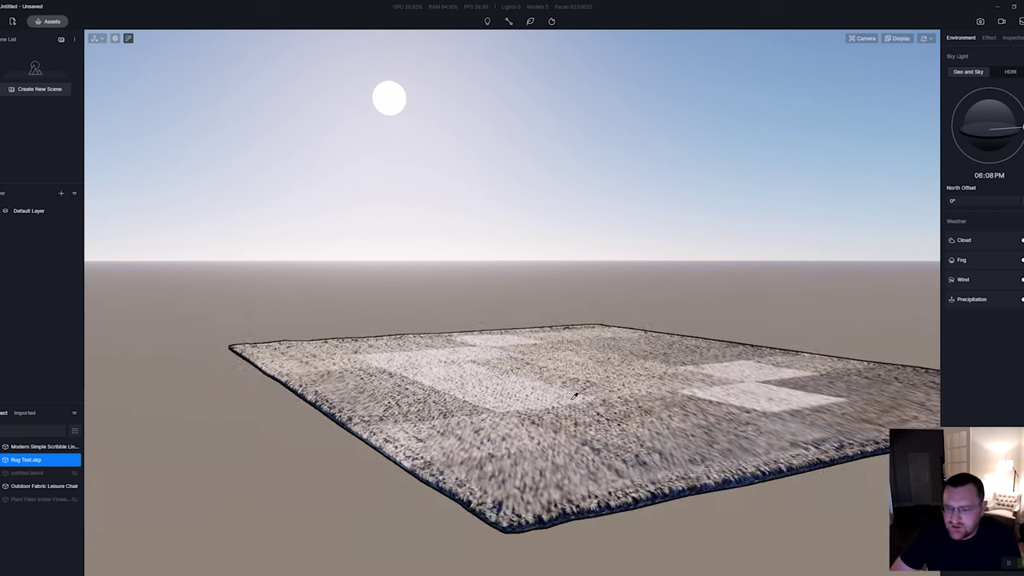
scroll(542, 398, "up", 1)
middle_click_drag(541, 398, 288, 412)
middle_click_drag(93, 496, 448, 382)
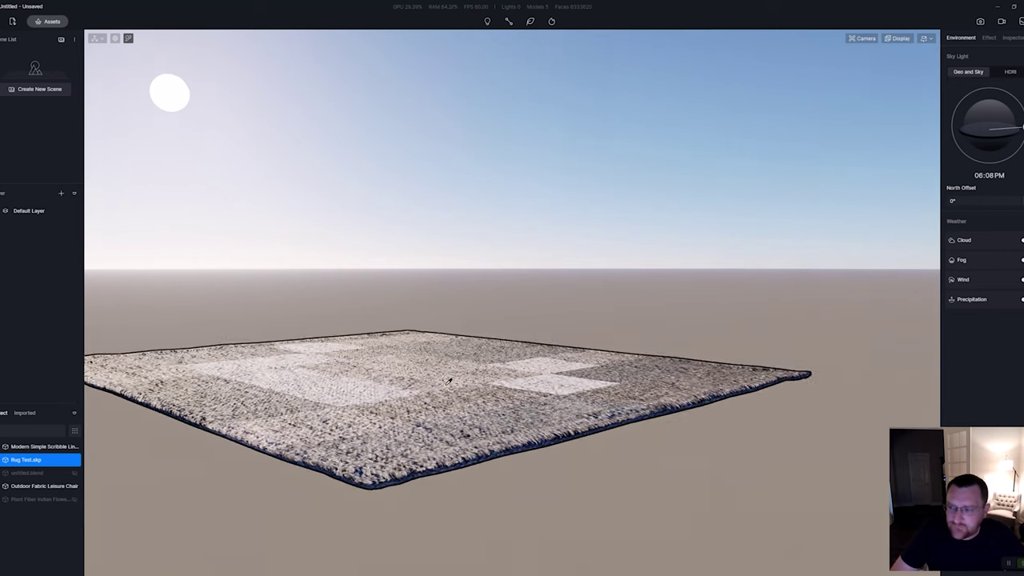
- Unhide the Plant Fiber Indian Flower rug, leave material picking, and select that rug in the scene
left_click(75, 500)
right_click_drag(206, 477, 754, 462)
key("e")
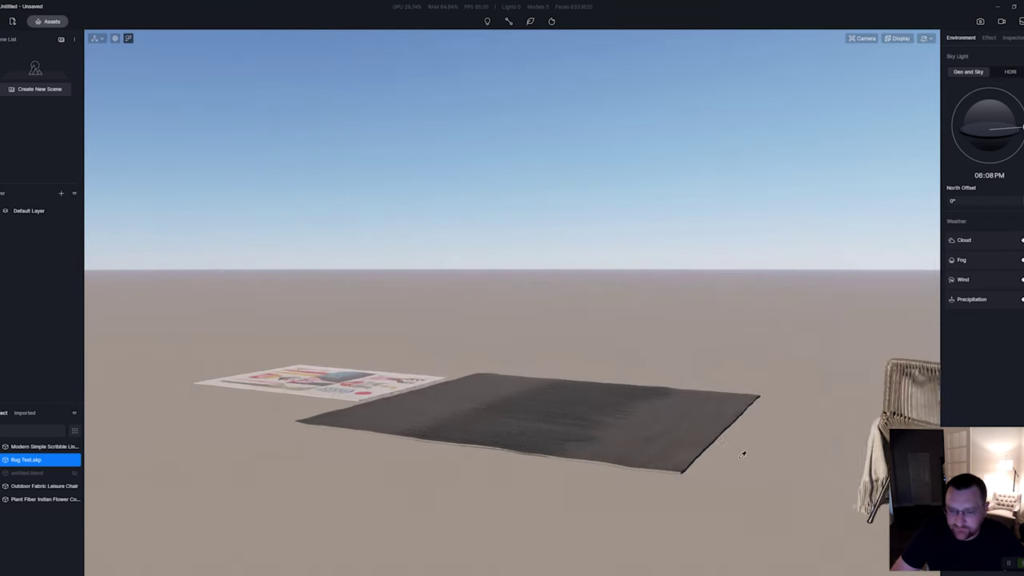
middle_click_drag(743, 455, 464, 428)
key("Escape")
left_click(613, 437)
scroll(613, 437, "down", 1)
scroll(464, 428, "up", 1)
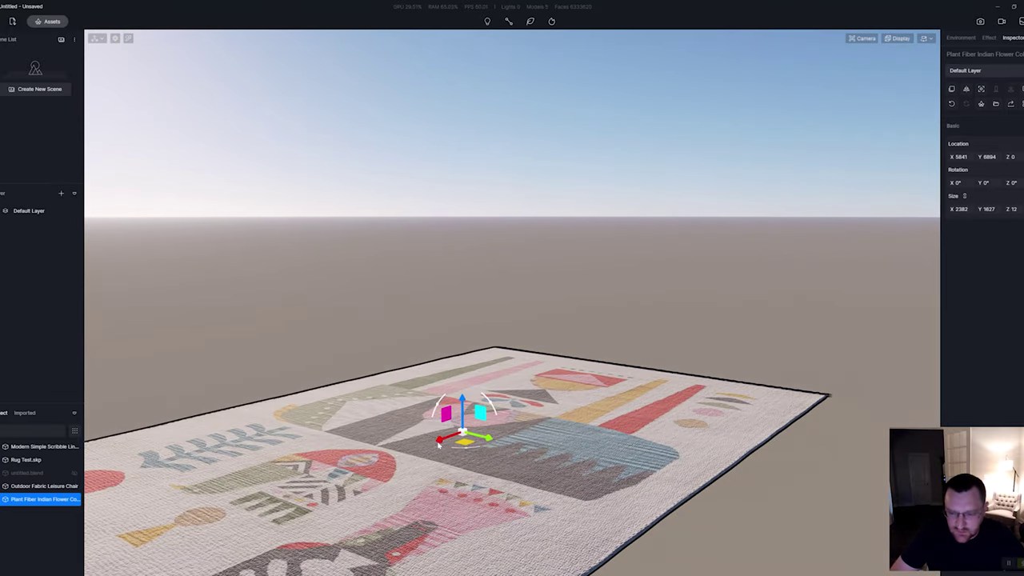
- Move the Plant Fiber Indian Flower rug along the X axis to 6549 and look at its fringe
left_click_drag(438, 444, 563, 406)
middle_click_drag(563, 406, 683, 469)
scroll(683, 468, "down", 1)
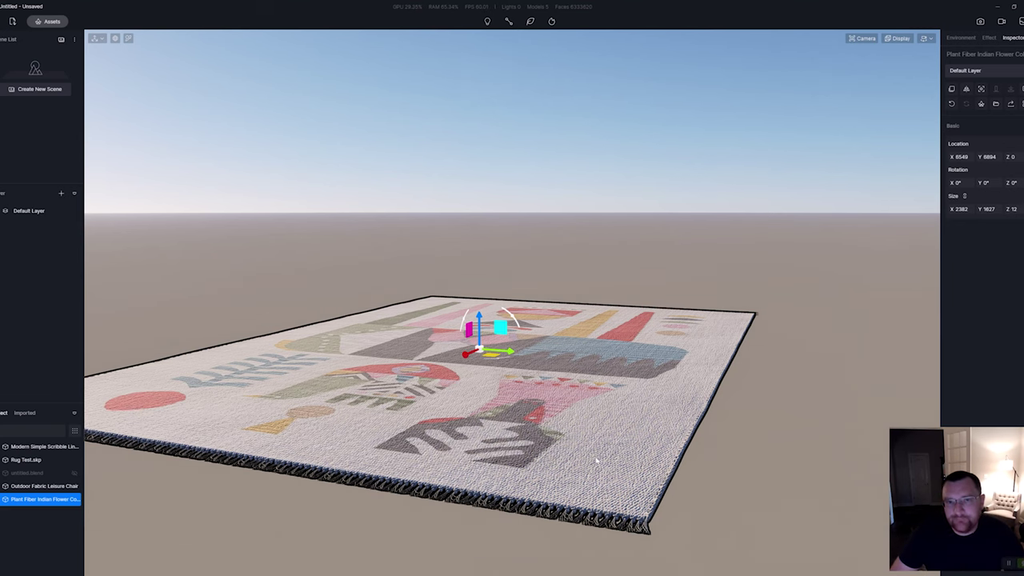
scroll(640, 445, "up", 3)
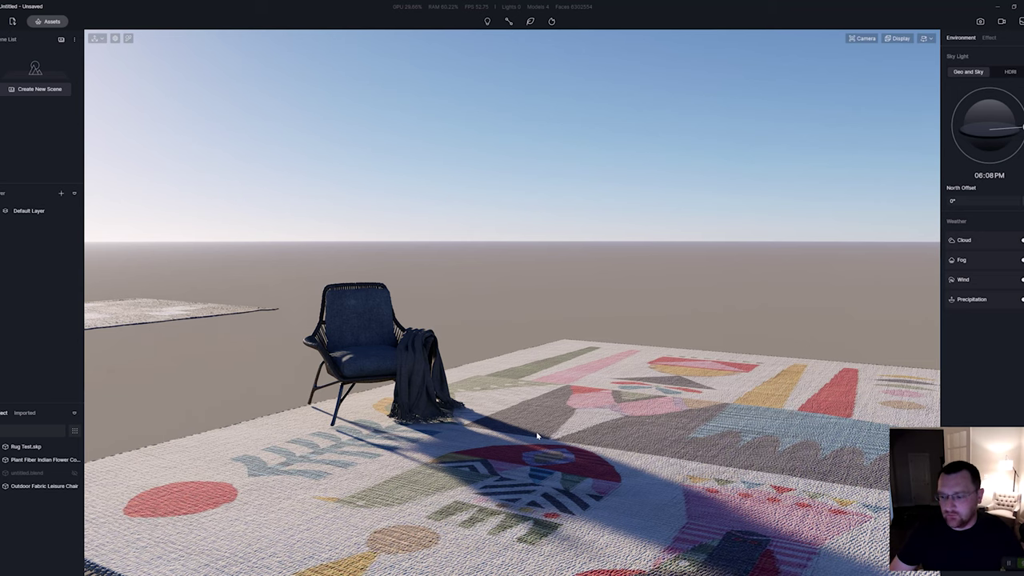
- Examine the flower rug's weave and the chair's shadow on it from several viewpoints
right_click_drag(583, 441, 635, 471)
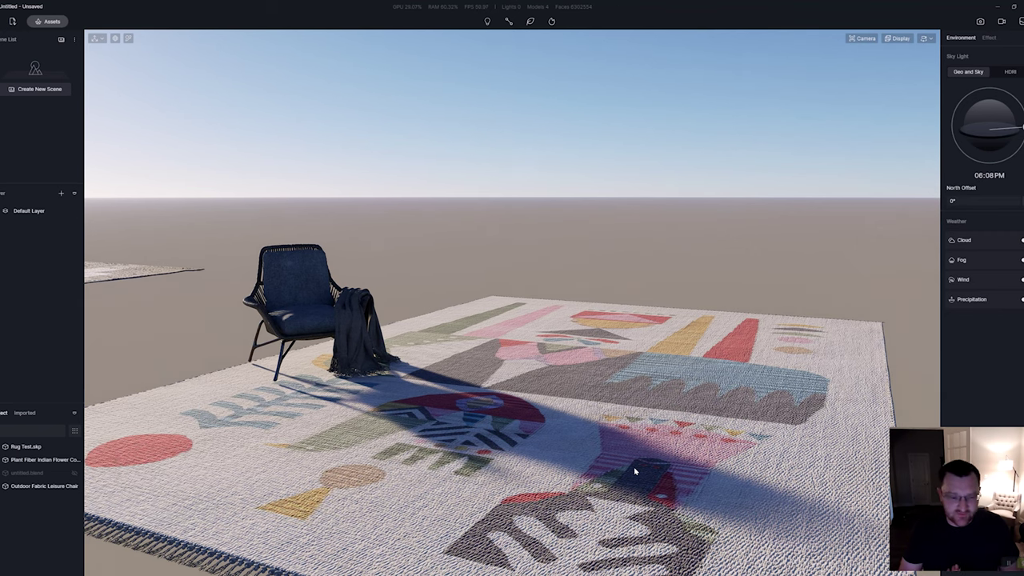
right_click_drag(617, 464, 645, 468)
scroll(645, 469, "up", 3)
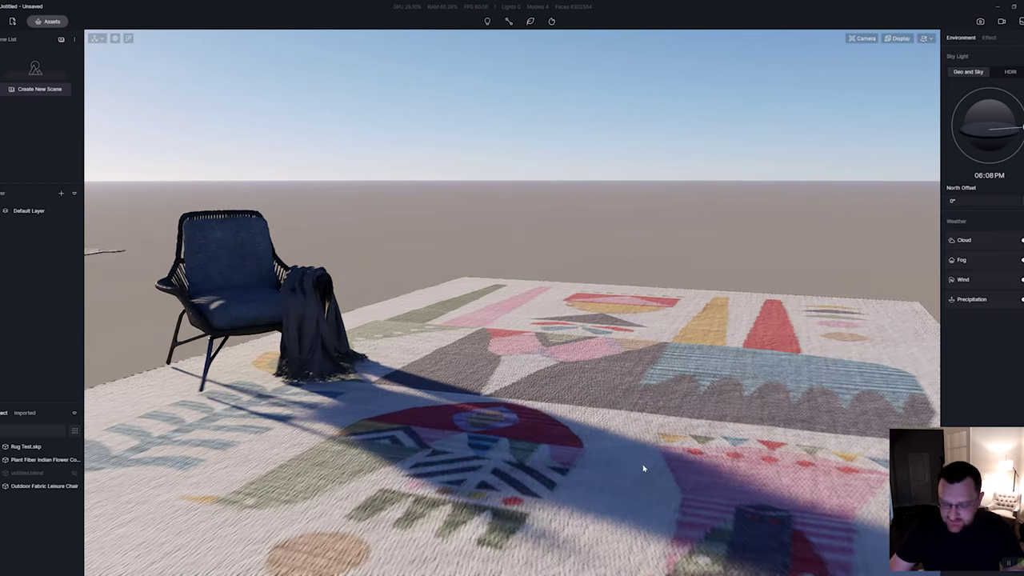
scroll(645, 469, "down", 3)
middle_click_drag(587, 464, 600, 395)
right_click_drag(663, 400, 633, 361)
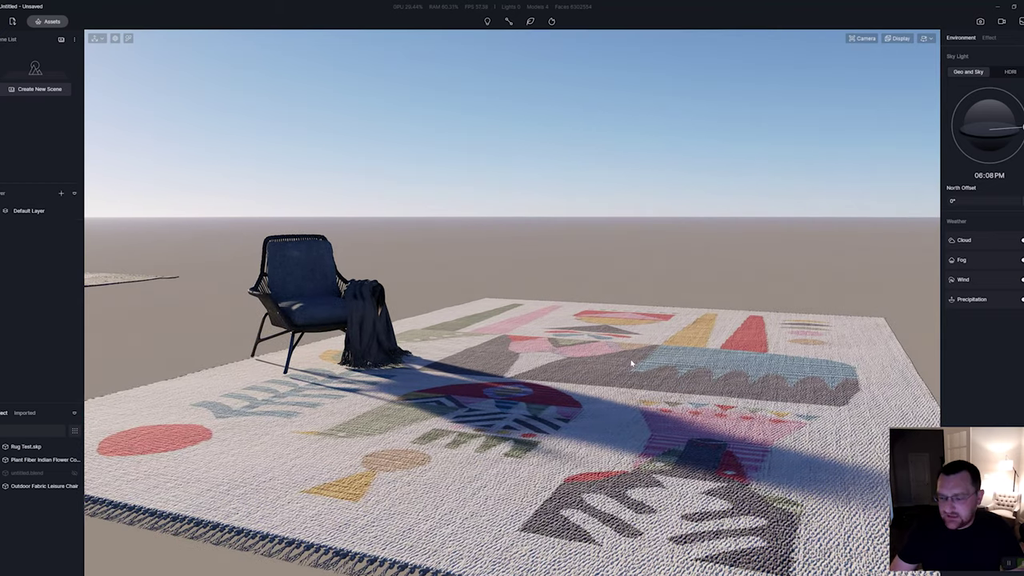
scroll(620, 370, "up", 2)
right_click_drag(656, 398, 340, 319)
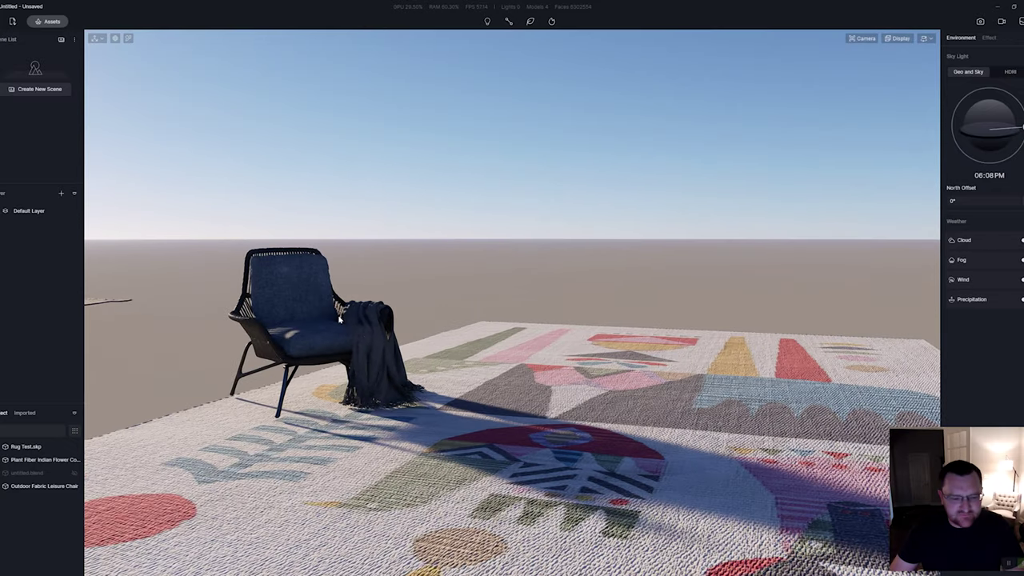
- Select the outdoor leisure chair and look across the flower rug's weave and shadows from beside it
left_click(339, 320)
left_click_drag(337, 397, 180, 393)
right_click_drag(642, 421, 632, 397)
key("w")
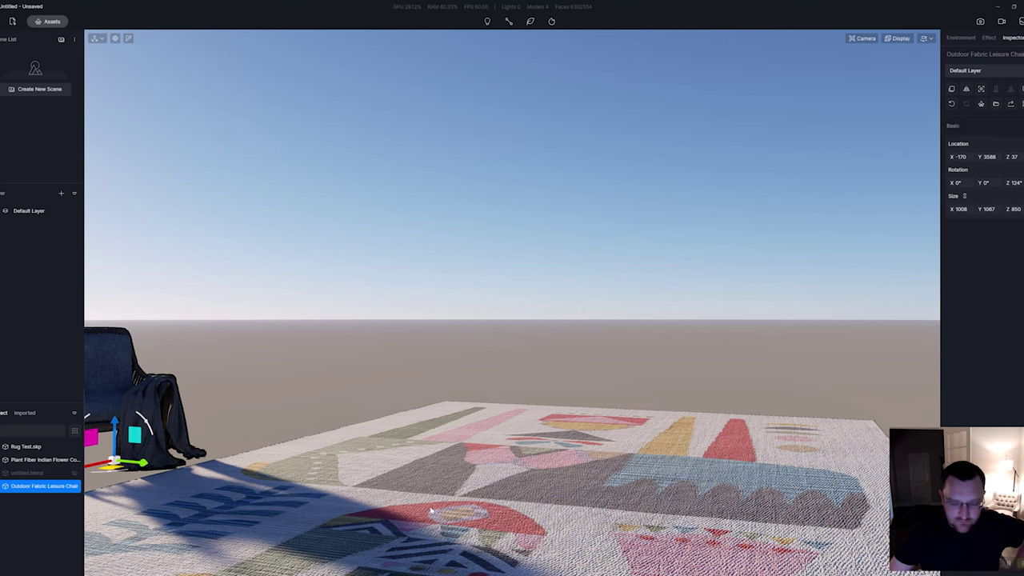
- Switch to Snipping Tool and bring up the captured rug image
mouse_move(466, 575)
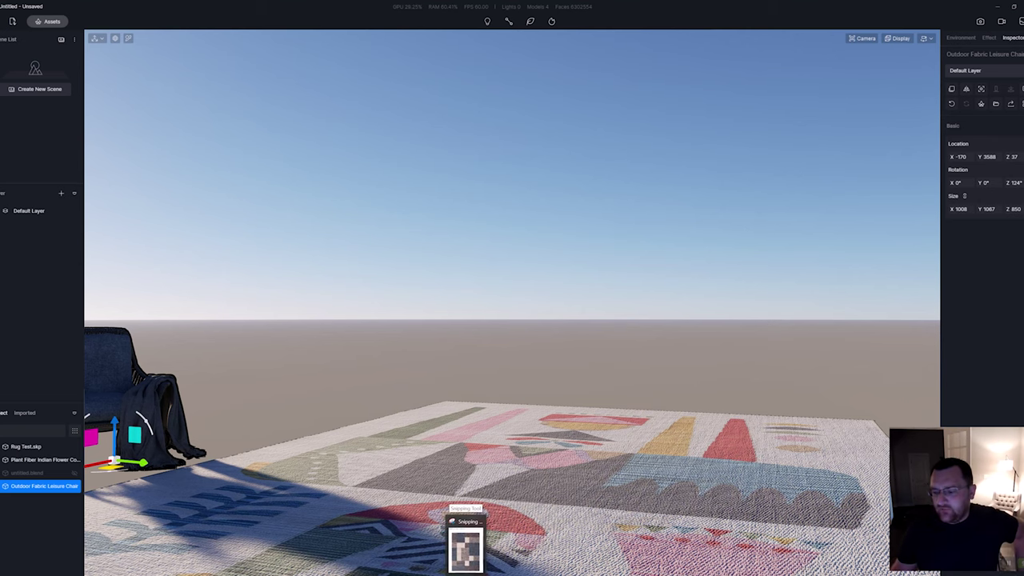
left_click(466, 549)
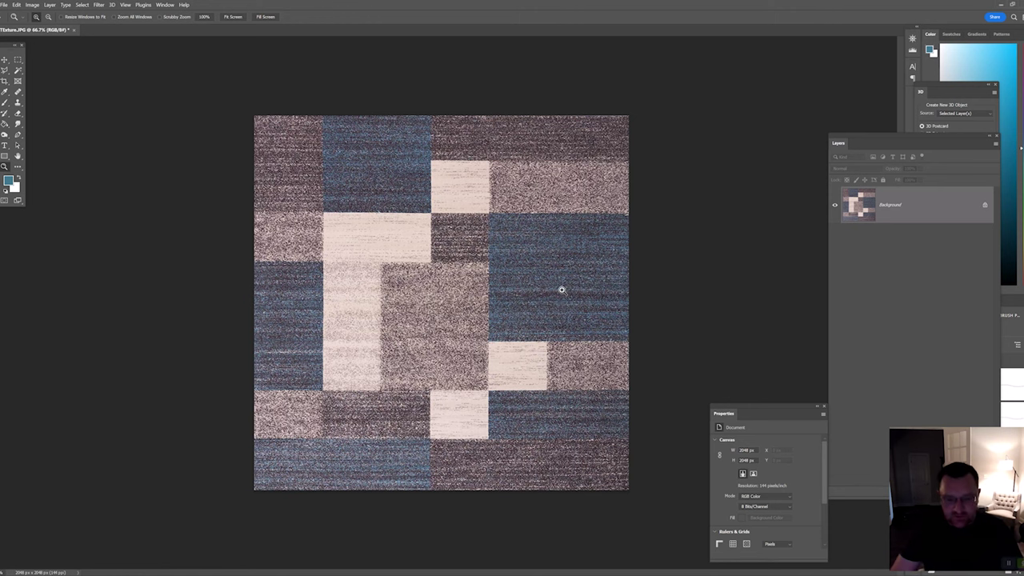
- Undo the rug texture's resize in Photoshop, and set its image width to 2048 pixels with the proportions linked
key("ctrl+z")
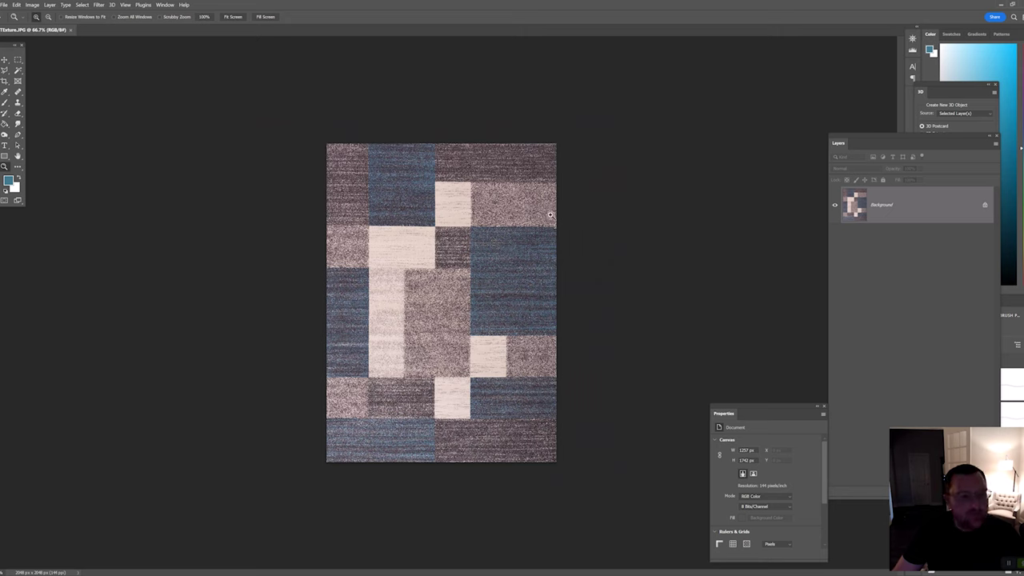
left_click(32, 4)
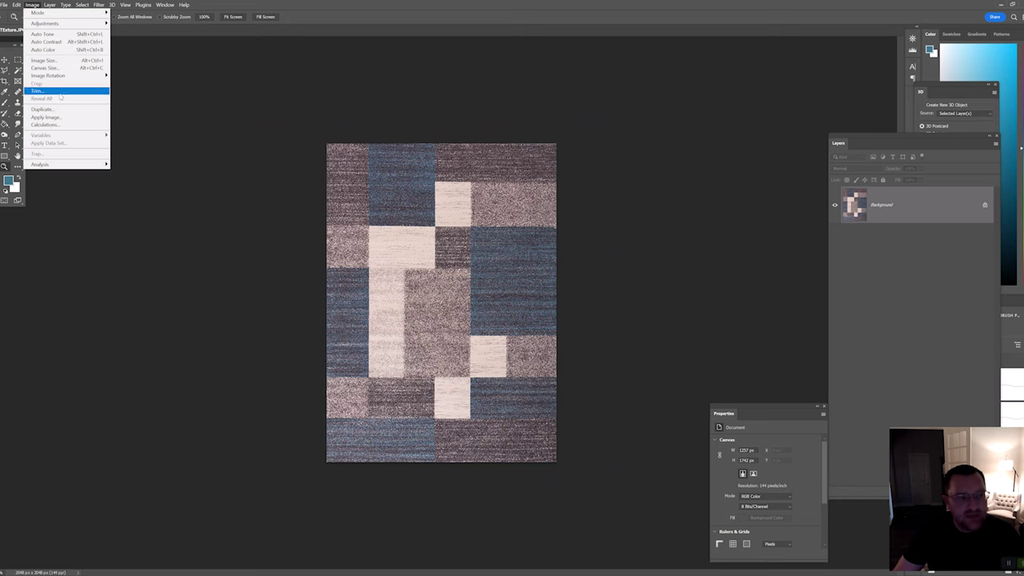
left_click(48, 61)
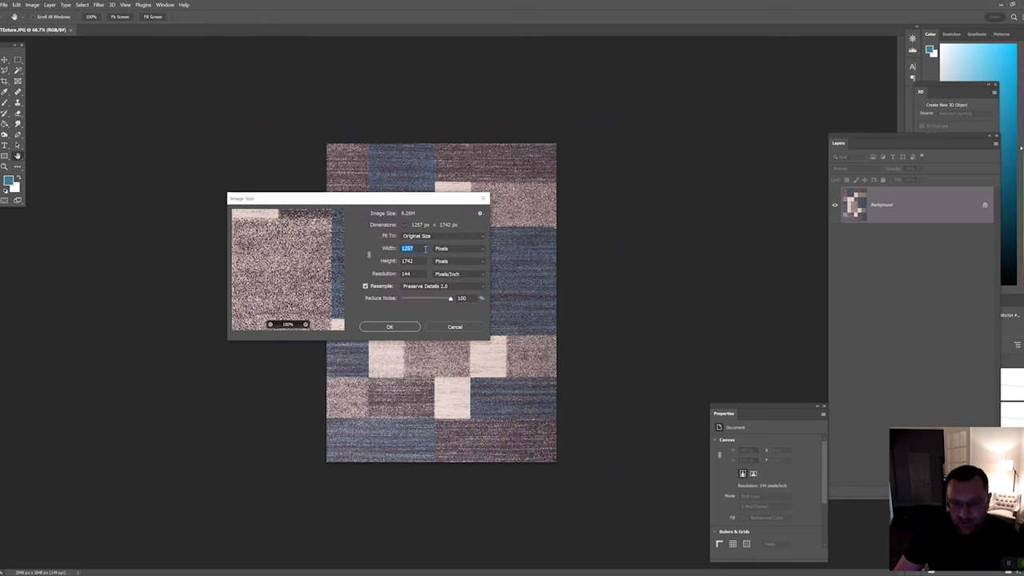
type("2048")
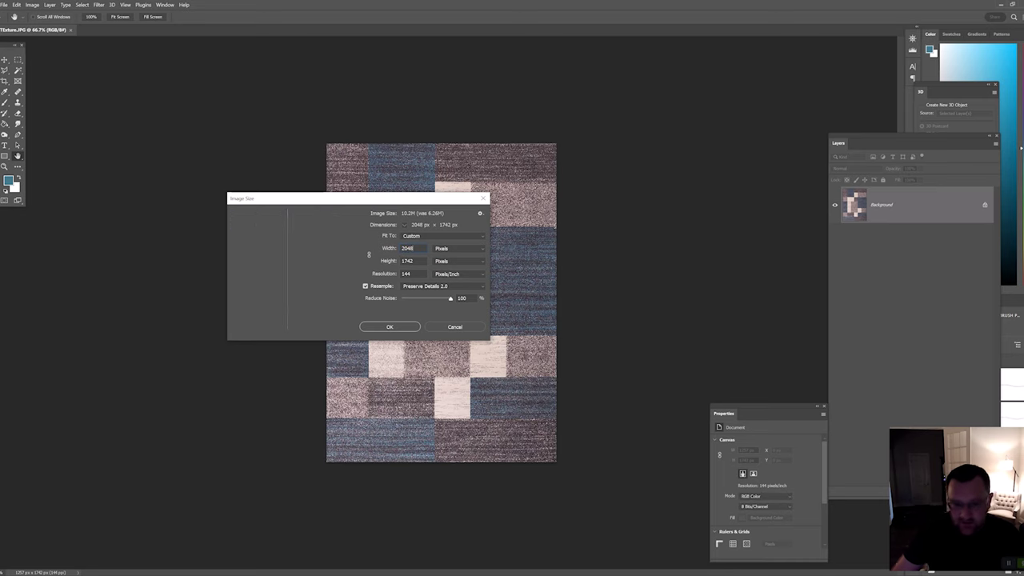
left_click(369, 255)
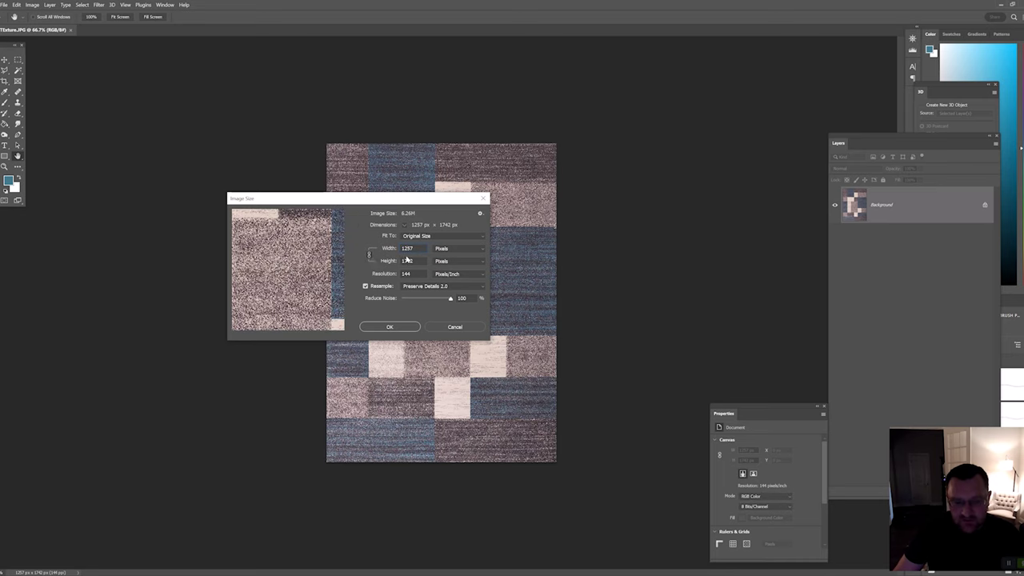
left_click(369, 255)
left_click(368, 255)
type("2048")
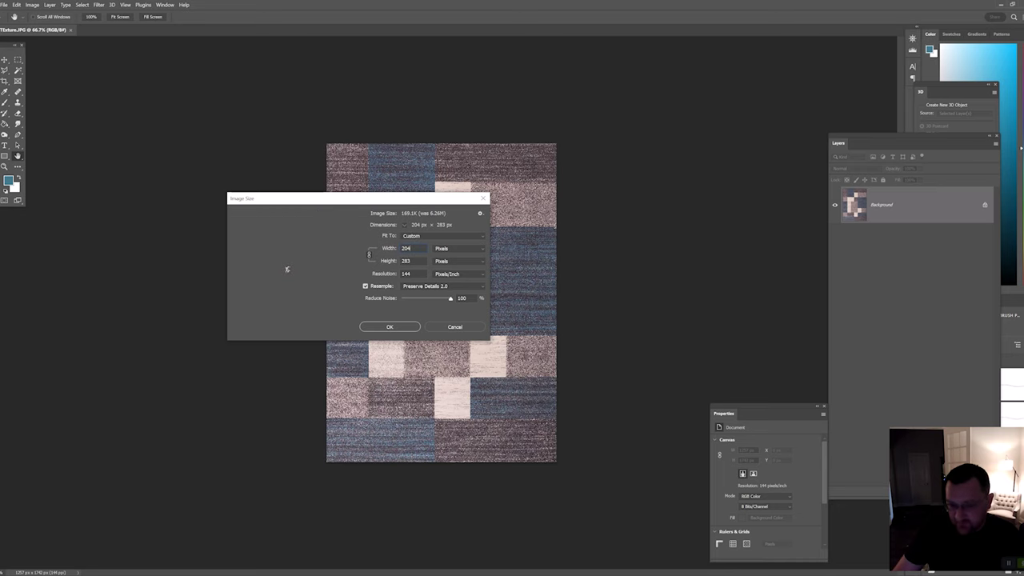
- Unlink the proportions, set the height to 2048 pixels, and apply the resize with Preserve Details 2.0 resampling
left_click(369, 255)
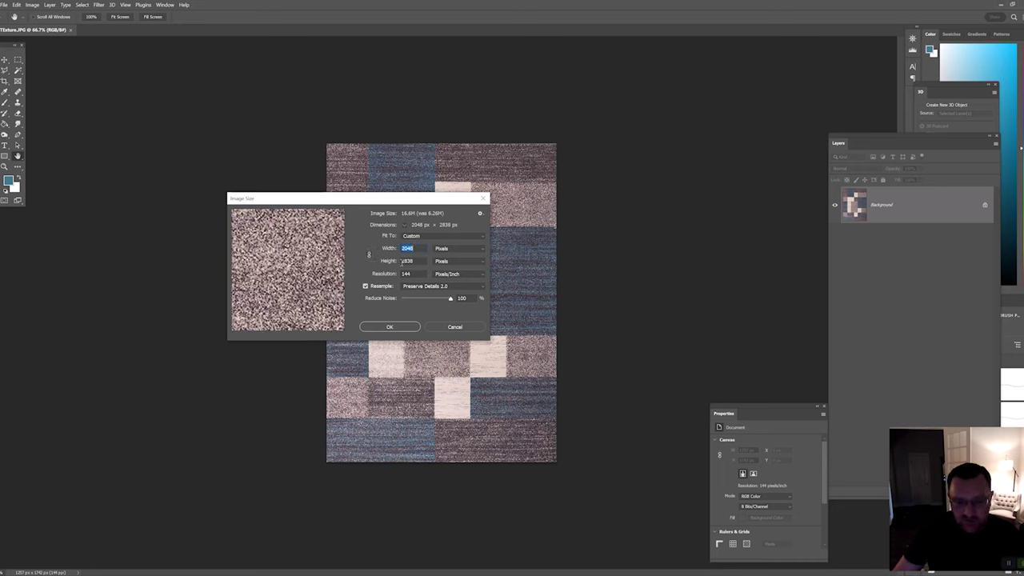
key("Tab")
type("2048")
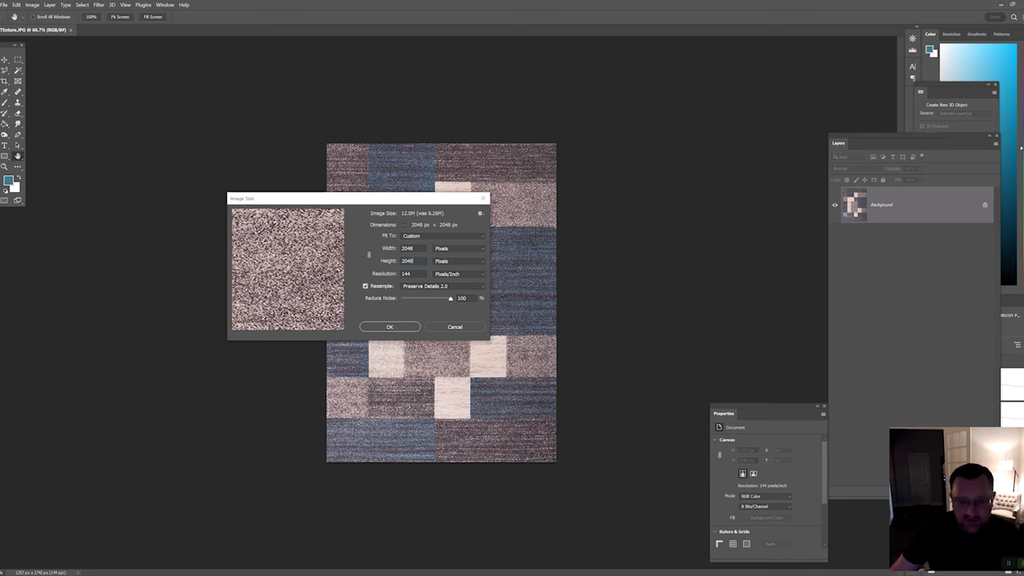
left_click(432, 286)
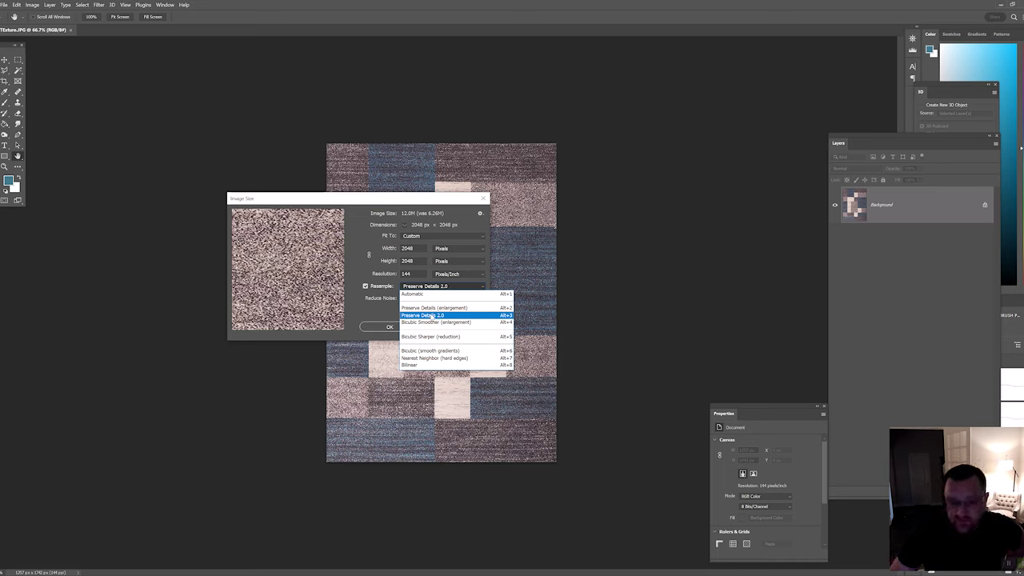
left_click(387, 328)
left_click(380, 326)
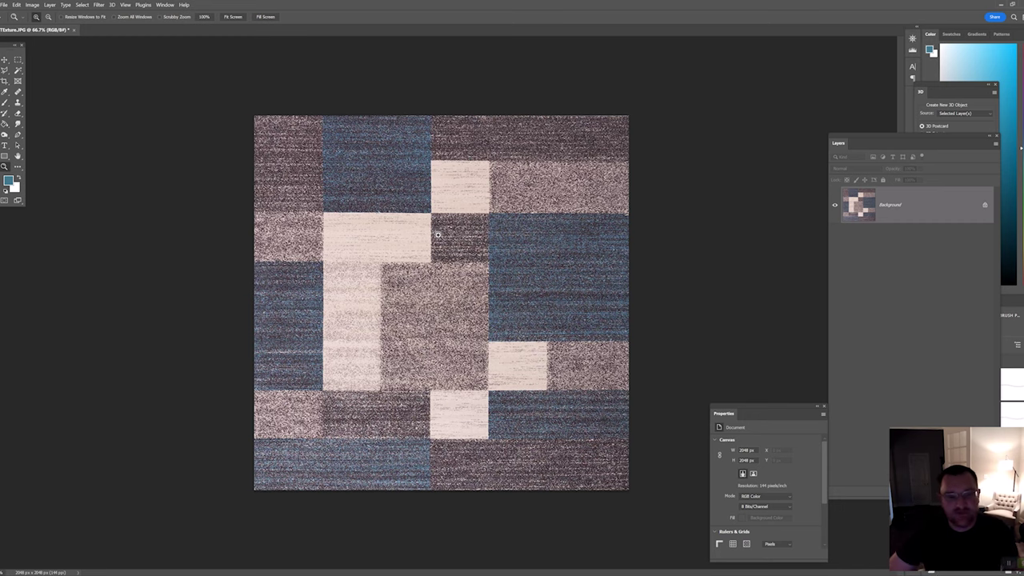
- Examine the resized rug texture's fibre detail and pixel quality up close and at wider magnifications
scroll(576, 161, "up", 5)
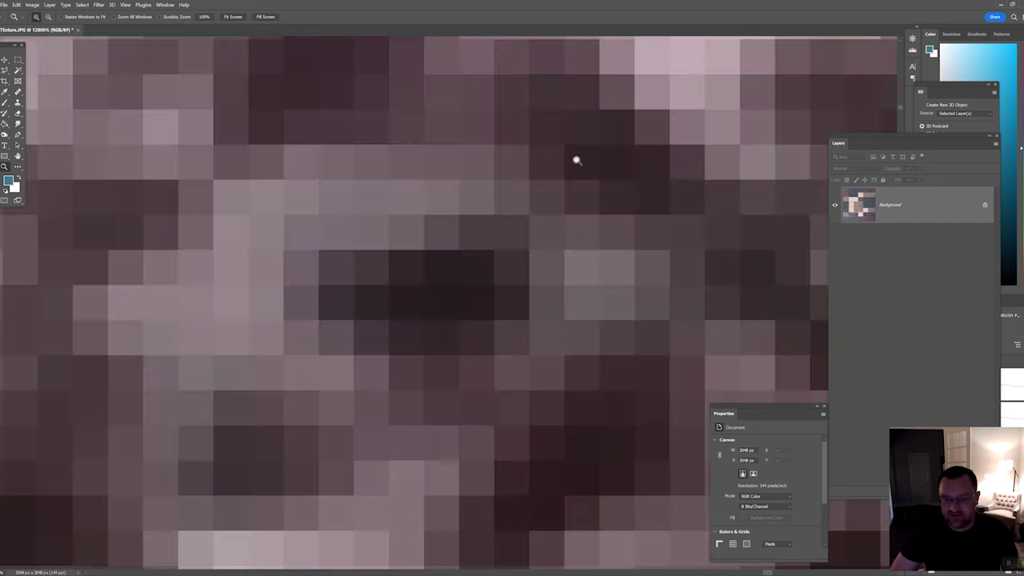
left_click(576, 160, "alt")
left_click(576, 160, "alt")
left_click(576, 160, "alt")
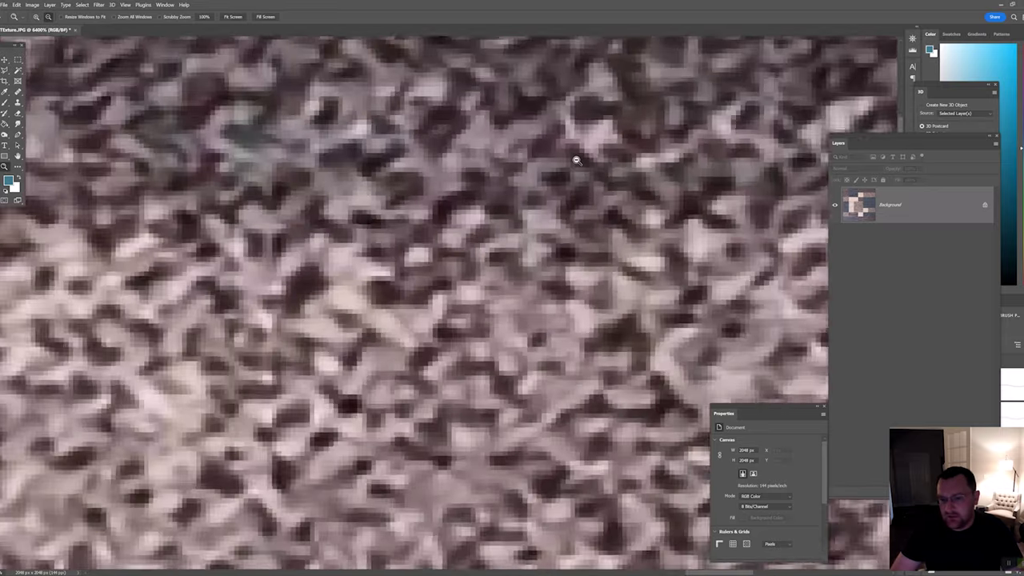
left_click(576, 160, "alt")
left_click(576, 160, "alt")
left_click(575, 160, "alt")
left_click_drag(575, 160, 575, 160, "alt")
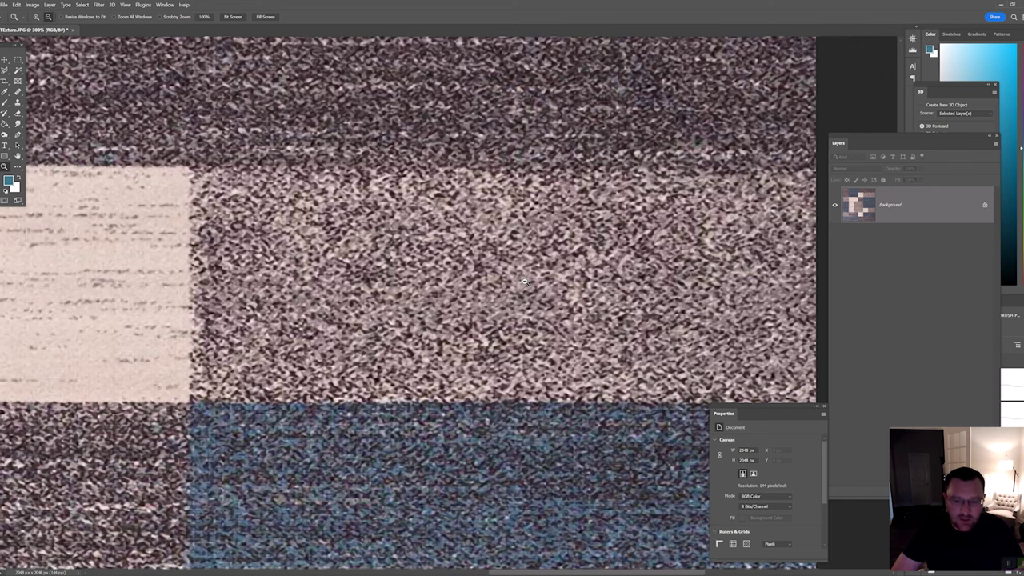
left_click(526, 283, "alt")
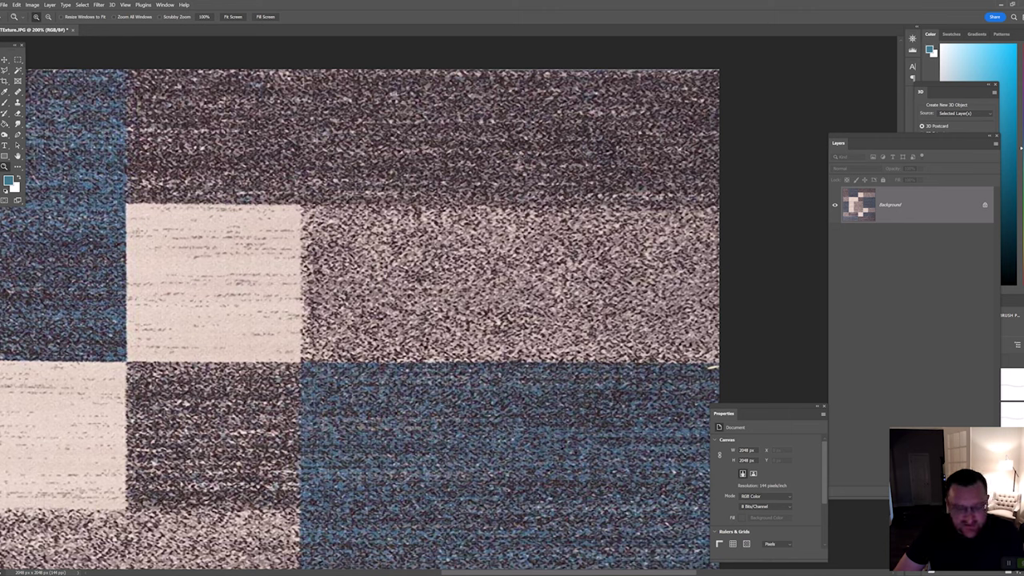
- Switch to the browser and view the Materialize download page
mouse_move(217, 574)
left_click(264, 548)
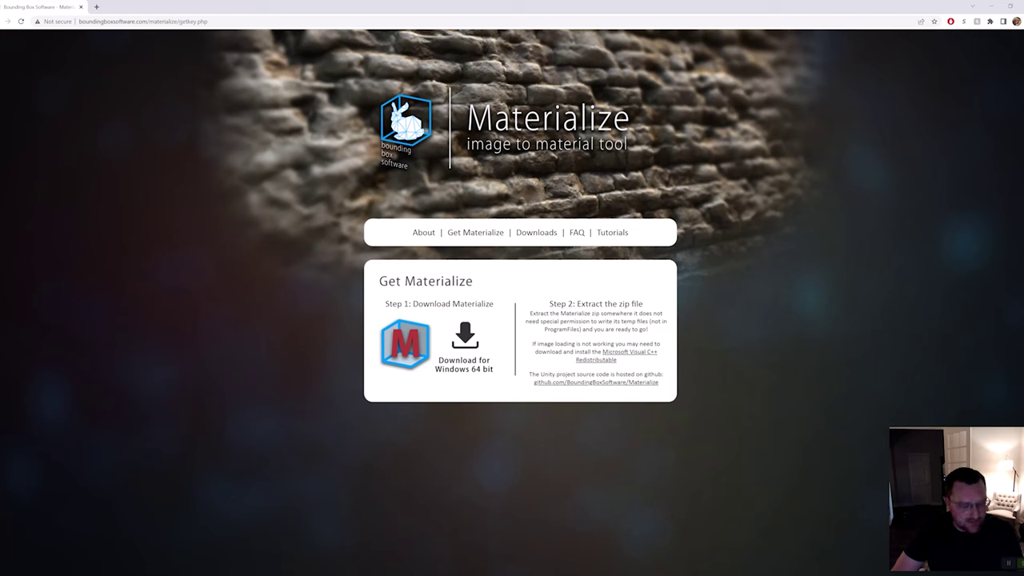
- Try to launch Materialize.exe from the Windows search
key("super")
type("mat")
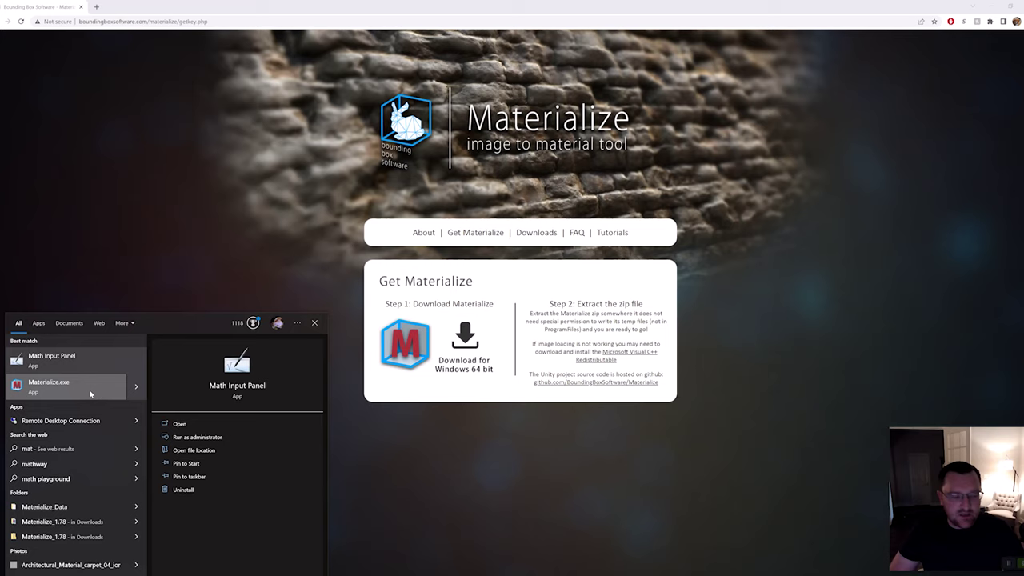
left_click(90, 393)
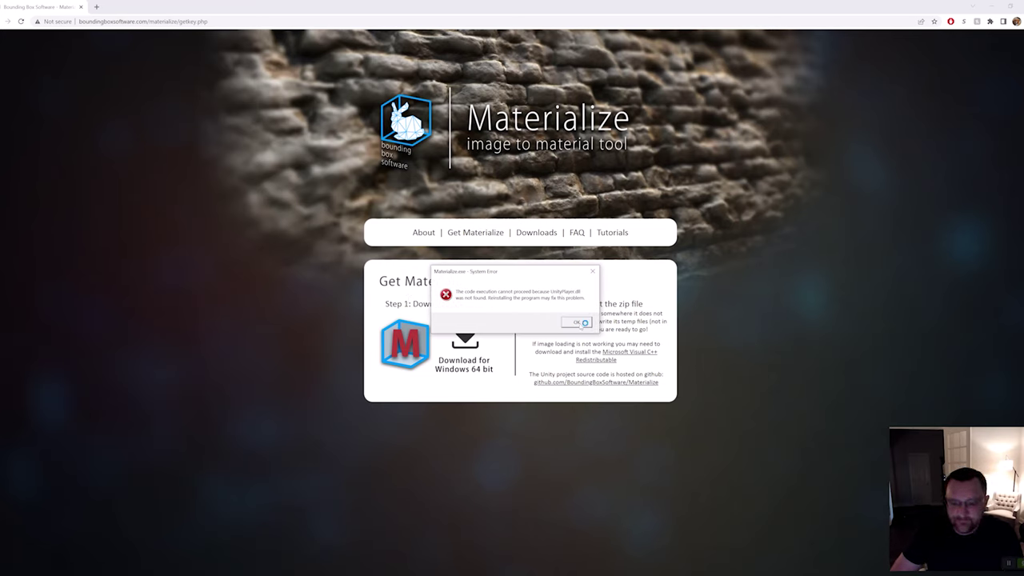
left_click(576, 320)
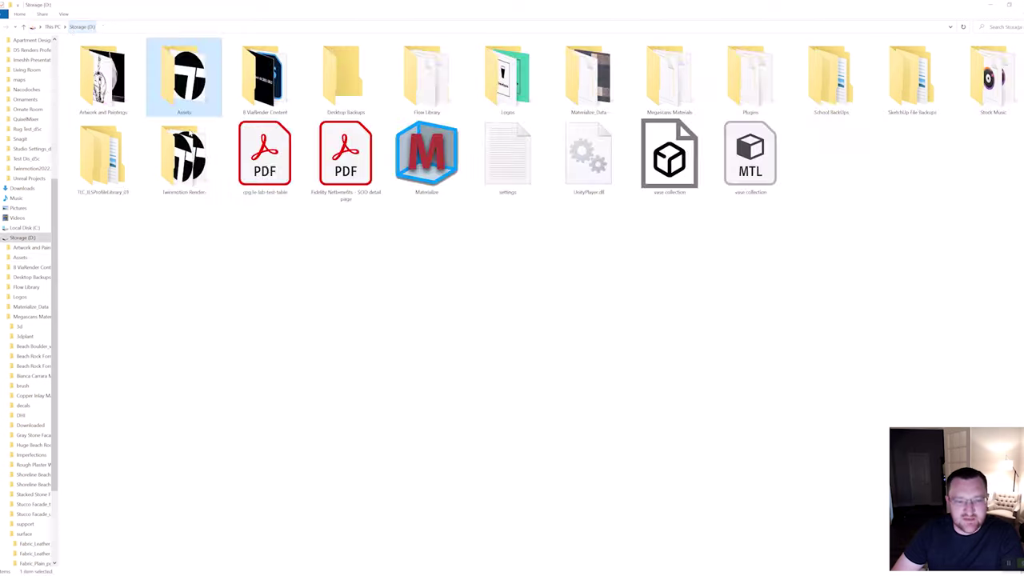
- Launch Materialize from the root folder of the Storage (D:) drive
double_click(449, 180)
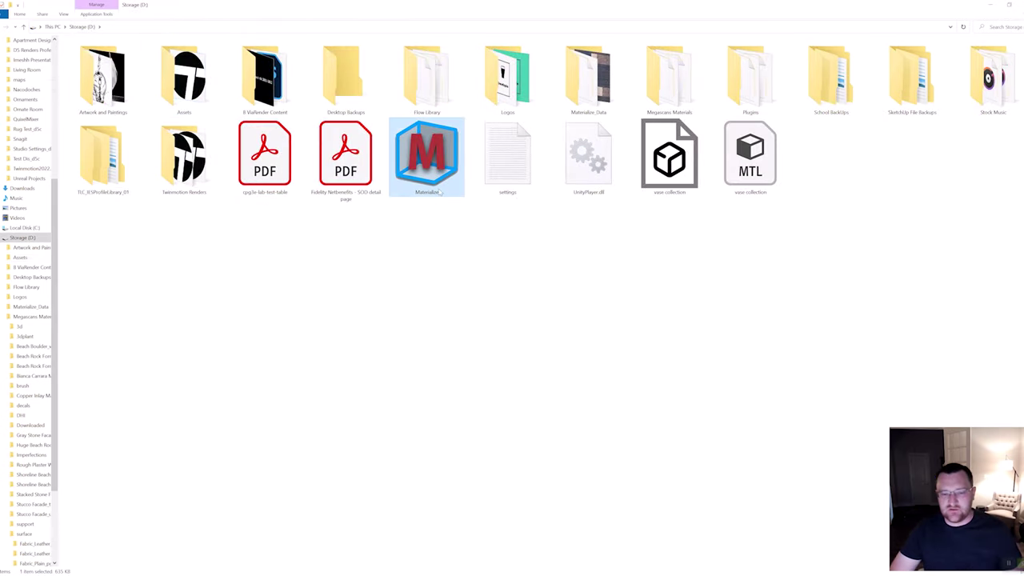
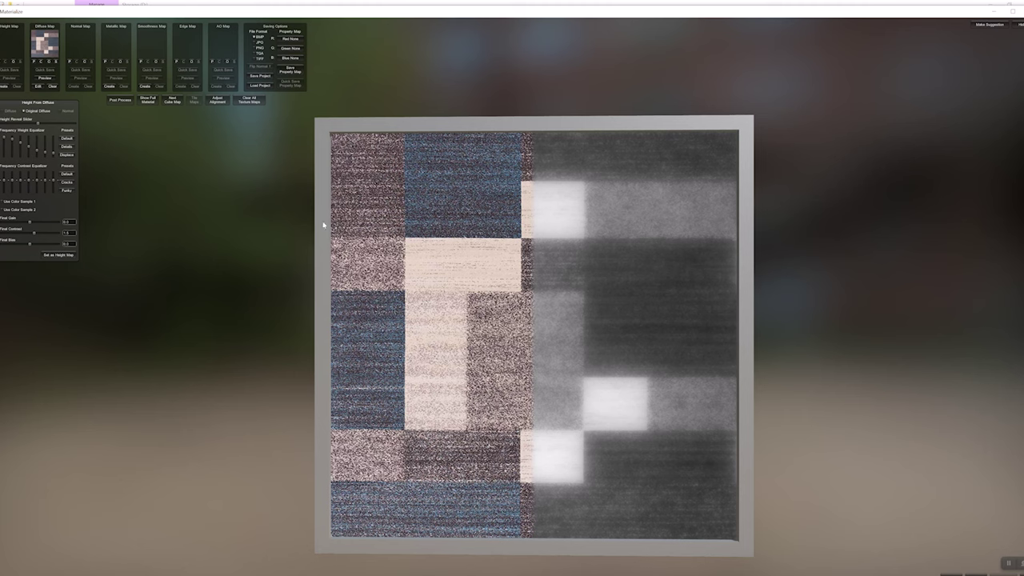
- Reveal more of the height preview, raise the fine frequency weights, and set the result as the height map
mouse_move(37, 122)
left_mouse_down()
mouse_move(3, 123)
mouse_move(60, 130)
mouse_move(25, 132)
left_mouse_up()
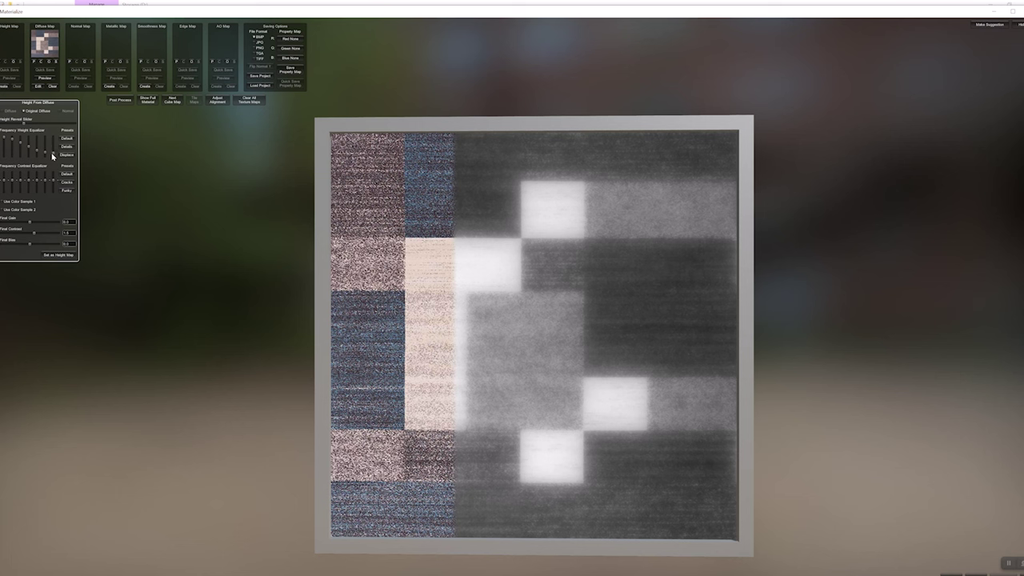
left_click_drag(52, 154, 53, 135)
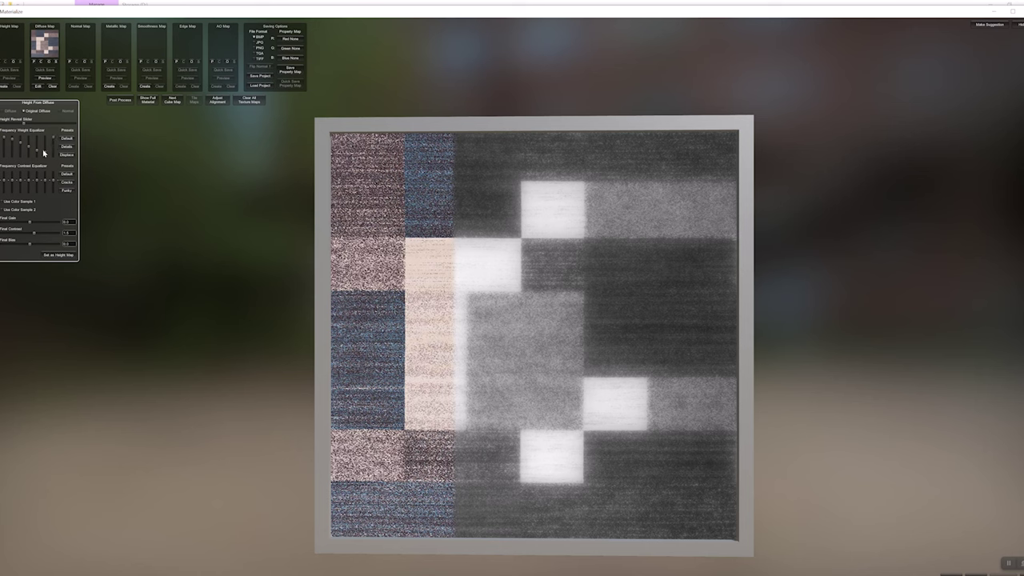
mouse_move(47, 141)
left_mouse_down()
mouse_move(50, 121)
mouse_move(50, 161)
mouse_move(50, 134)
left_mouse_up()
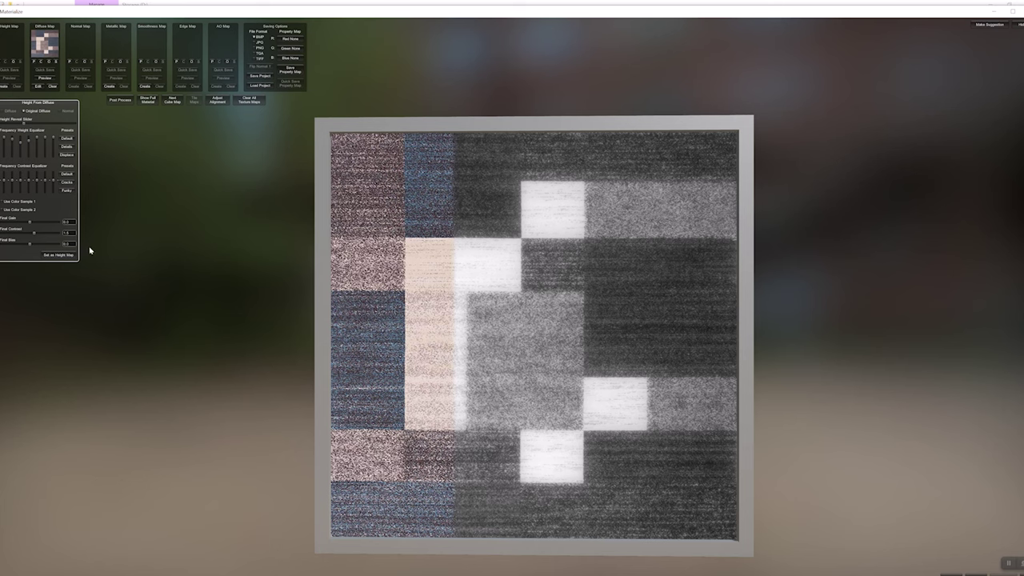
left_click(64, 256)
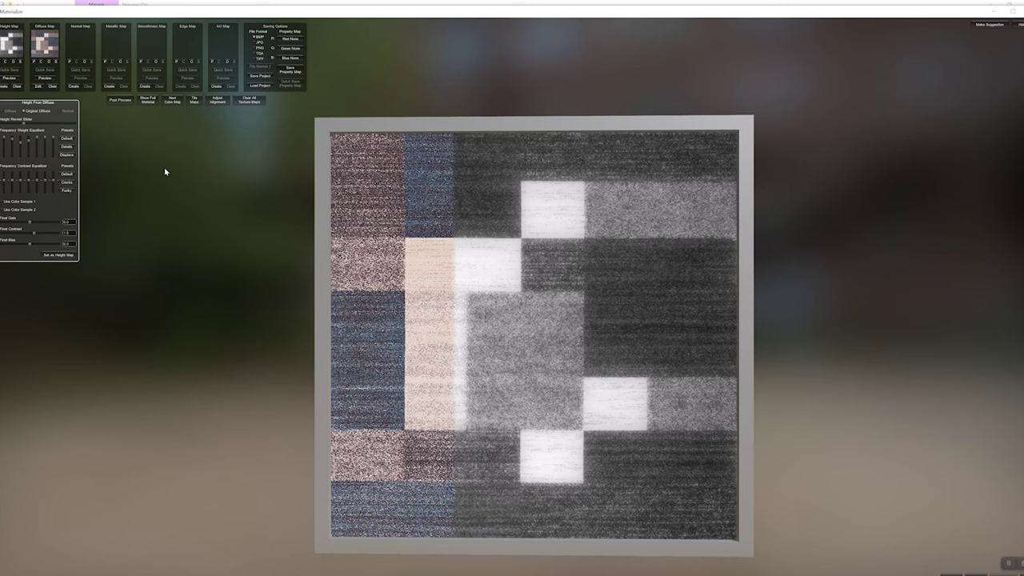
- Create a normal map from the height map, raise its fine frequency bands, and set it as the normal map
left_click(73, 87)
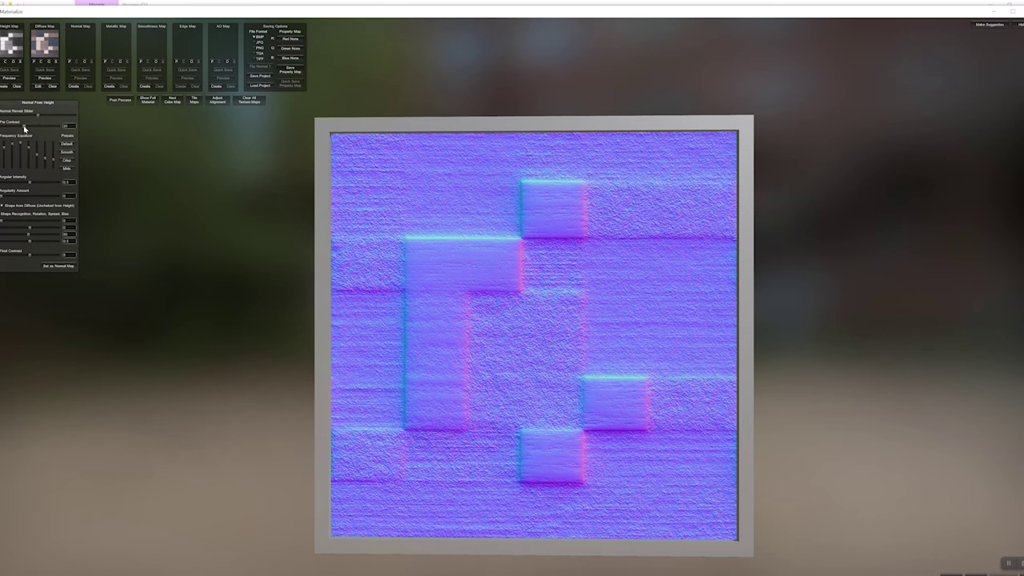
left_click_drag(25, 128, 48, 122)
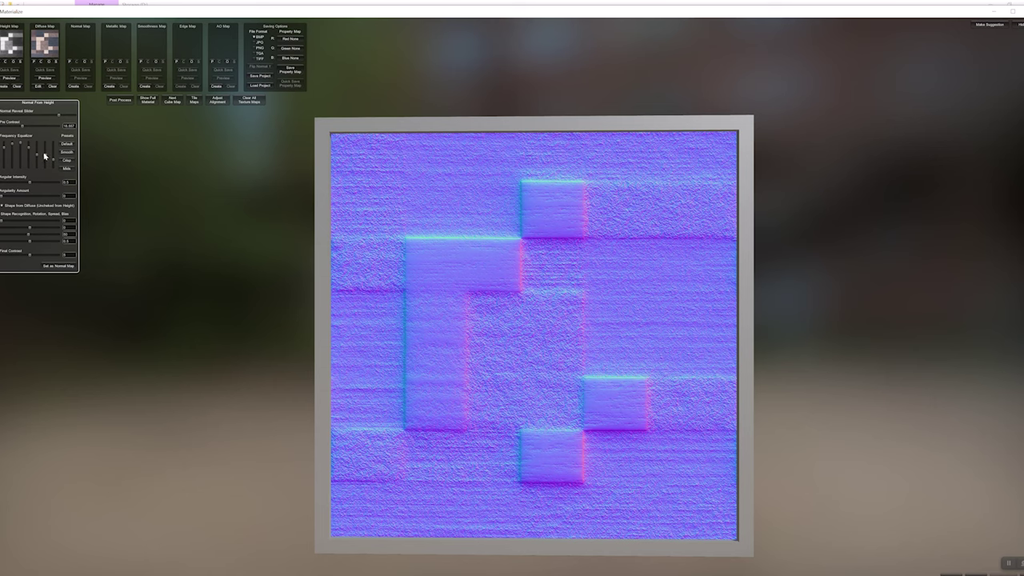
mouse_move(52, 159)
left_mouse_down()
mouse_move(53, 146)
mouse_move(38, 149)
left_mouse_up()
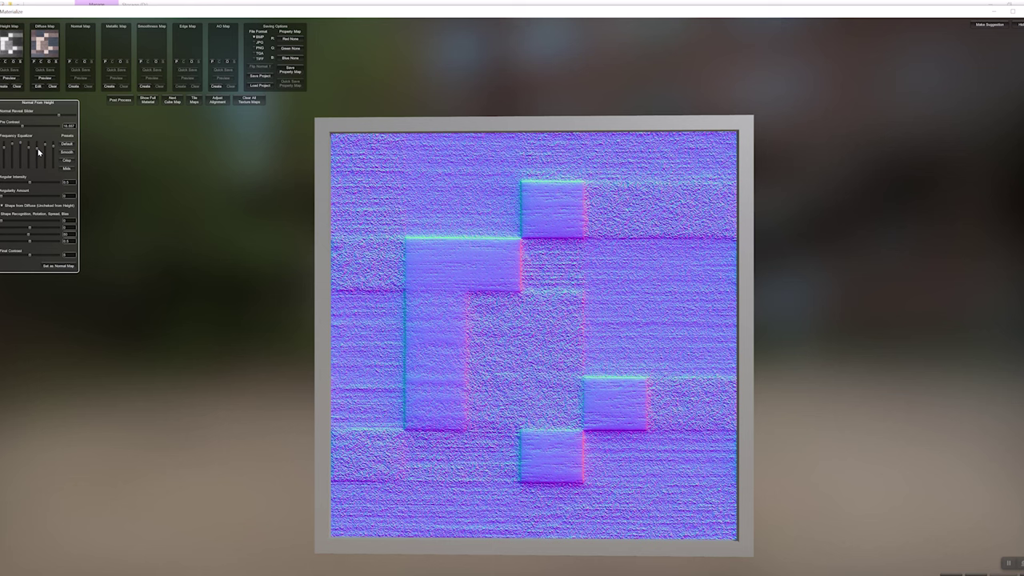
left_click(58, 266)
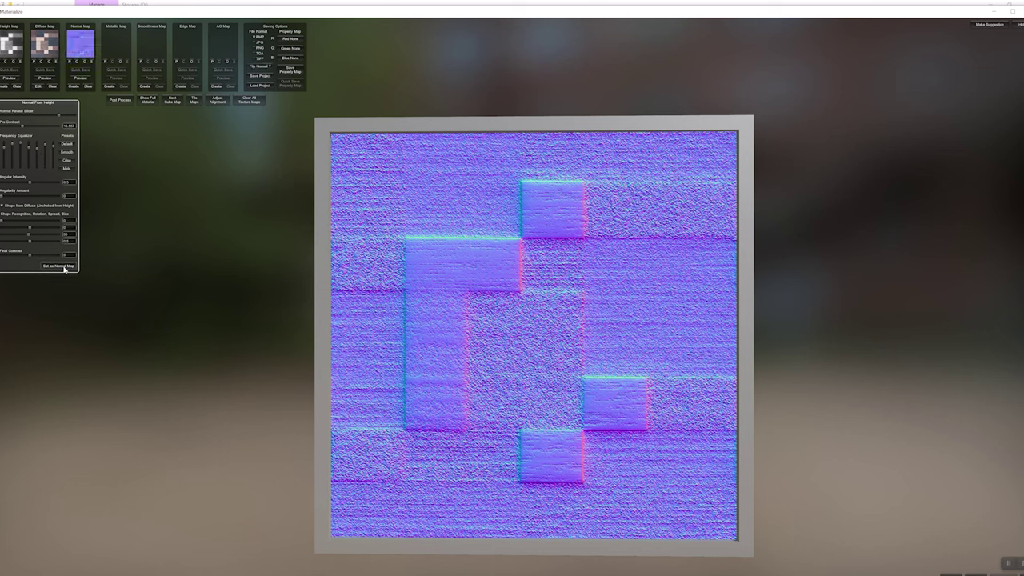
- Create a metallic map from the original diffuse texture, compare it with the full diffuse preview, and store it
left_click(110, 86)
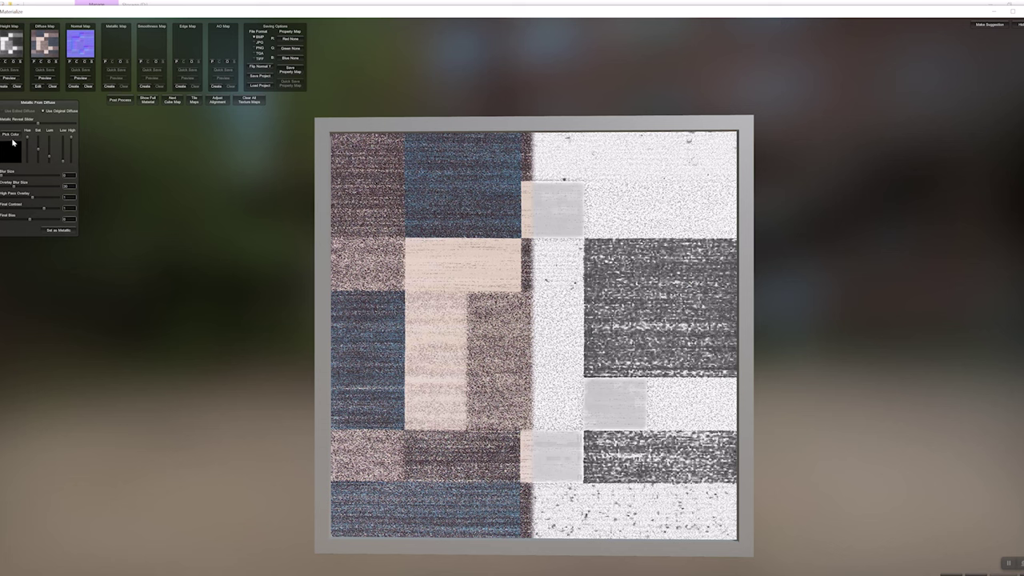
left_click_drag(38, 125, 102, 139)
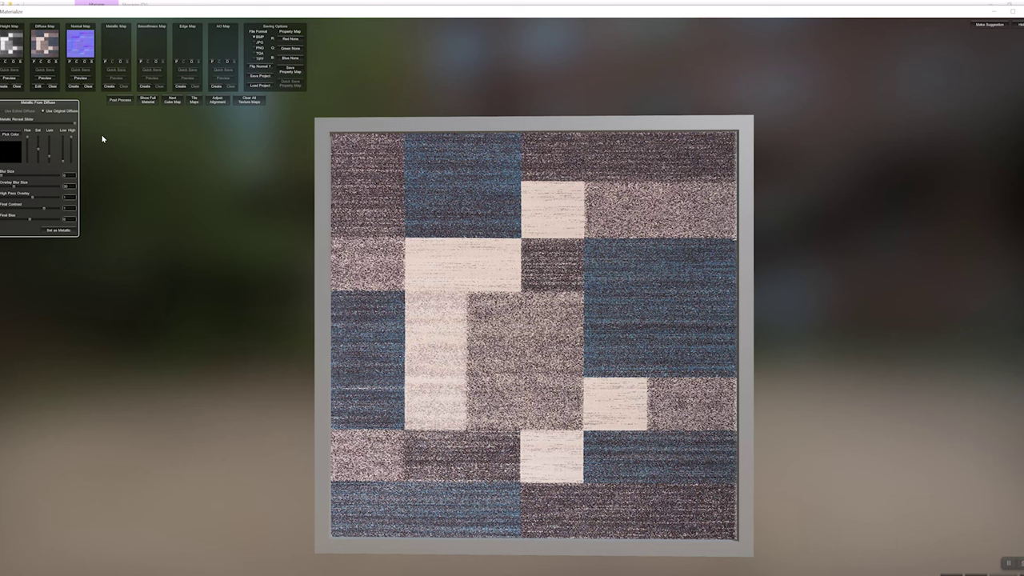
left_click(108, 86)
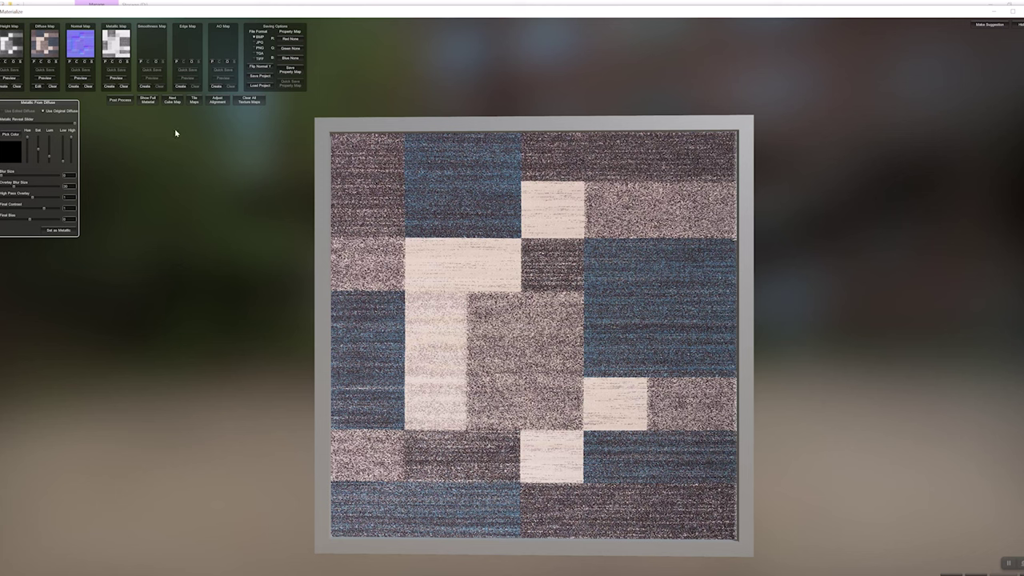
- Create an AO map from the normal and depth data, lower its pixel depth, raise the AO bias slightly, and set it as the AO map
left_click(216, 86)
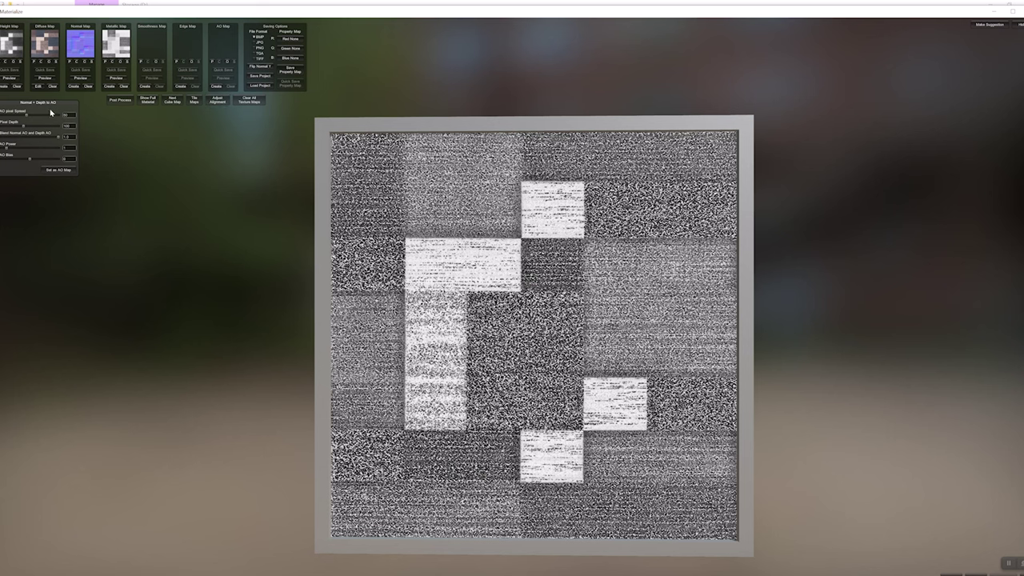
left_click_drag(24, 128, 10, 128)
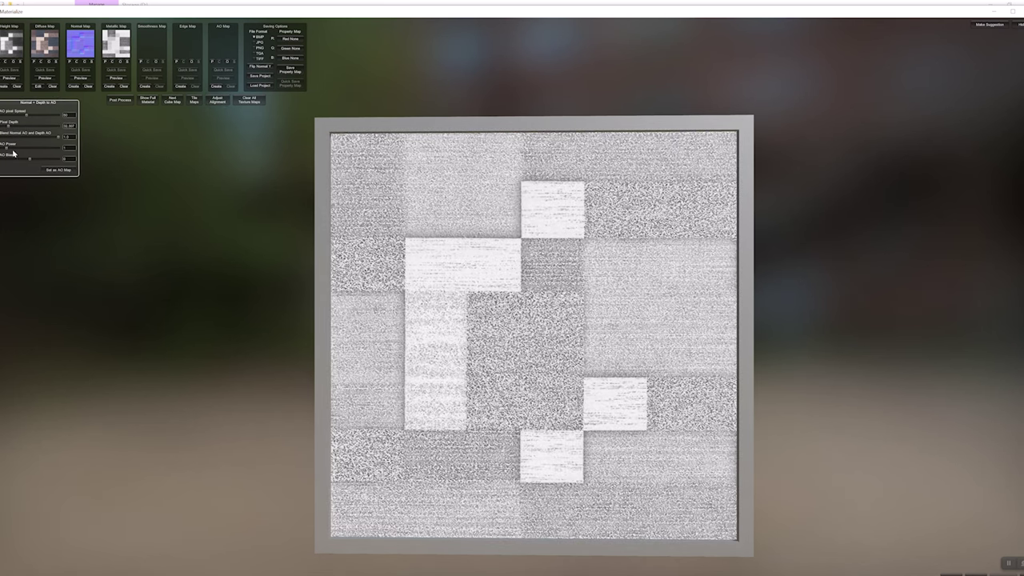
mouse_move(30, 159)
left_mouse_down()
mouse_move(7, 159)
mouse_move(33, 161)
left_mouse_up()
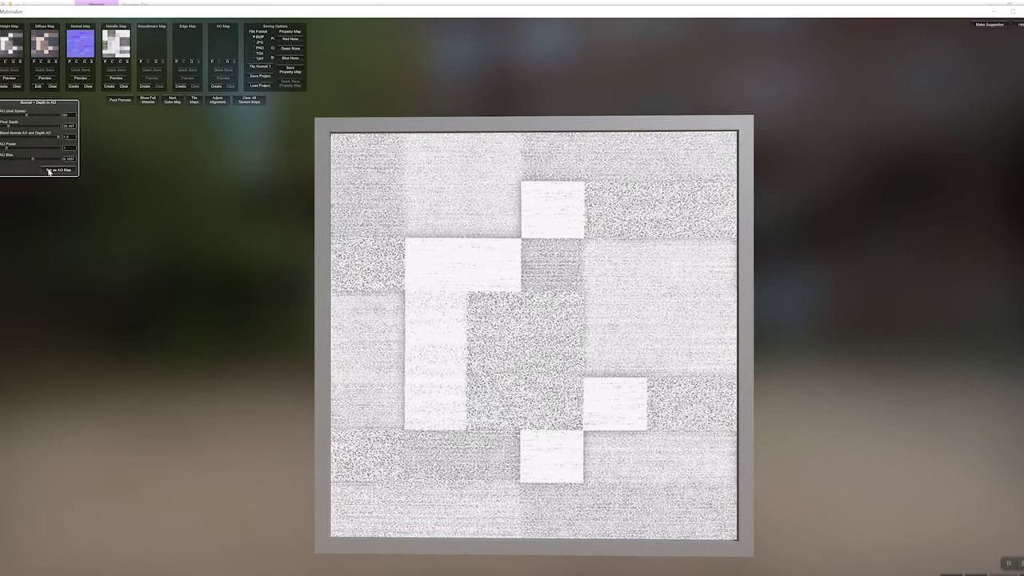
left_click(62, 169)
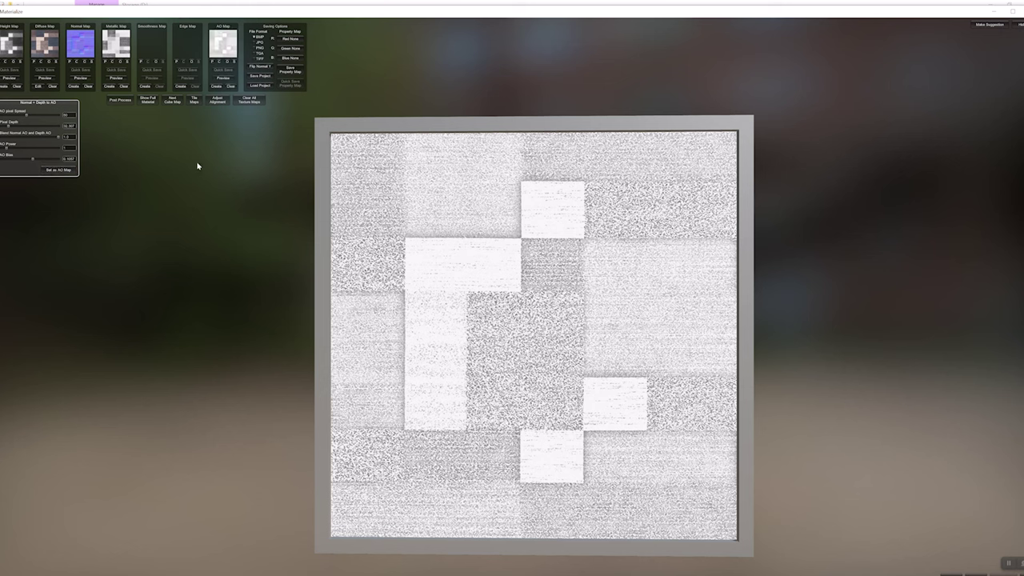
left_click(85, 43)
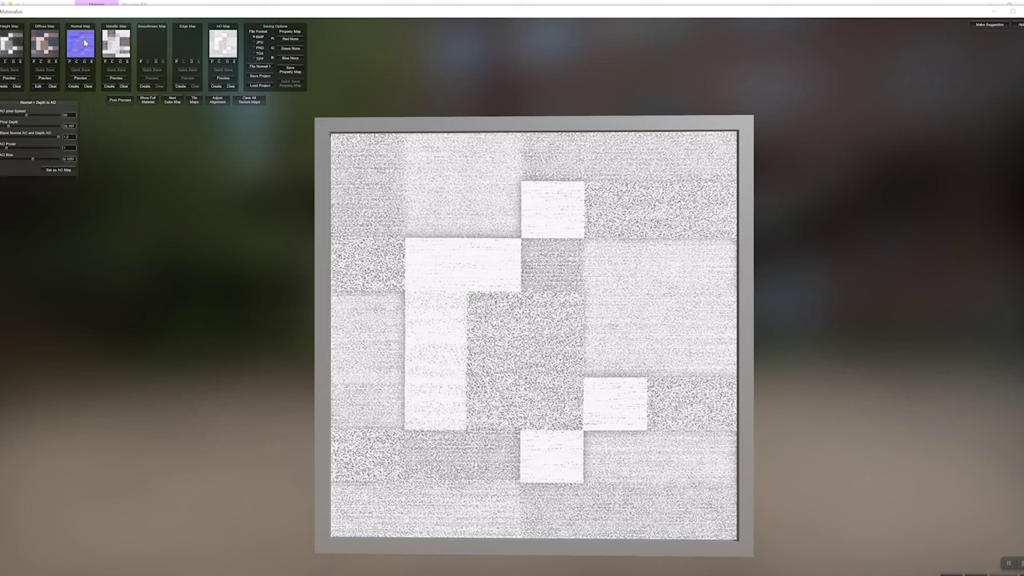
left_click(270, 68)
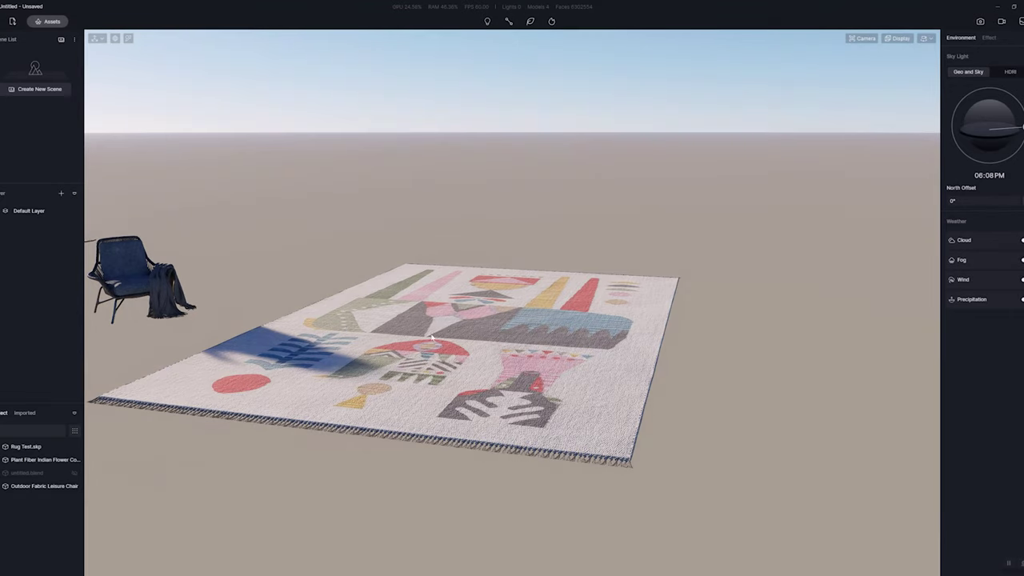
- Switch to D5 Render and change the patterned rug's material template to Displacement
right_click_drag(432, 337, 393, 341)
scroll(393, 340, "up", 5)
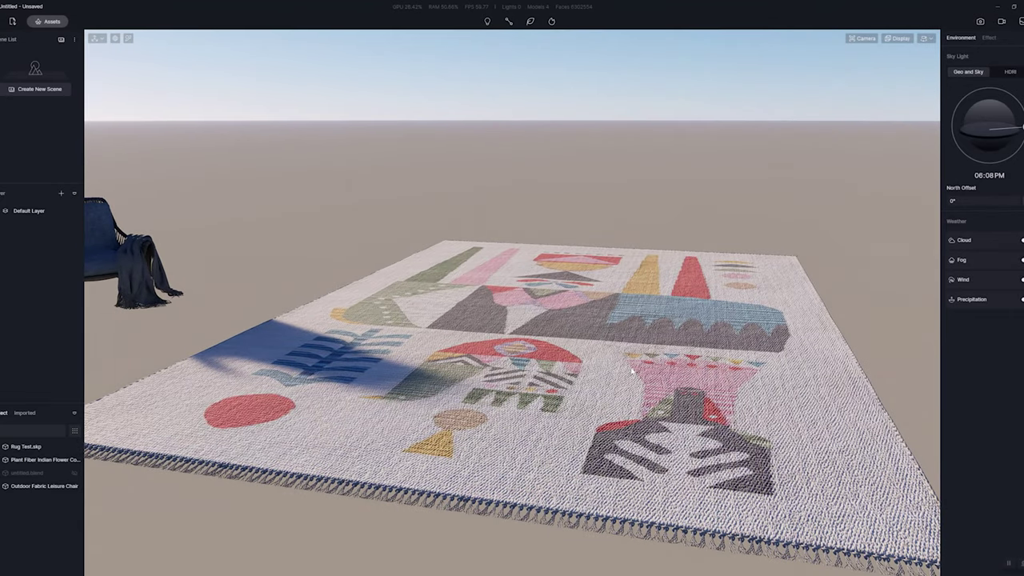
scroll(560, 357, "down", 3)
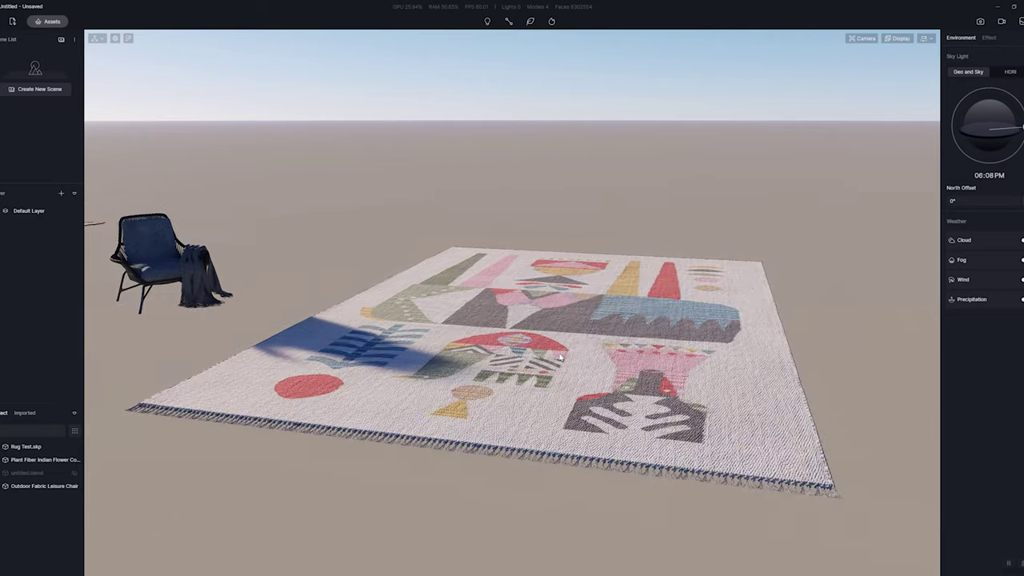
scroll(560, 356, "up", 2)
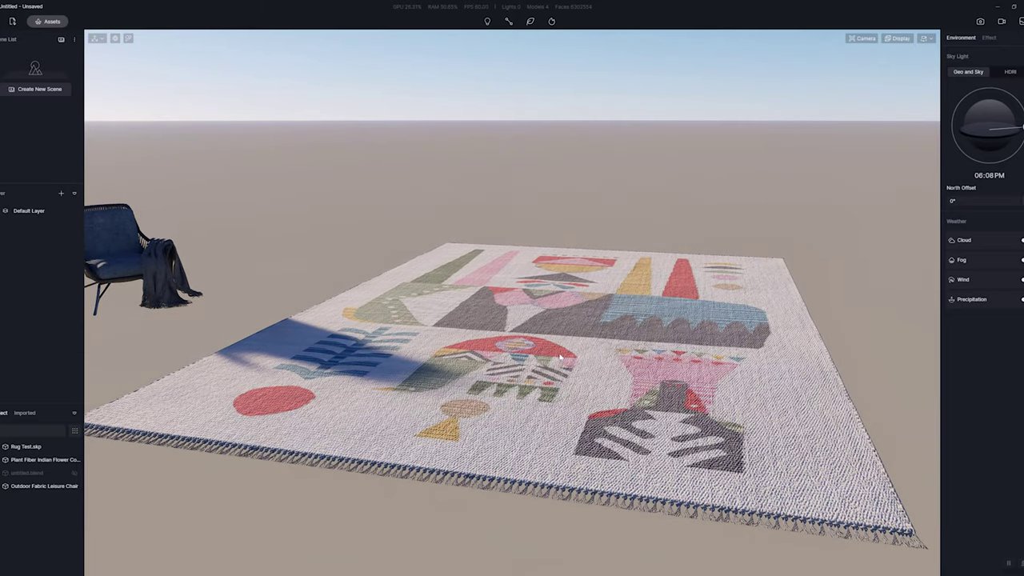
scroll(617, 349, "up", 2)
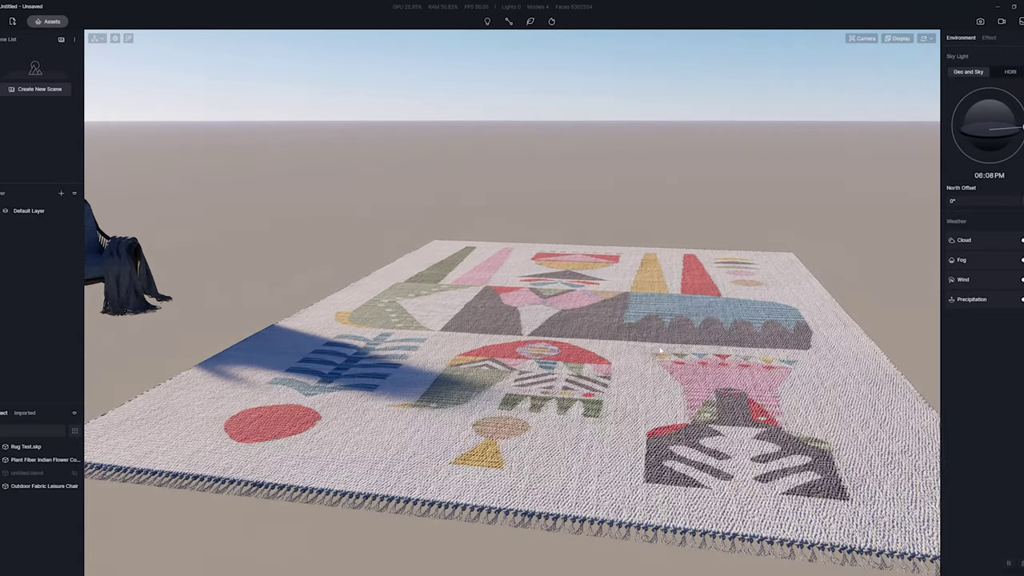
left_click(676, 334)
key("Escape")
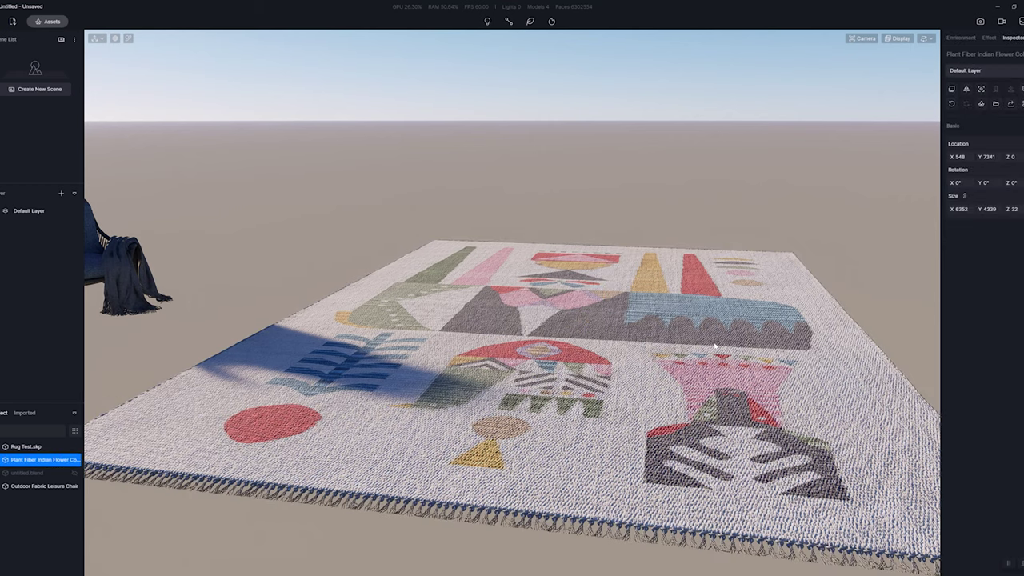
left_click(700, 347)
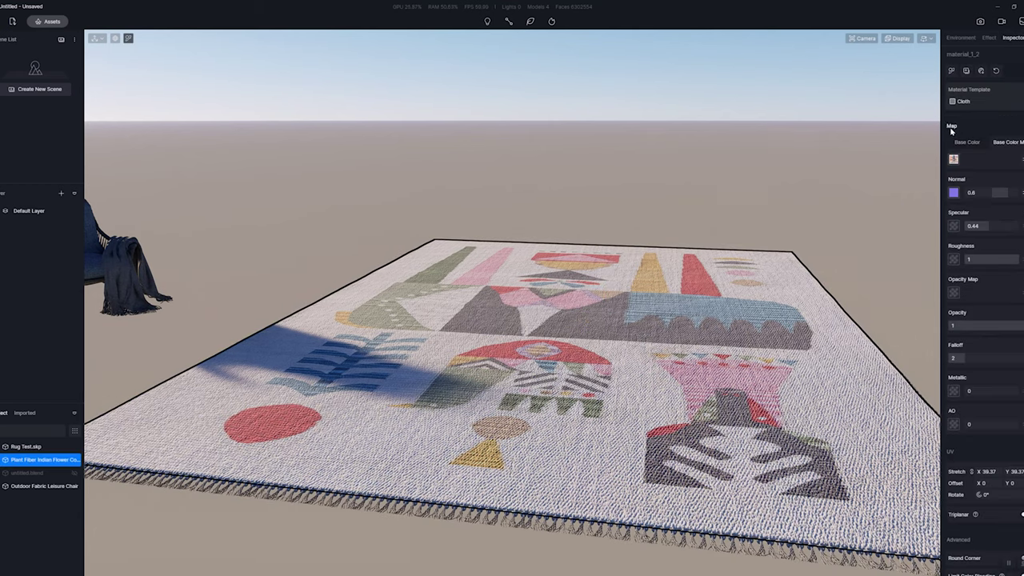
left_click(975, 103)
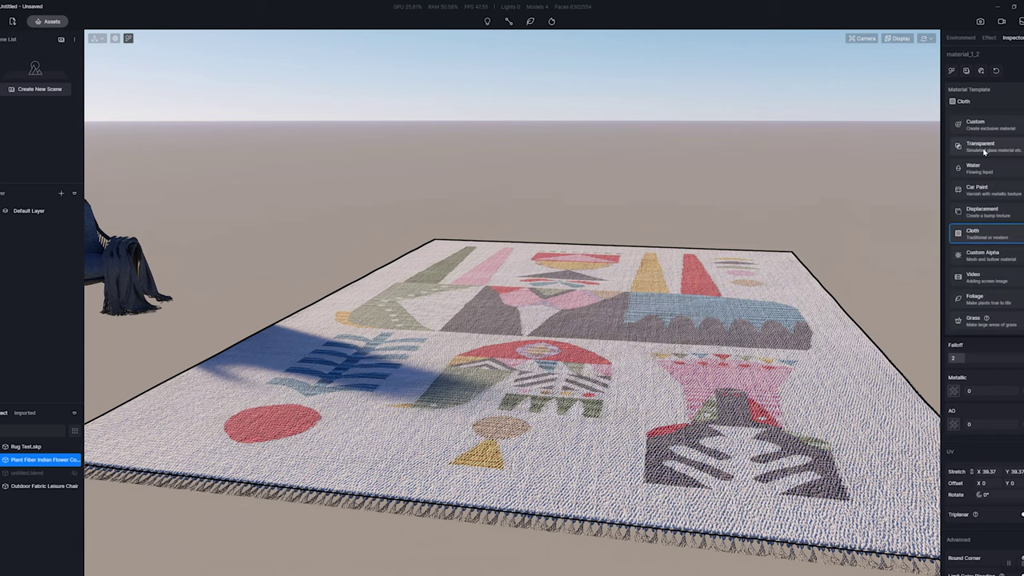
left_click(983, 212)
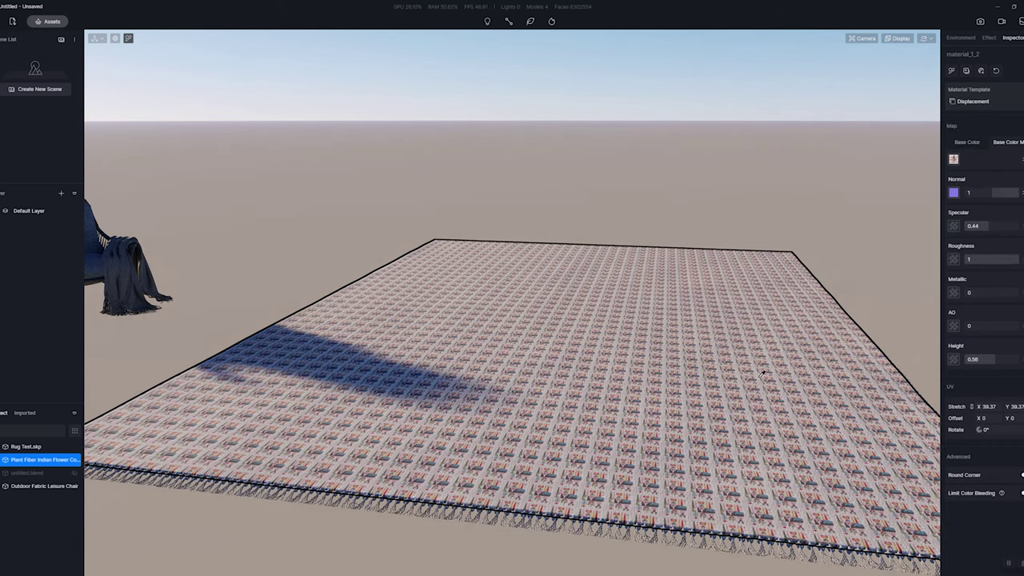
- Try UV stretch values of 1, 10, 5 and 1.51 on the rug's displacement material
left_click(986, 406)
type("1")
key("Return")
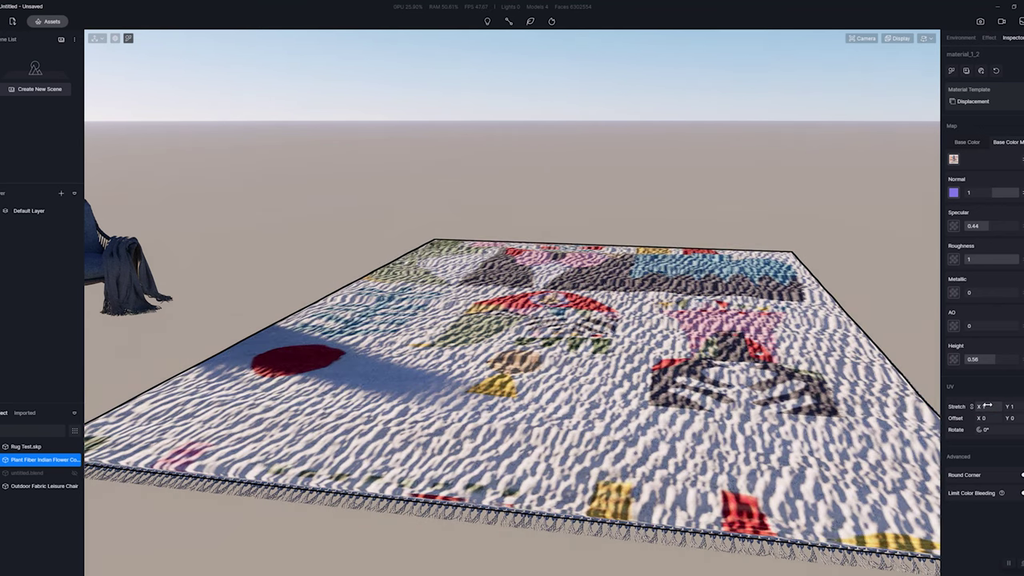
left_click(987, 405)
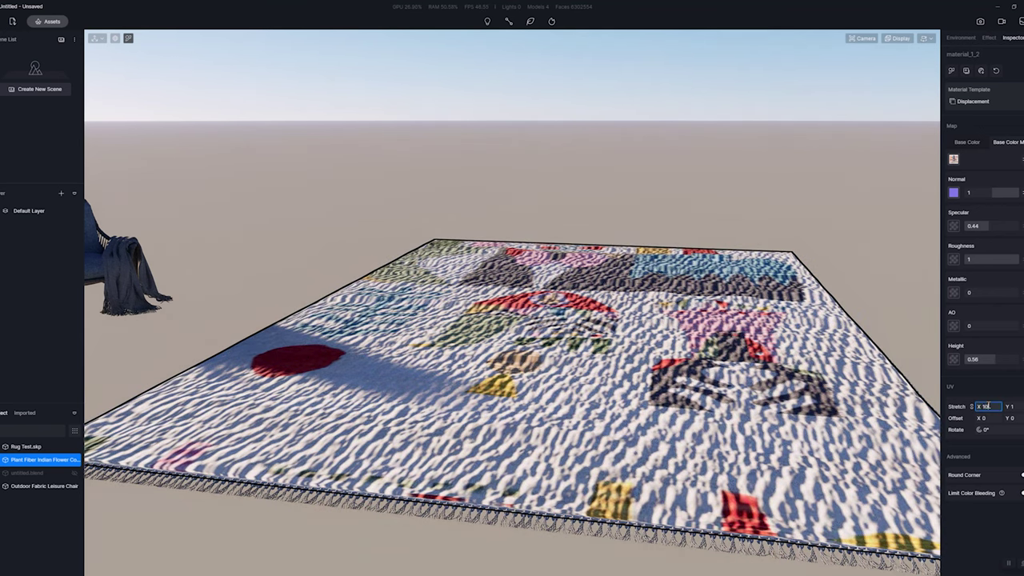
key("Return")
left_click(988, 405)
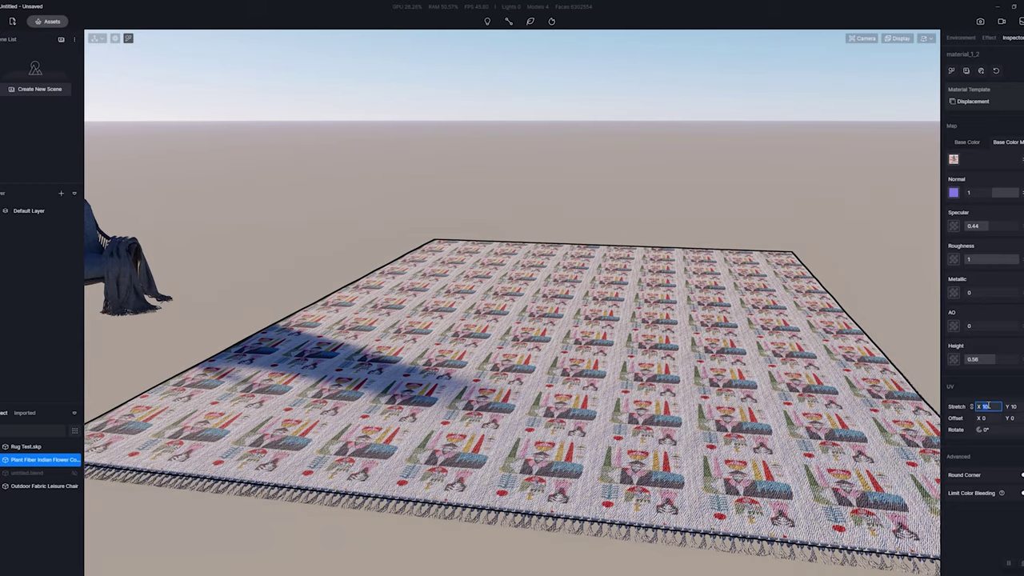
type("5")
key("Return")
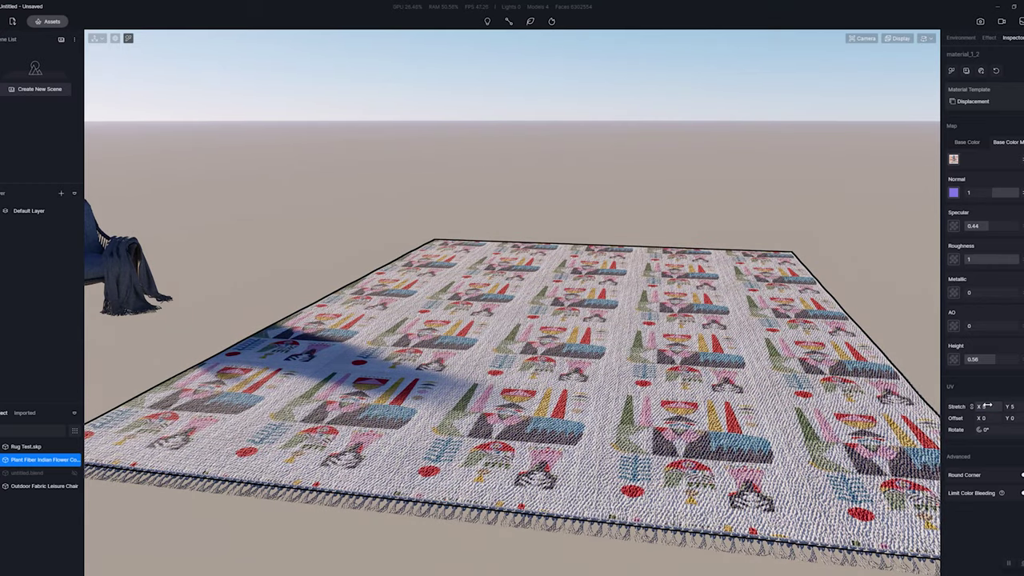
left_click_drag(988, 406, 1010, 417)
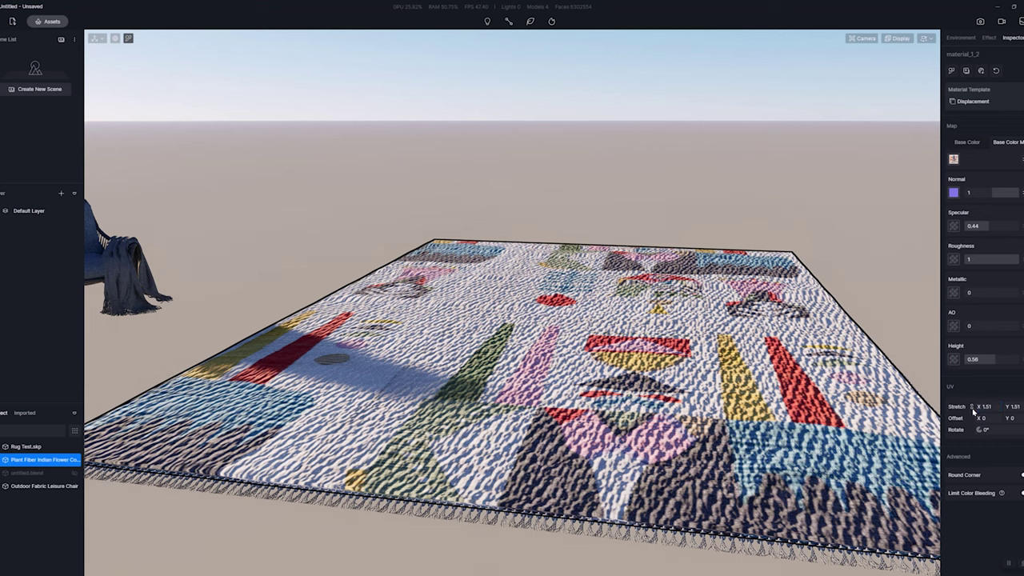
- Set the rug material's UV stretch to 2 in both X and Y
left_click(985, 407)
type("2")
key("Return")
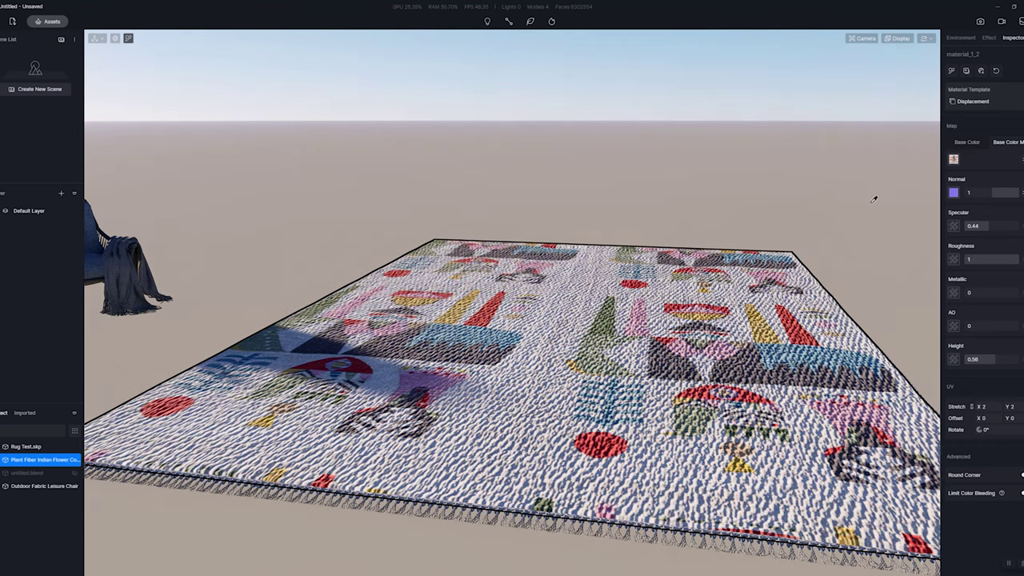
- Load Rug TExture as the rug's base color map and Rug TExtureNormal HeightJPG as its normal map from the Desktop
left_click(953, 159)
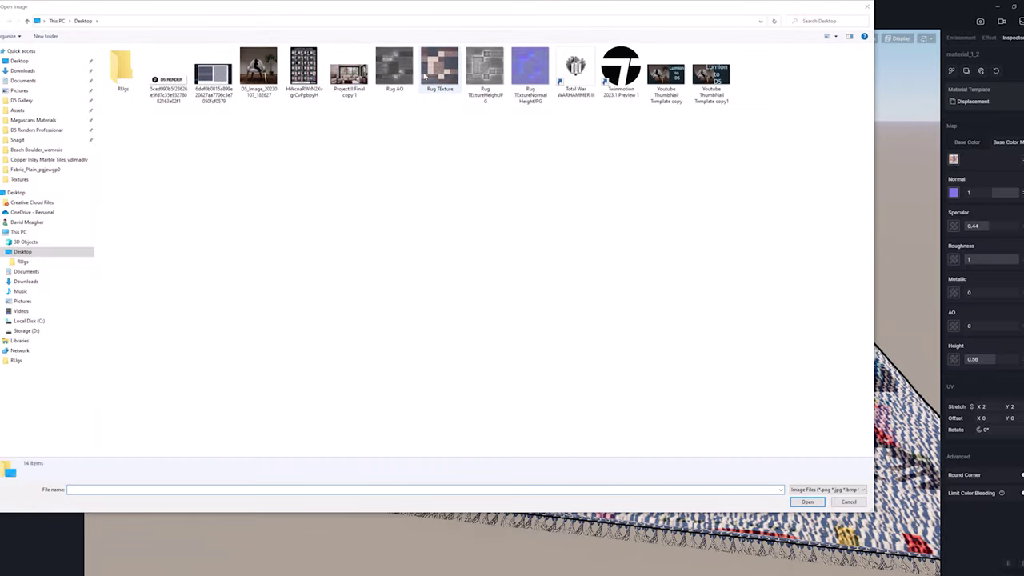
left_click(439, 70)
double_click(439, 71)
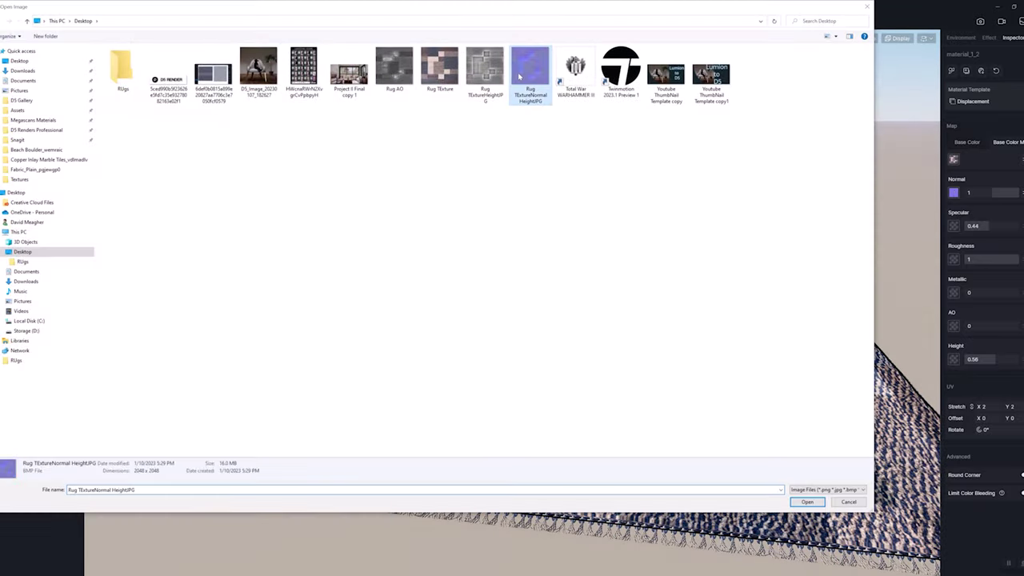
double_click(528, 68)
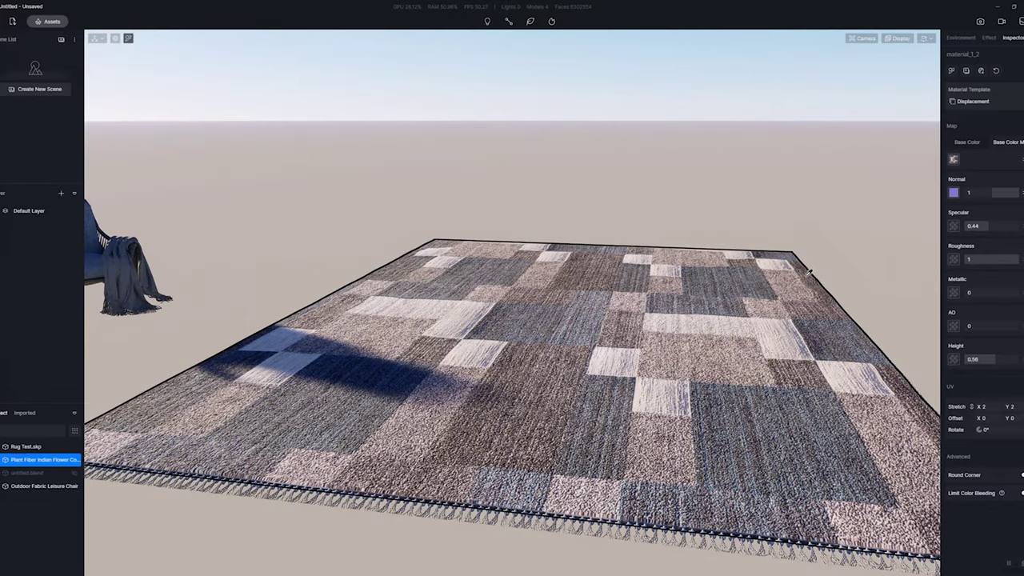
- Load Rug TExtureHeightJPG from the Desktop as the rug material's roughness map
left_click(954, 260)
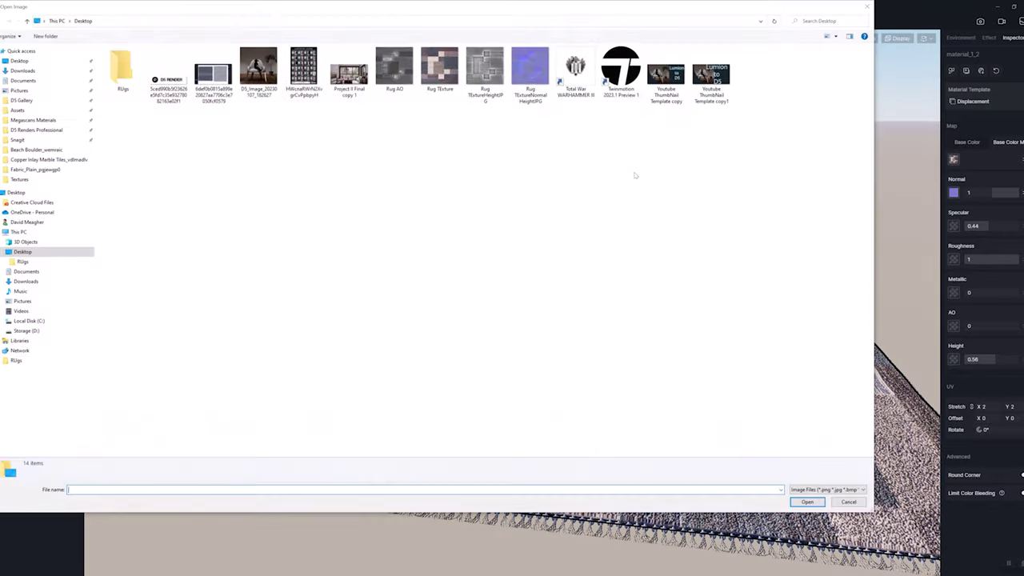
double_click(483, 69)
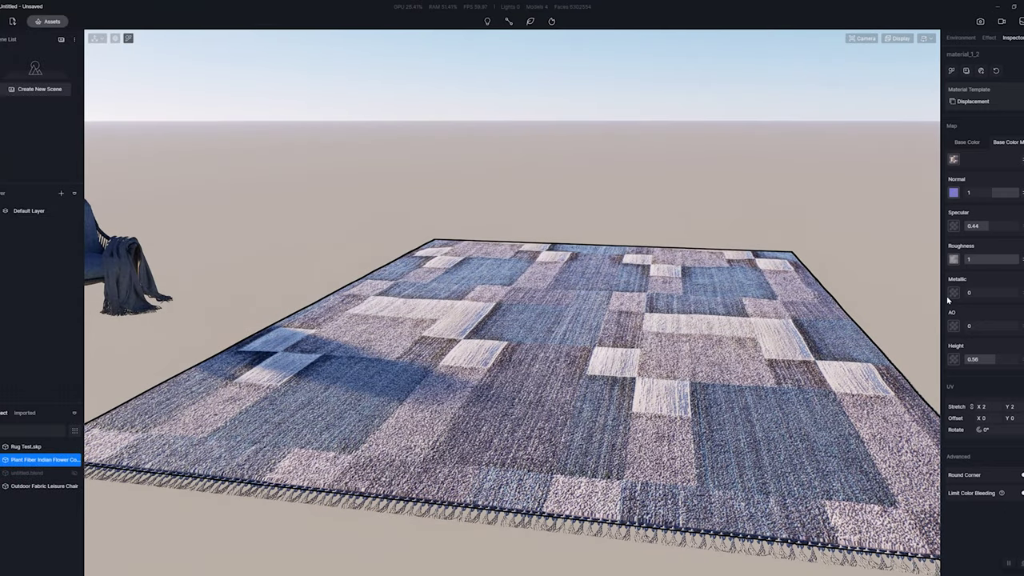
left_click(955, 293)
left_click_drag(977, 293, 949, 297)
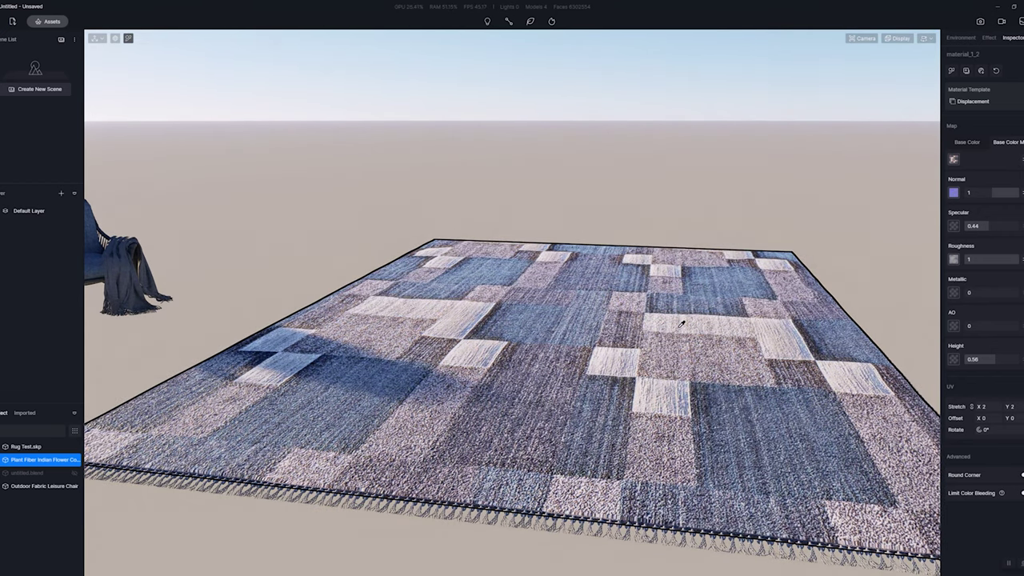
- Load Rug AO as the rug material's AO map and Rug TExtureHeightJPG as its height map
key("w")
key("s")
key("d")
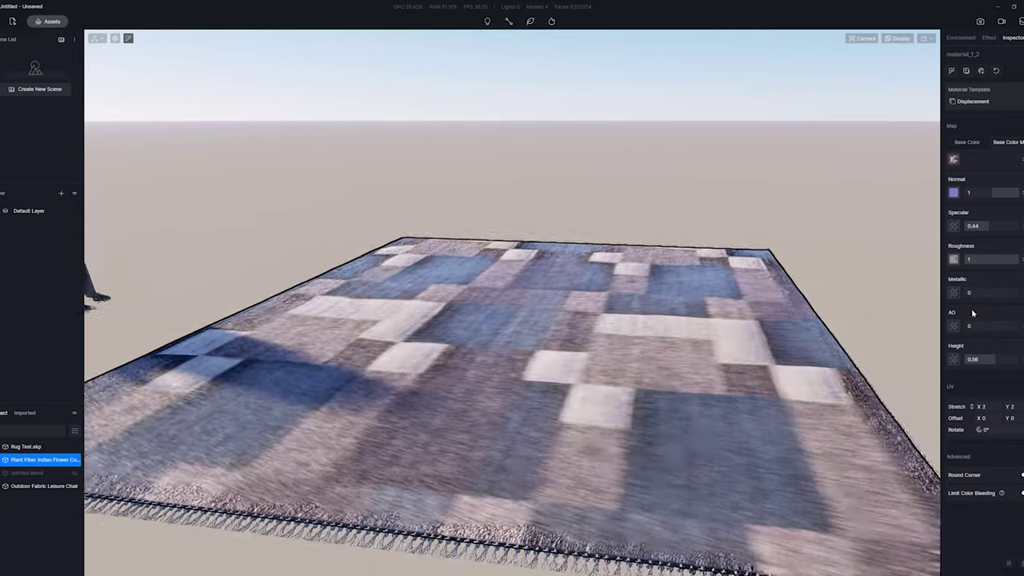
left_click(953, 326)
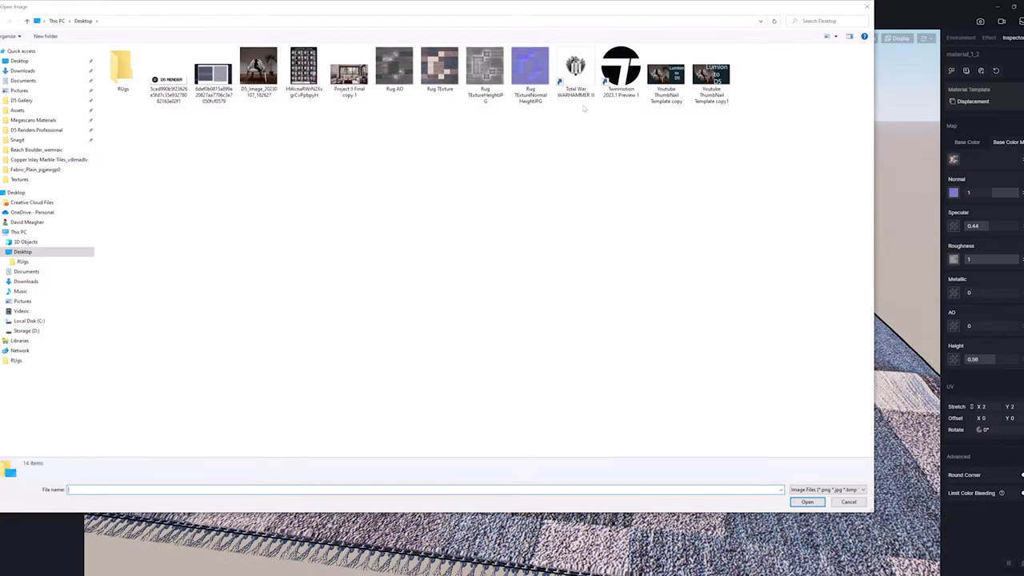
double_click(394, 68)
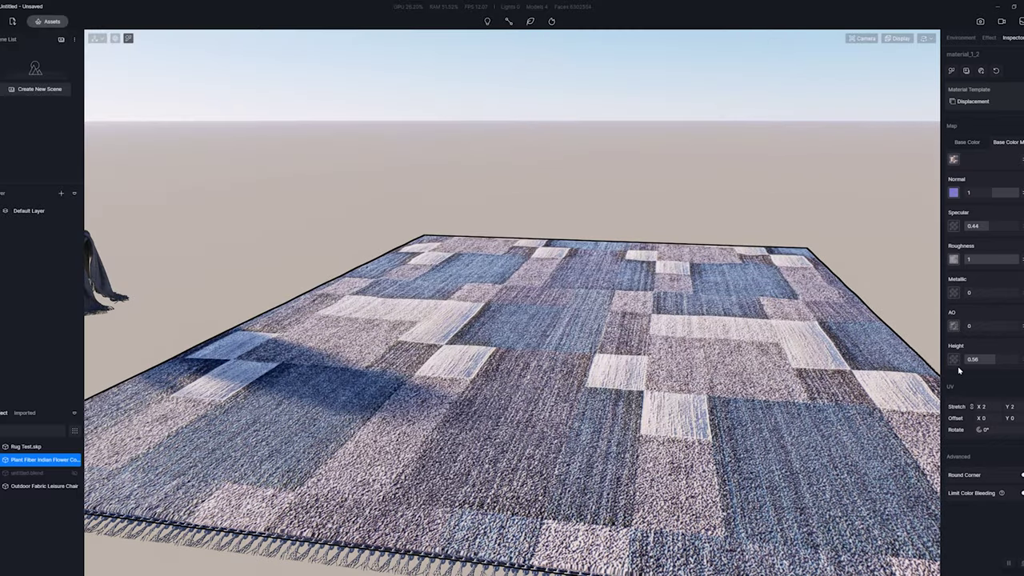
left_click(956, 361)
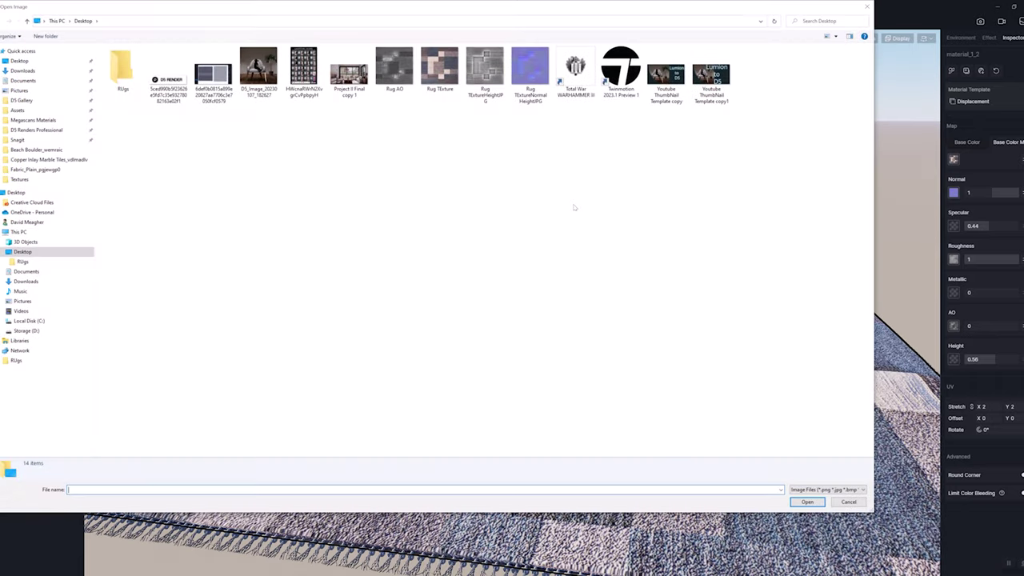
double_click(487, 66)
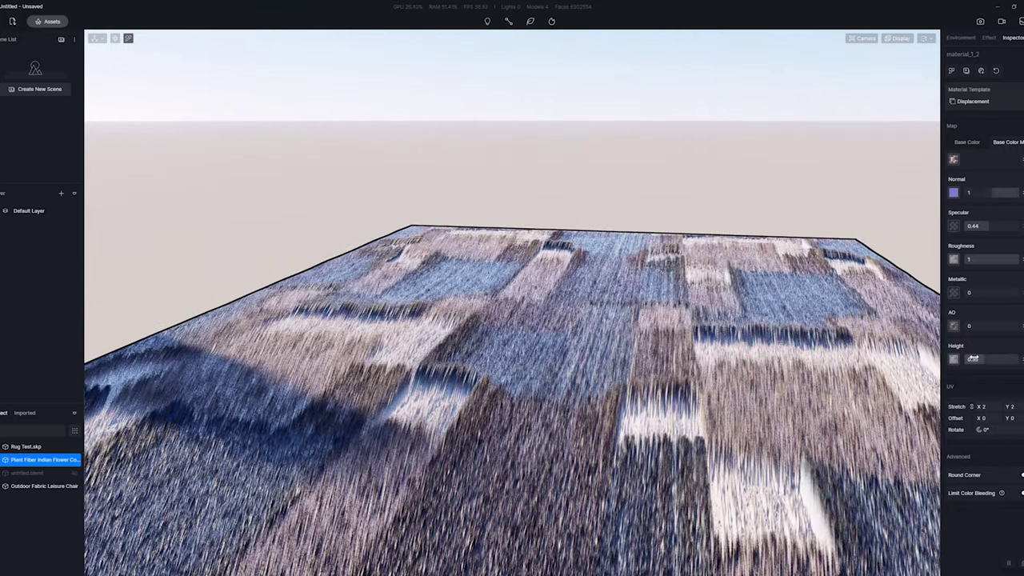
- Try a displacement height of 0.08 on the rug and inspect its pile from near and far
left_click_drag(990, 359, 968, 359)
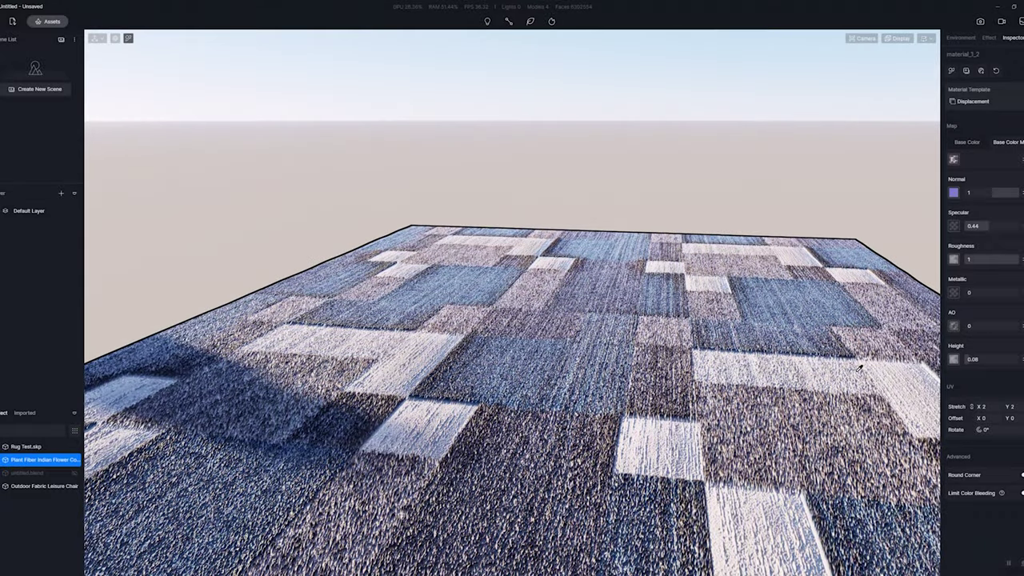
scroll(863, 368, "down", 3)
scroll(863, 368, "up", 4)
scroll(748, 368, "down", 3)
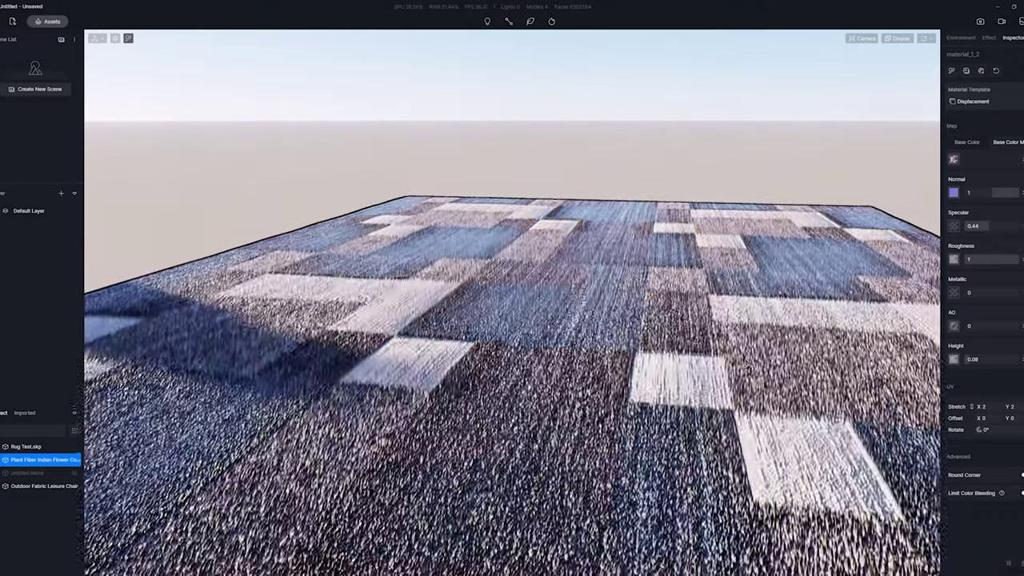
scroll(748, 368, "up", 3)
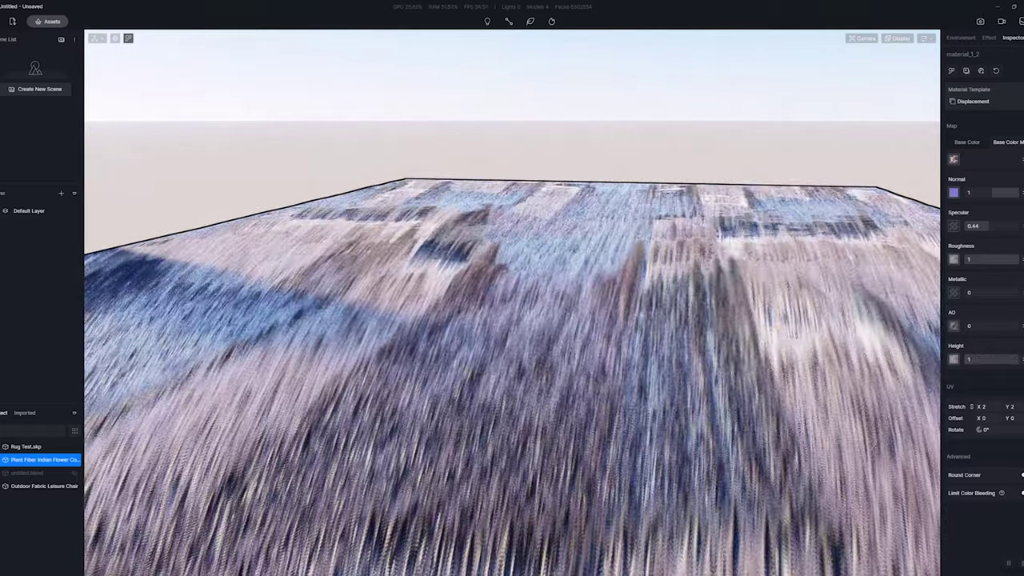
- Set the rug's displacement height to 0.03 and check the whole rug from farther away
left_click_drag(1019, 360, 965, 362)
right_click_drag(704, 384, 673, 344)
scroll(673, 344, "down", 3)
scroll(673, 344, "up", 2)
scroll(673, 344, "down", 4)
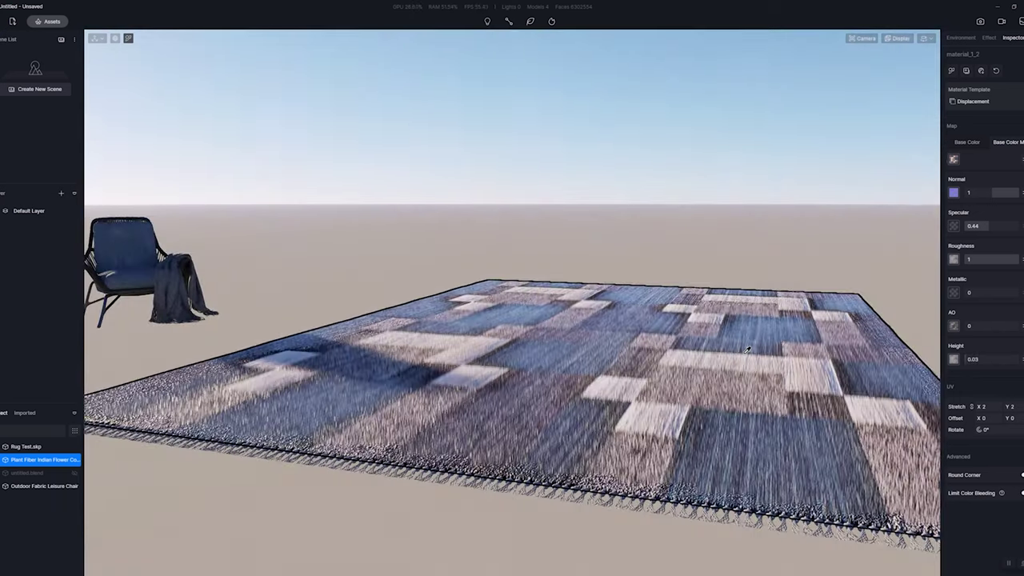
- Set the rug material's specular to 0.04 and its roughness to 1, checking the surface from near and far
scroll(747, 347, "up", 2)
right_click_drag(747, 347, 751, 360)
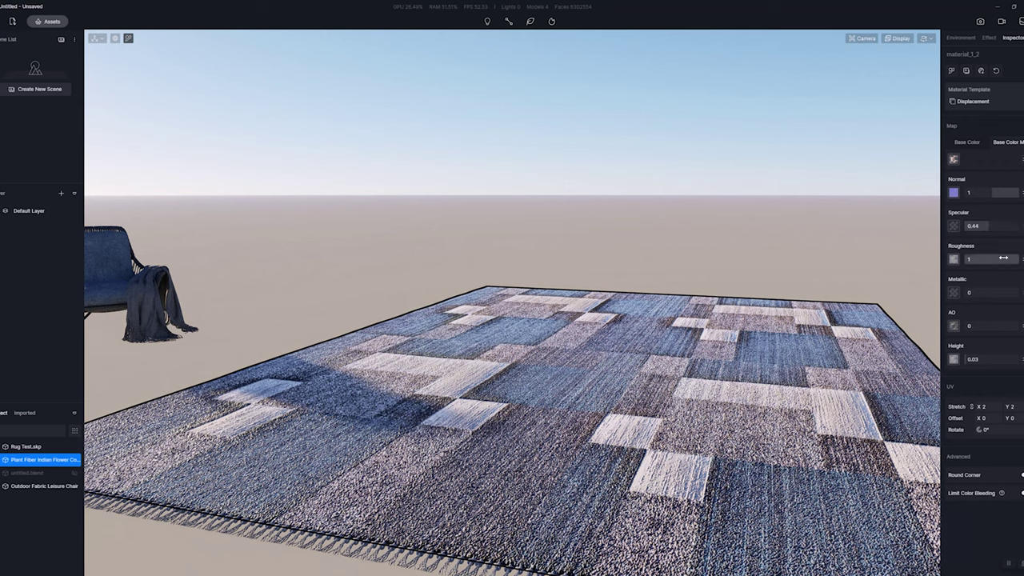
left_click_drag(997, 259, 1018, 258)
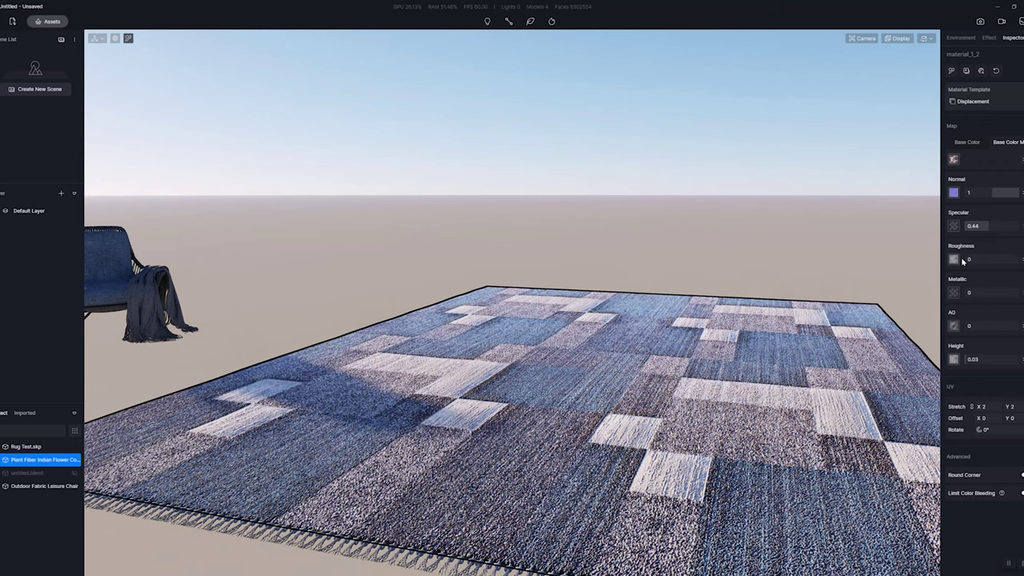
left_click_drag(989, 227, 966, 226)
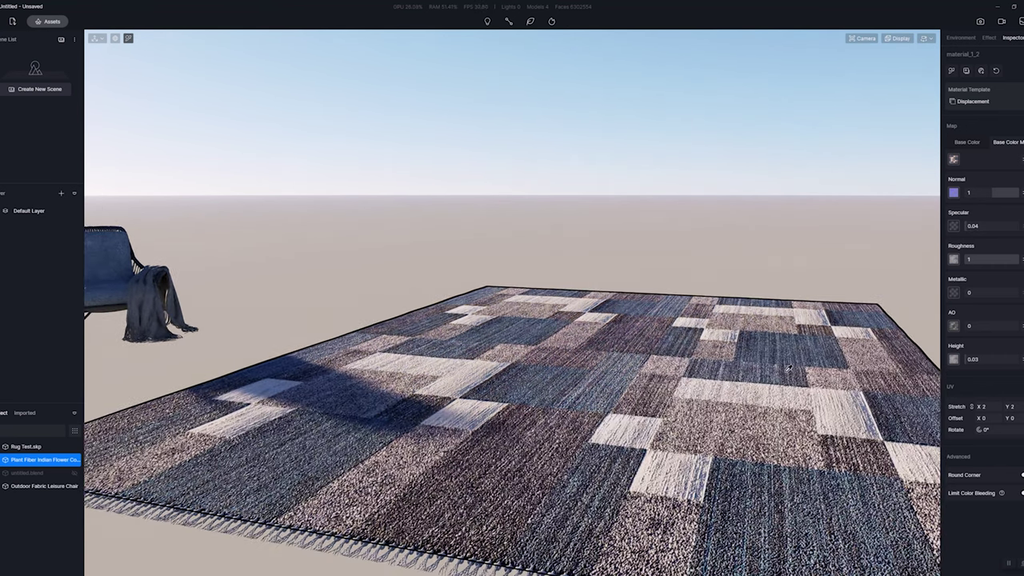
right_click_drag(787, 369, 790, 381)
scroll(790, 382, "down", 2)
scroll(790, 382, "up", 1)
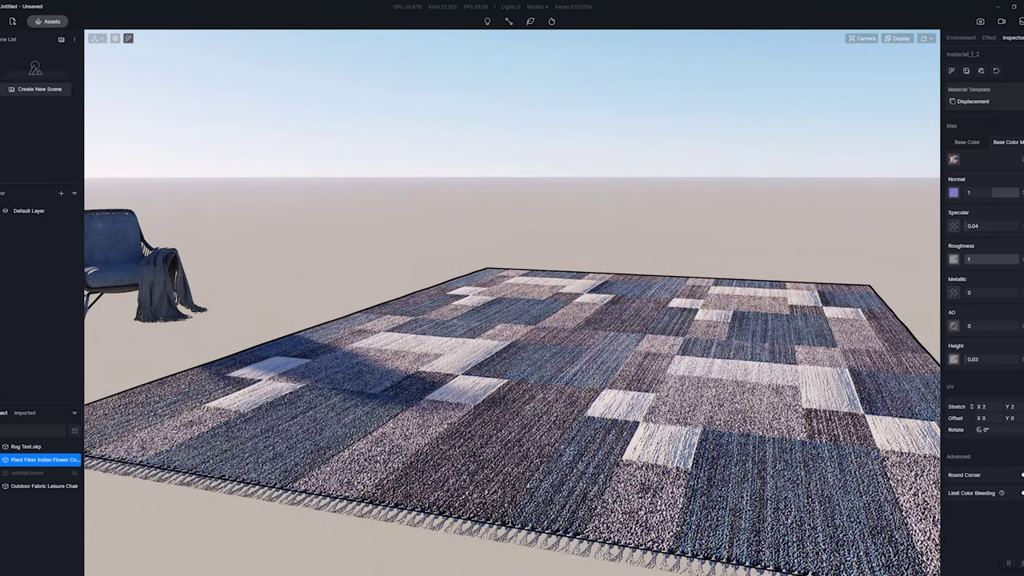
- Check the color space of the base color and normal maps and set the roughness map's color space to Linear
left_click(1022, 159)
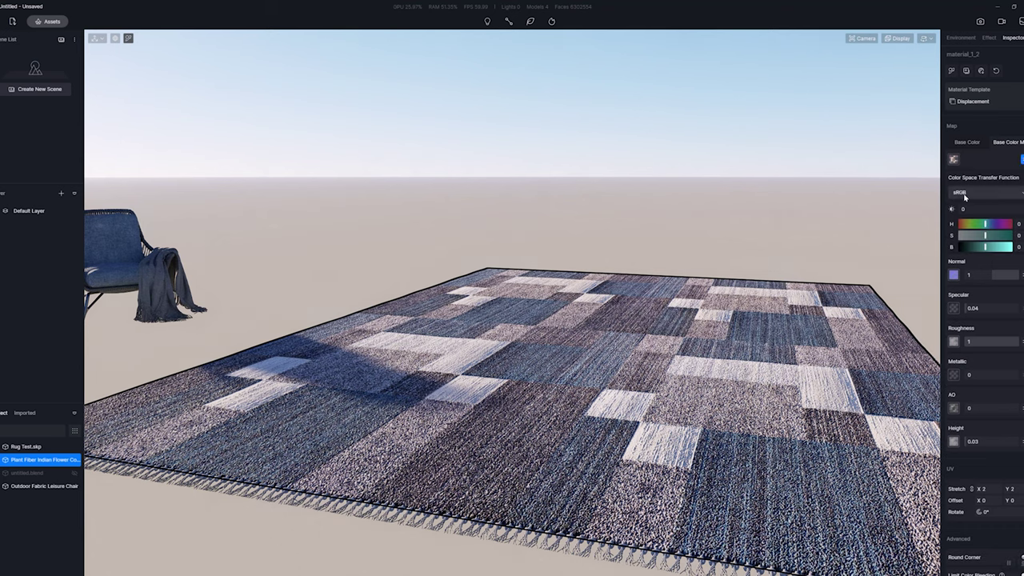
left_click(1022, 159)
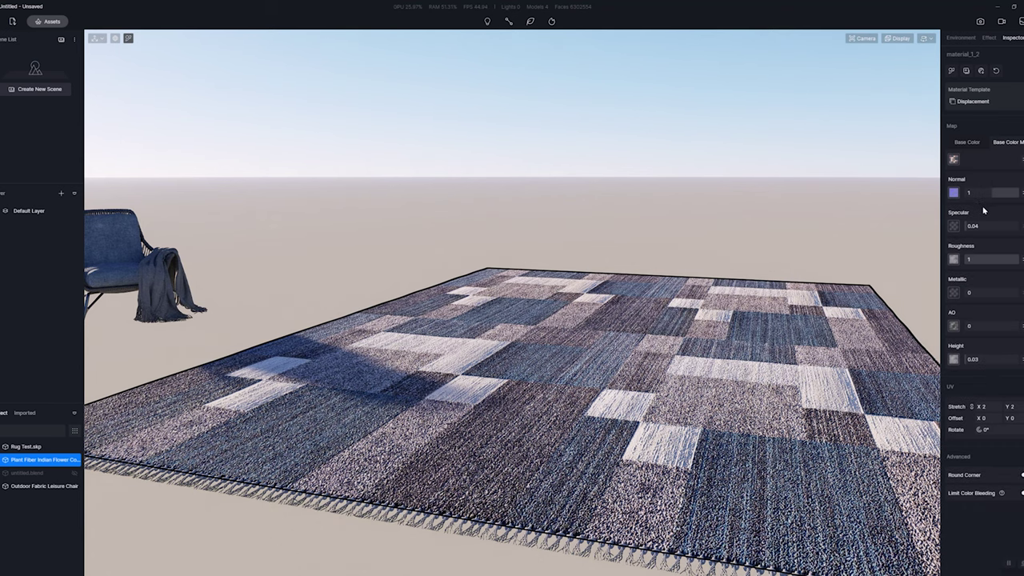
left_click(1023, 196)
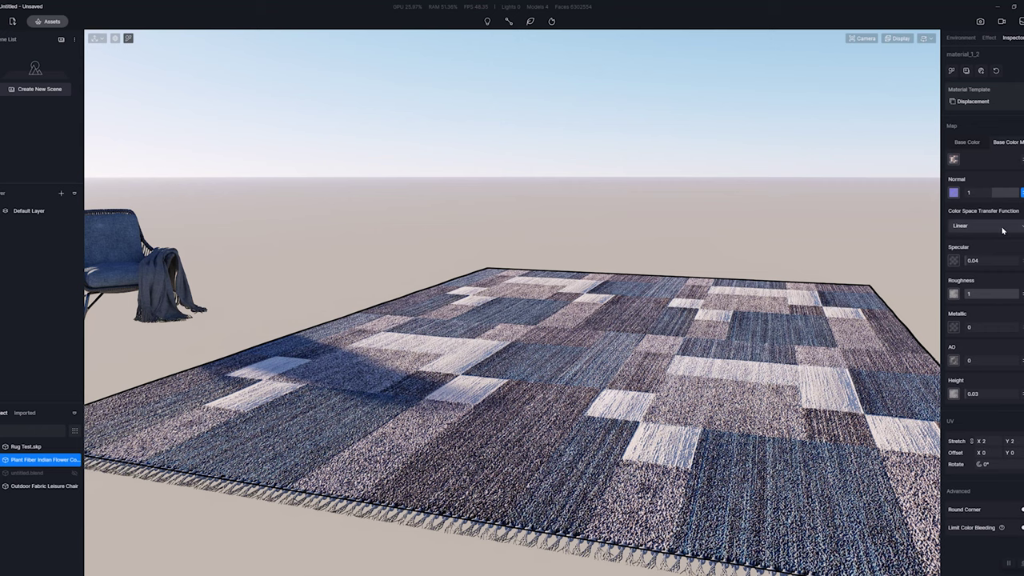
left_click(1022, 193)
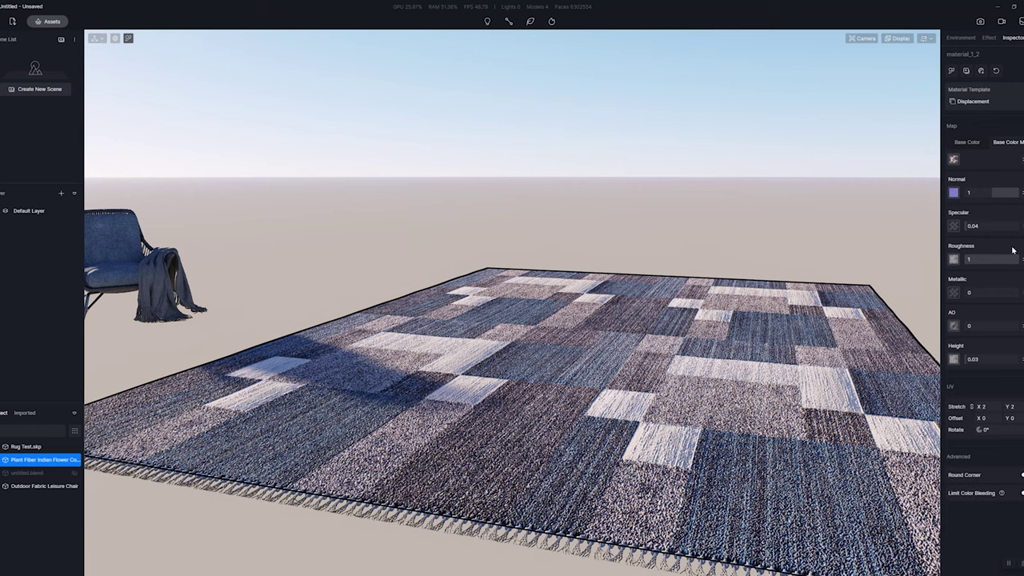
left_click(1021, 259)
left_click(973, 293)
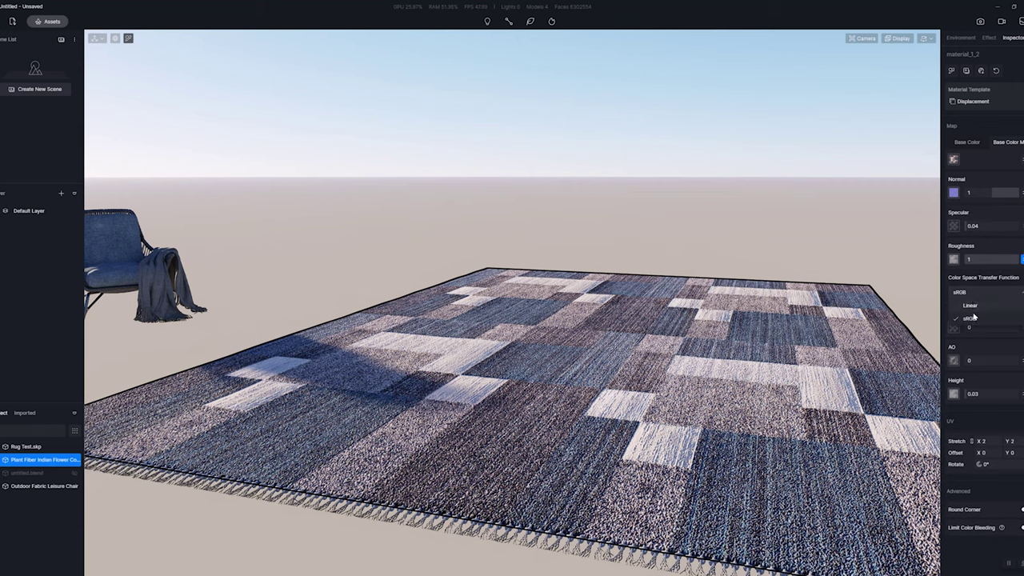
left_click(973, 310)
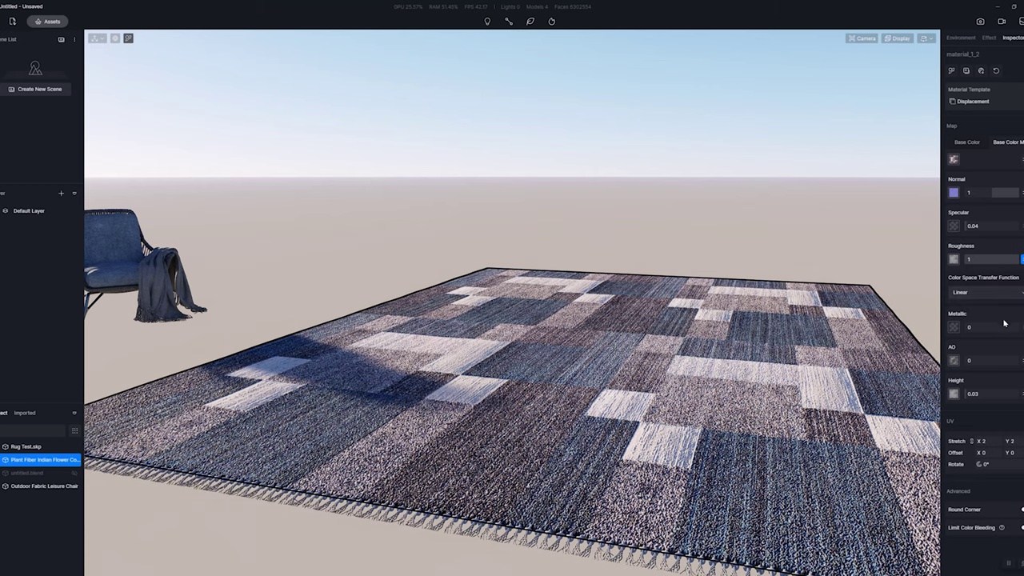
- Check the AO map's color space and set the height map's color space transfer function to Linear
left_click(1019, 360)
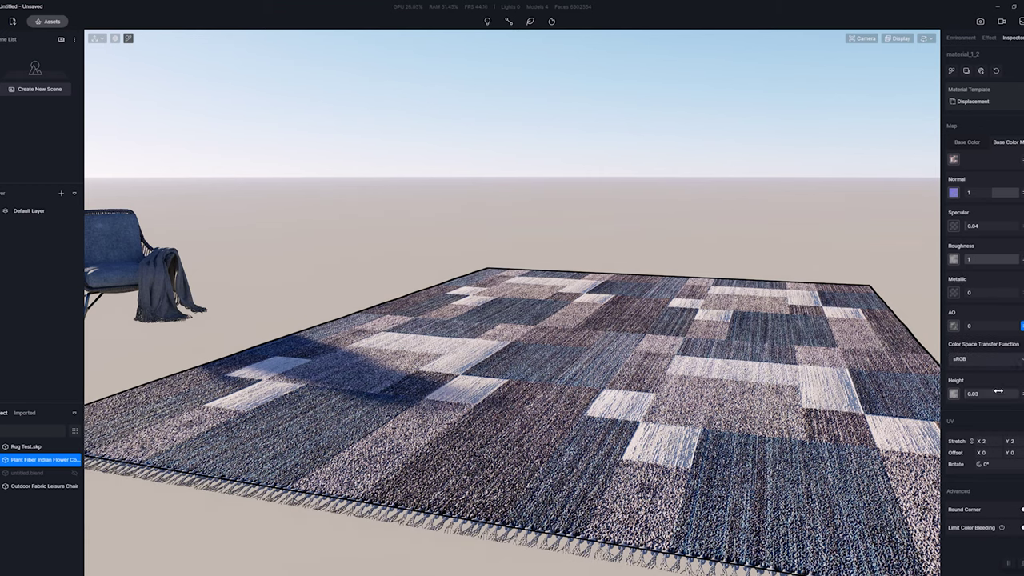
left_click(1022, 326)
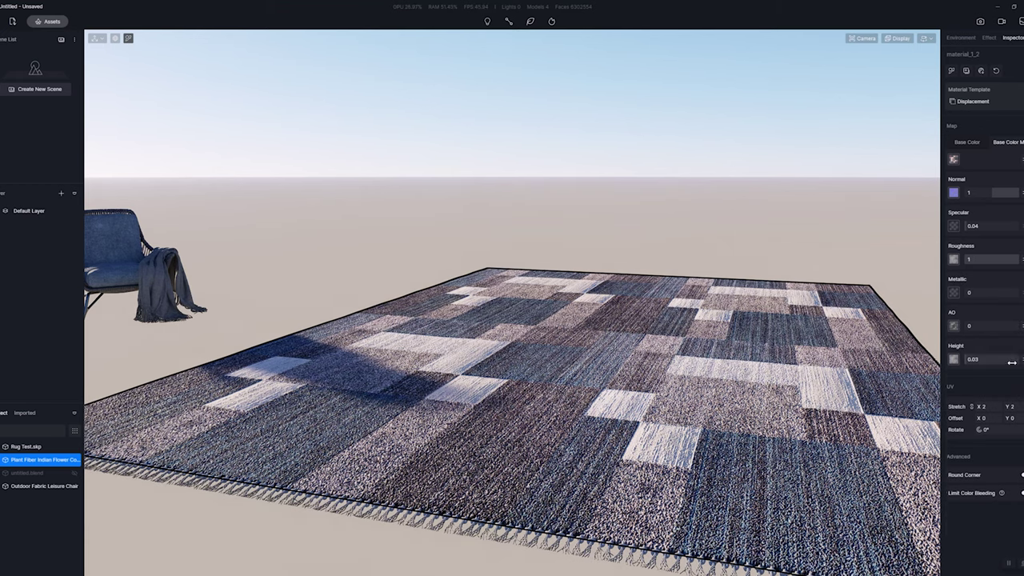
left_click(1022, 359)
left_click(988, 396)
left_click(970, 405)
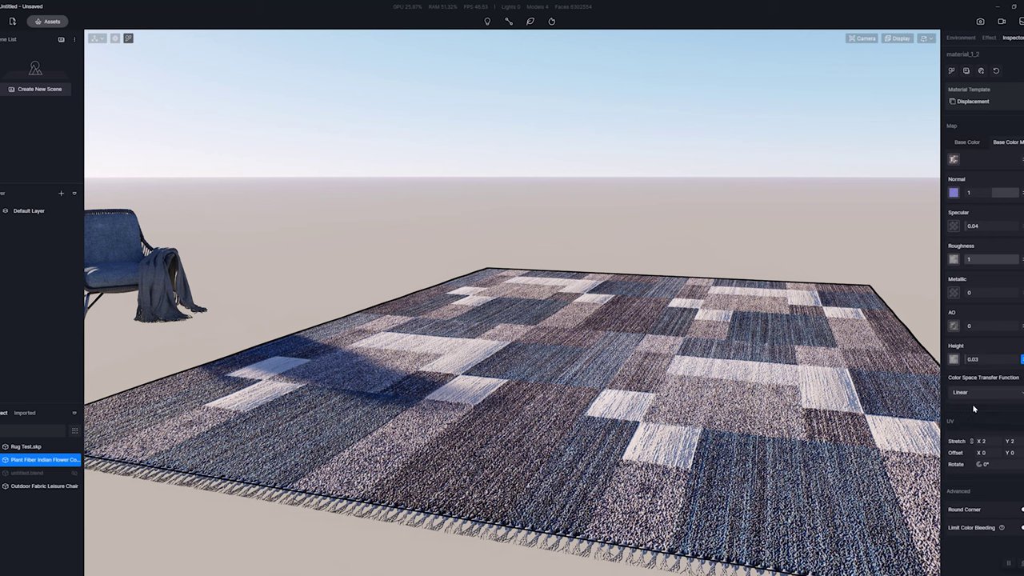
- Try UV stretch values of 3, 2 and 0.5 on the rug material while viewing the rug from above
scroll(636, 393, "down", 5)
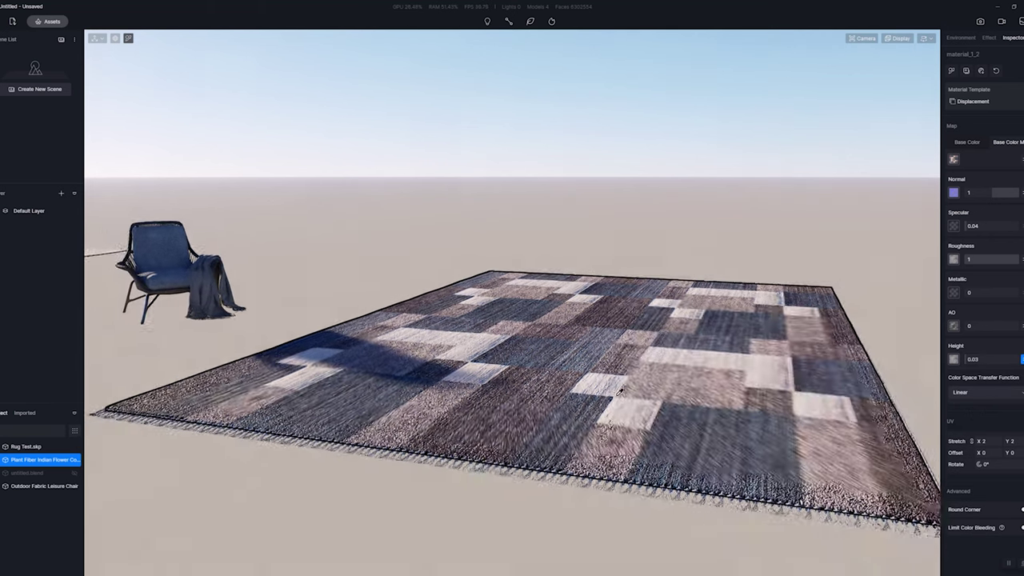
scroll(672, 384, "up", 4)
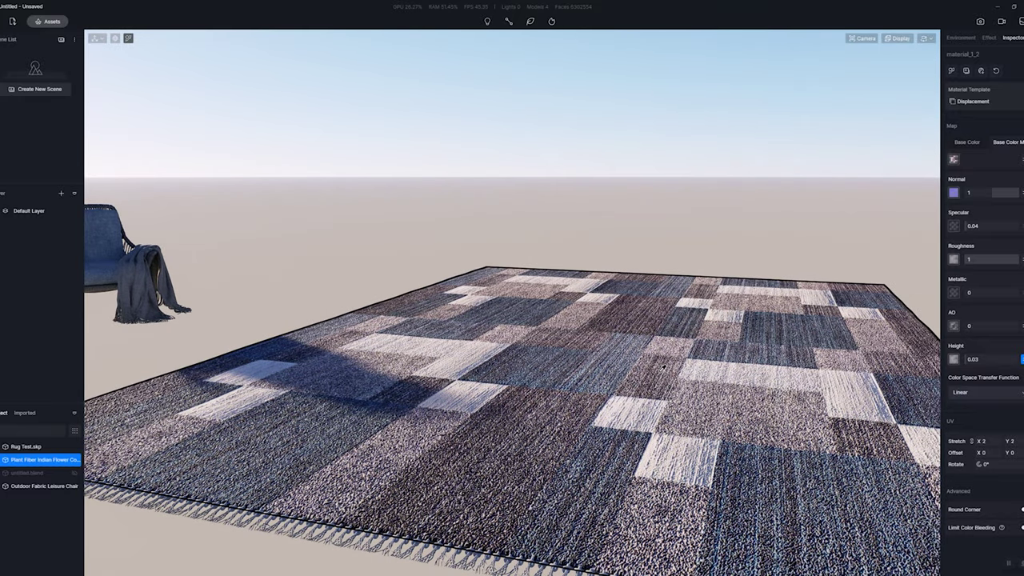
middle_click_drag(663, 368, 724, 476)
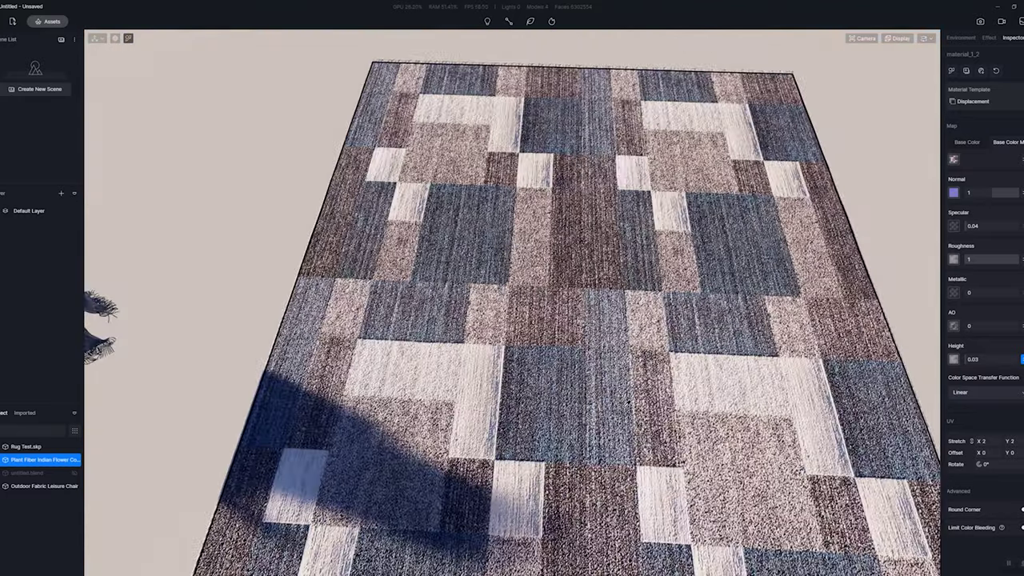
scroll(674, 364, "down", 4)
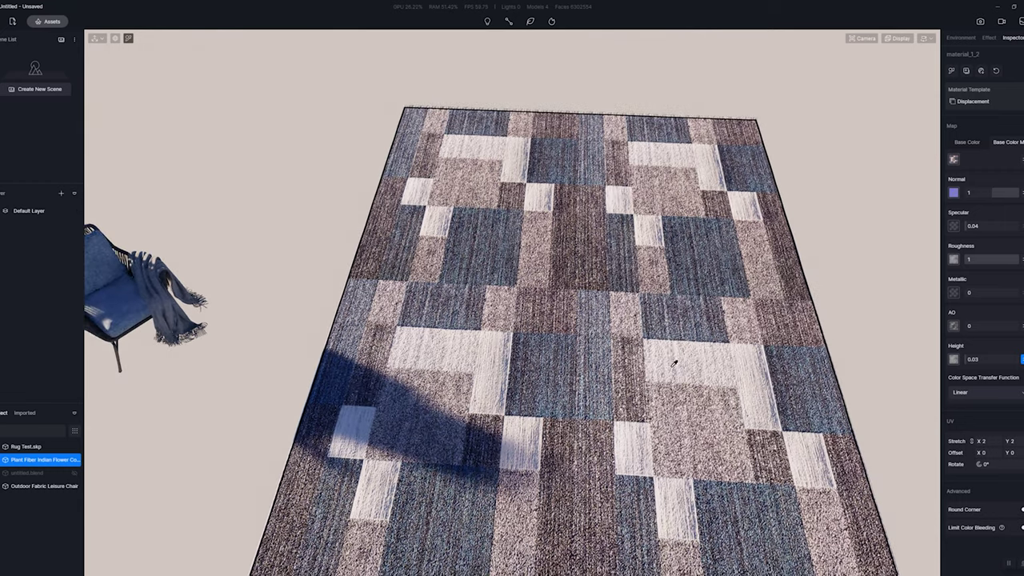
scroll(675, 364, "up", 5)
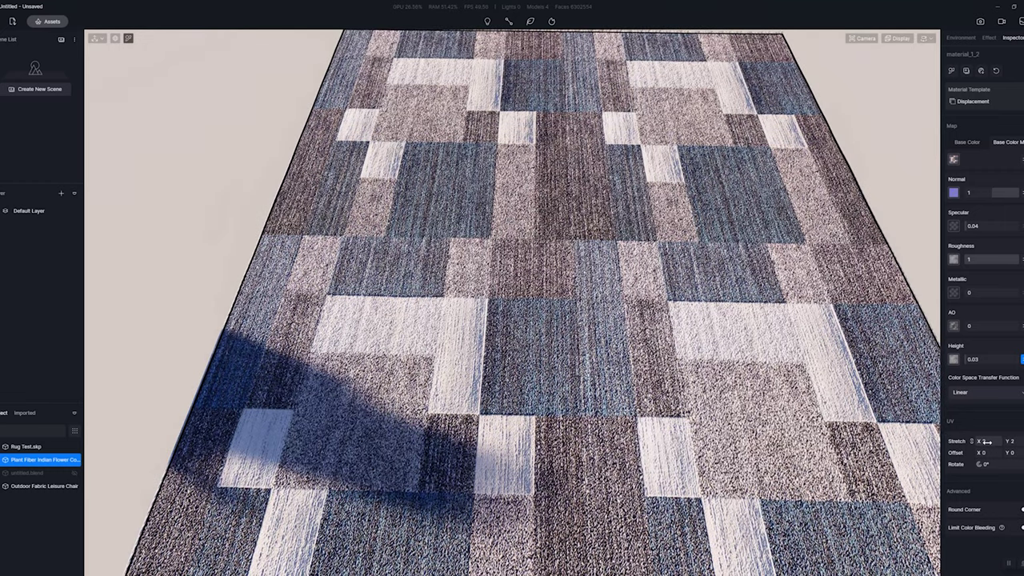
type("3")
key("Return")
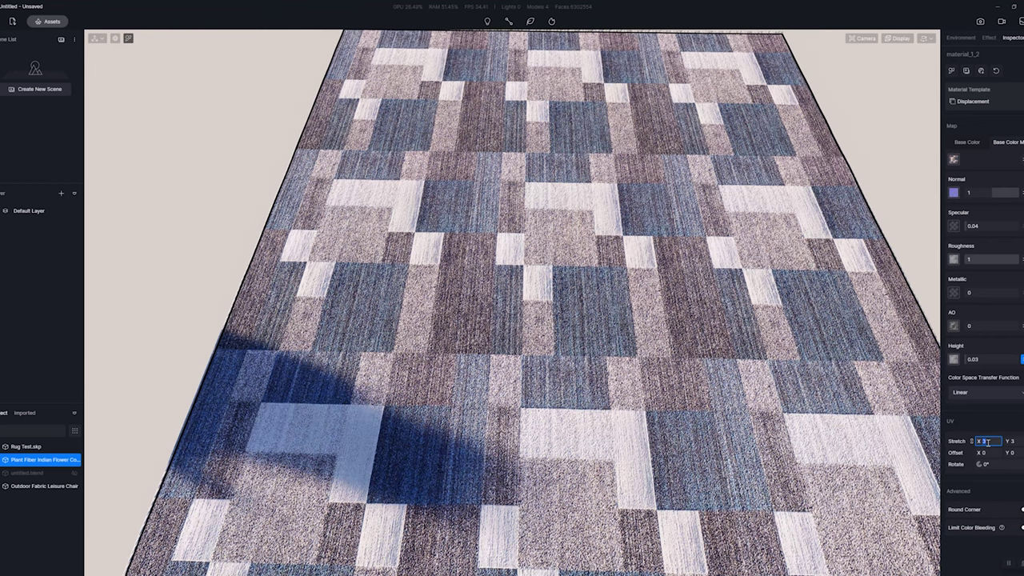
key("Return")
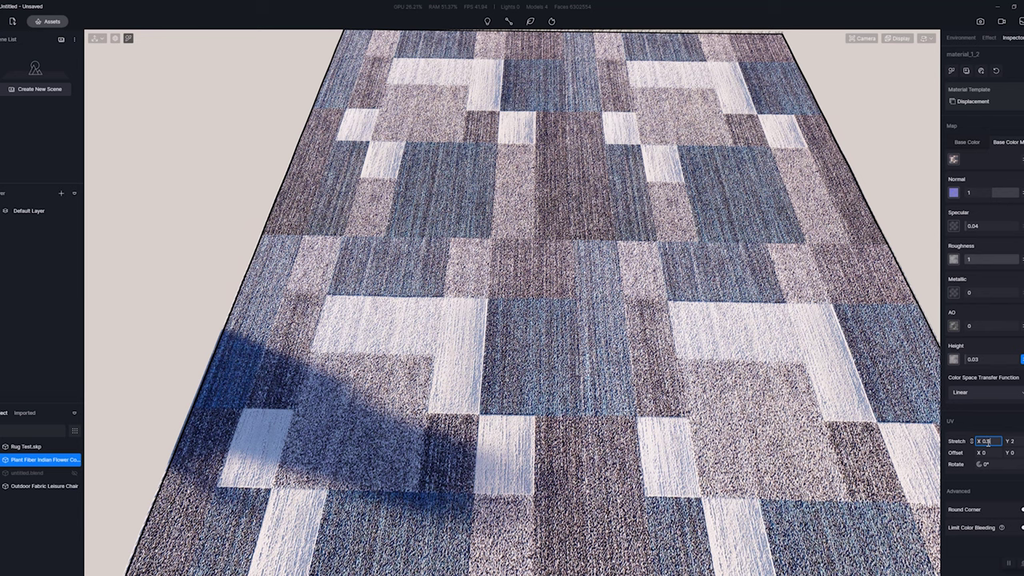
key("Return")
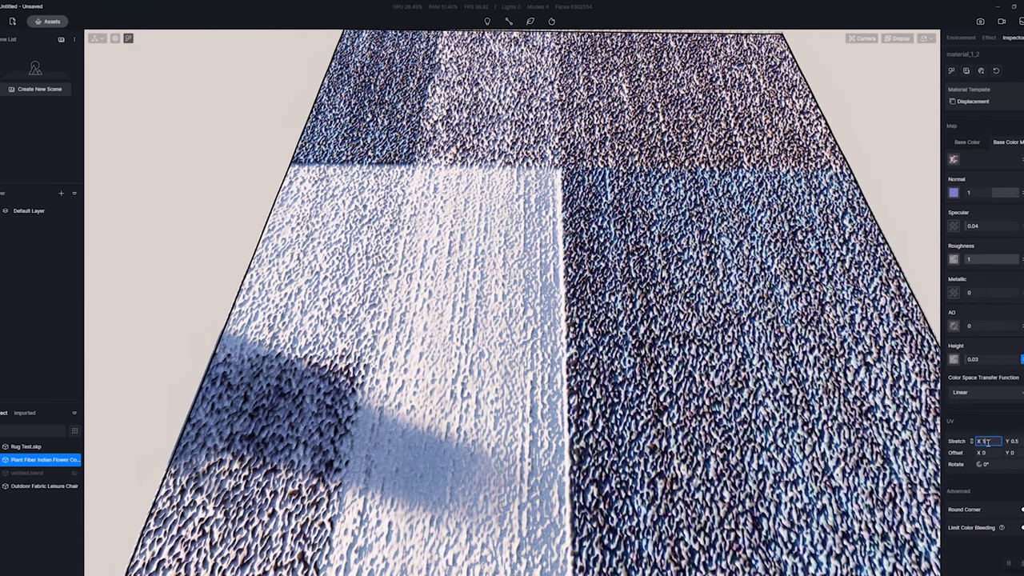
- Try a UV stretch of 1 in X and Y and view the whole rug from farther away
key("Return")
right_click_drag(520, 380, 566, 360)
scroll(544, 341, "down", 3)
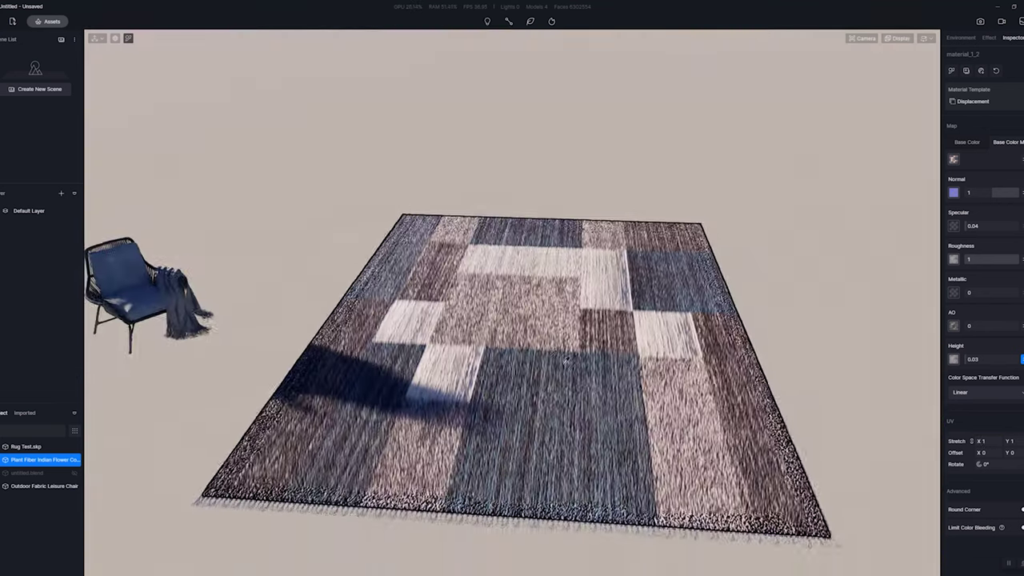
middle_click_drag(567, 360, 568, 287)
scroll(873, 411, "up", 3)
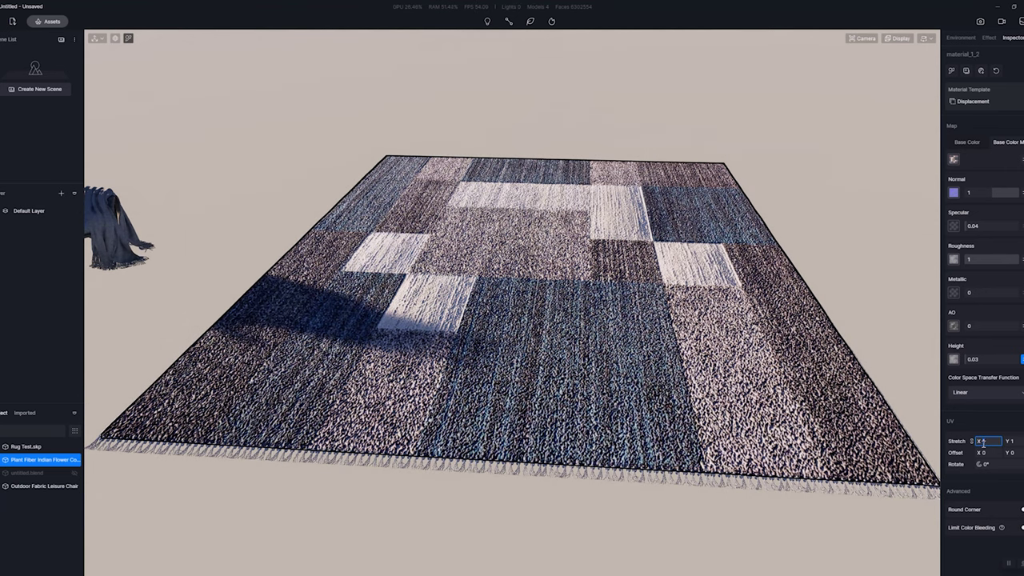
- Set the rug material's UV stretch to 1.5 in X and Y and check the pattern from a low angle
type(".5")
key("Return")
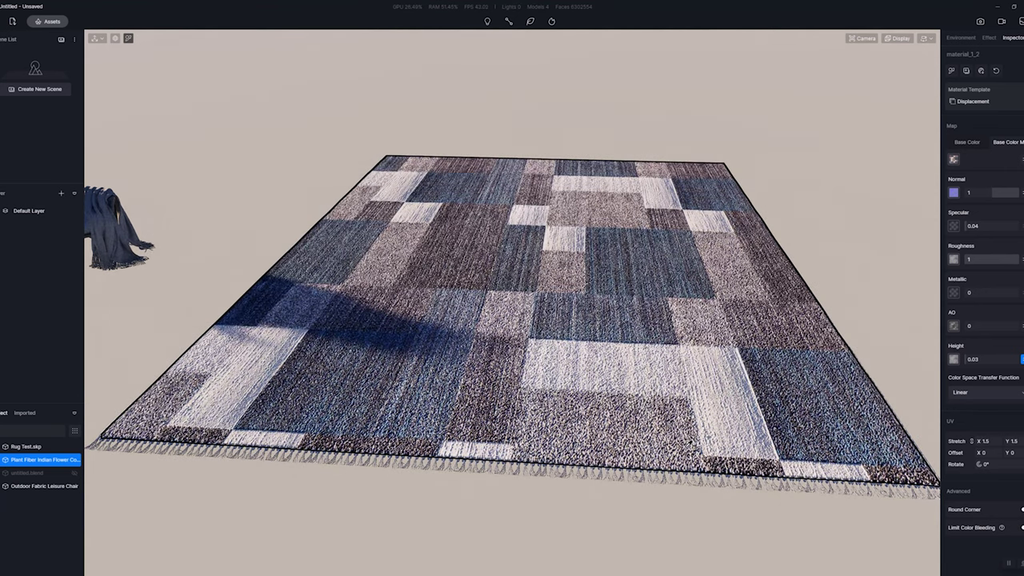
right_click_drag(592, 364, 565, 286)
scroll(565, 285, "down", 3)
middle_click_drag(565, 286, 556, 236)
scroll(549, 287, "up", 3)
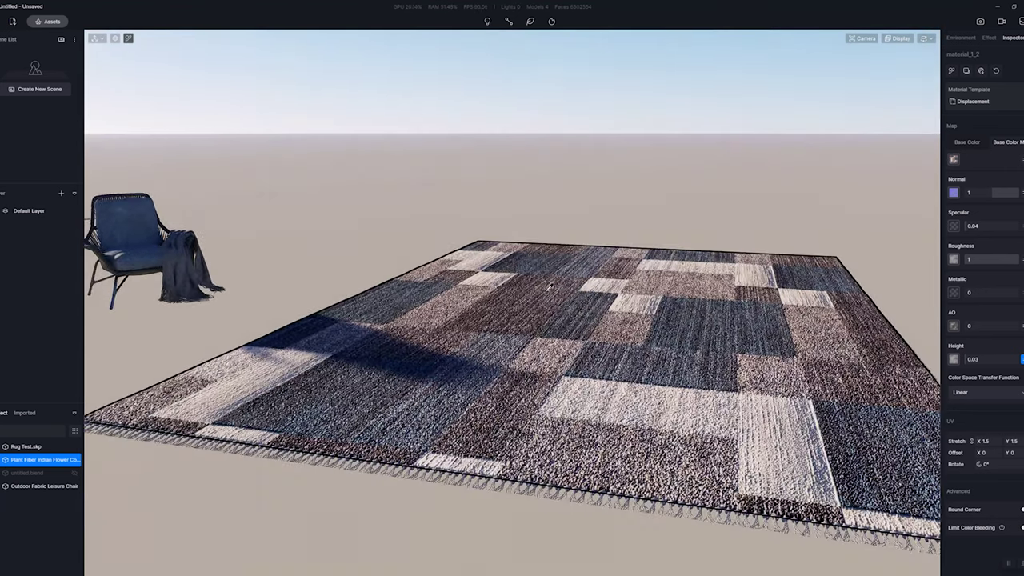
scroll(549, 286, "down", 5)
scroll(639, 337, "up", 5)
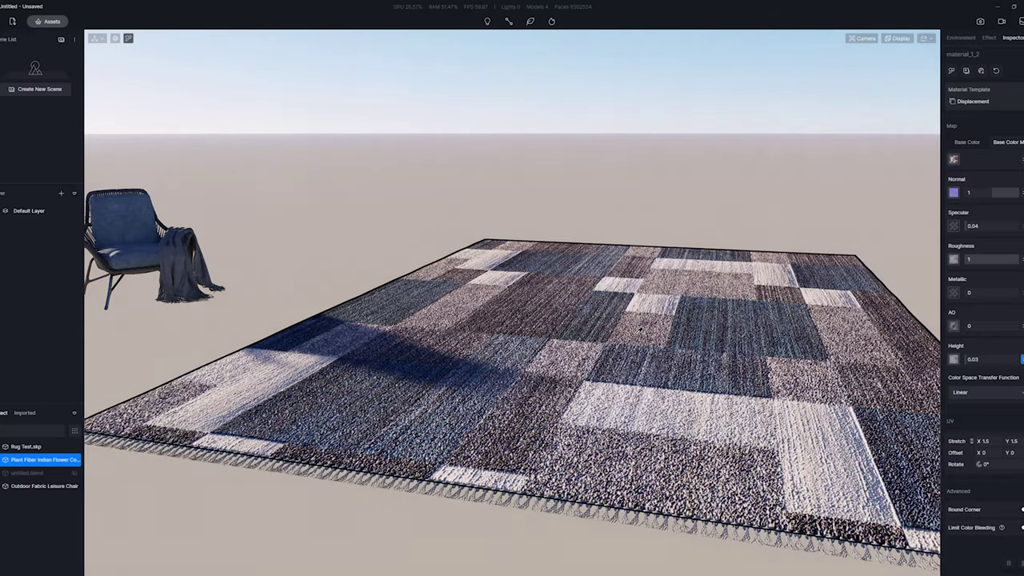
- Examine the rug's displaced pile, fringe and pattern scale from close up and from farther away at low angles
right_click_drag(640, 329, 686, 343)
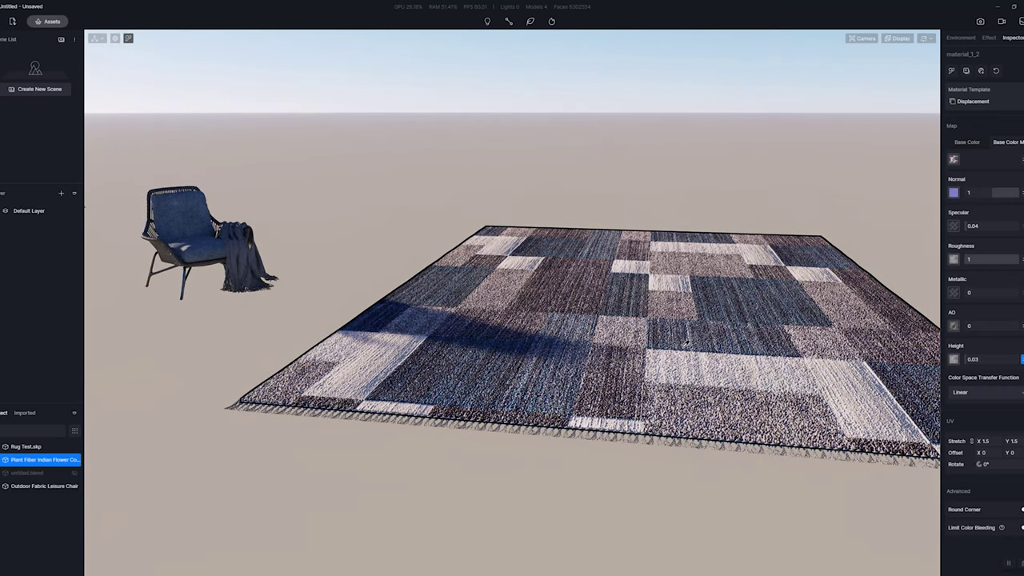
right_click_drag(686, 343, 564, 274)
scroll(564, 274, "up", 4)
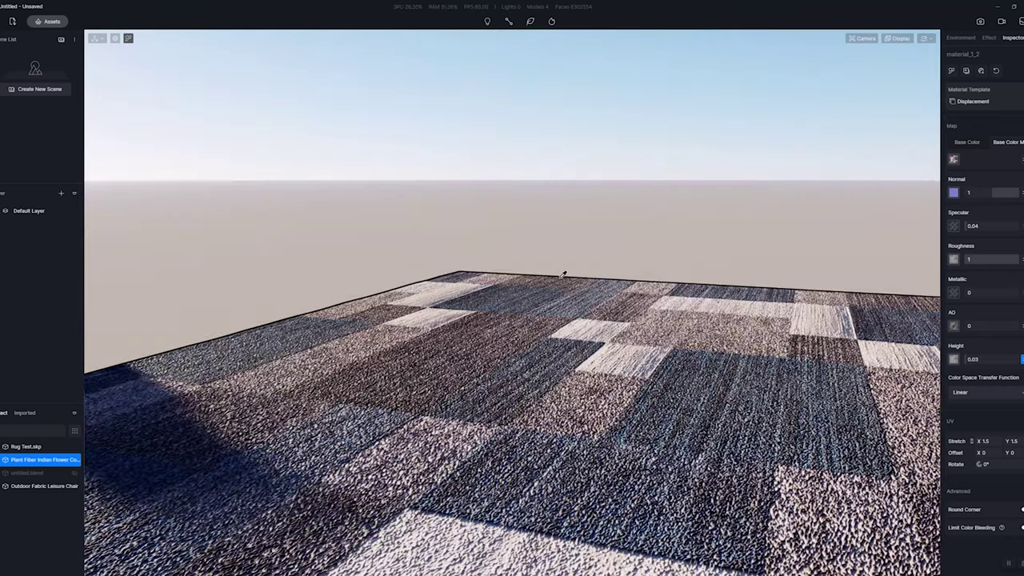
middle_click_drag(760, 316, 766, 258)
scroll(765, 256, "down", 4)
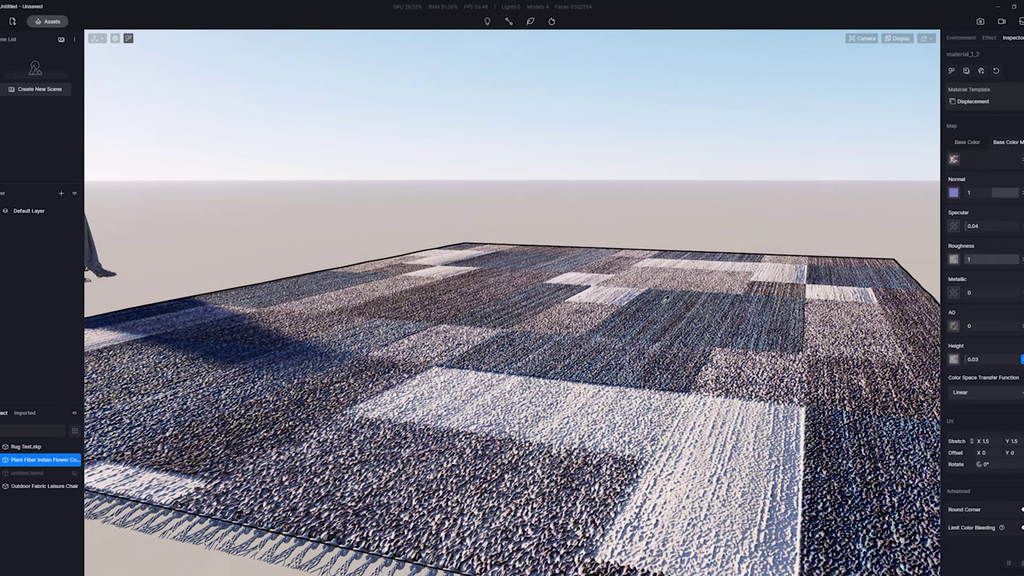
scroll(690, 300, "up", 3)
scroll(690, 301, "down", 3)
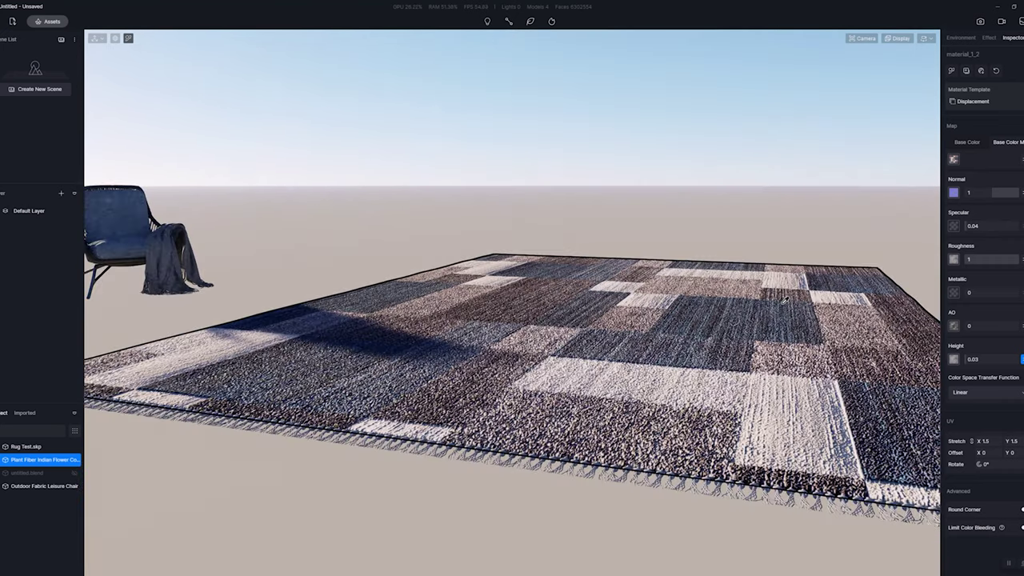
right_click_drag(785, 300, 587, 318)
scroll(588, 319, "down", 2)
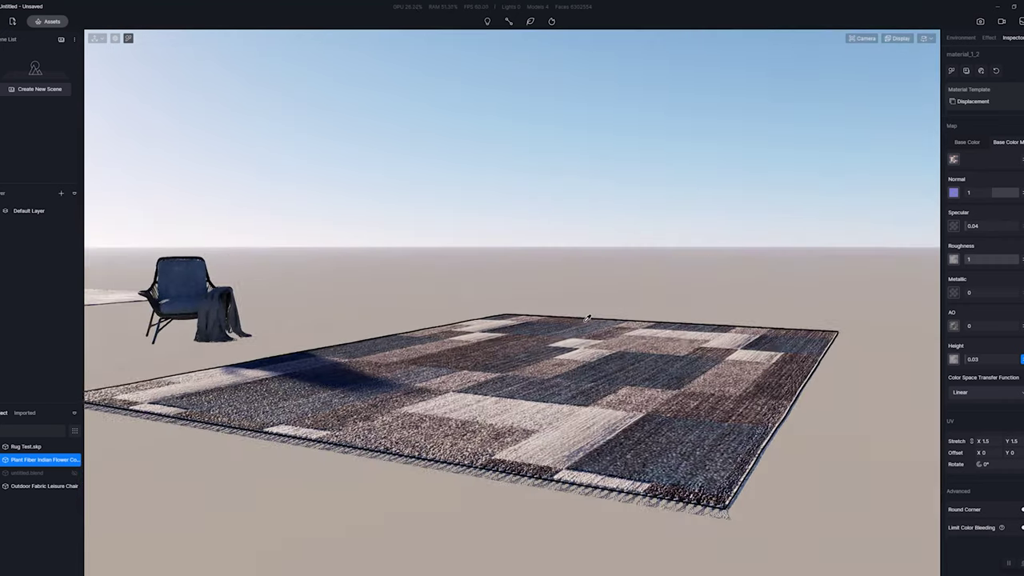
scroll(587, 319, "up", 2)
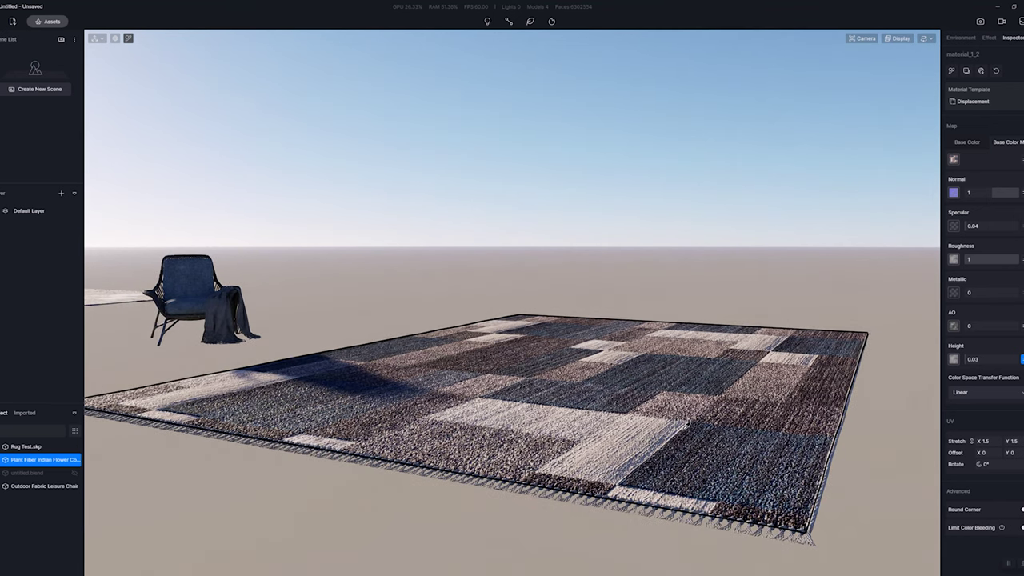
- Unhide and select the untitled.blend model and bring its fluffy rug into view over the patterned rug
key("a")
key("s")
right_click_drag(808, 428, 696, 448)
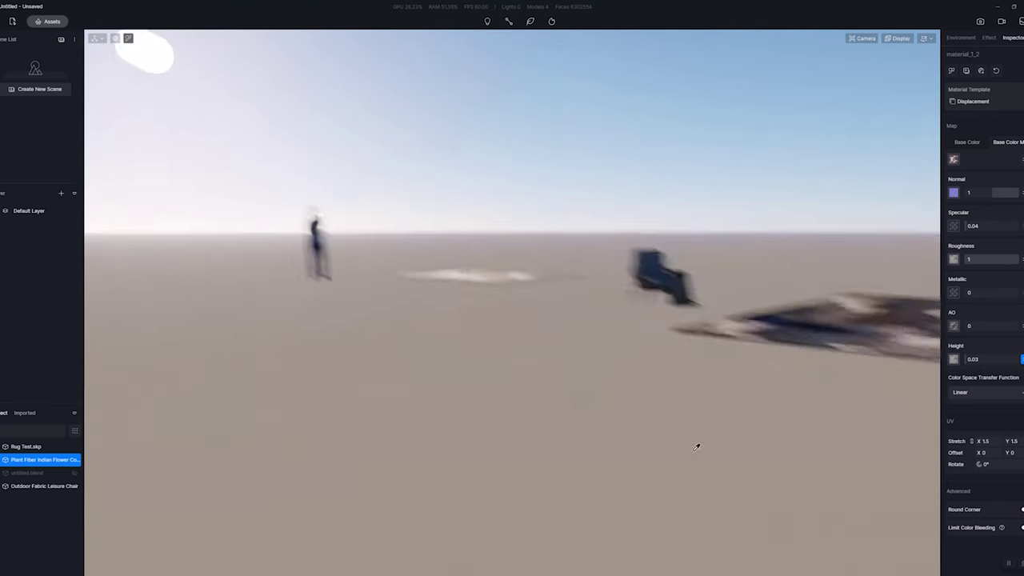
left_click(79, 474)
left_click(75, 474)
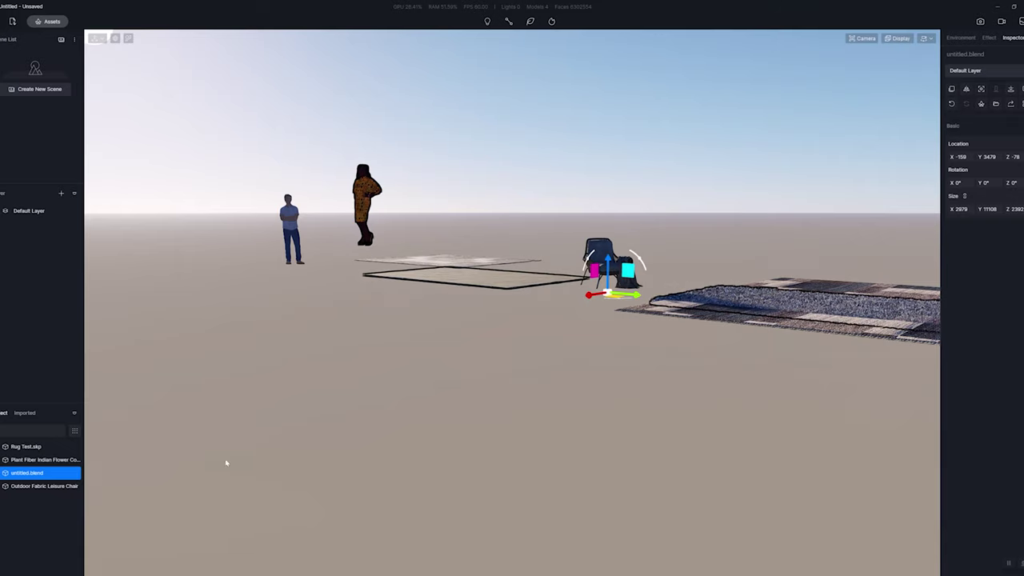
right_click_drag(360, 375, 488, 394)
key("e")
key("w")
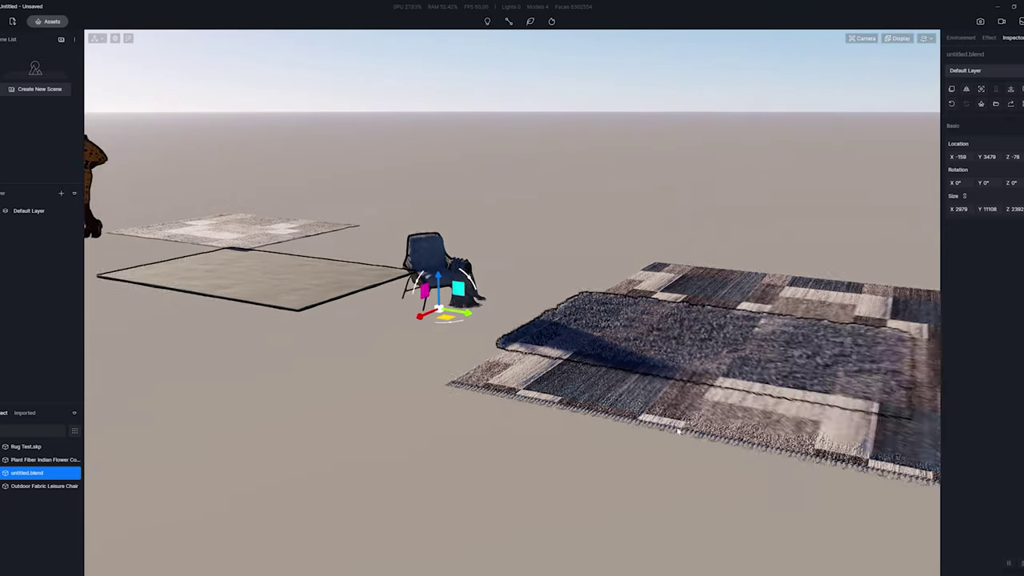
- Move the patterned rug along the Y axis to about 11443 so it sits beside the fluffy rug
left_click(560, 404)
key("d")
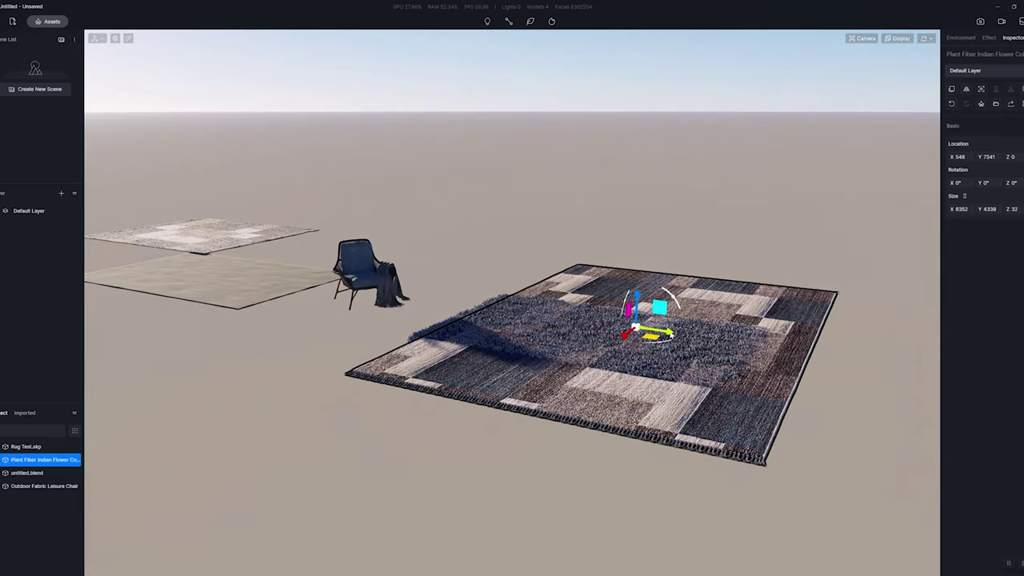
left_click_drag(672, 334, 990, 384)
key("d")
key("w")
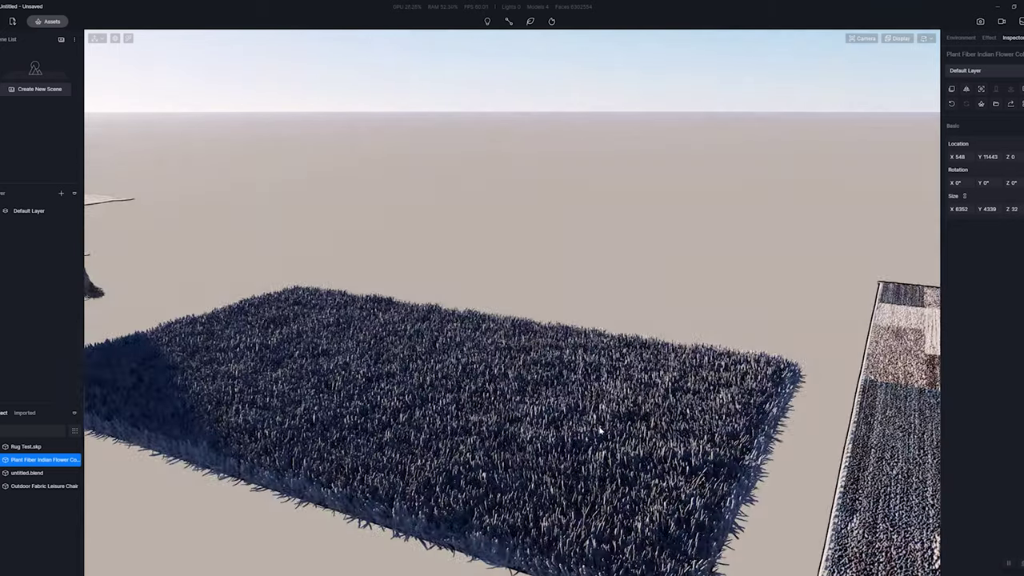
- Sample the displacement material material_1_2 and apply it to the fluffy rug's fibers
right_click_drag(600, 431, 696, 472)
key("i")
left_click(592, 392)
right_click_drag(496, 376, 394, 370)
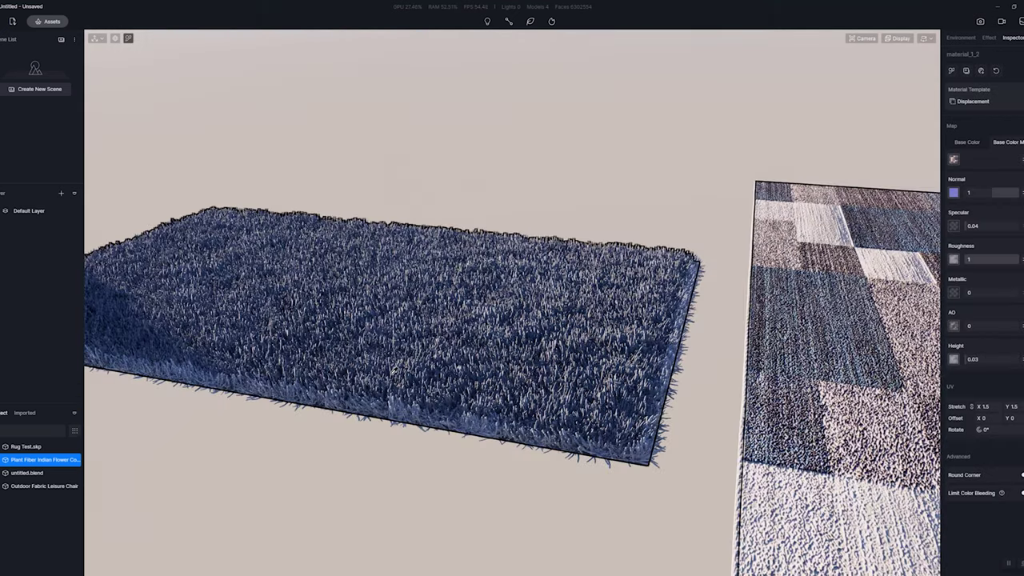
key("shift+i")
left_click(439, 344)
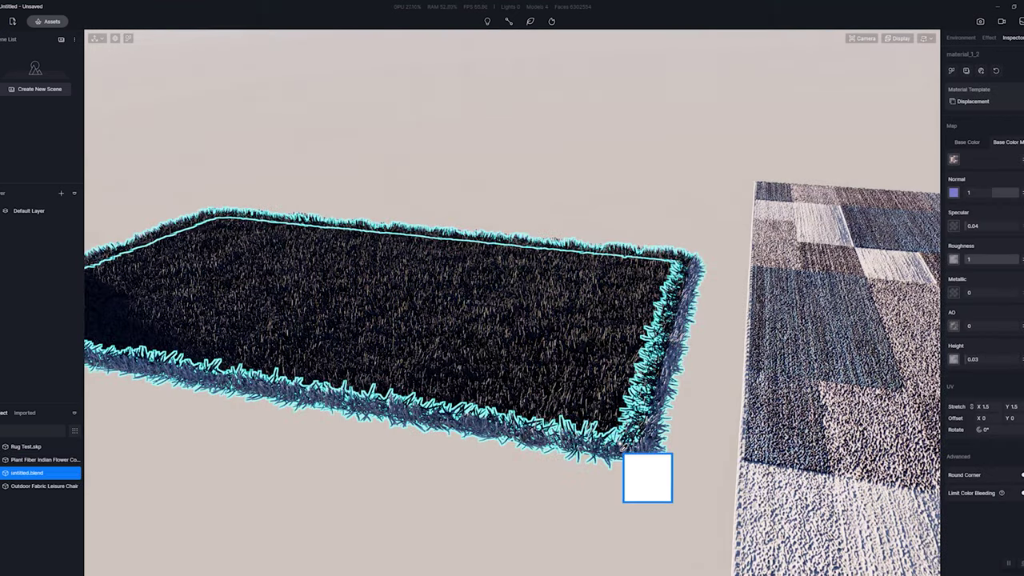
scroll(597, 484, "up", 6)
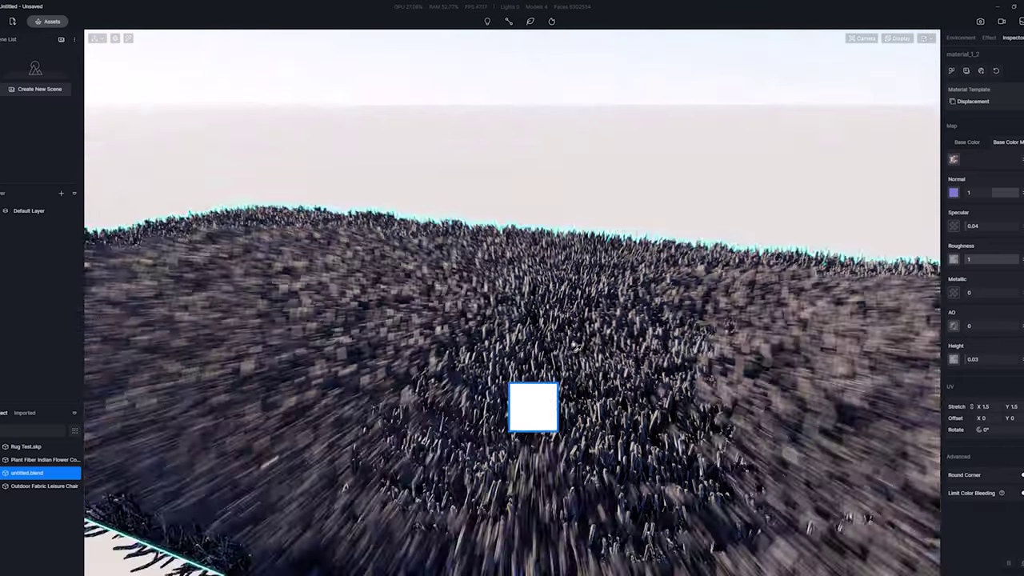
scroll(575, 347, "down", 5)
right_click_drag(592, 352, 771, 367)
right_click_drag(696, 356, 475, 354)
scroll(524, 337, "up", 2)
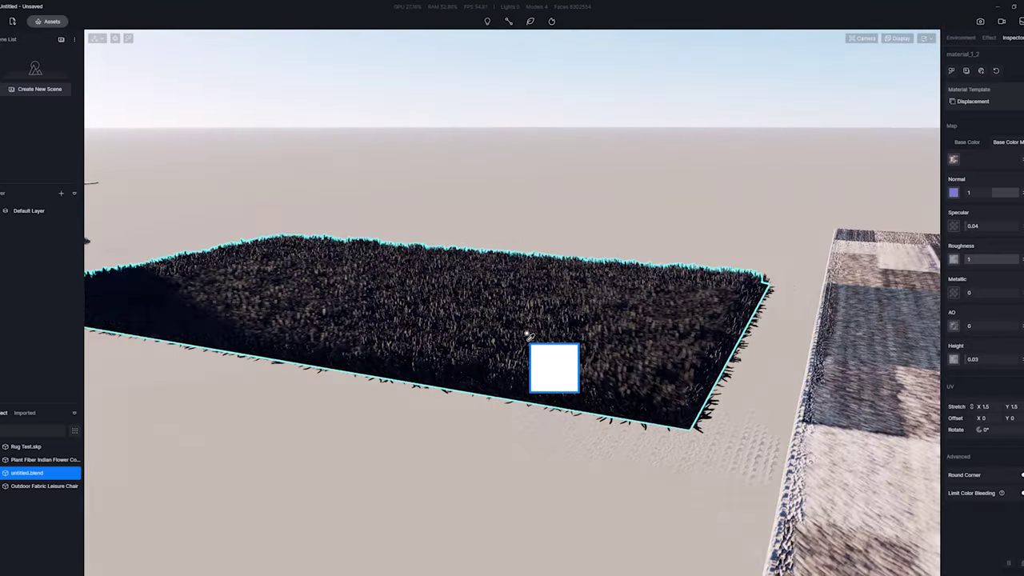
key("Escape")
- Inspect the fluffy rug's assigned material and compare its pile with the patterned rug from several low angles
left_click(528, 335)
scroll(529, 335, "up", 1)
key("i")
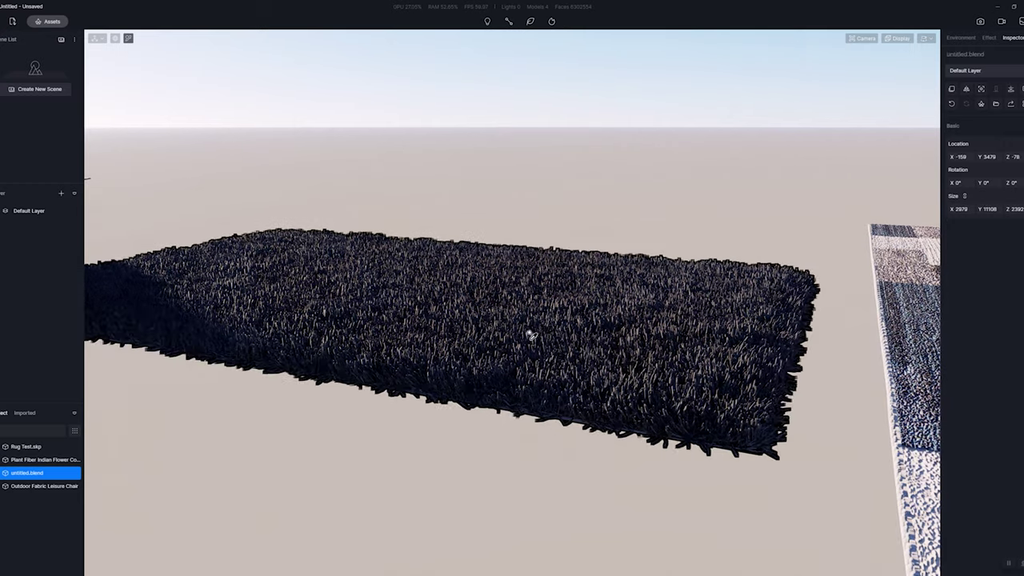
left_click(529, 334)
right_click_drag(529, 335, 388, 272)
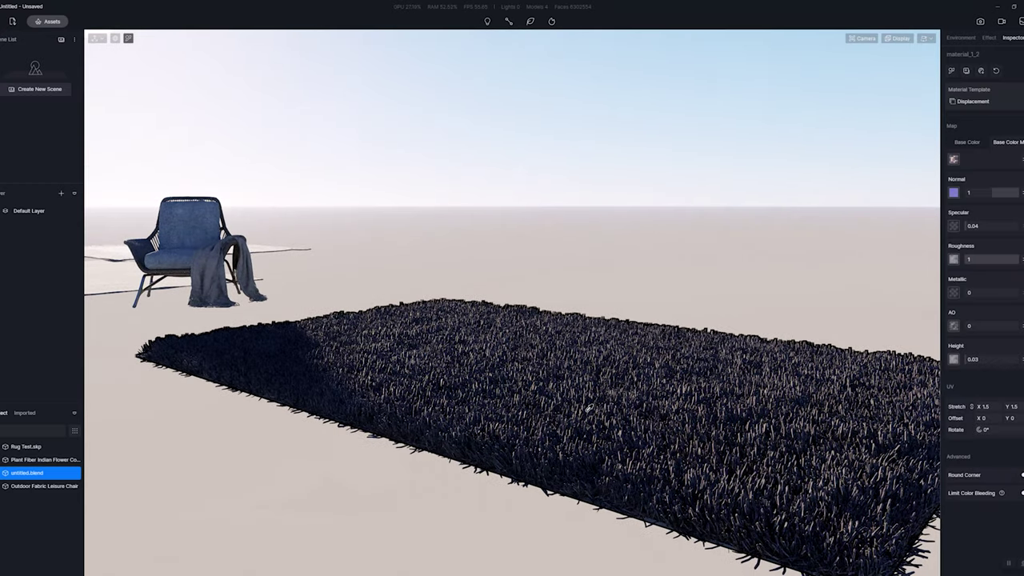
right_click_drag(497, 387, 671, 347)
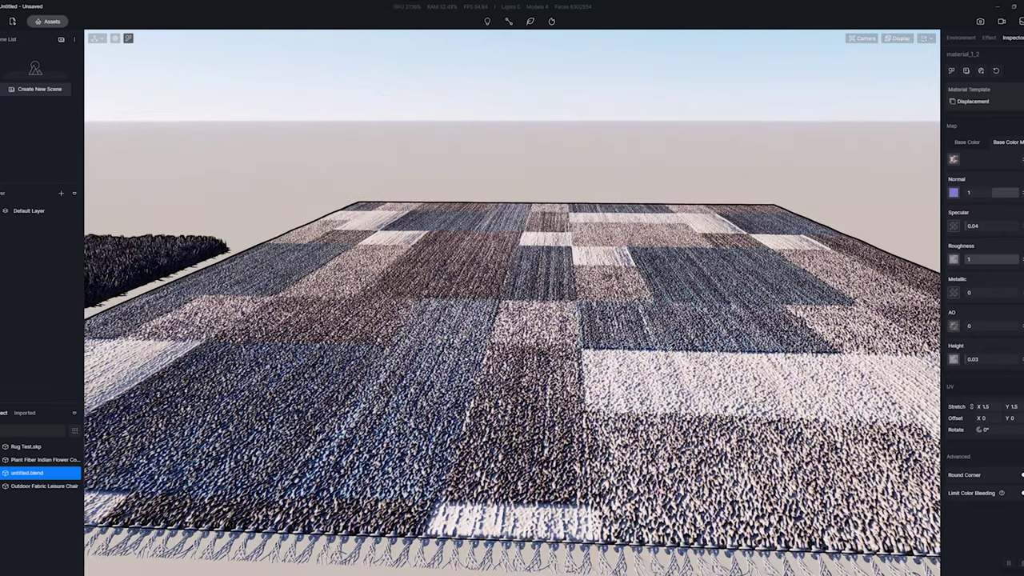
right_click_drag(519, 502, 476, 356)
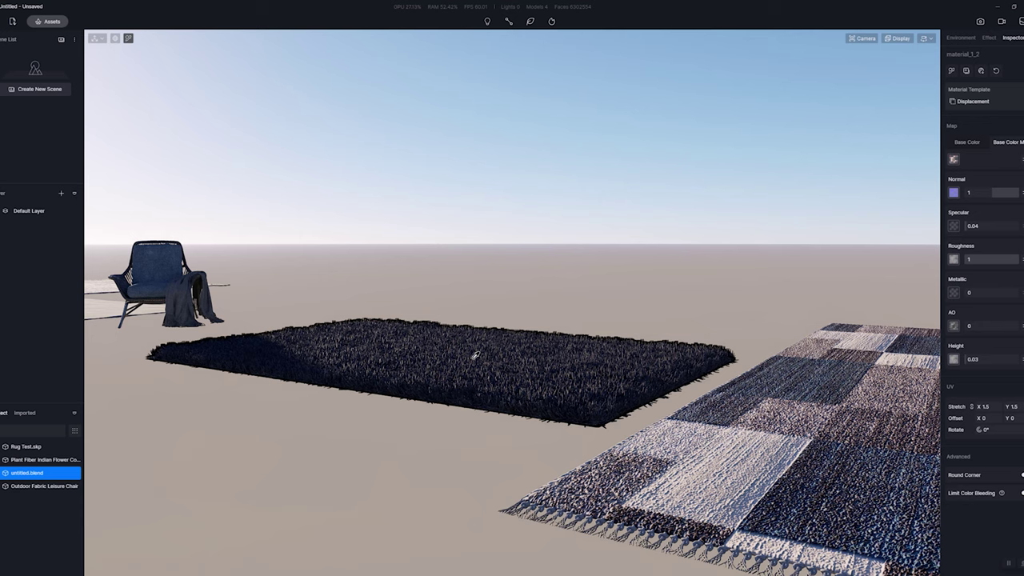
scroll(496, 354, "up", 2)
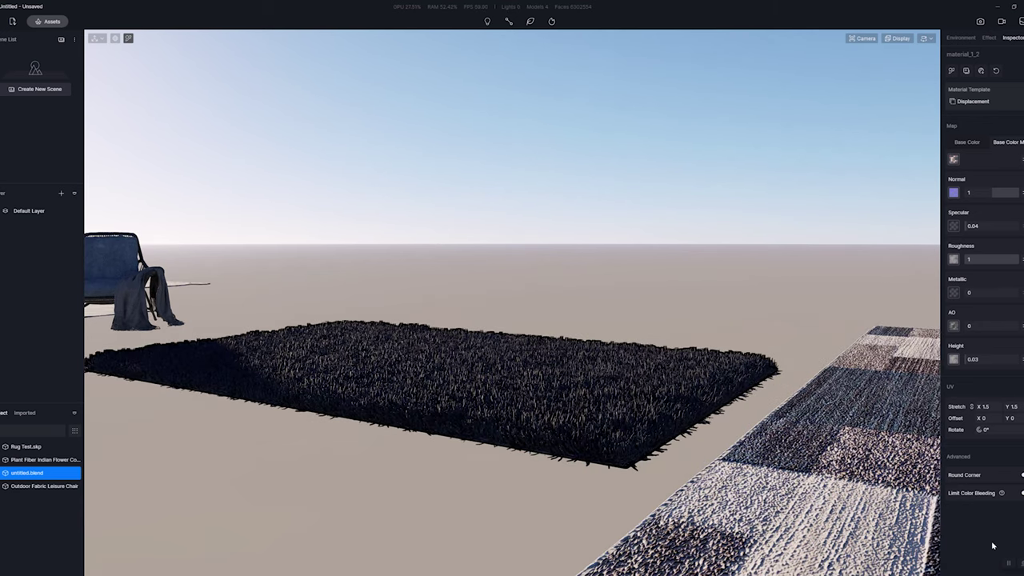